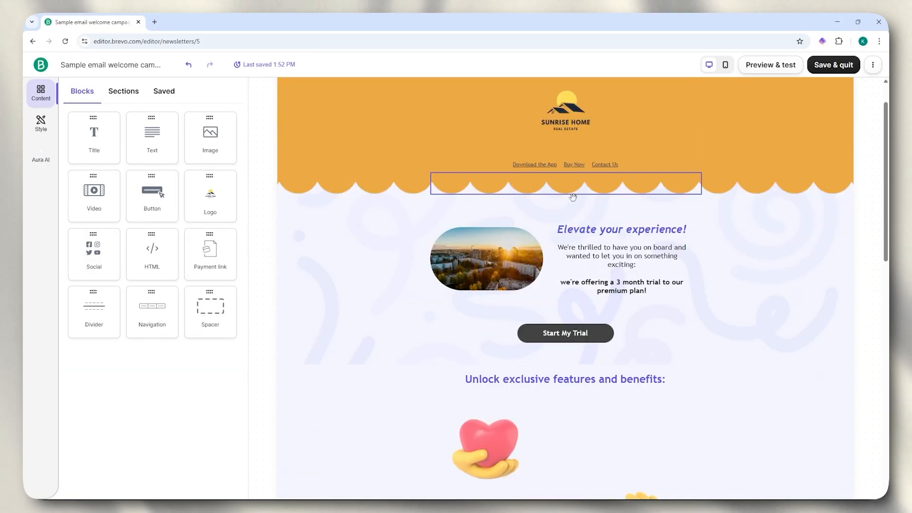
- Leave the email editor for Brevo's 'Email Marketing Done Right' homepage
{"action": "scroll", "coordinate": [430, 301], "scroll_direction": "down", "scroll_amount": 5}
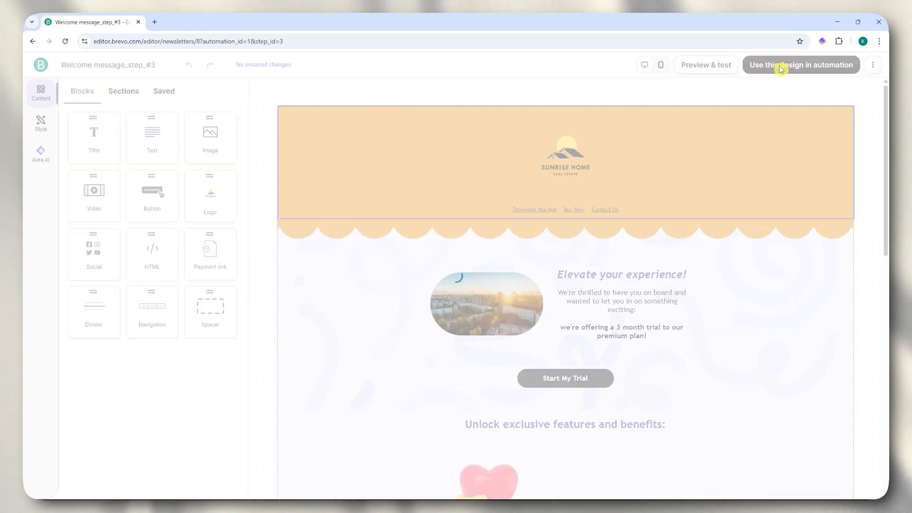
{"action": "left_click_drag", "start_coordinate": [106, 250], "coordinate": [569, 294]}
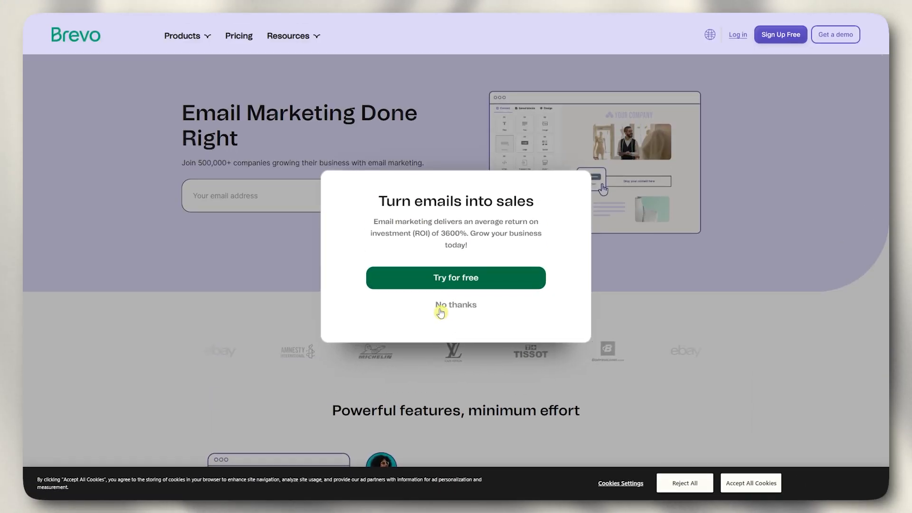
- Dismiss the 'Turn emails into sales' popup and start a free account sign-up
{"action": "left_click", "coordinate": [441, 307]}
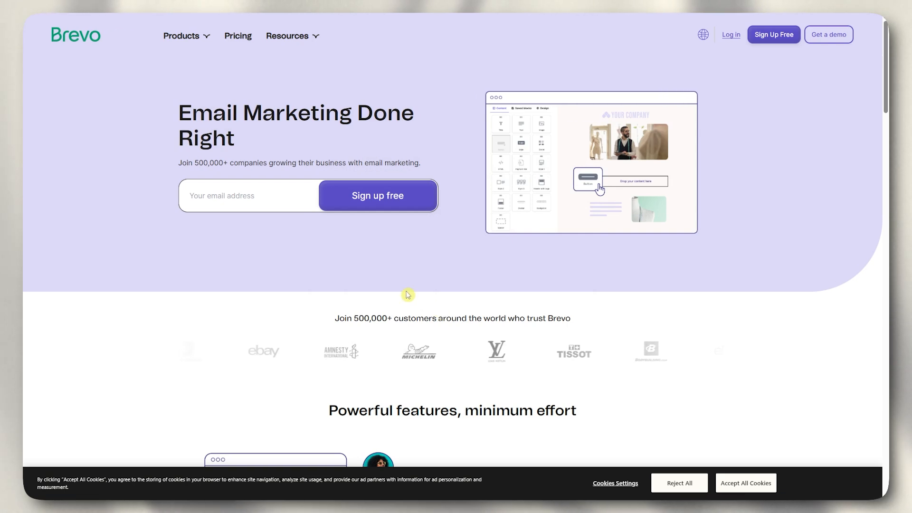
{"action": "left_click", "coordinate": [771, 40]}
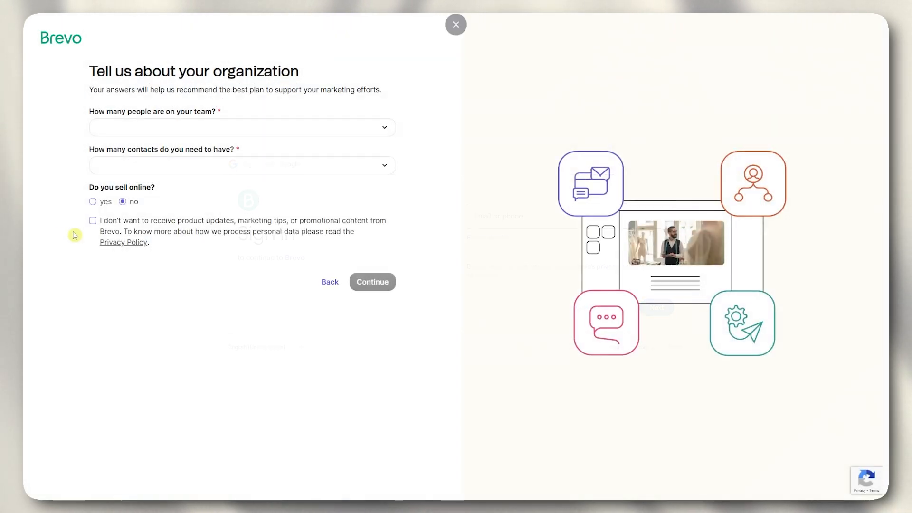
- Set team size to 2-10 employees, pick the contacts range, and close the benchmark popup
{"action": "left_click", "coordinate": [333, 128]}
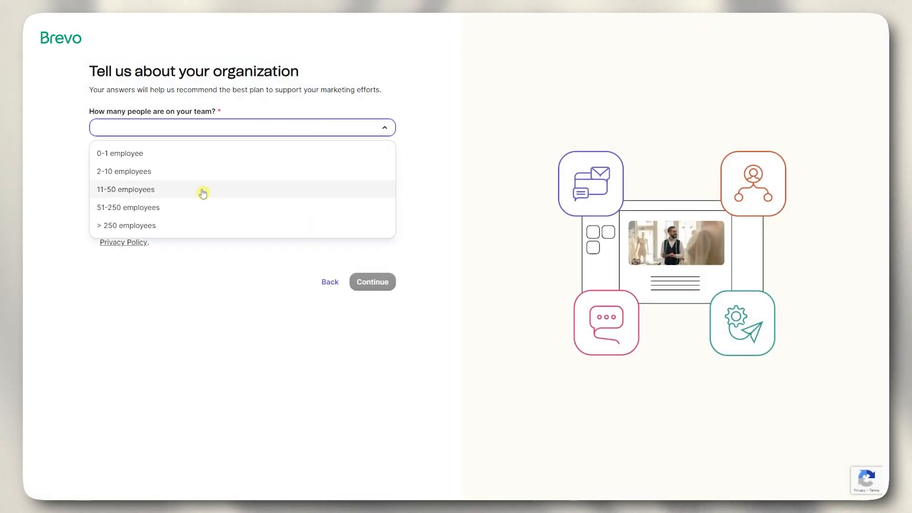
{"action": "left_click", "coordinate": [201, 172]}
{"action": "left_click", "coordinate": [227, 167]}
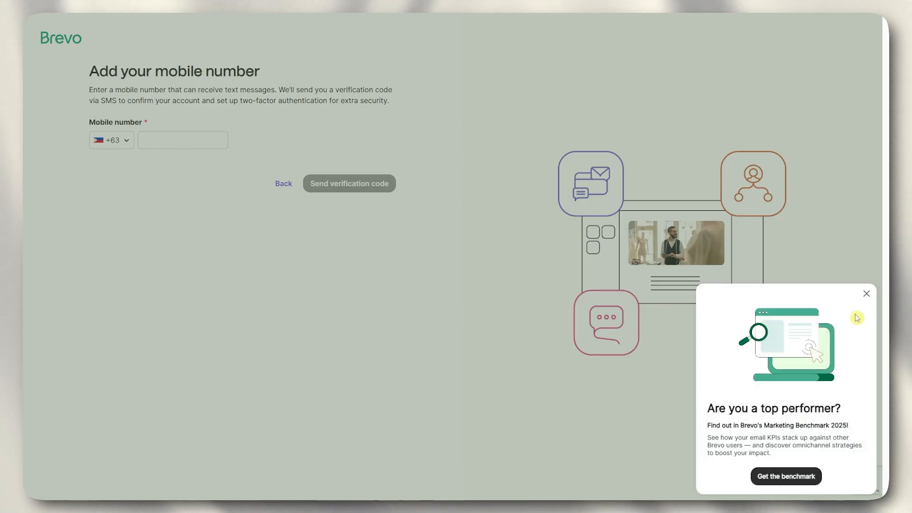
{"action": "left_click", "coordinate": [867, 295]}
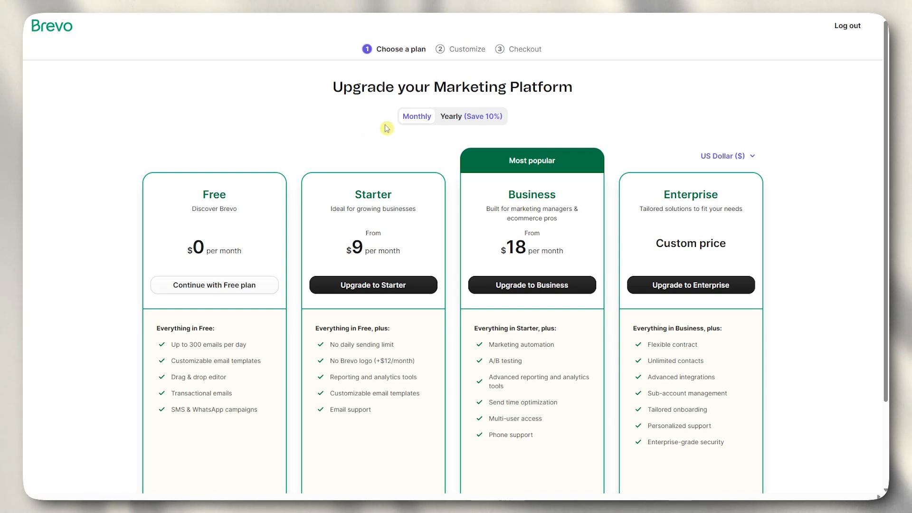
{"action": "left_click", "coordinate": [476, 121]}
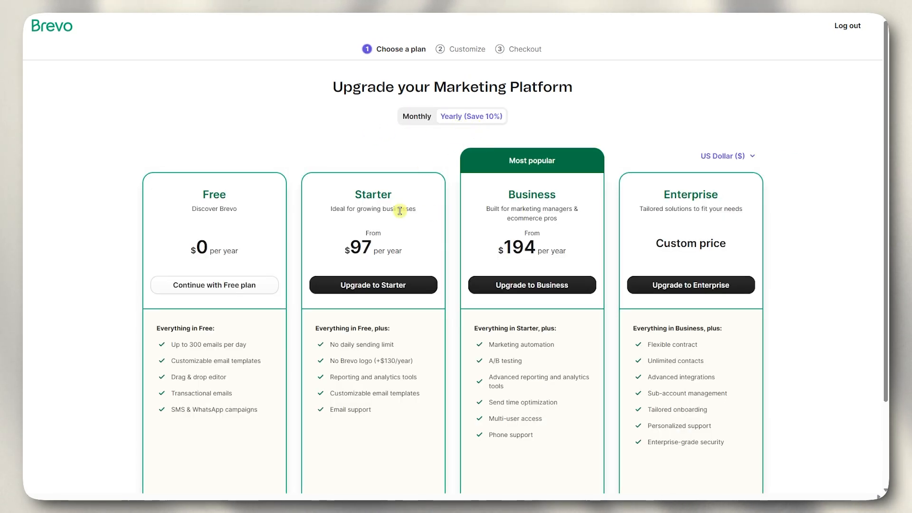
{"action": "left_click", "coordinate": [418, 120]}
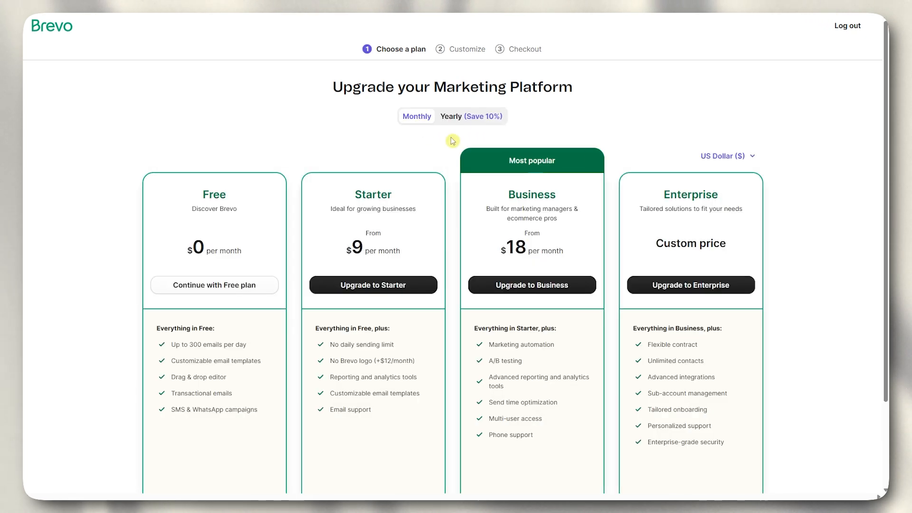
{"action": "left_click", "coordinate": [721, 159]}
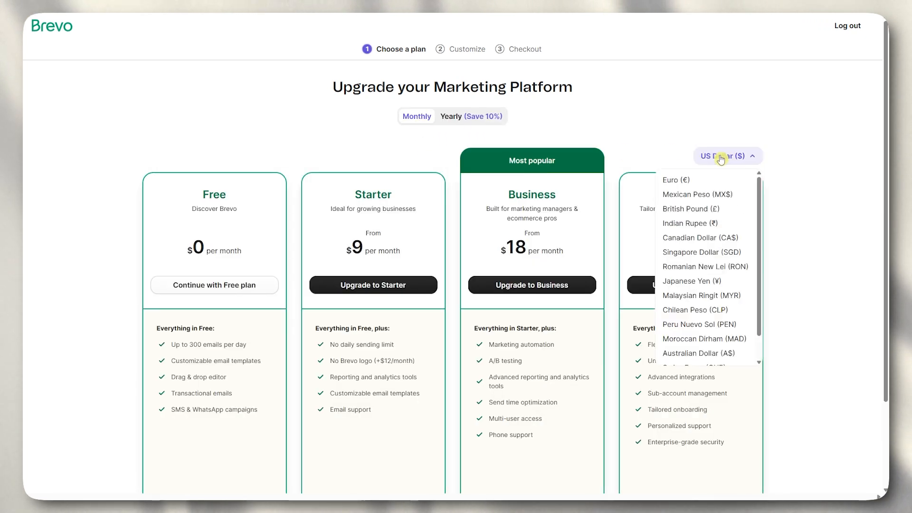
{"action": "scroll", "coordinate": [706, 220], "scroll_direction": "down", "scroll_amount": 4}
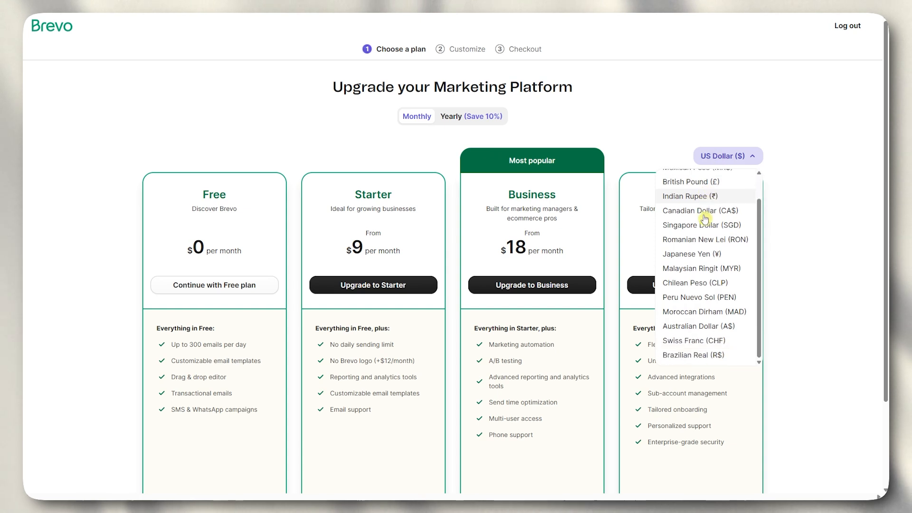
{"action": "scroll", "coordinate": [394, 219], "scroll_direction": "up", "scroll_amount": 2}
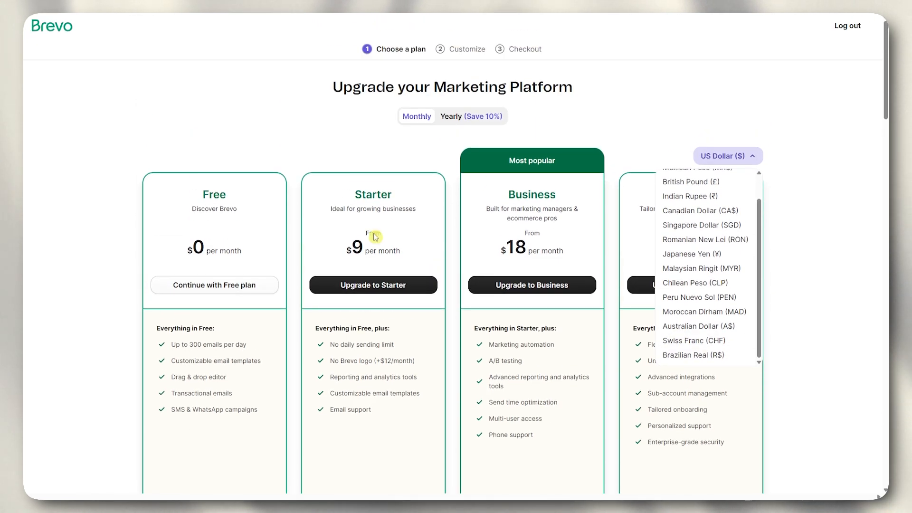
{"action": "left_click", "coordinate": [458, 231]}
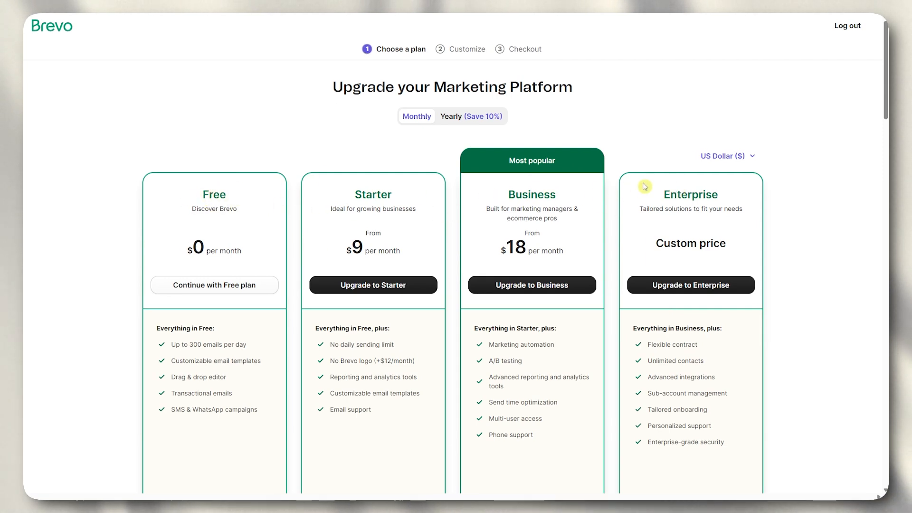
{"action": "left_click_drag", "start_coordinate": [188, 250], "coordinate": [530, 245]}
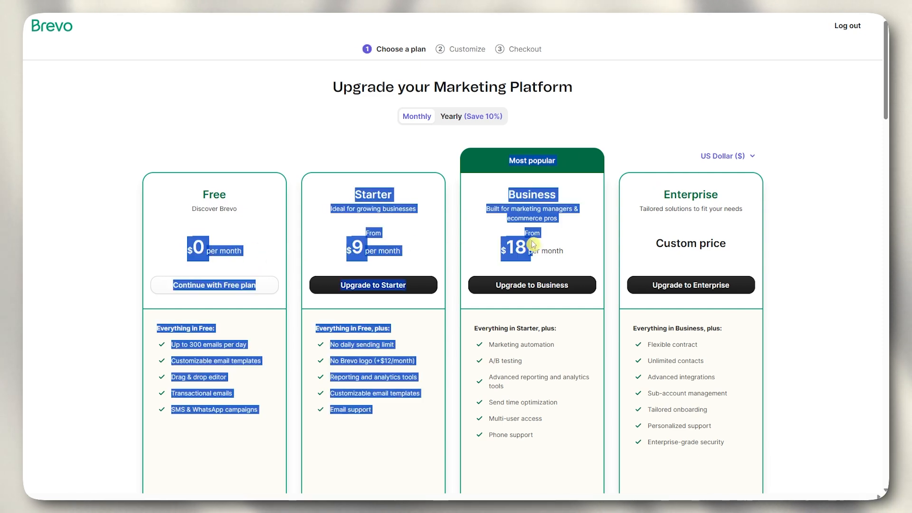
{"action": "left_click", "coordinate": [585, 254]}
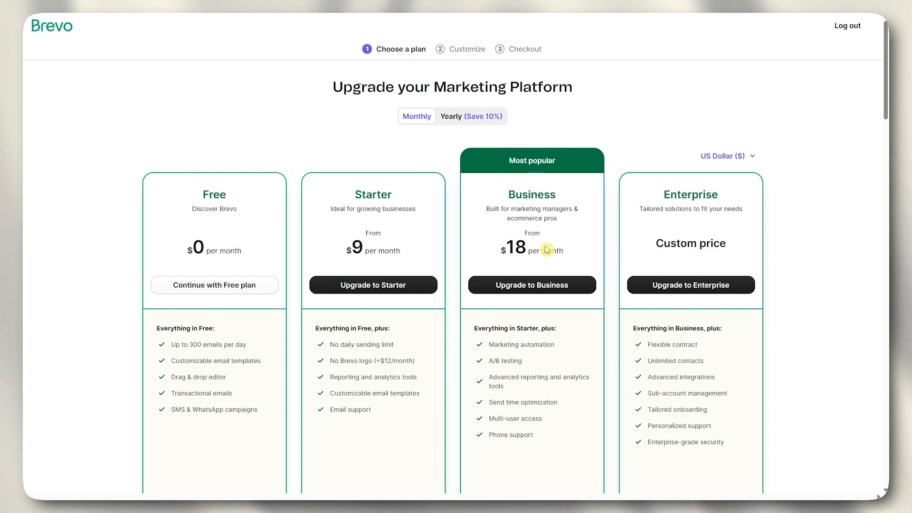
{"action": "scroll", "coordinate": [377, 239], "scroll_direction": "down", "scroll_amount": 3}
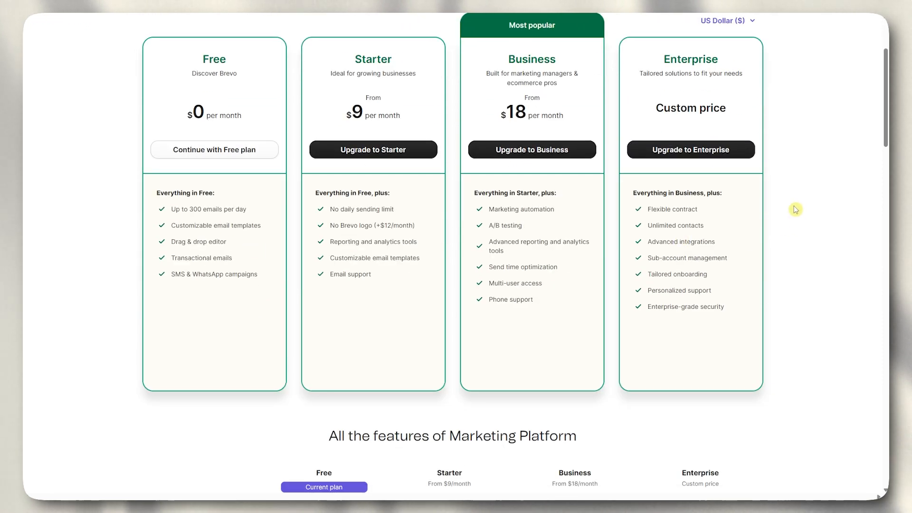
{"action": "scroll", "coordinate": [554, 146], "scroll_direction": "down", "scroll_amount": 8}
{"action": "scroll", "coordinate": [527, 112], "scroll_direction": "down", "scroll_amount": 9}
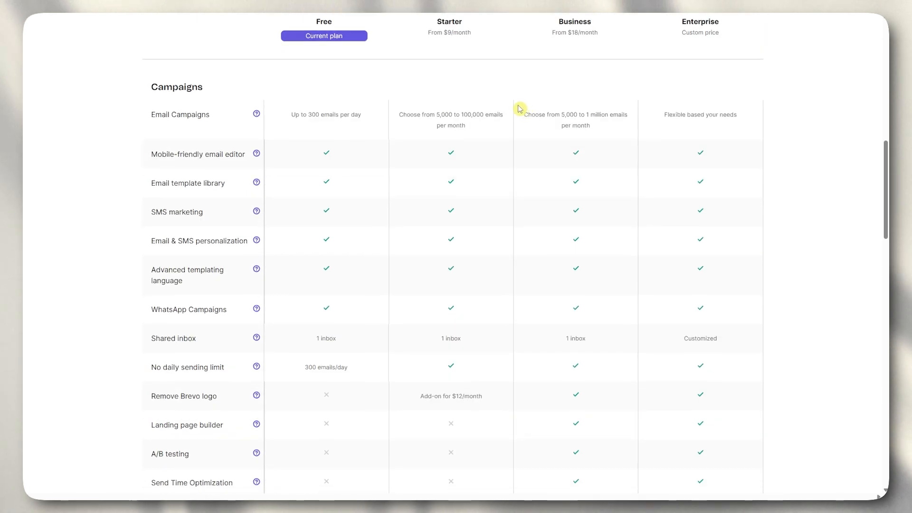
{"action": "scroll", "coordinate": [519, 109], "scroll_direction": "down", "scroll_amount": 10}
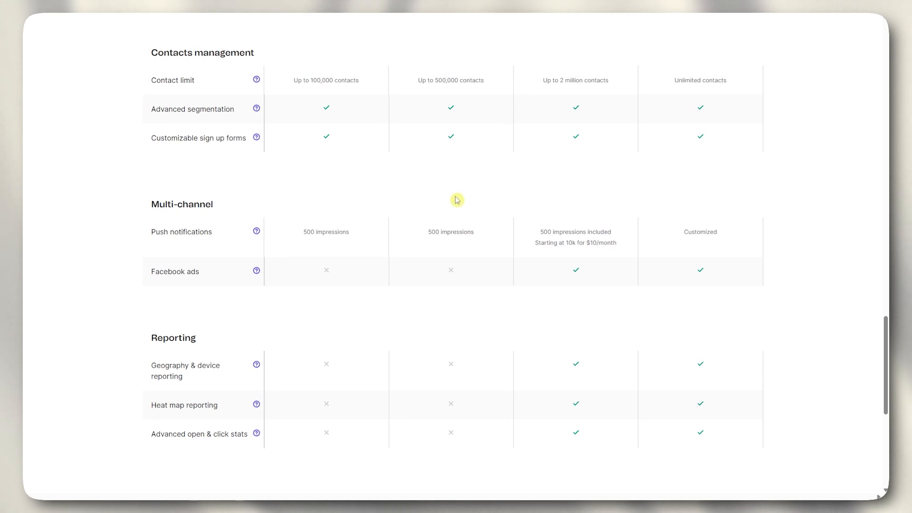
{"action": "scroll", "coordinate": [453, 200], "scroll_direction": "down", "scroll_amount": 7}
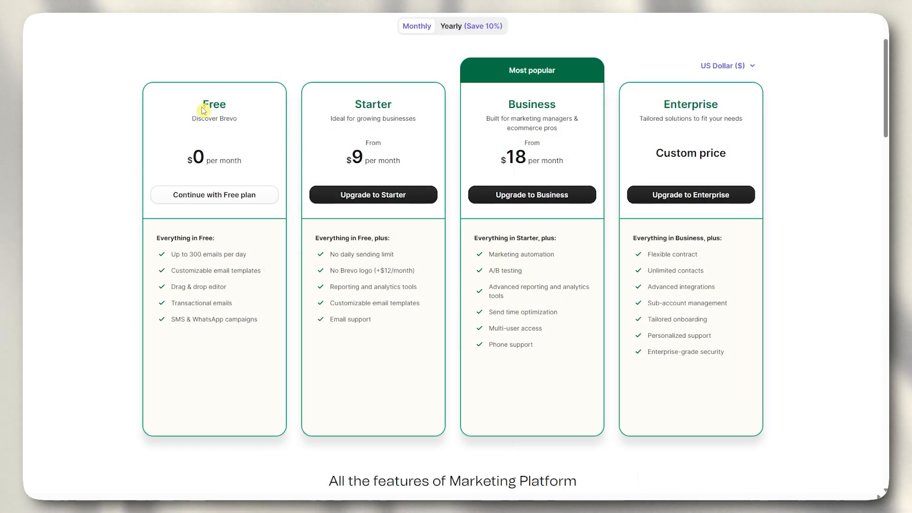
{"action": "left_click_drag", "start_coordinate": [203, 111], "coordinate": [230, 109]}
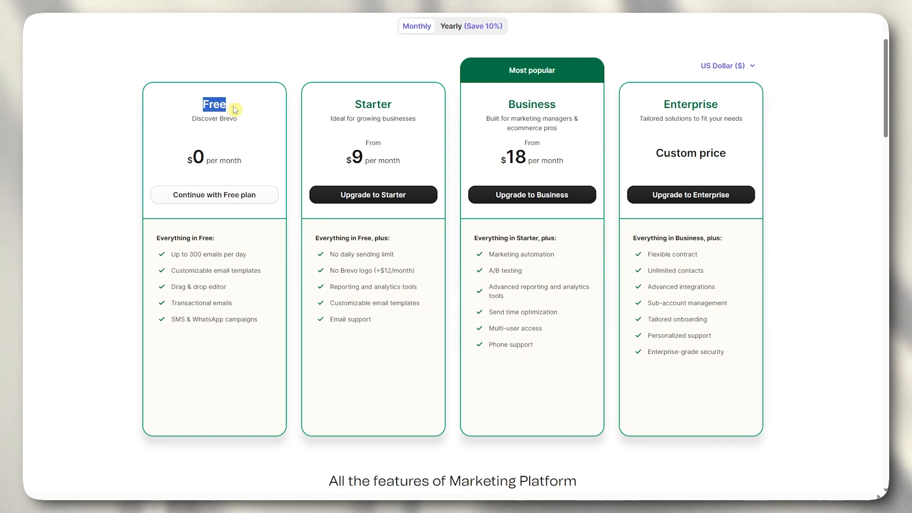
{"action": "left_click", "coordinate": [255, 43]}
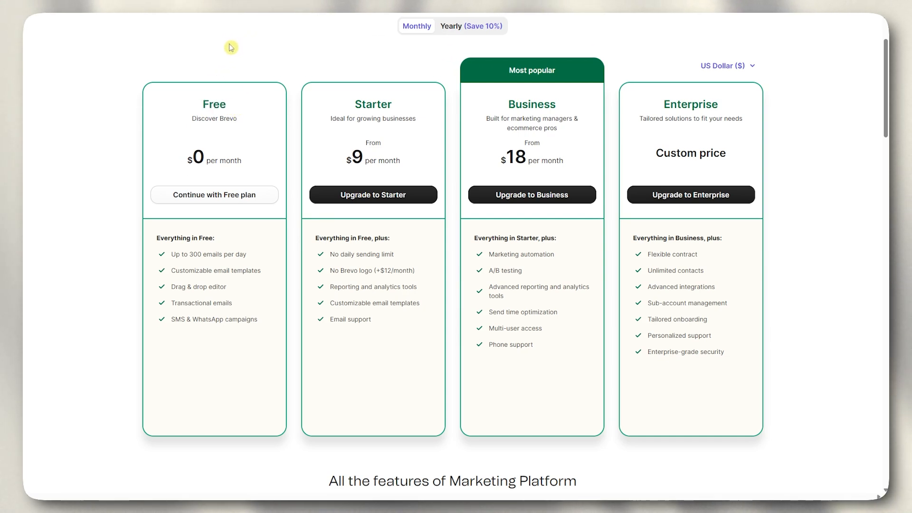
{"action": "scroll", "coordinate": [230, 47], "scroll_direction": "down", "scroll_amount": 2}
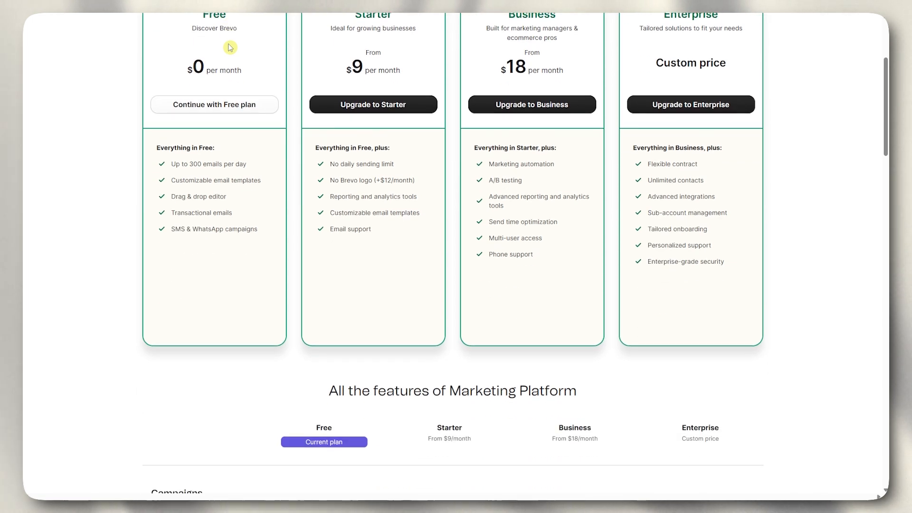
{"action": "scroll", "coordinate": [230, 47], "scroll_direction": "down", "scroll_amount": 1}
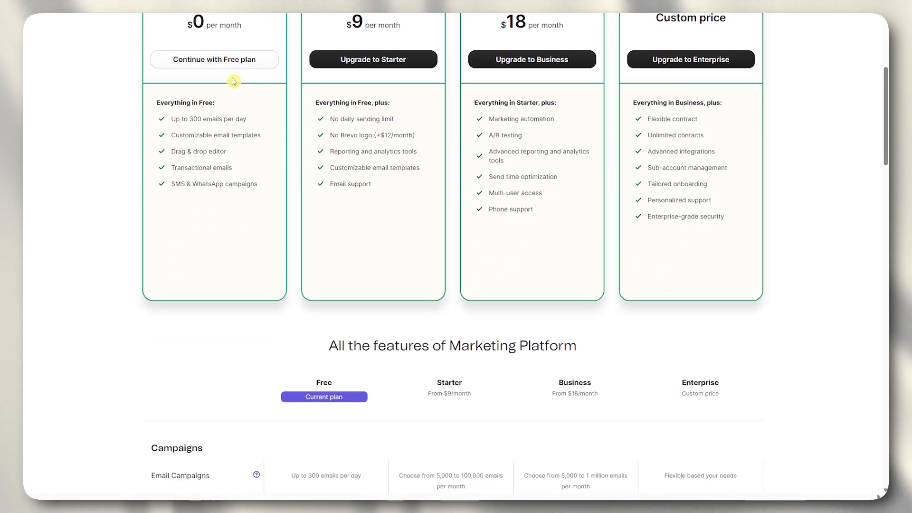
{"action": "scroll", "coordinate": [212, 128], "scroll_direction": "up", "scroll_amount": 4}
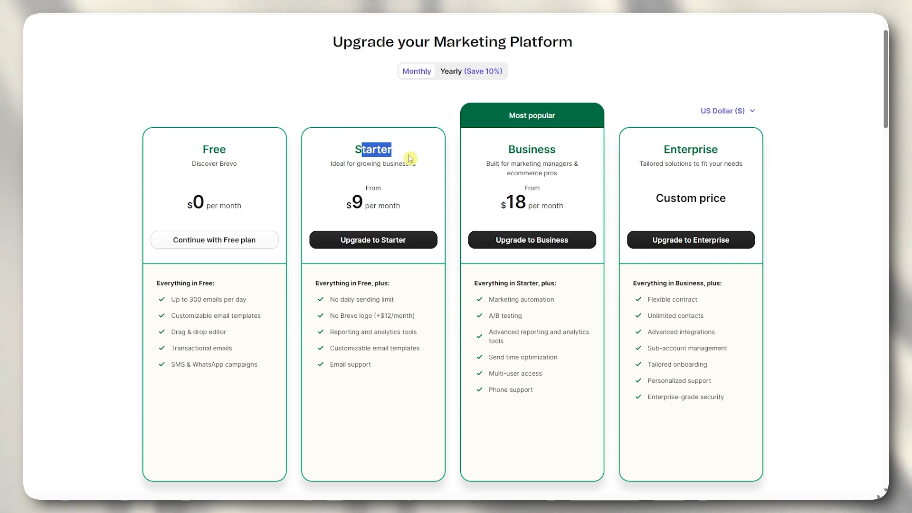
- Compare the Free, Starter, Business and Enterprise plans and their feature comparison table
{"action": "left_click", "coordinate": [412, 332]}
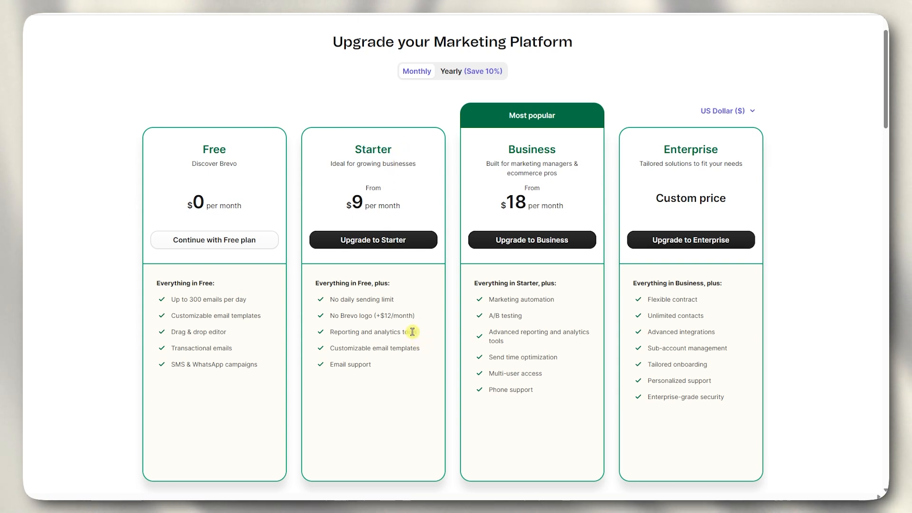
{"action": "scroll", "coordinate": [409, 330], "scroll_direction": "down", "scroll_amount": 1}
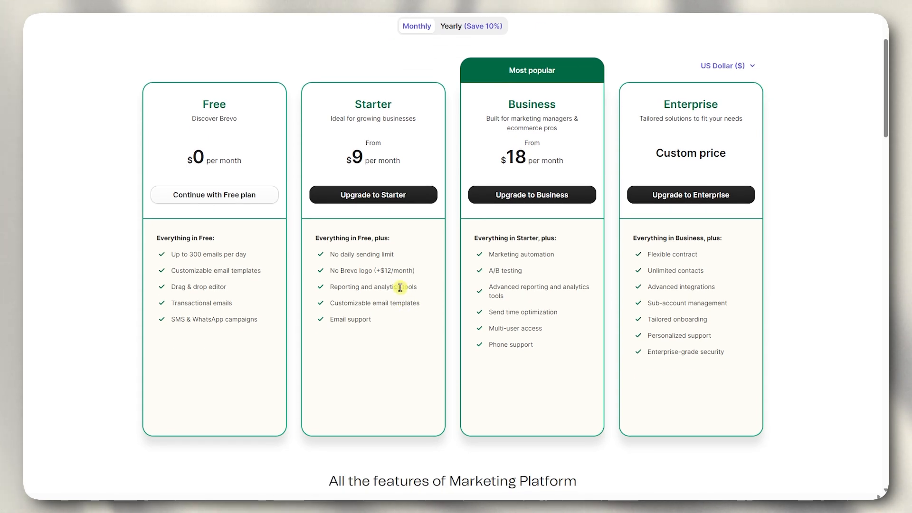
{"action": "scroll", "coordinate": [399, 286], "scroll_direction": "down", "scroll_amount": 1}
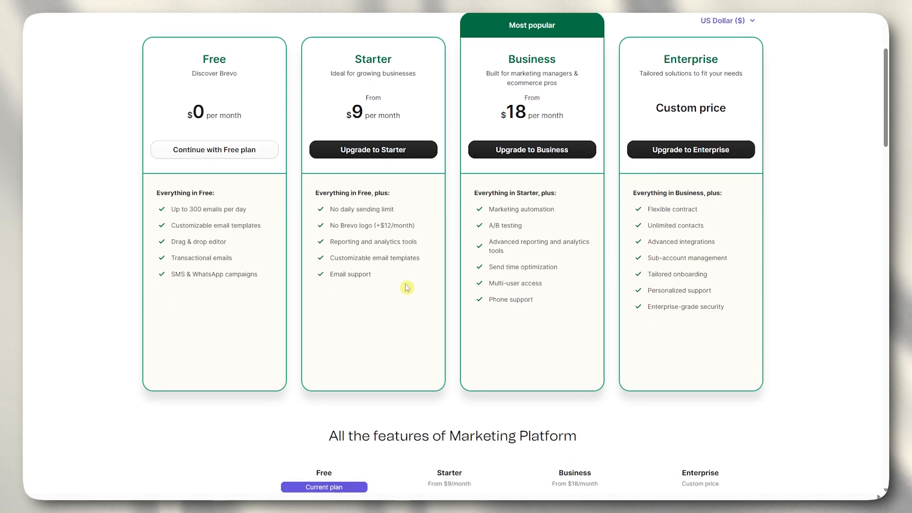
{"action": "scroll", "coordinate": [407, 288], "scroll_direction": "up", "scroll_amount": 3}
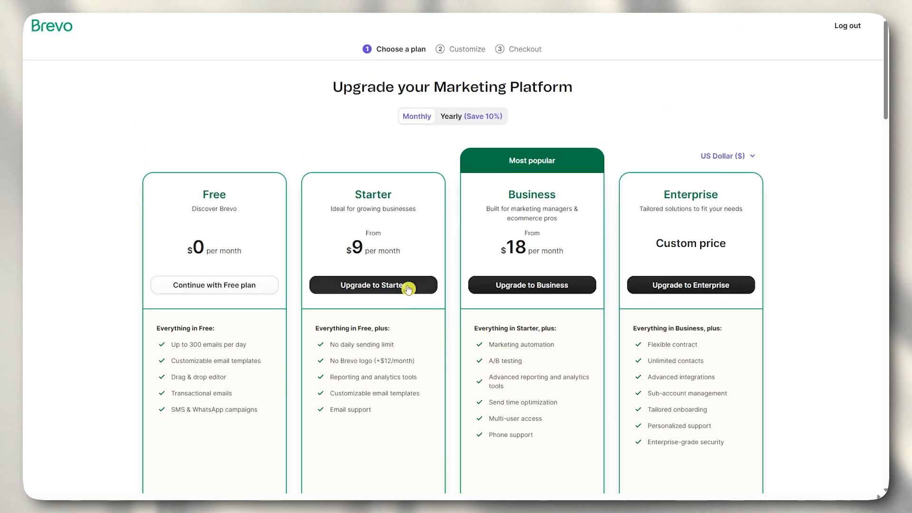
{"action": "left_click_drag", "start_coordinate": [510, 195], "coordinate": [542, 193]}
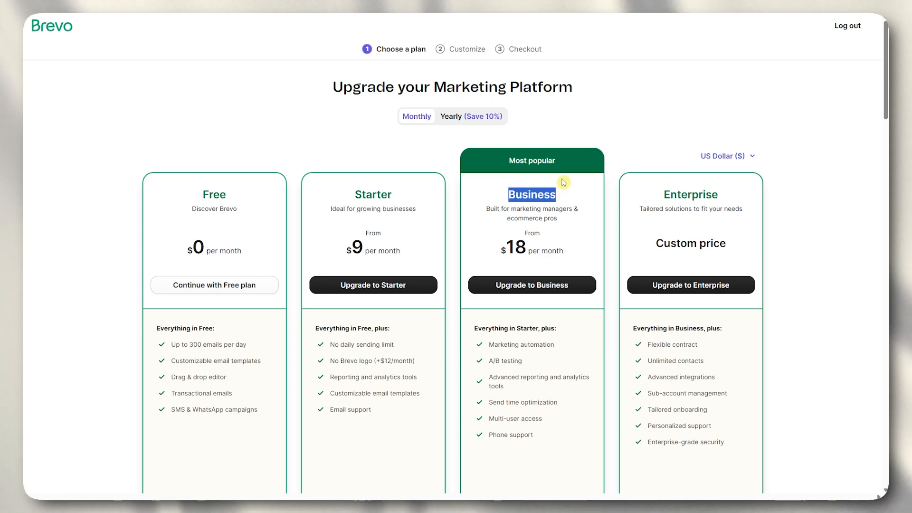
{"action": "scroll", "coordinate": [529, 265], "scroll_direction": "down", "scroll_amount": 1}
{"action": "left_click", "coordinate": [531, 346]}
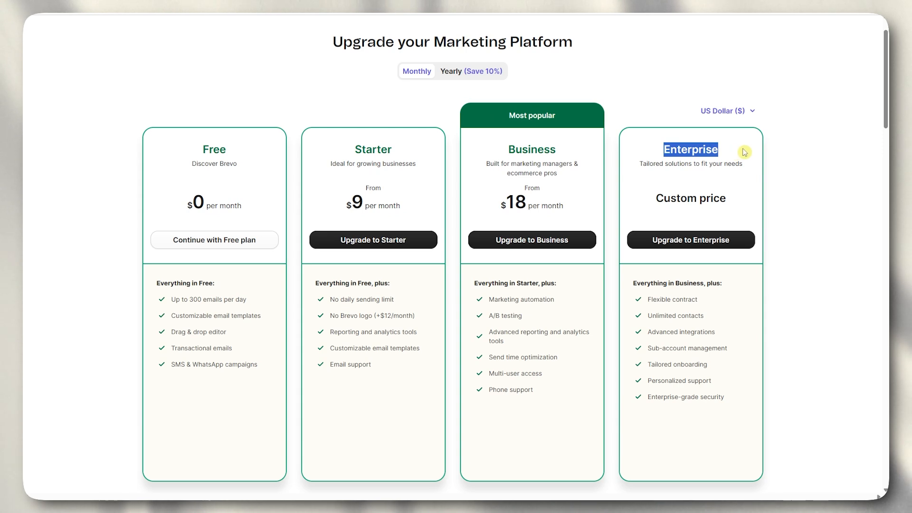
{"action": "left_click", "coordinate": [784, 196]}
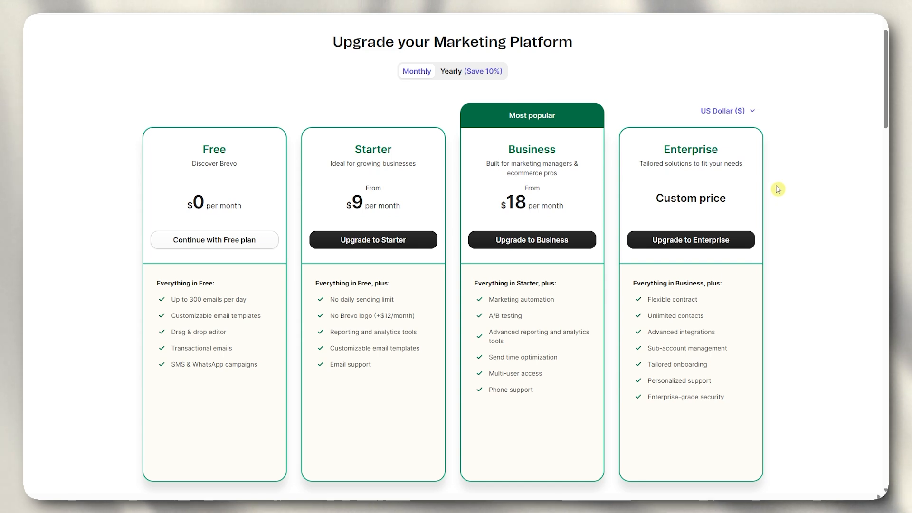
{"action": "scroll", "coordinate": [685, 166], "scroll_direction": "down", "scroll_amount": 2}
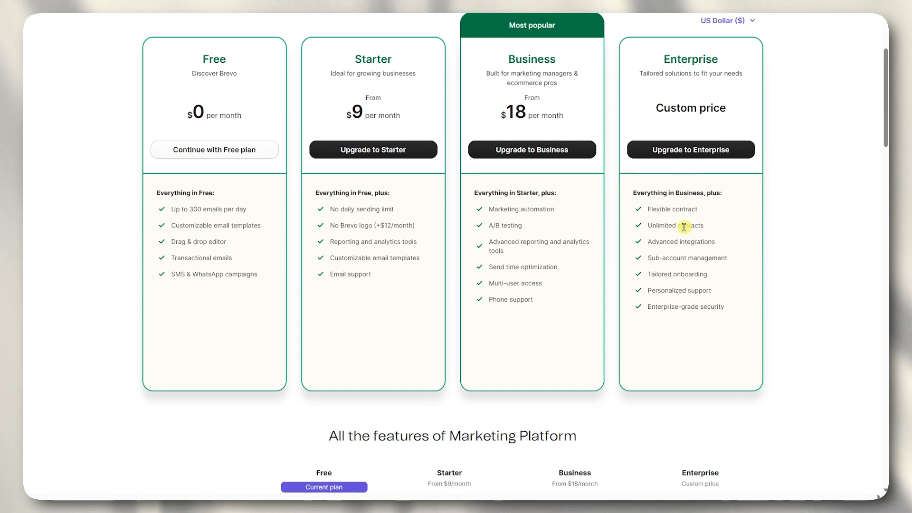
{"action": "scroll", "coordinate": [685, 227], "scroll_direction": "up", "scroll_amount": 3}
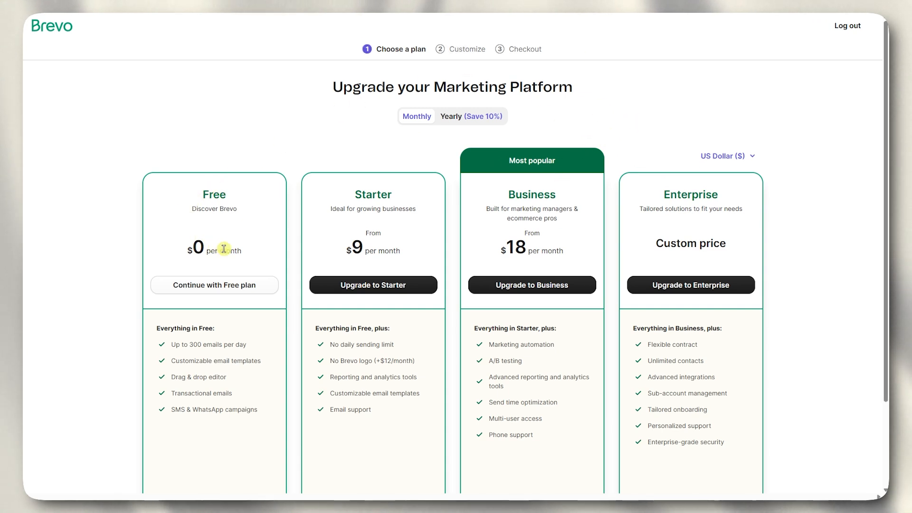
- Keep the Free plan and review the dashboard's 300-of-300 email usage
{"action": "left_click", "coordinate": [211, 289]}
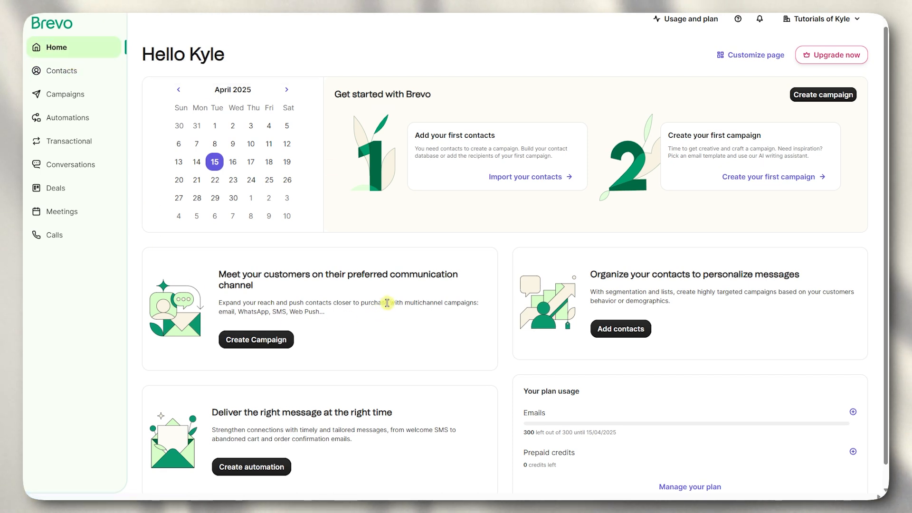
{"action": "scroll", "coordinate": [403, 231], "scroll_direction": "down", "scroll_amount": 1}
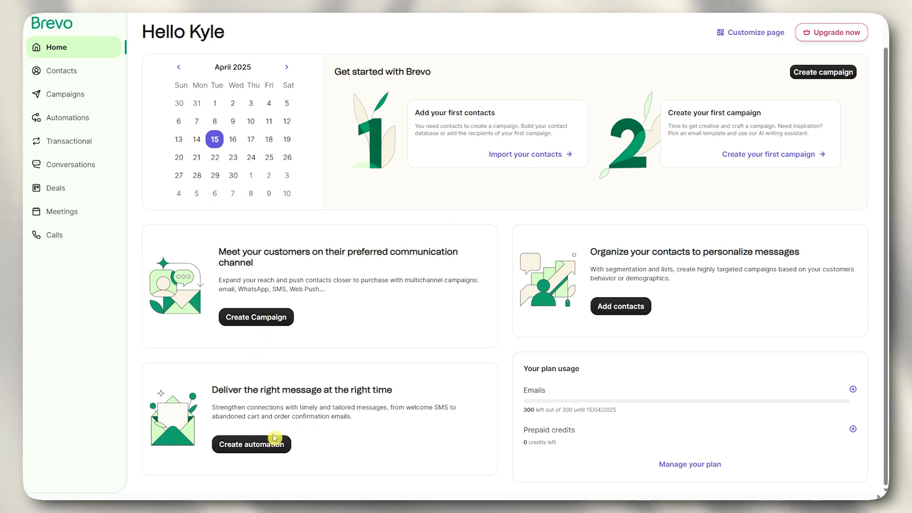
{"action": "left_click", "coordinate": [598, 371]}
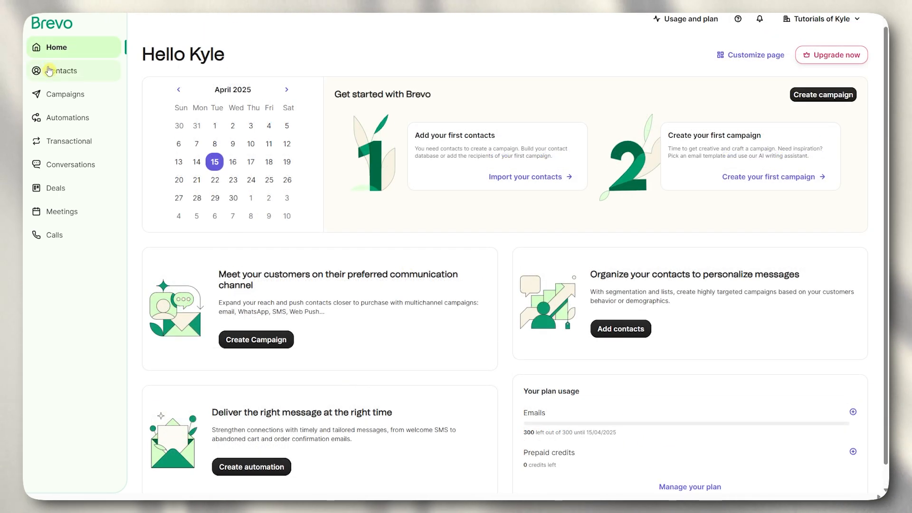
- Browse the Contacts, Segments and Companies pages, then move to Campaigns
{"action": "left_click", "coordinate": [47, 69]}
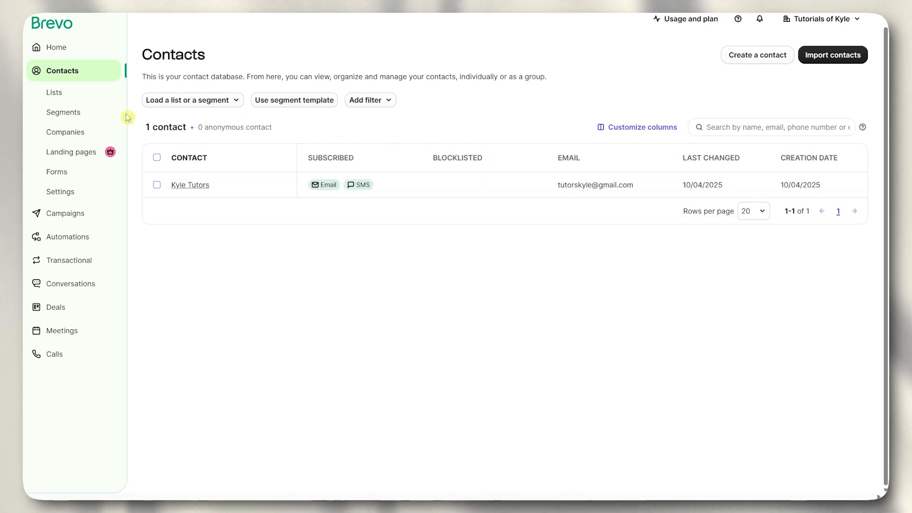
{"action": "left_click", "coordinate": [76, 114]}
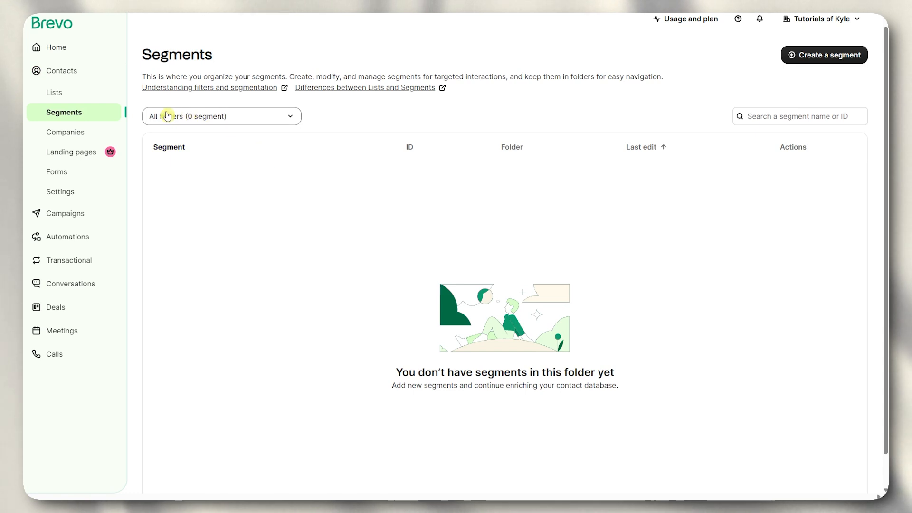
{"action": "left_click", "coordinate": [76, 133]}
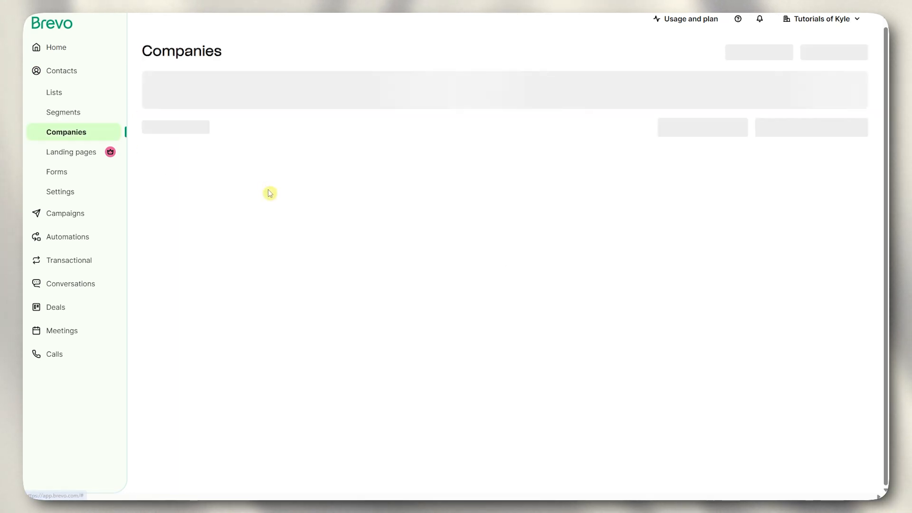
{"action": "left_click", "coordinate": [81, 218]}
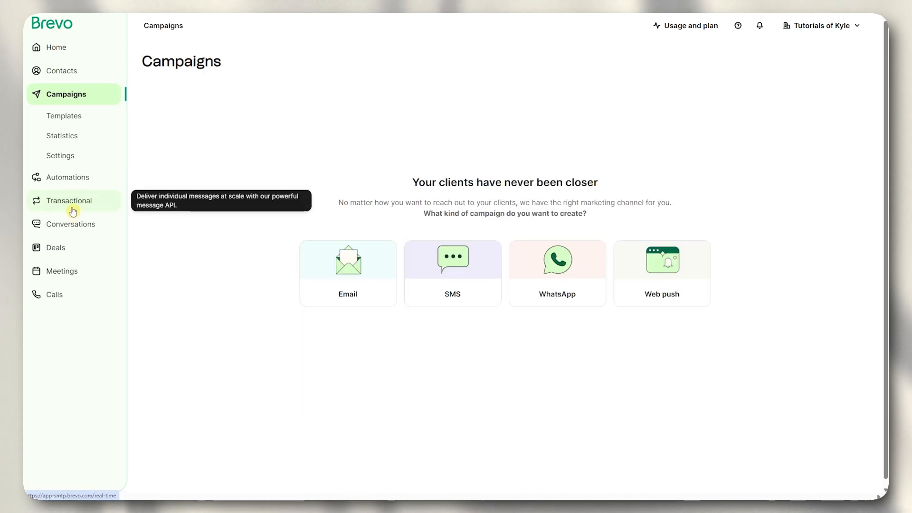
- Look through campaign Templates and Statistics, then move on to Automations
{"action": "scroll", "coordinate": [504, 190], "scroll_direction": "down", "scroll_amount": 1}
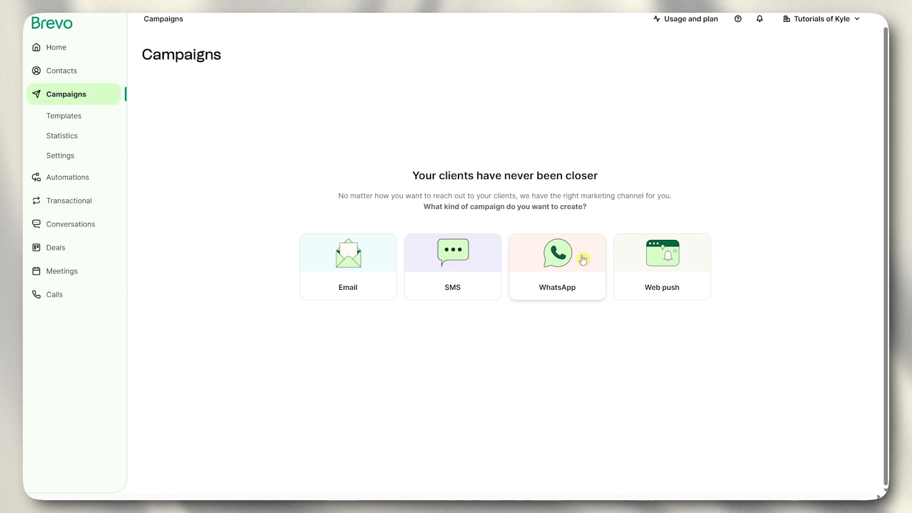
{"action": "left_click", "coordinate": [85, 119]}
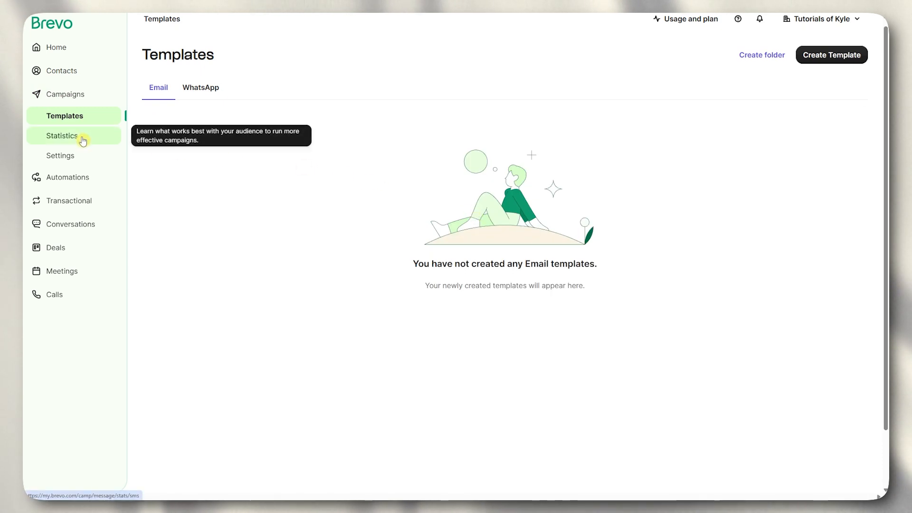
{"action": "left_click", "coordinate": [82, 141]}
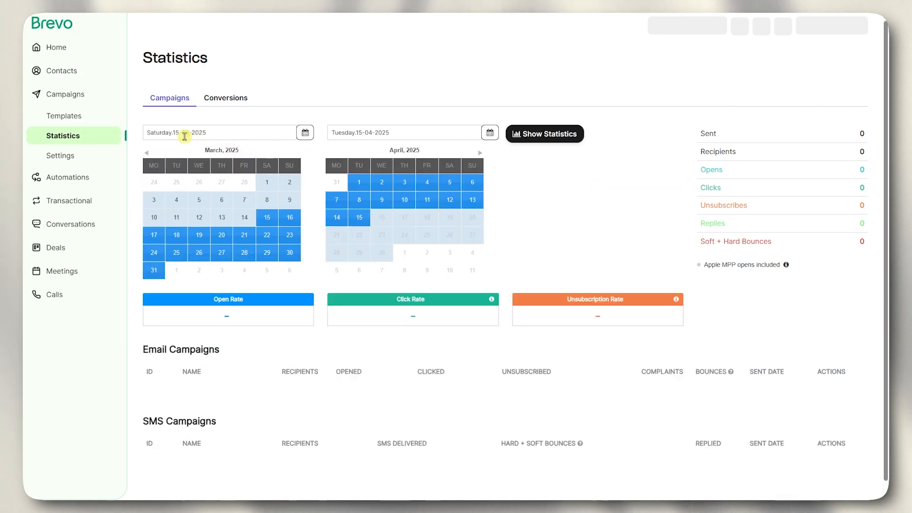
{"action": "left_click", "coordinate": [82, 181]}
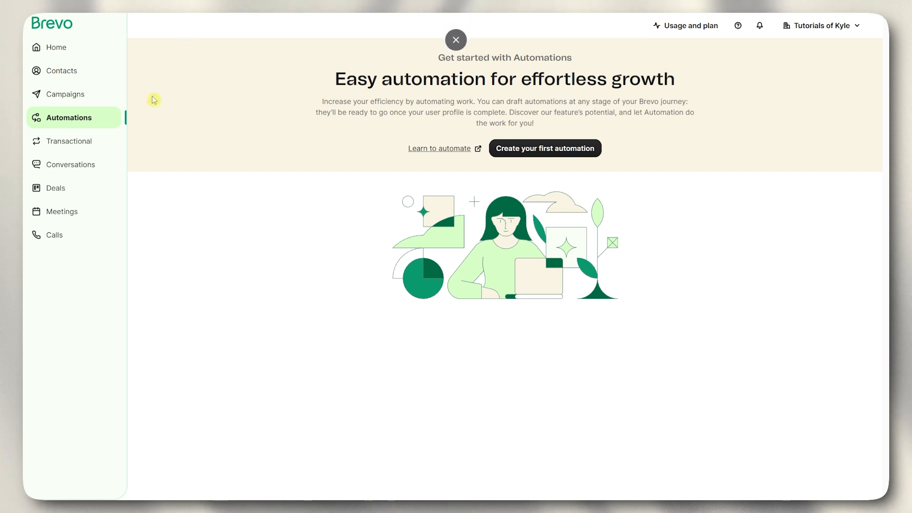
- Show the Transactional SMTP setup for smtp-relay.brevo.com on port 587
{"action": "left_click", "coordinate": [59, 139]}
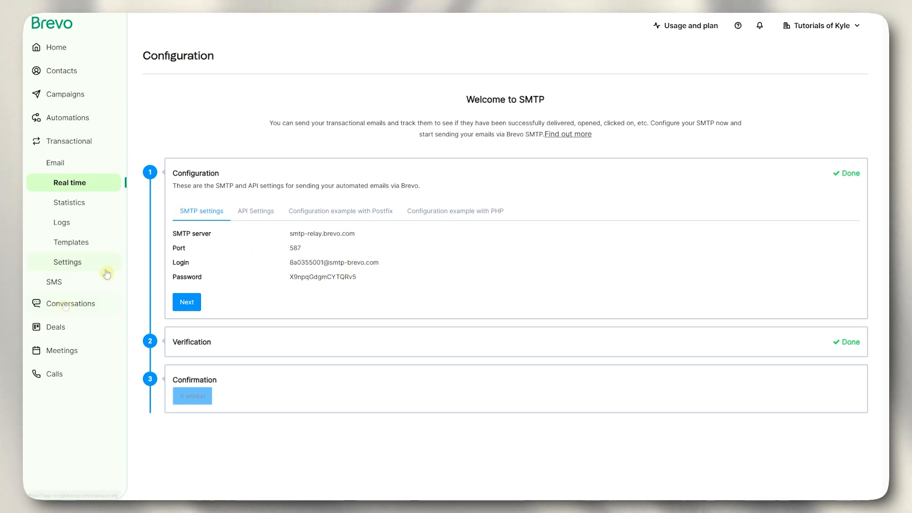
- Switch to the Conversations inbox, which has no conversations yet
{"action": "left_click", "coordinate": [68, 307]}
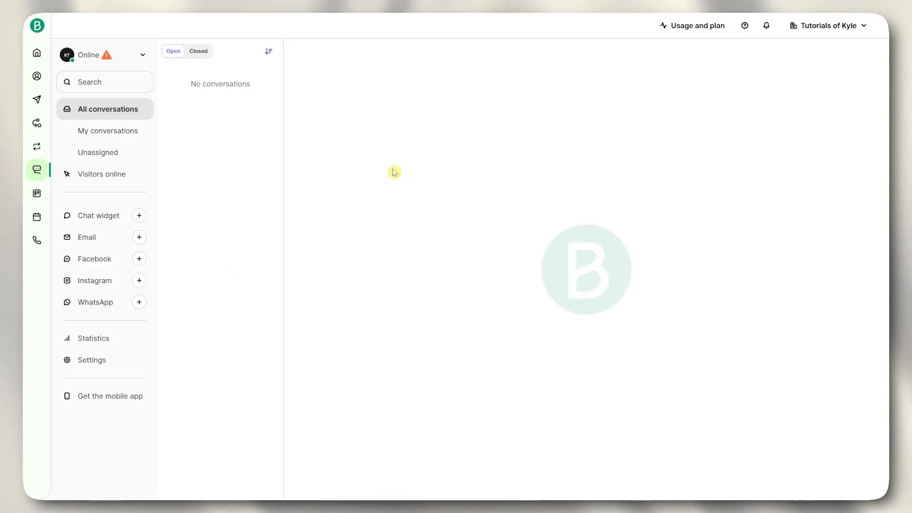
- View the Welcome Bot sample conversation, then go to the Deals section
{"action": "left_click", "coordinate": [218, 101]}
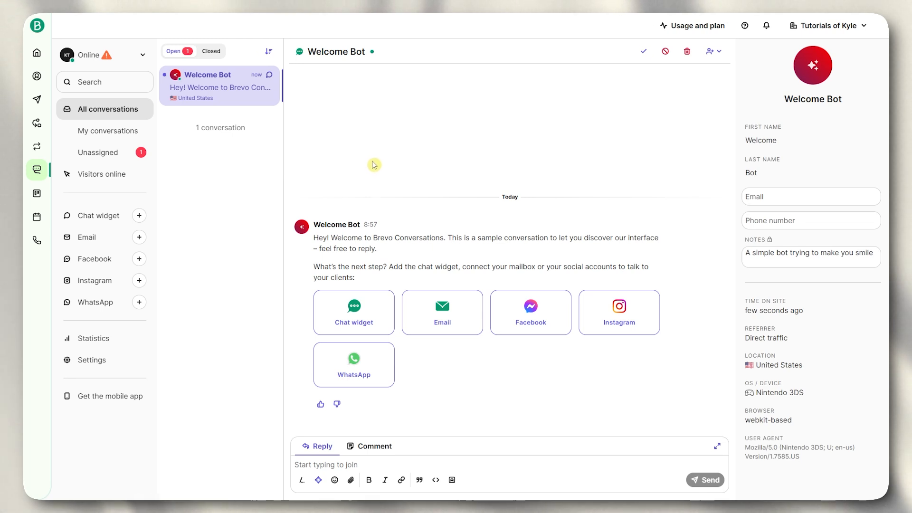
{"action": "left_click", "coordinate": [37, 194]}
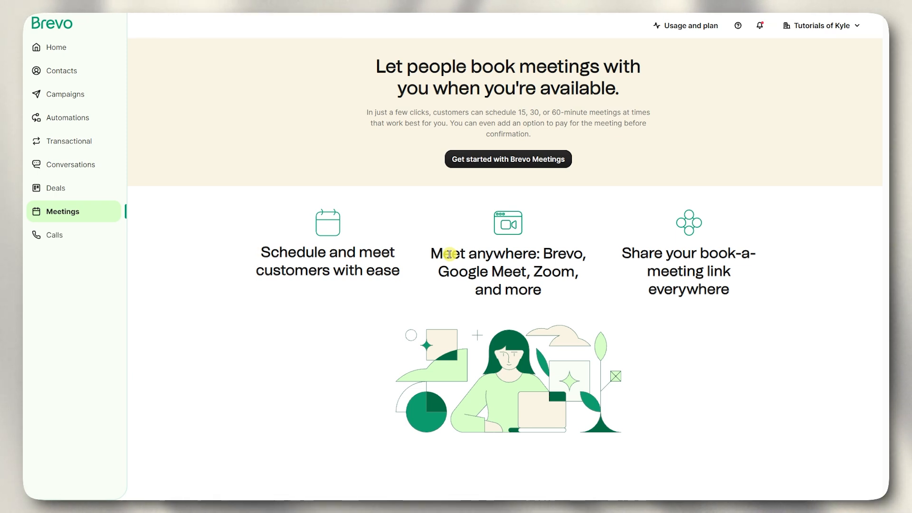
- Visit the Calls, Meetings and Deals pages, then return to the Home dashboard
{"action": "left_click", "coordinate": [76, 235]}
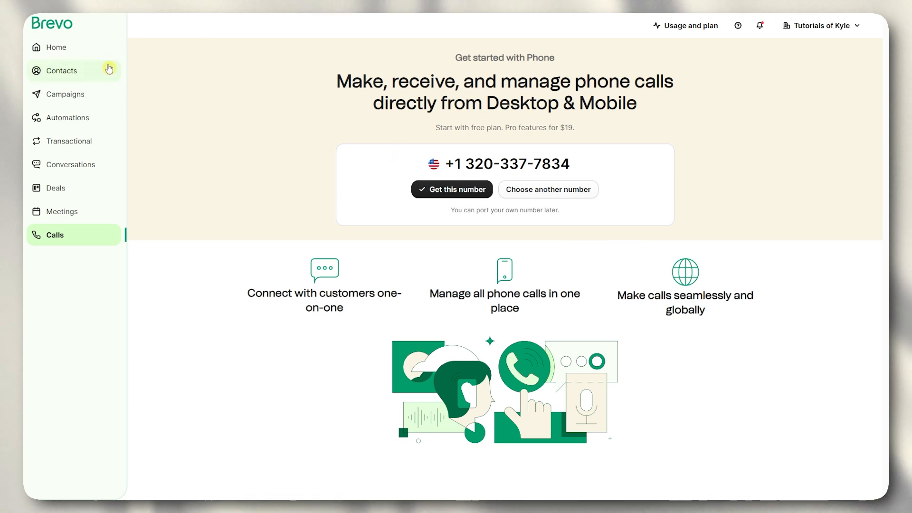
{"action": "left_click", "coordinate": [73, 214]}
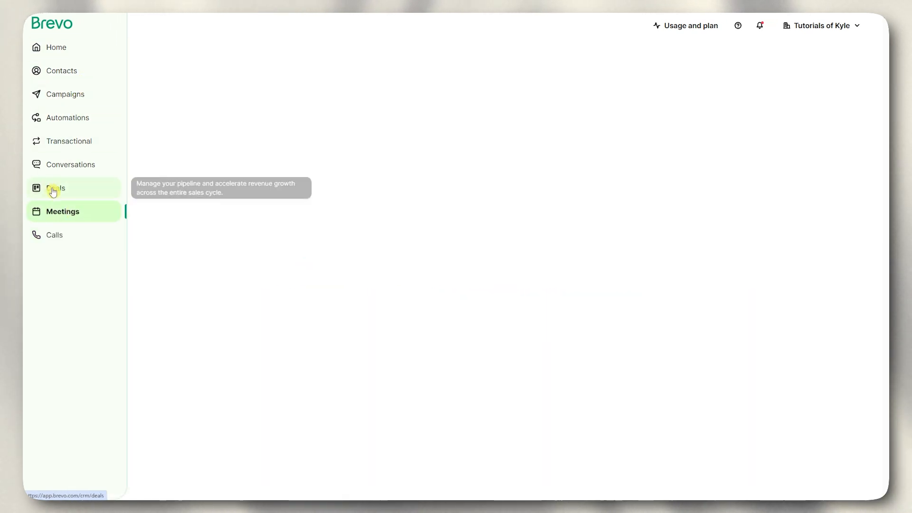
{"action": "left_click", "coordinate": [56, 191]}
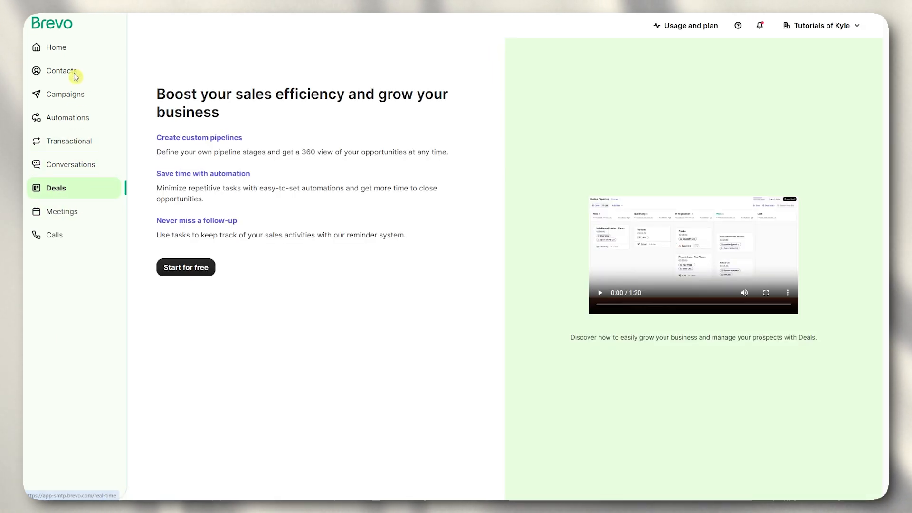
{"action": "left_click", "coordinate": [74, 54]}
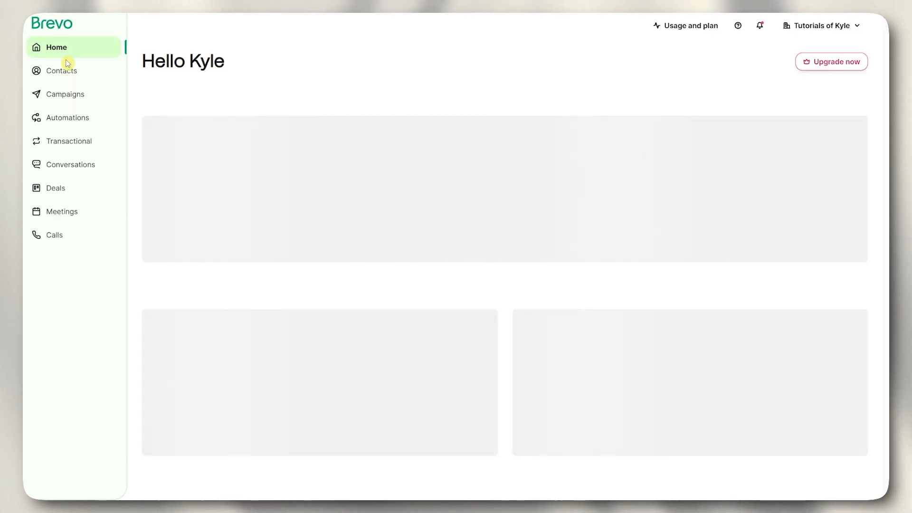
- Open Senders, Domains & Dedicated IPs from the account menu at top right
{"action": "scroll", "coordinate": [68, 64], "scroll_direction": "down", "scroll_amount": 3}
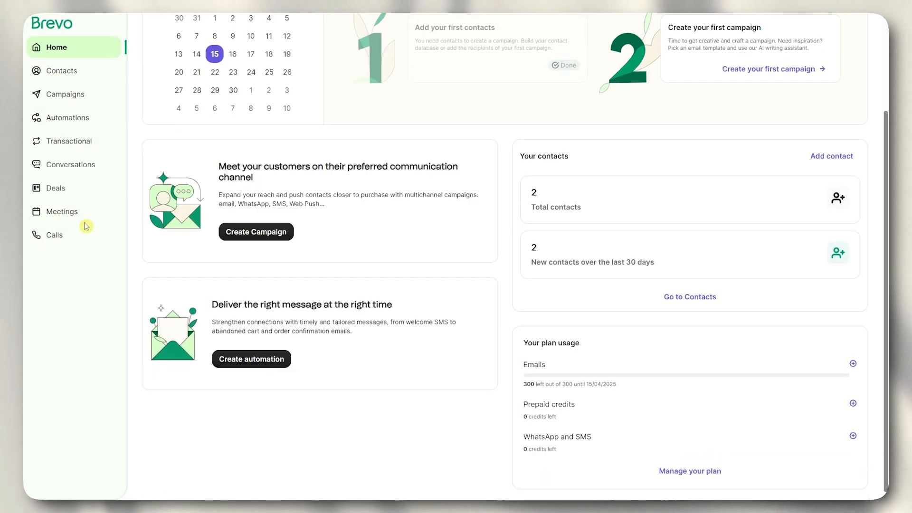
{"action": "scroll", "coordinate": [116, 116], "scroll_direction": "up", "scroll_amount": 3}
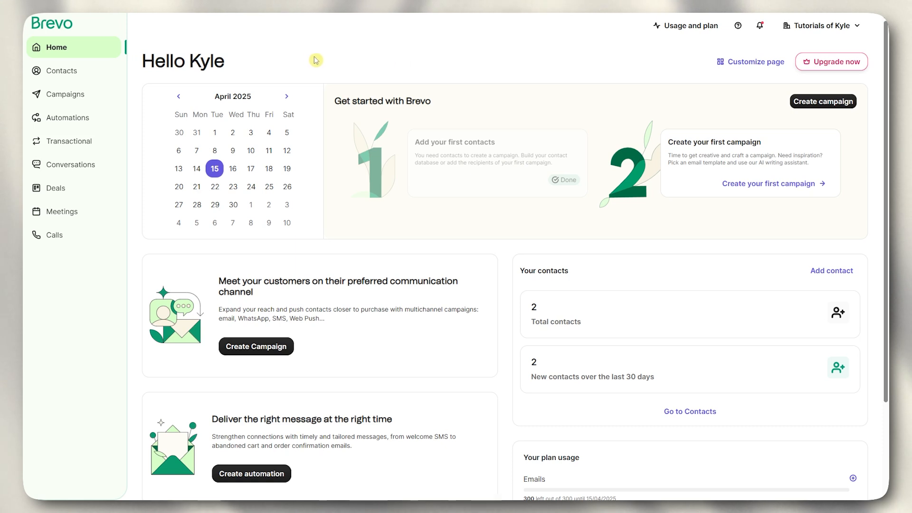
{"action": "left_click", "coordinate": [817, 30]}
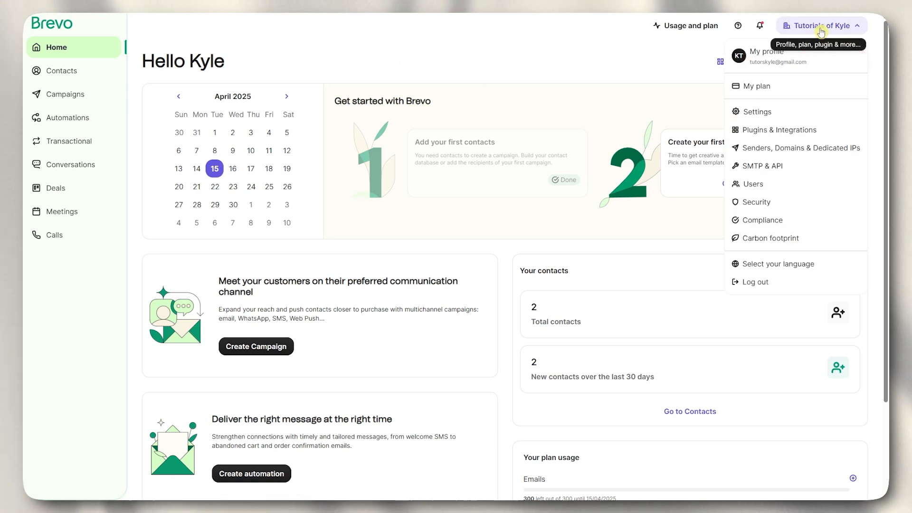
{"action": "left_click", "coordinate": [784, 148]}
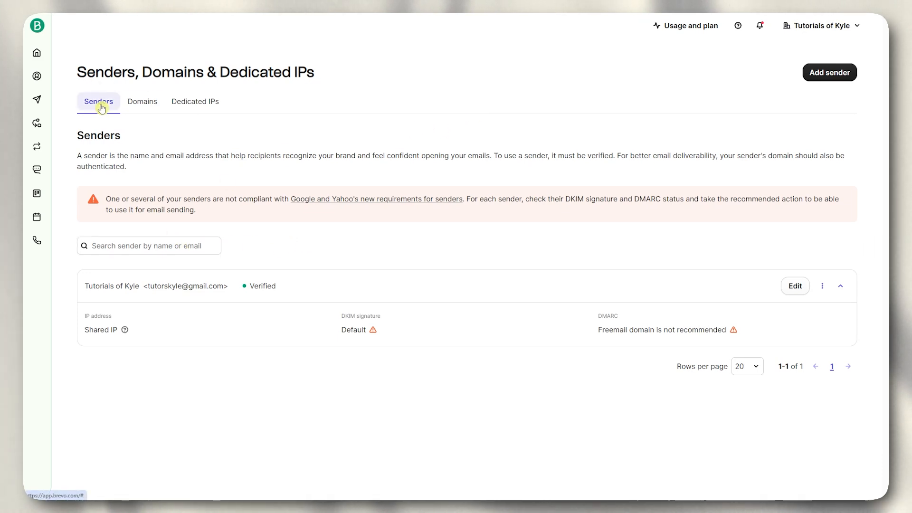
- Start a new sender and enter the sender's name as the From Name
{"action": "left_click", "coordinate": [835, 79]}
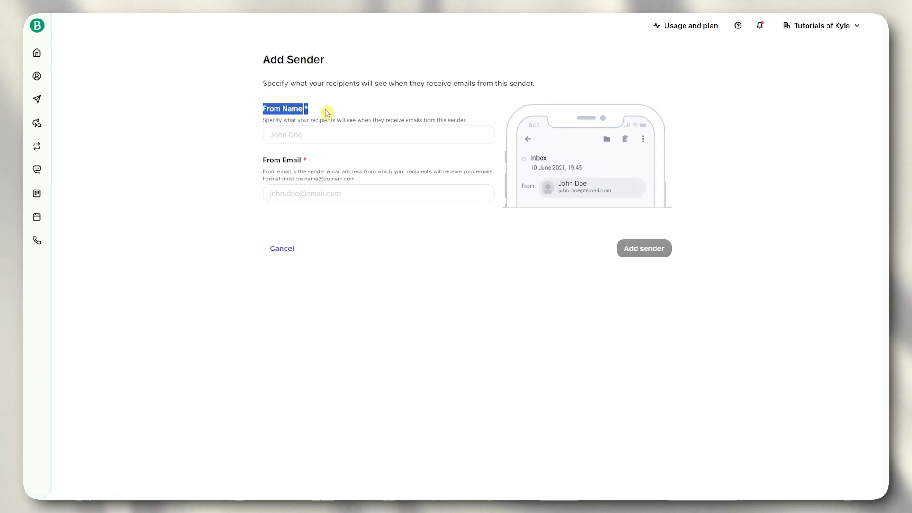
{"action": "left_click", "coordinate": [333, 135]}
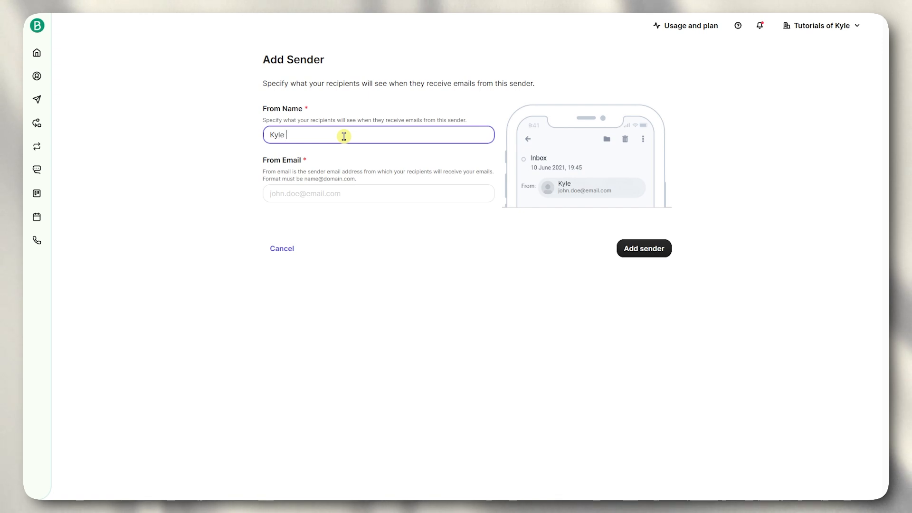
{"action": "type", "text": "Kyle Tujt"}
{"action": "key", "text": "BackSpace"}
{"action": "key", "text": "BackSpace"}
{"action": "type", "text": "tors"}
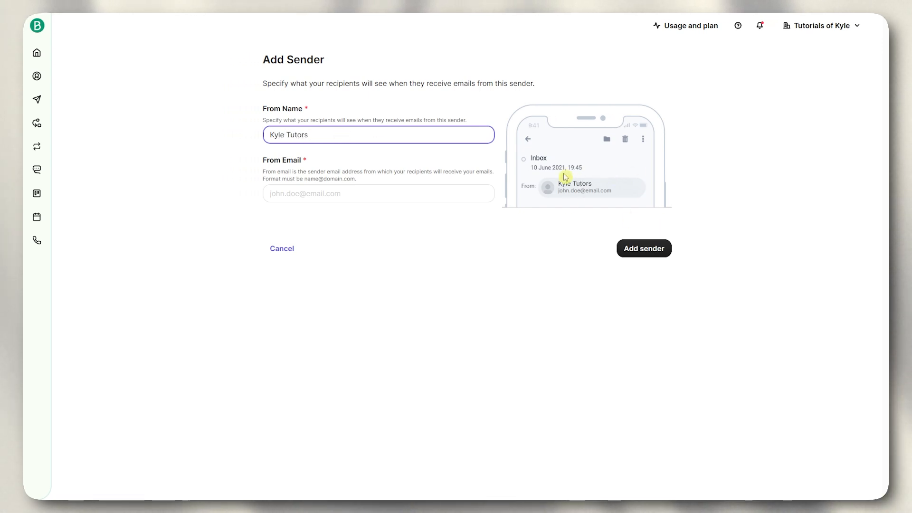
- Enter the sender's Gmail address as the From Email and submit the sender
{"action": "left_click", "coordinate": [361, 200]}
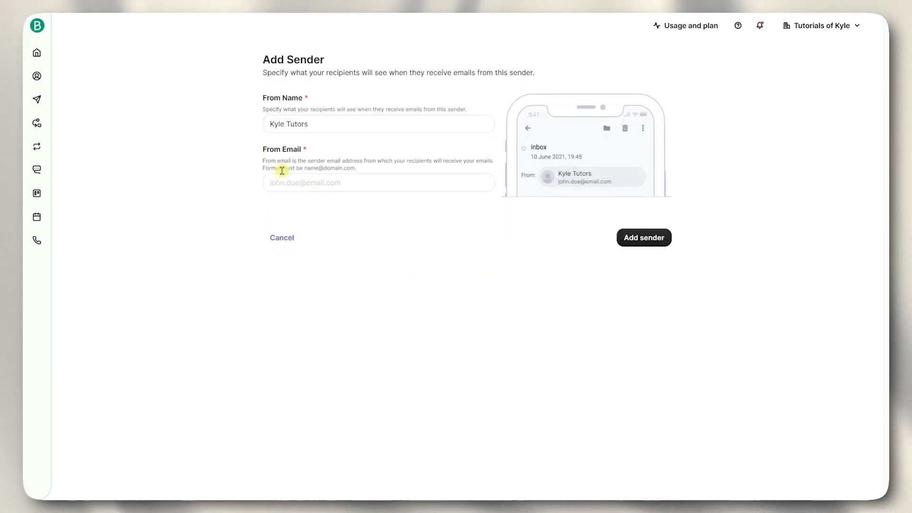
{"action": "left_click", "coordinate": [296, 179]}
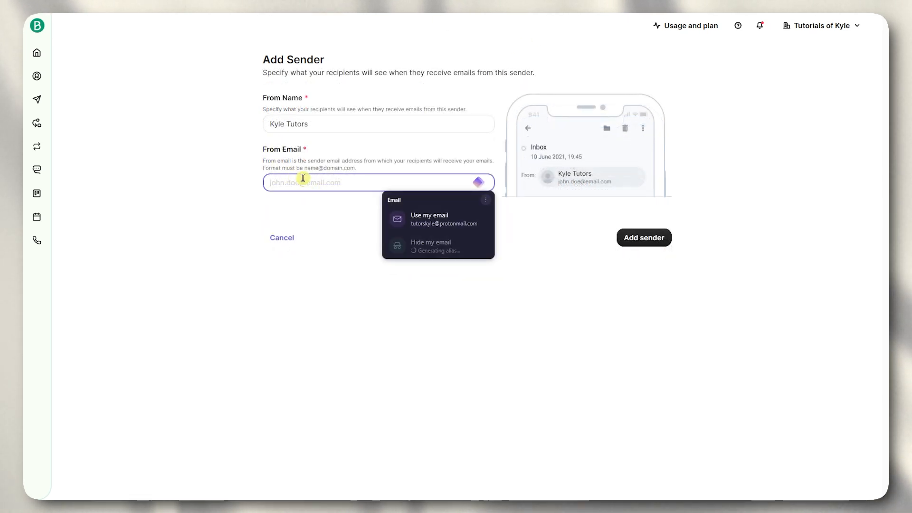
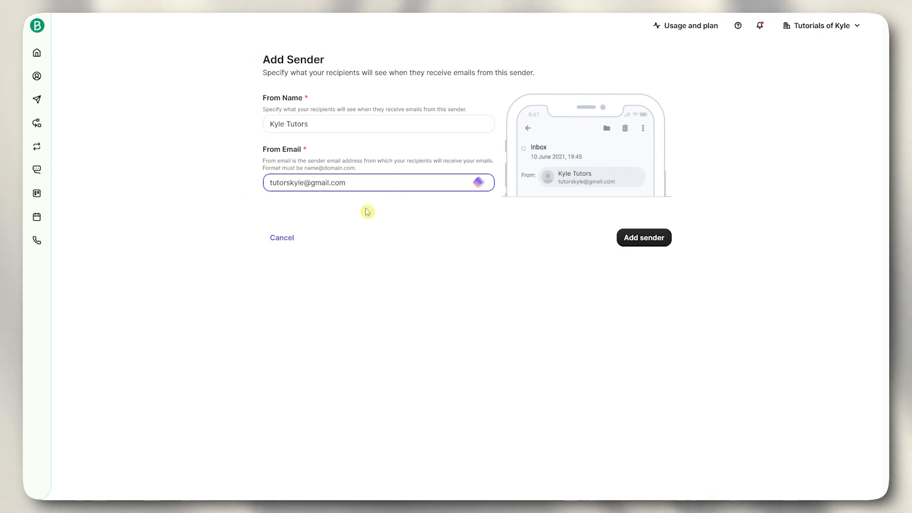
{"action": "left_click", "coordinate": [648, 241]}
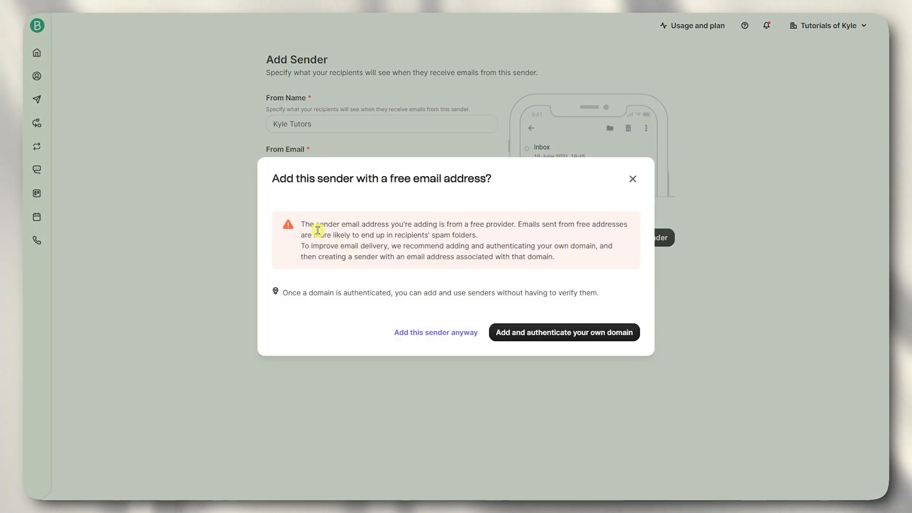
- Highlight the free-email-provider warning and the spam-folder note
{"action": "left_click_drag", "start_coordinate": [331, 223], "coordinate": [490, 223]}
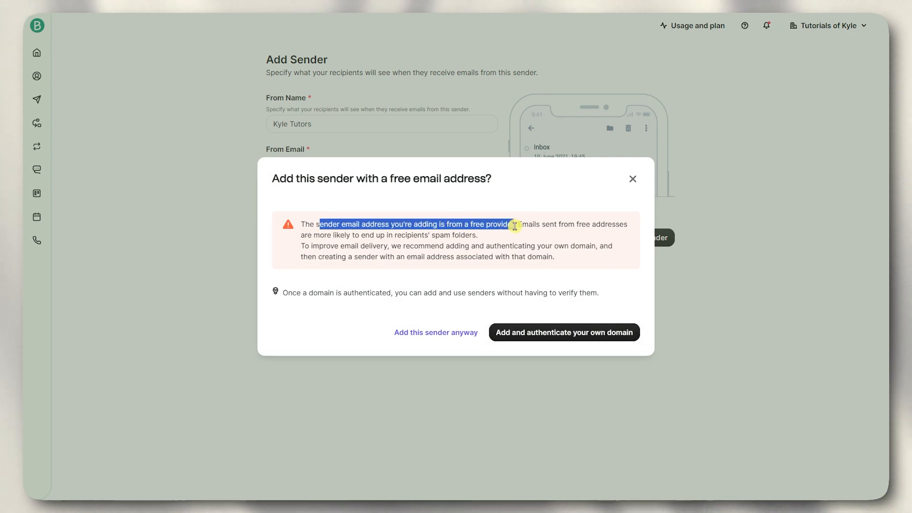
{"action": "left_click_drag", "start_coordinate": [559, 226], "coordinate": [586, 224]}
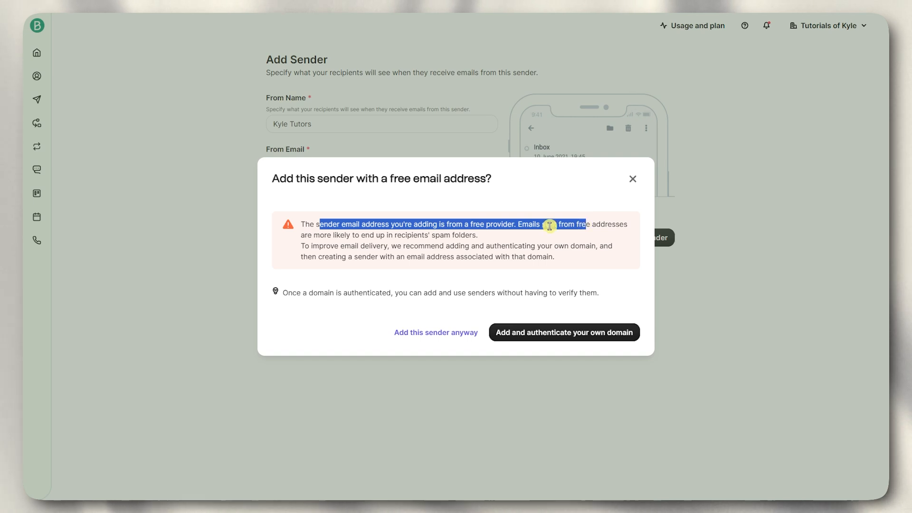
{"action": "left_click_drag", "start_coordinate": [333, 236], "coordinate": [360, 232]}
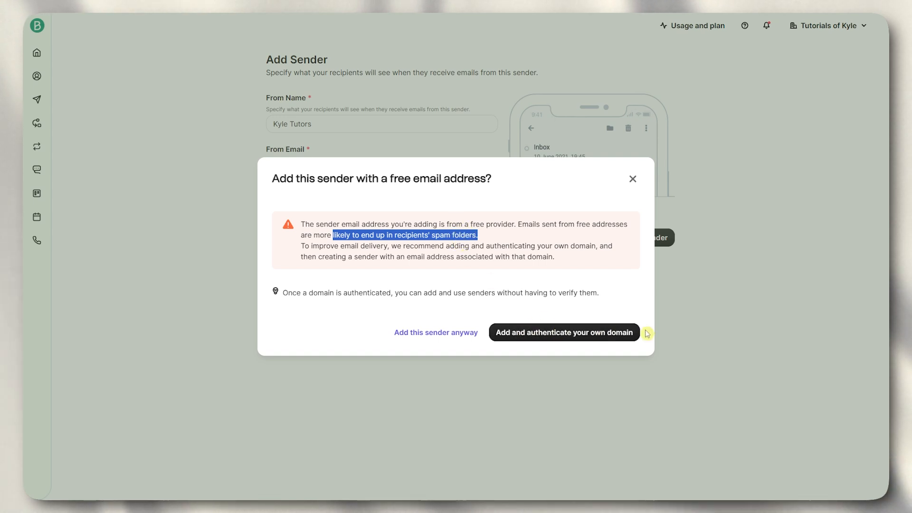
- Add the sender anyway and postpone its verification until later
{"action": "left_click", "coordinate": [423, 334]}
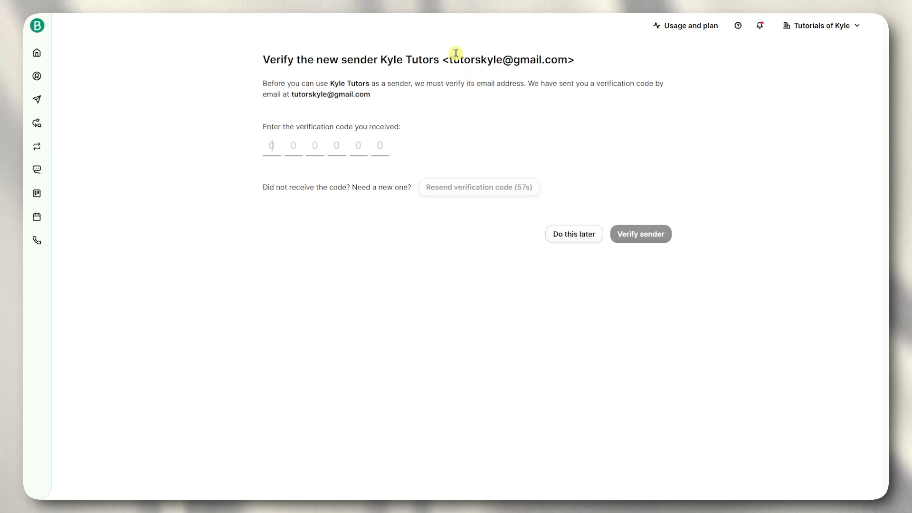
{"action": "left_click", "coordinate": [282, 140]}
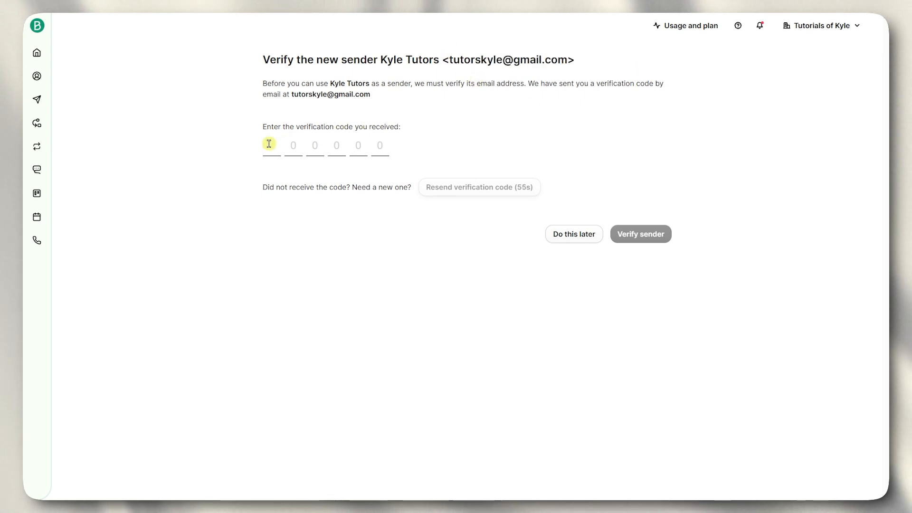
{"action": "left_click", "coordinate": [565, 240]}
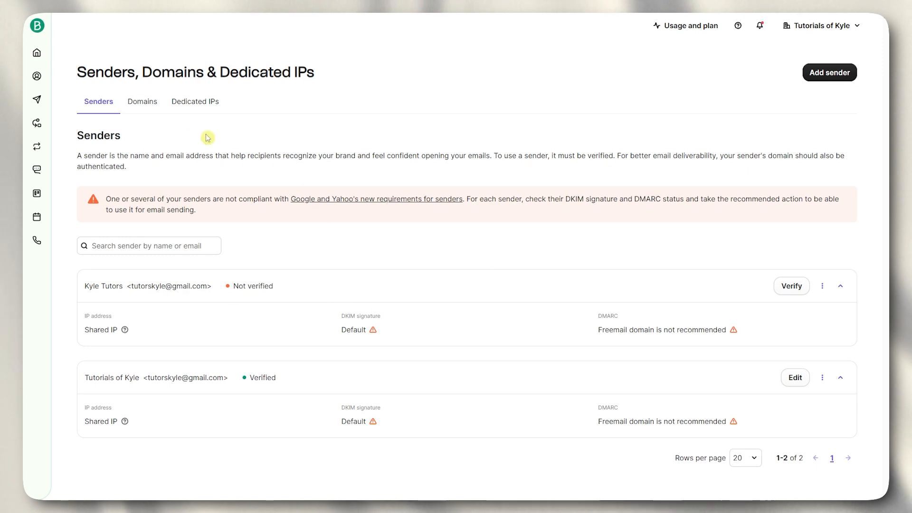
- Look at the Domains and Dedicated IPs tabs, then go Home and open Contacts
{"action": "left_click", "coordinate": [134, 106]}
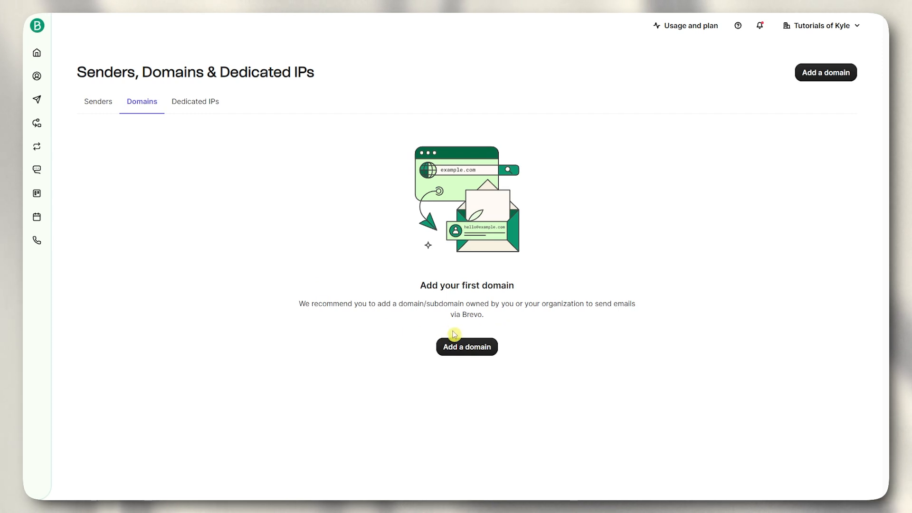
{"action": "left_click", "coordinate": [188, 108]}
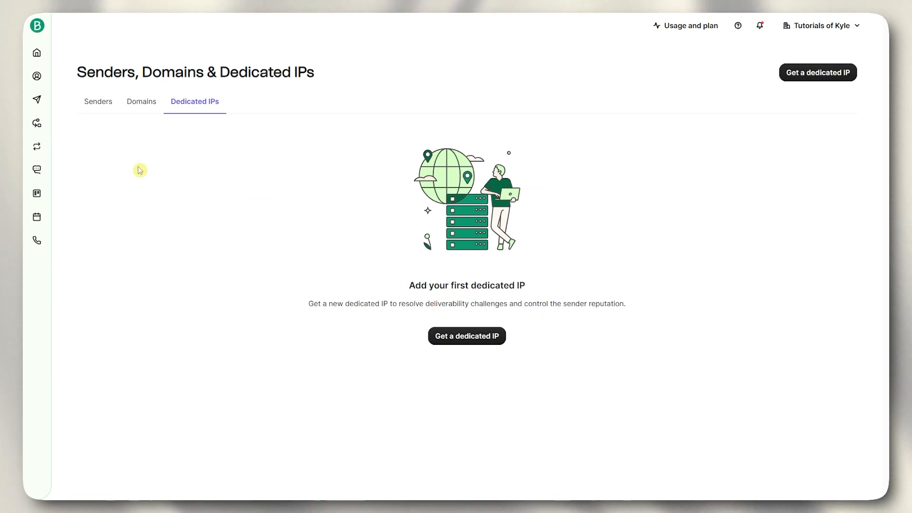
{"action": "left_click", "coordinate": [37, 54]}
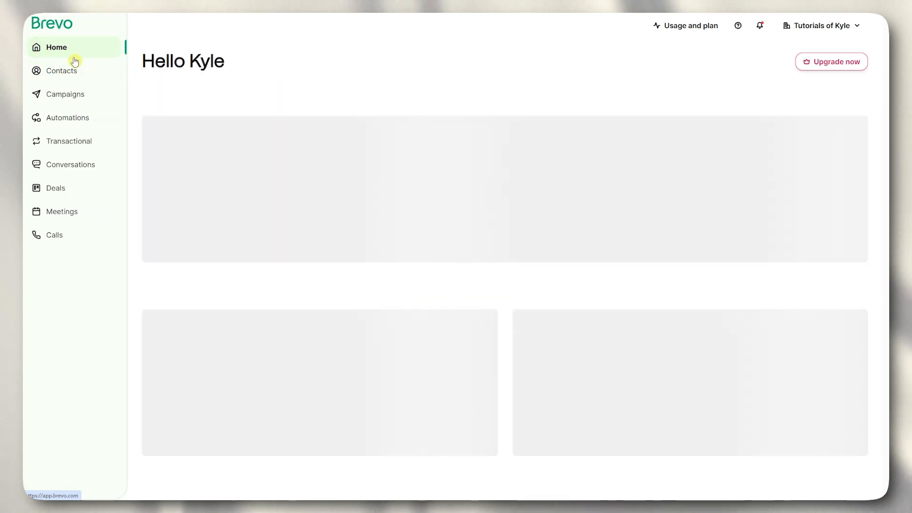
{"action": "left_click", "coordinate": [51, 72]}
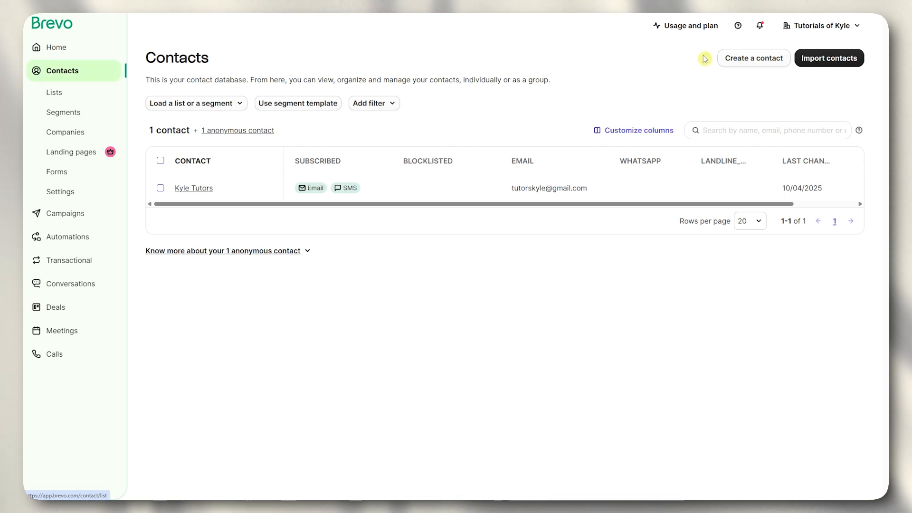
- Start a data import, try the Companies and Deals cards, and continue with Contacts
{"action": "left_click", "coordinate": [836, 63]}
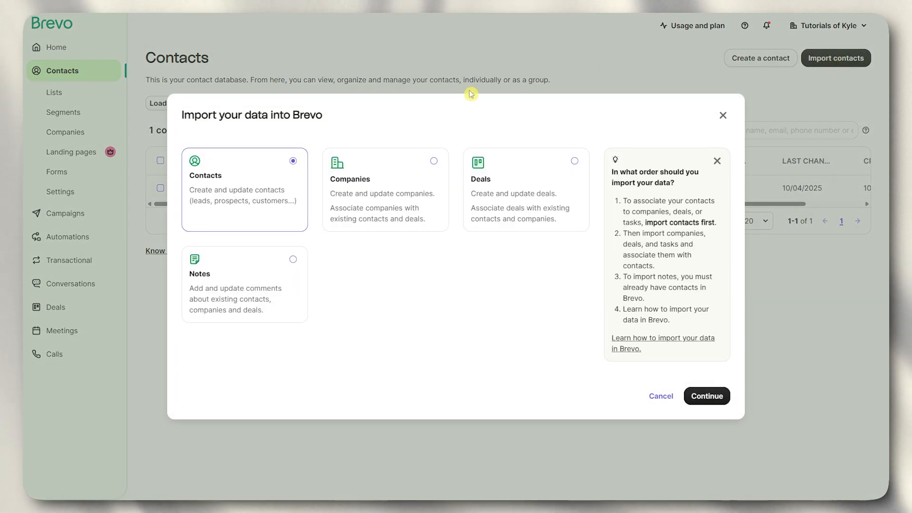
{"action": "left_click", "coordinate": [403, 177]}
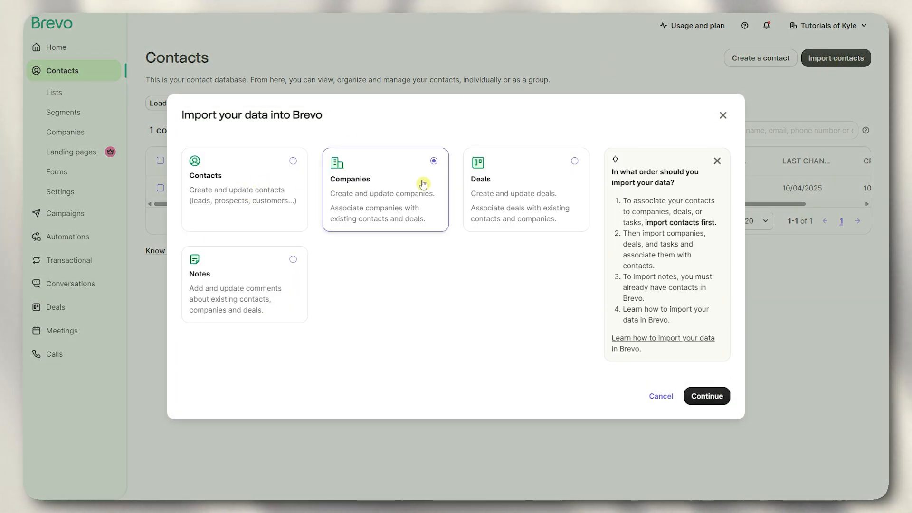
{"action": "left_click", "coordinate": [495, 187]}
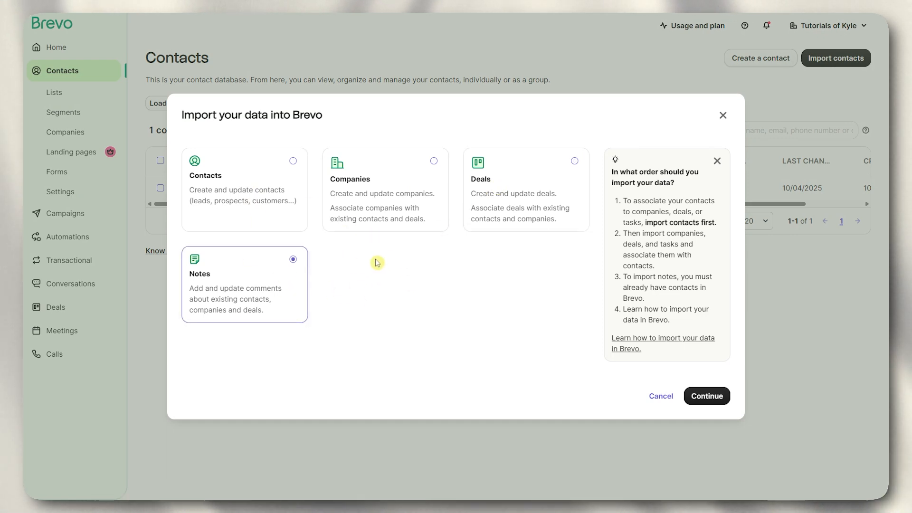
{"action": "left_click", "coordinate": [255, 196]}
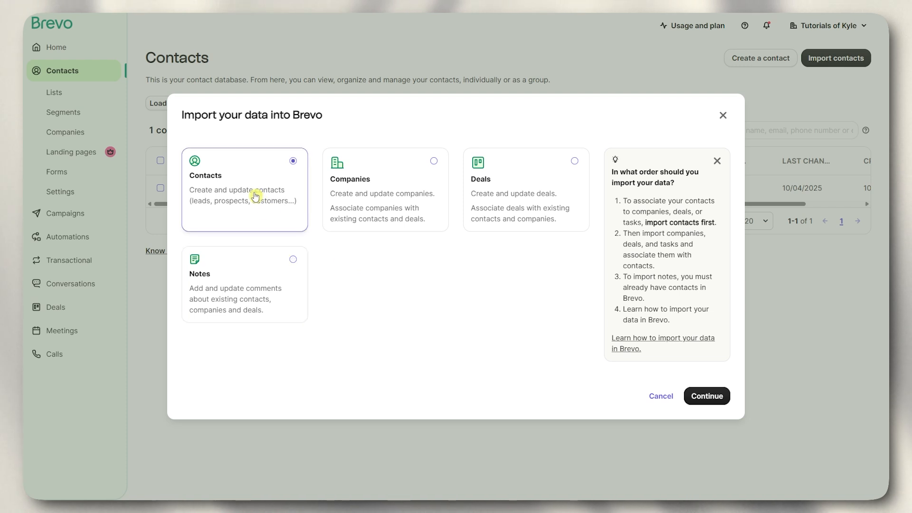
{"action": "left_click", "coordinate": [715, 396]}
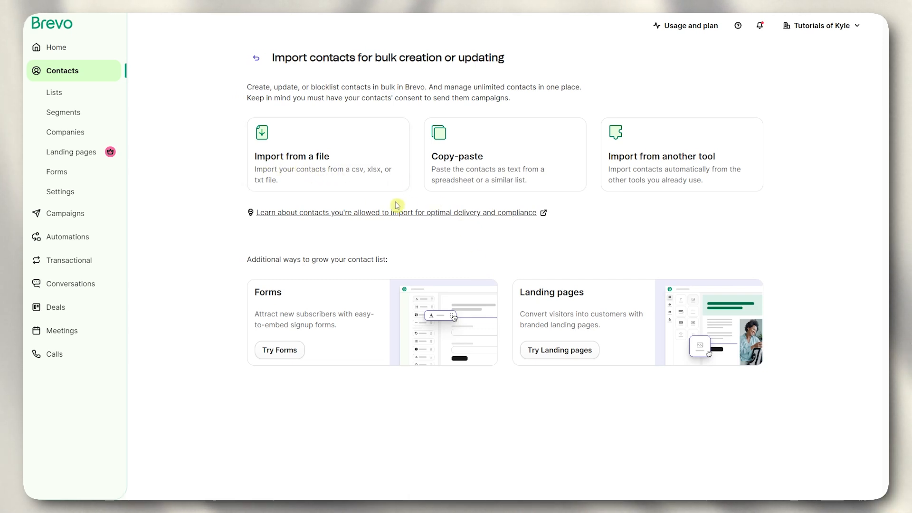
- Browse the import-from-another-tool option, then choose importing contacts from a file
{"action": "left_click", "coordinate": [643, 173]}
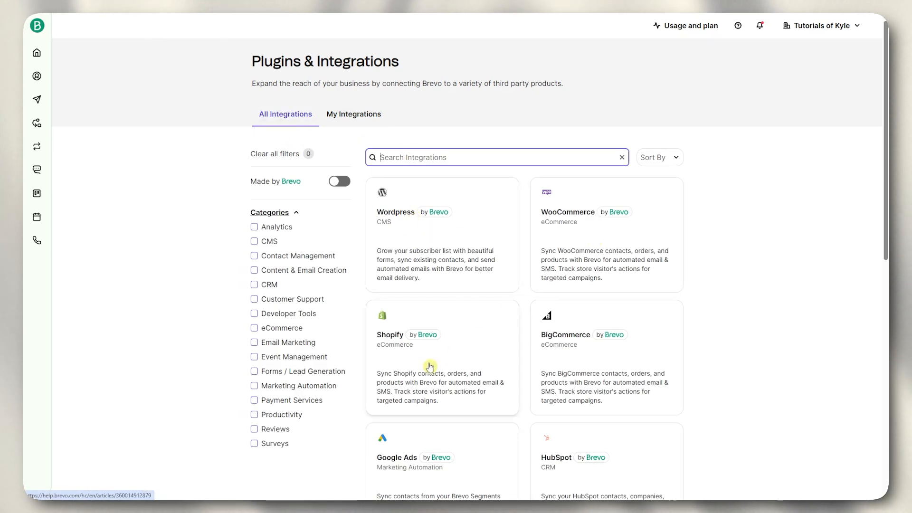
{"action": "scroll", "coordinate": [408, 333], "scroll_direction": "down", "scroll_amount": 4}
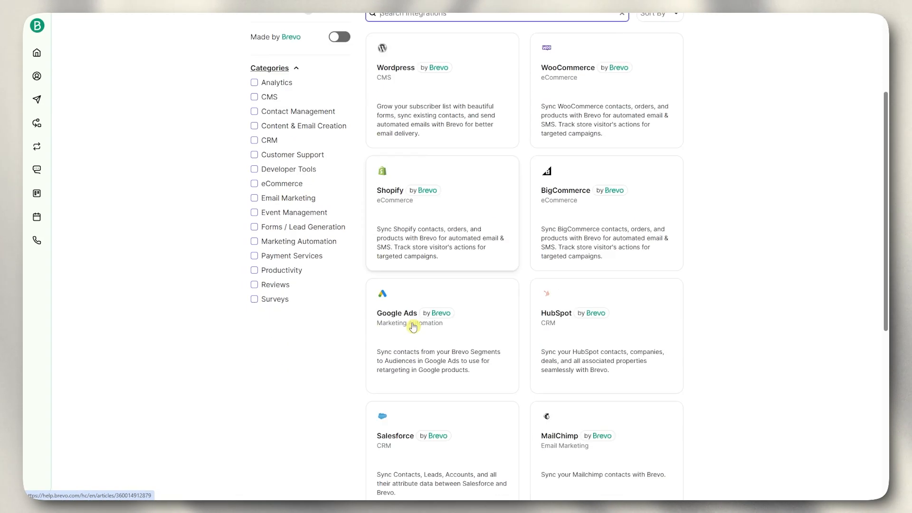
{"action": "scroll", "coordinate": [417, 331], "scroll_direction": "up", "scroll_amount": 4}
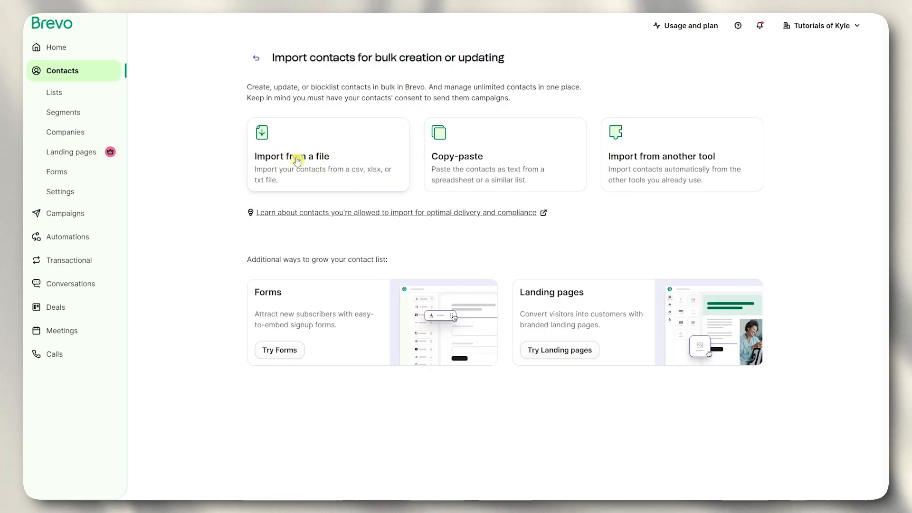
{"action": "left_click", "coordinate": [310, 166]}
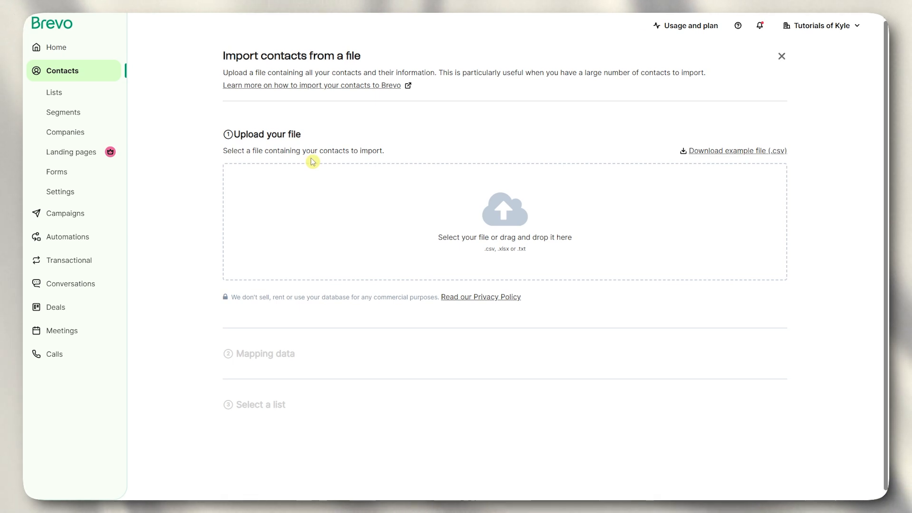
- Upload the customers-100.csv file for import
{"action": "left_click", "coordinate": [521, 212]}
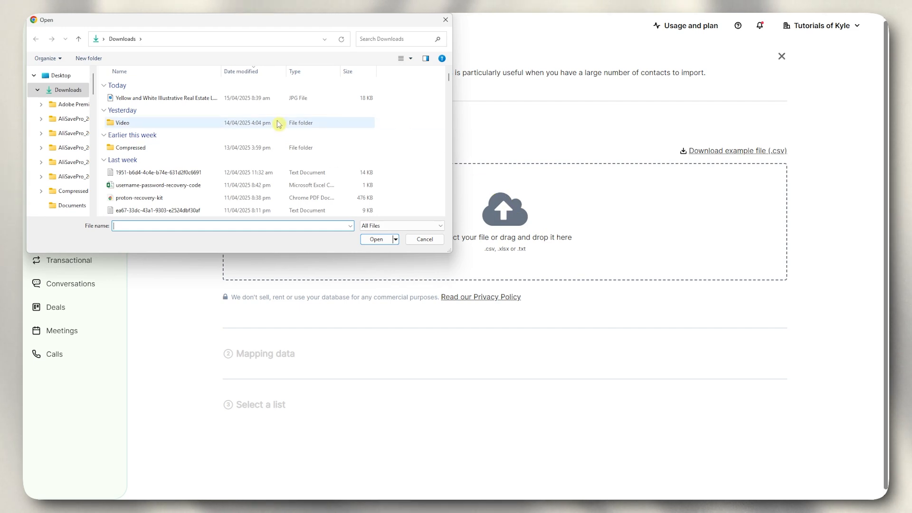
{"action": "scroll", "coordinate": [214, 184], "scroll_direction": "down", "scroll_amount": 2}
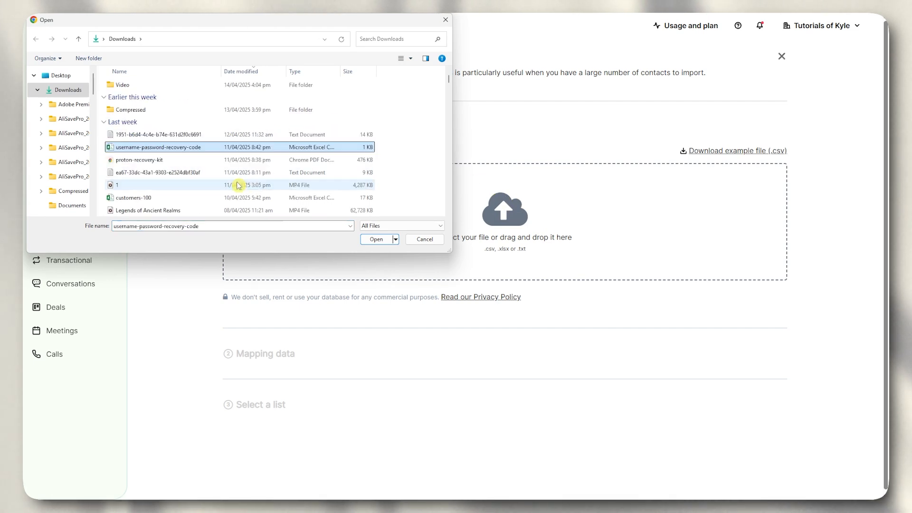
{"action": "left_click", "coordinate": [122, 161]}
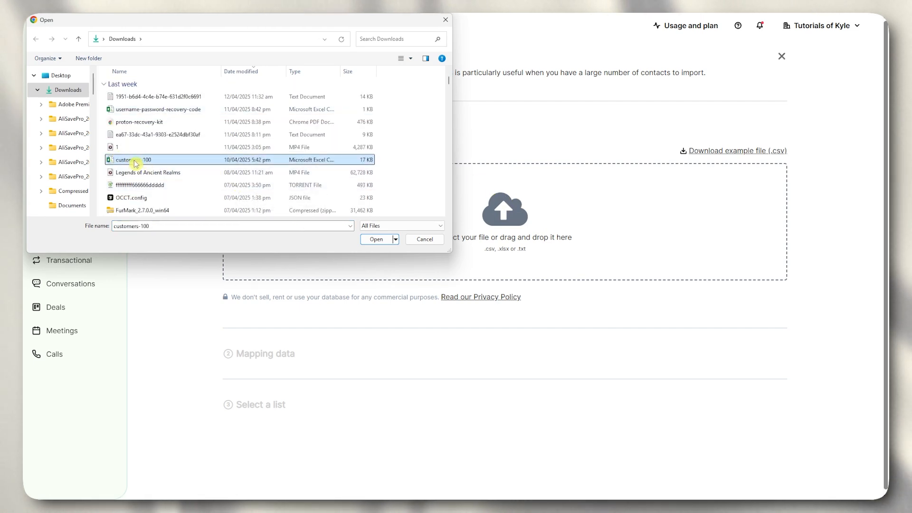
{"action": "left_click", "coordinate": [374, 237]}
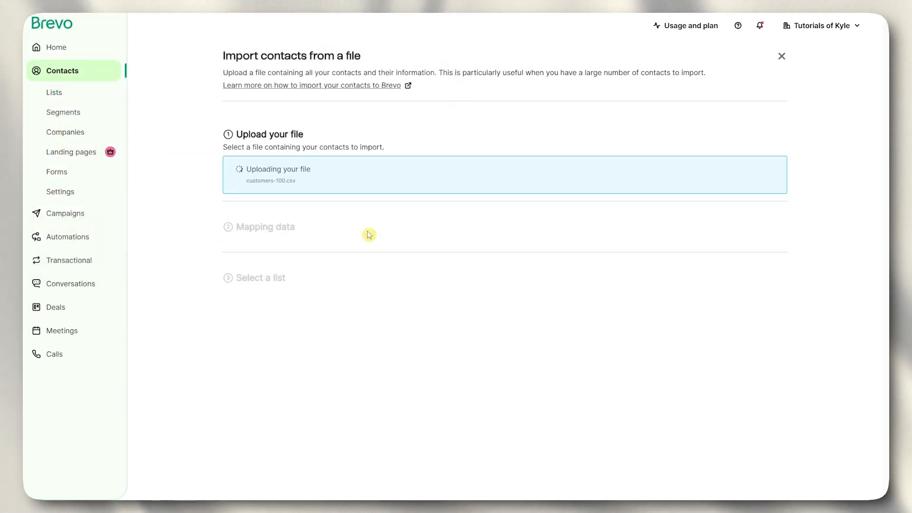
- Review the file preview table and confirm the file to reach Mapping data
{"action": "scroll", "coordinate": [326, 166], "scroll_direction": "down", "scroll_amount": 1}
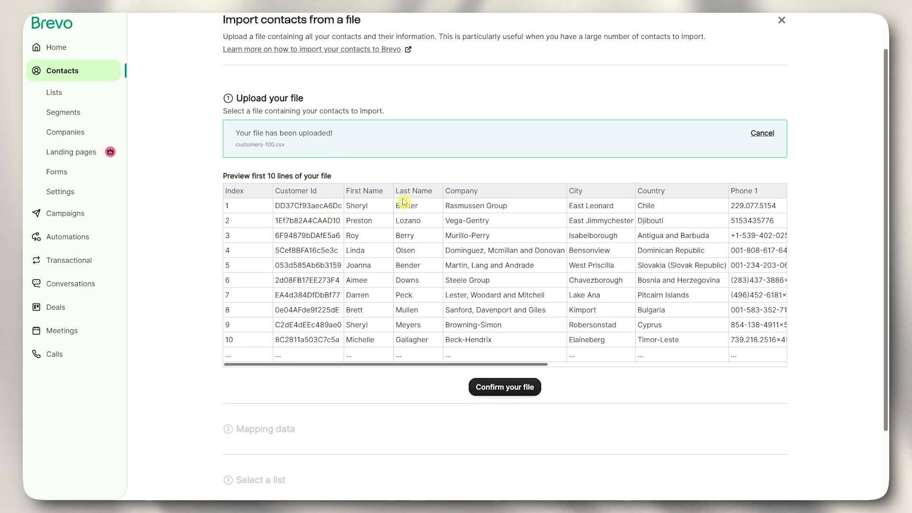
{"action": "scroll", "coordinate": [444, 227], "scroll_direction": "down", "scroll_amount": 2}
{"action": "scroll", "coordinate": [445, 226], "scroll_direction": "up", "scroll_amount": 2}
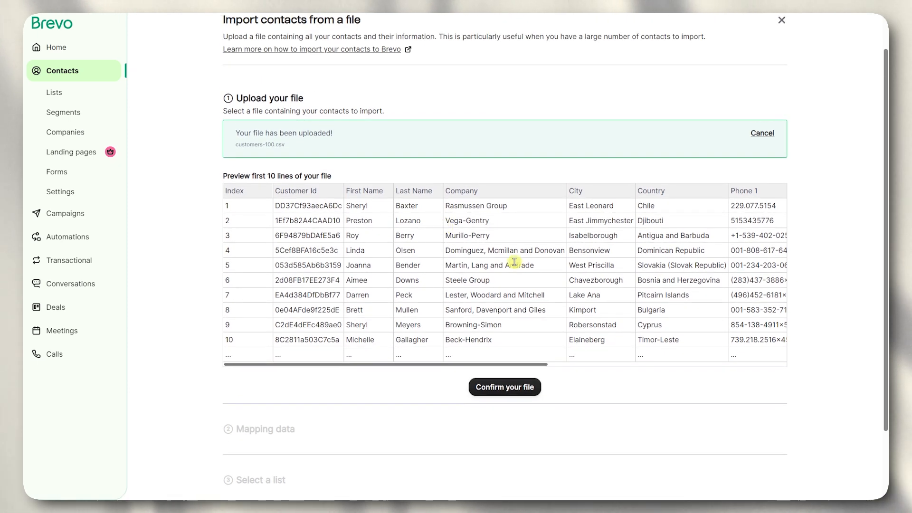
{"action": "left_click_drag", "start_coordinate": [498, 369], "coordinate": [739, 373]}
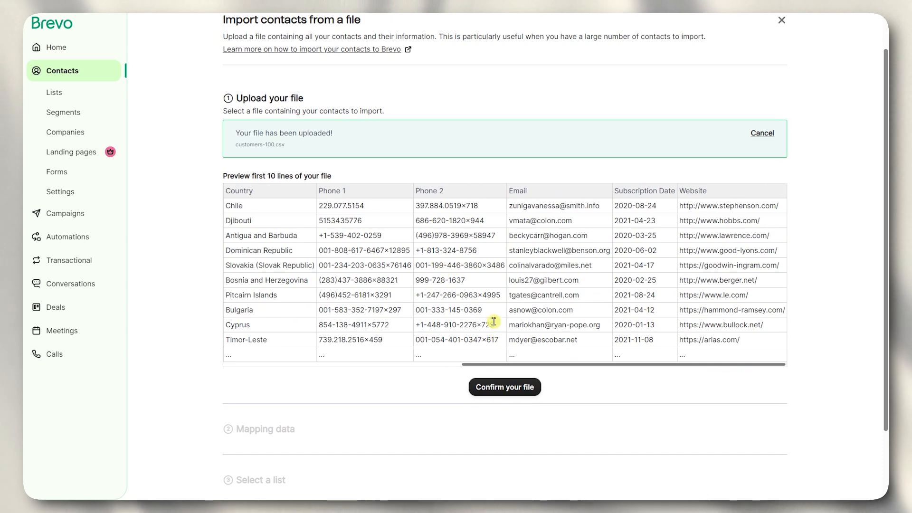
{"action": "scroll", "coordinate": [489, 320], "scroll_direction": "down", "scroll_amount": 1}
{"action": "left_click", "coordinate": [495, 350]}
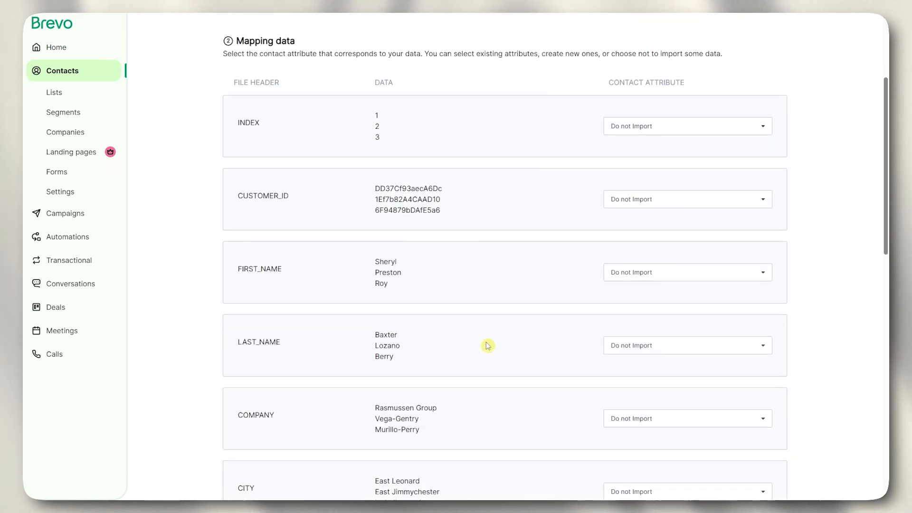
- Map the FIRST_NAME column to the FIRSTNAME attribute
{"action": "scroll", "coordinate": [335, 210], "scroll_direction": "up", "scroll_amount": 2}
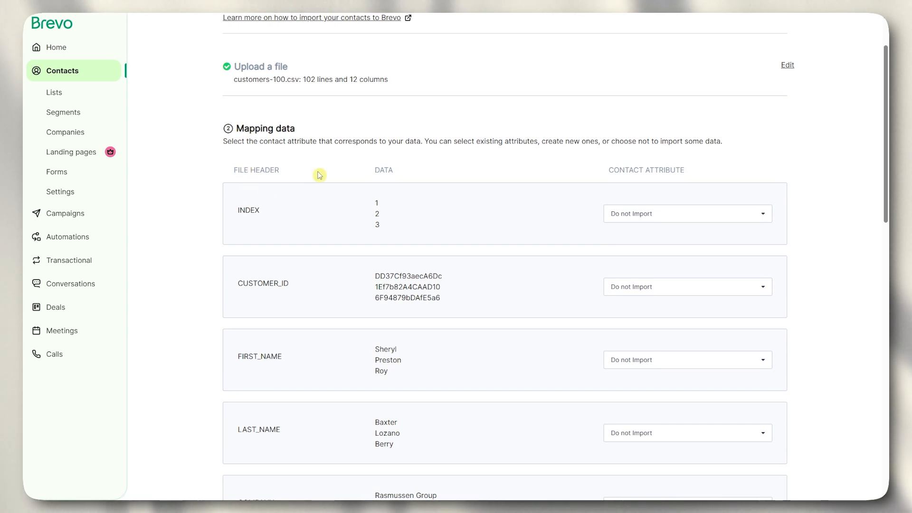
{"action": "scroll", "coordinate": [263, 126], "scroll_direction": "down", "scroll_amount": 1}
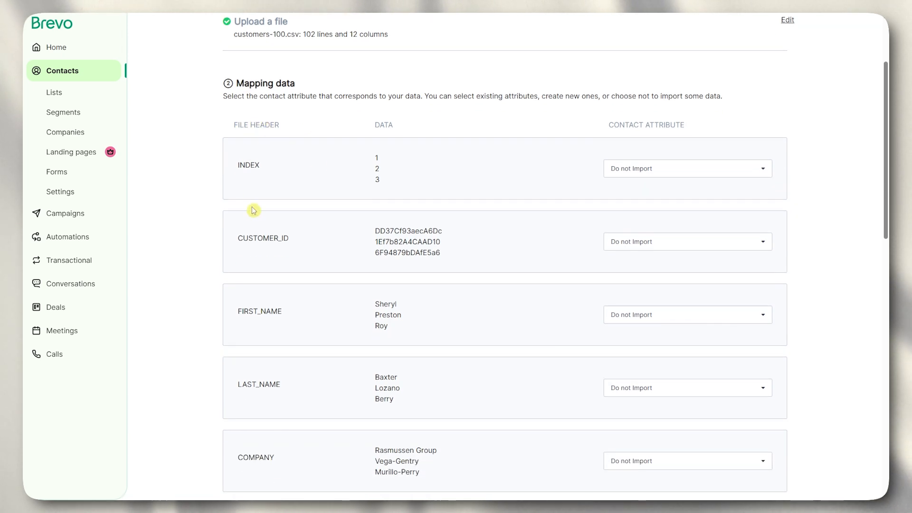
{"action": "scroll", "coordinate": [250, 211], "scroll_direction": "down", "scroll_amount": 1}
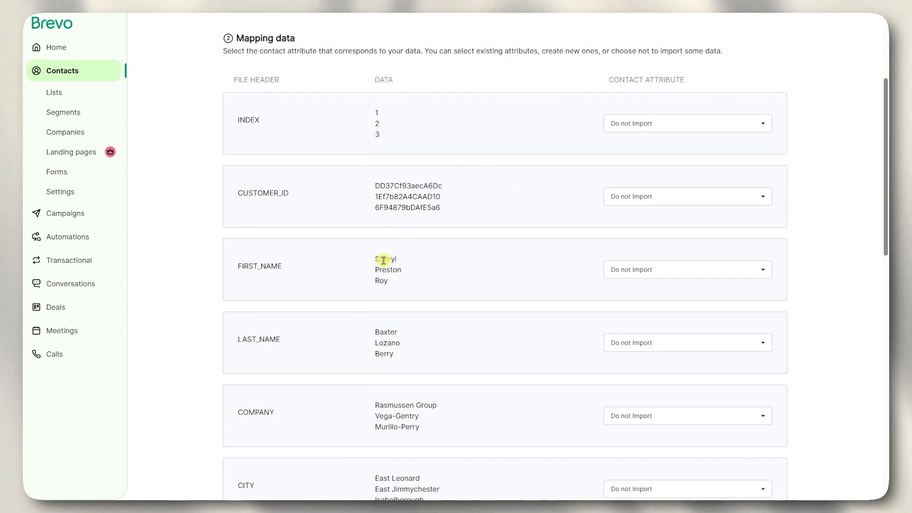
{"action": "left_click", "coordinate": [308, 268]}
{"action": "left_click", "coordinate": [633, 275]}
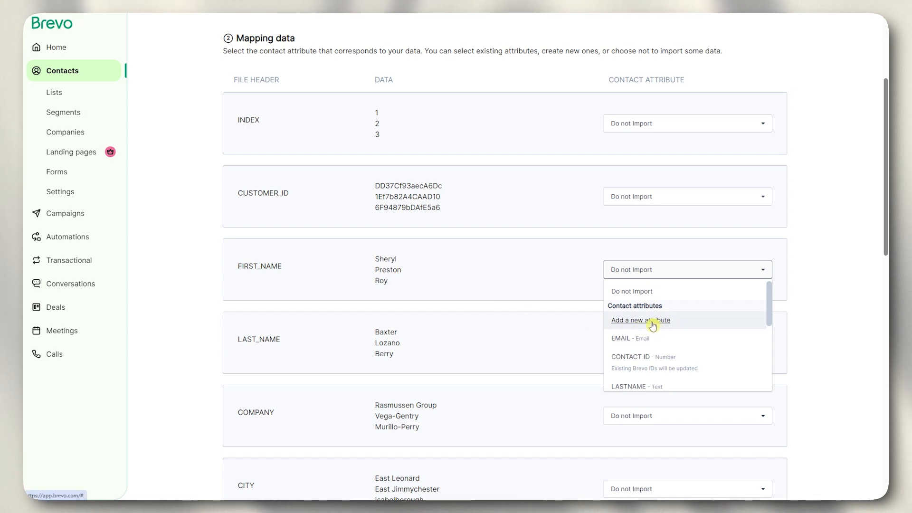
{"action": "scroll", "coordinate": [653, 332], "scroll_direction": "down", "scroll_amount": 1}
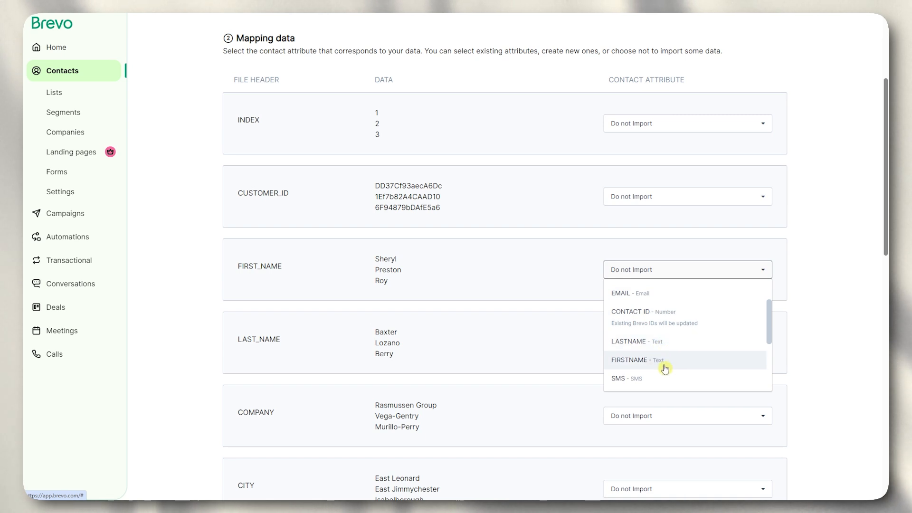
{"action": "scroll", "coordinate": [656, 373], "scroll_direction": "down", "scroll_amount": 1}
{"action": "left_click", "coordinate": [503, 328]}
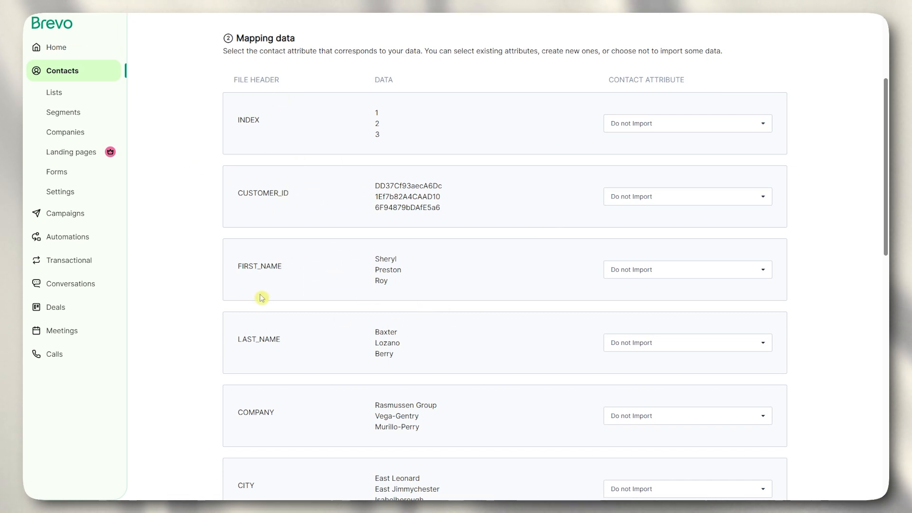
{"action": "left_click", "coordinate": [631, 274]}
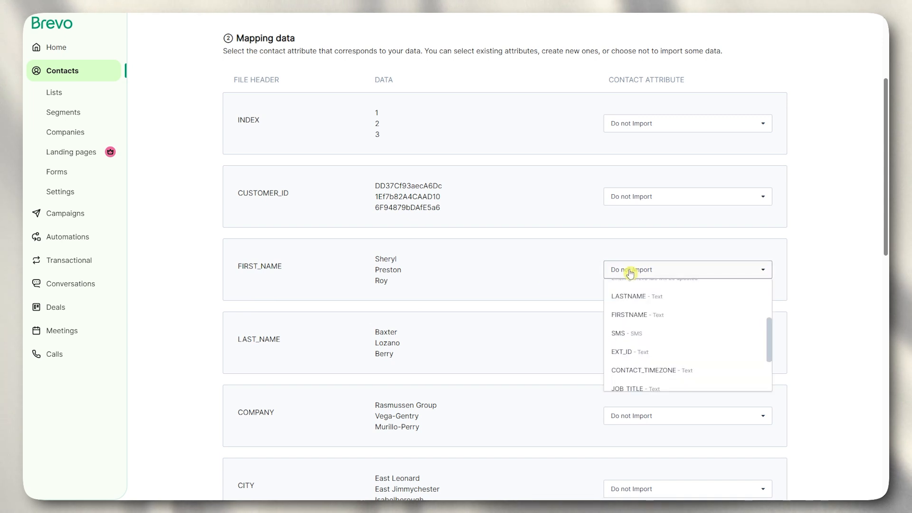
{"action": "scroll", "coordinate": [656, 319], "scroll_direction": "up", "scroll_amount": 2}
{"action": "scroll", "coordinate": [659, 320], "scroll_direction": "down", "scroll_amount": 2}
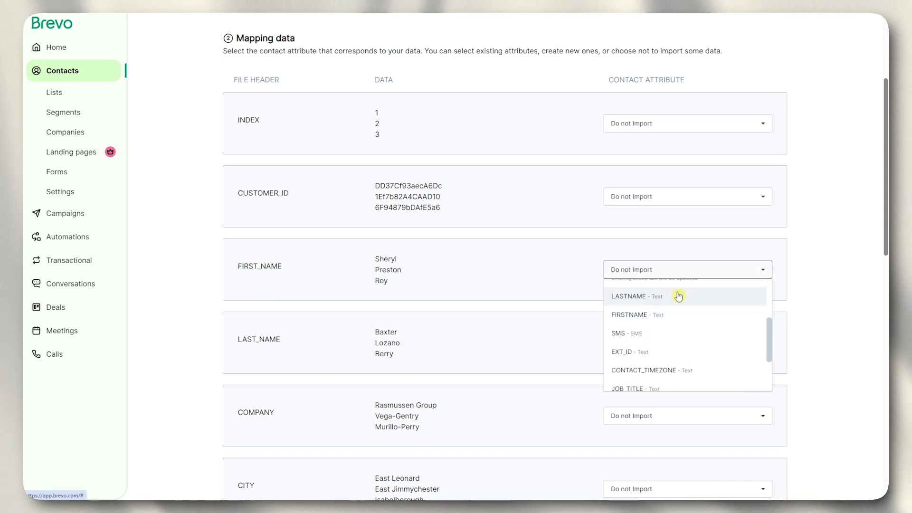
{"action": "left_click", "coordinate": [640, 320]}
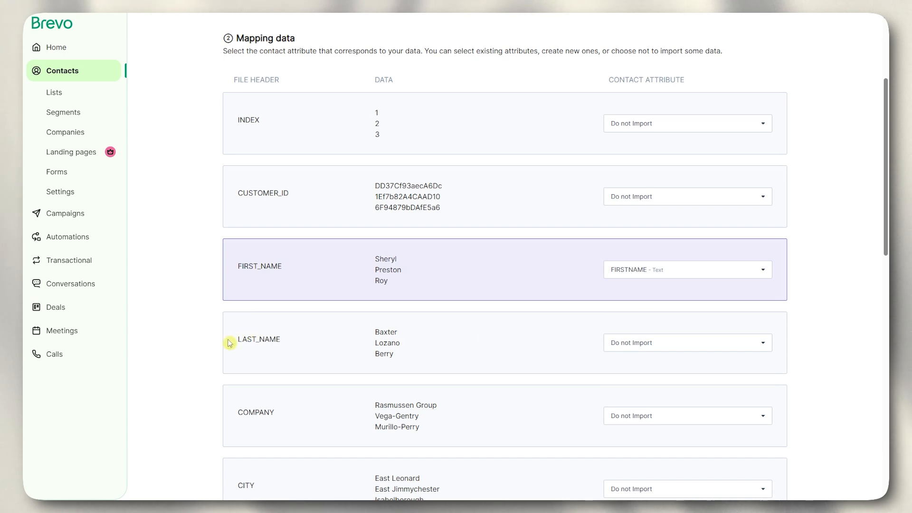
- Map the LAST_NAME column to the LASTNAME attribute
{"action": "left_click", "coordinate": [636, 344]}
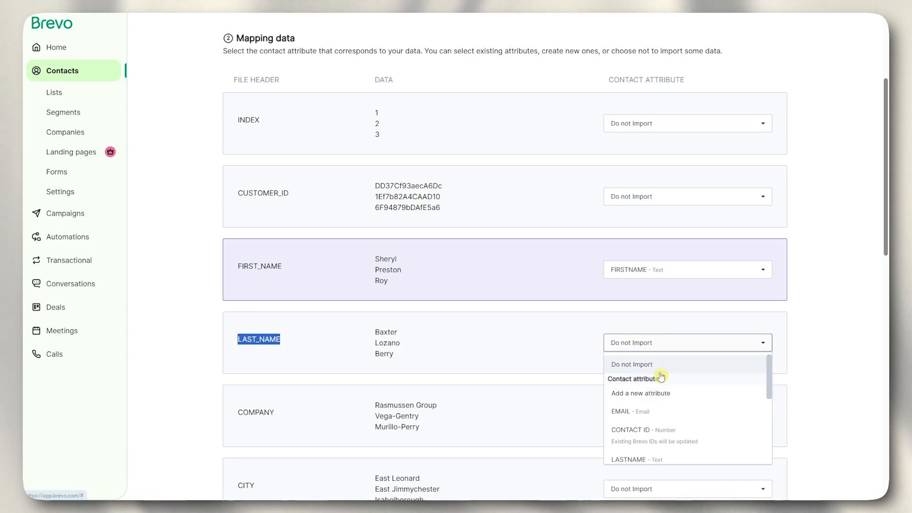
{"action": "scroll", "coordinate": [661, 375], "scroll_direction": "down", "scroll_amount": 3}
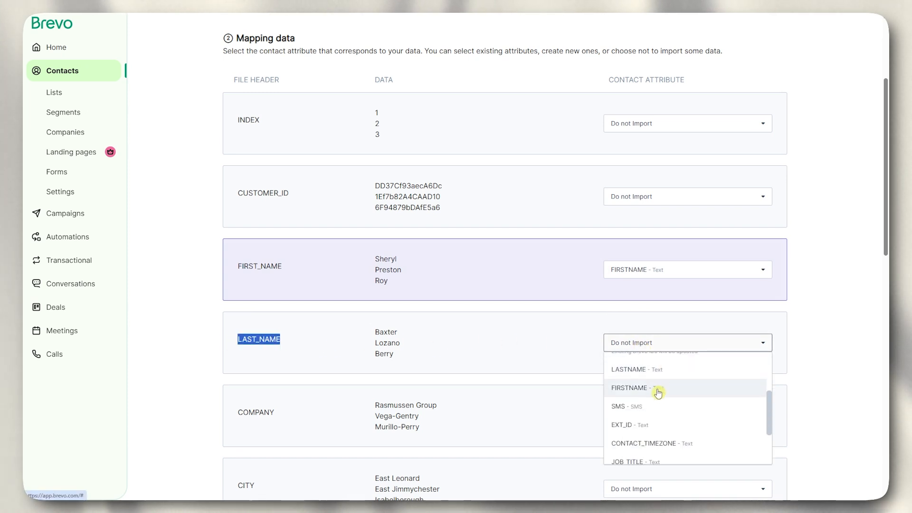
{"action": "left_click", "coordinate": [637, 371]}
{"action": "left_click", "coordinate": [419, 322]}
{"action": "scroll", "coordinate": [418, 321], "scroll_direction": "down", "scroll_amount": 4}
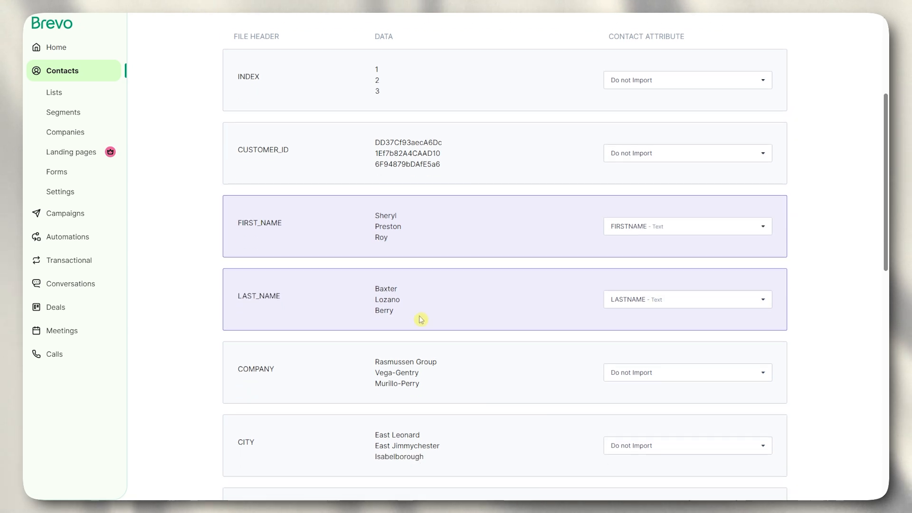
{"action": "scroll", "coordinate": [418, 317], "scroll_direction": "down", "scroll_amount": 2}
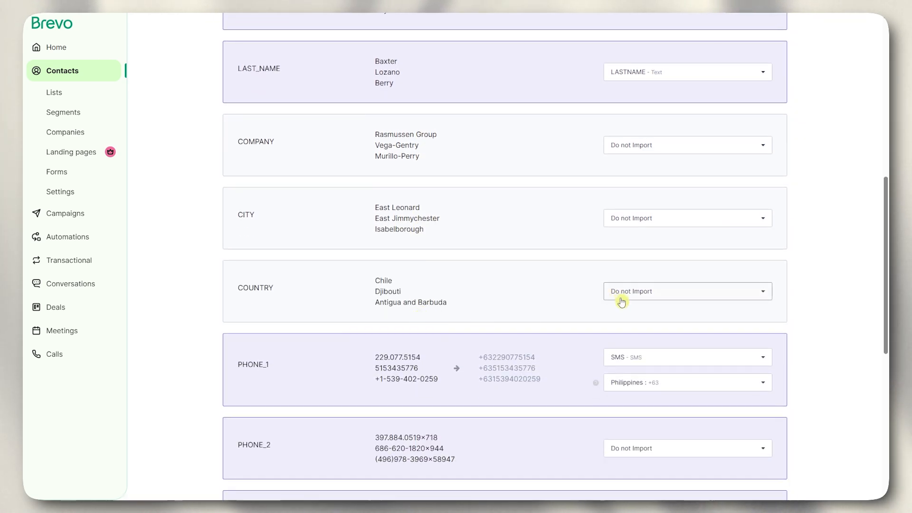
- Create a new Text attribute named COUNTRY and map the COUNTRY column to it
{"action": "left_click", "coordinate": [637, 293]}
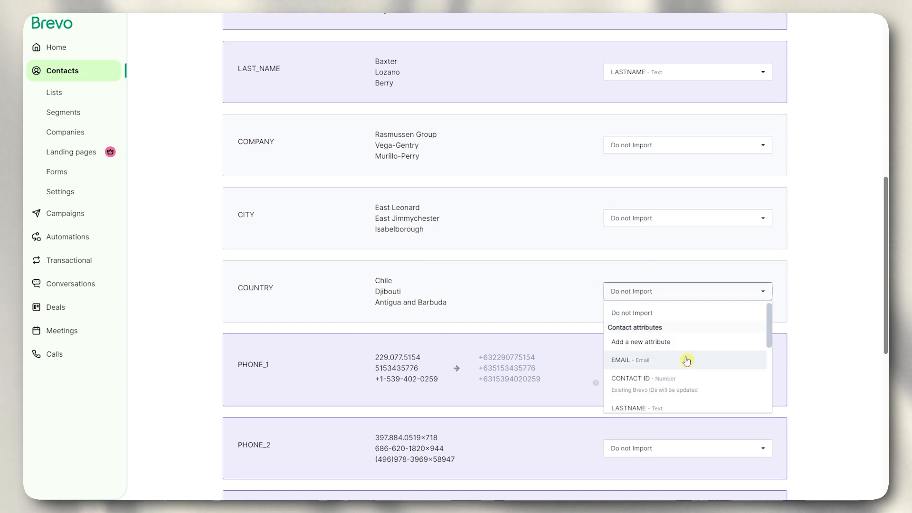
{"action": "scroll", "coordinate": [694, 348], "scroll_direction": "down", "scroll_amount": 5}
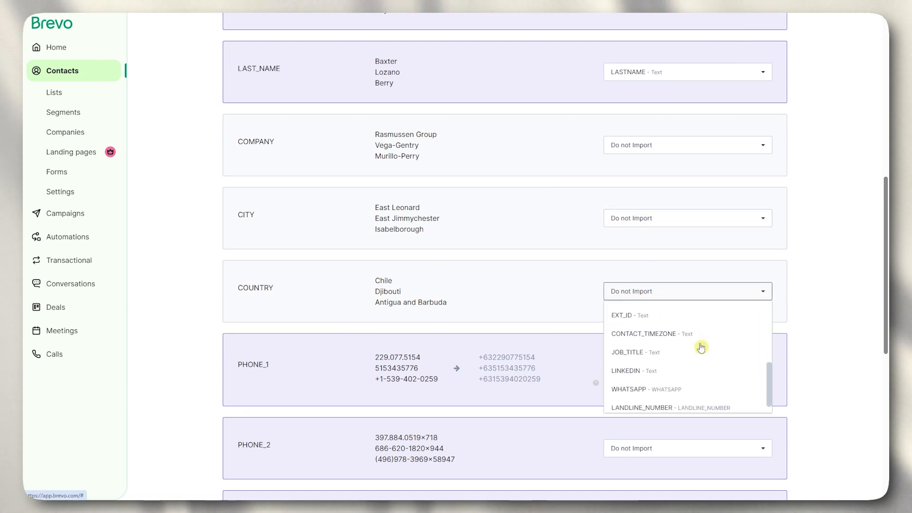
{"action": "scroll", "coordinate": [689, 361], "scroll_direction": "up", "scroll_amount": 5}
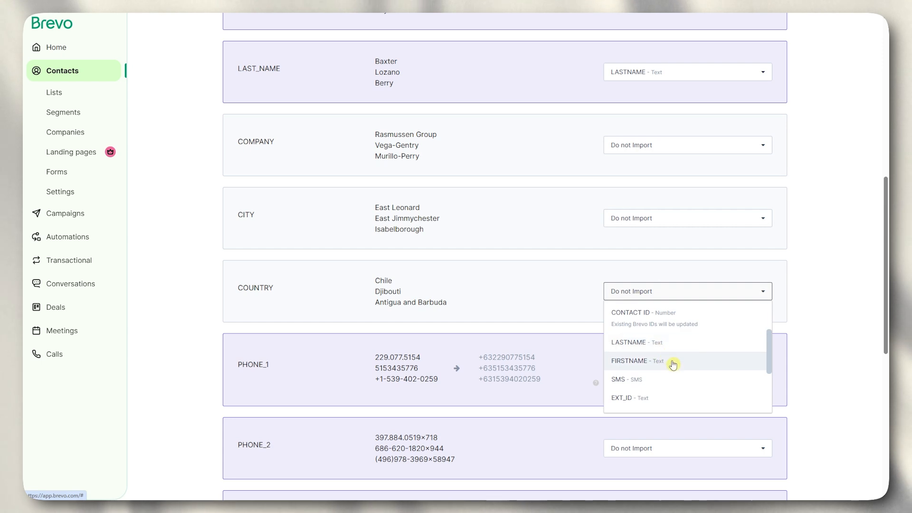
{"action": "scroll", "coordinate": [678, 367], "scroll_direction": "up", "scroll_amount": 1}
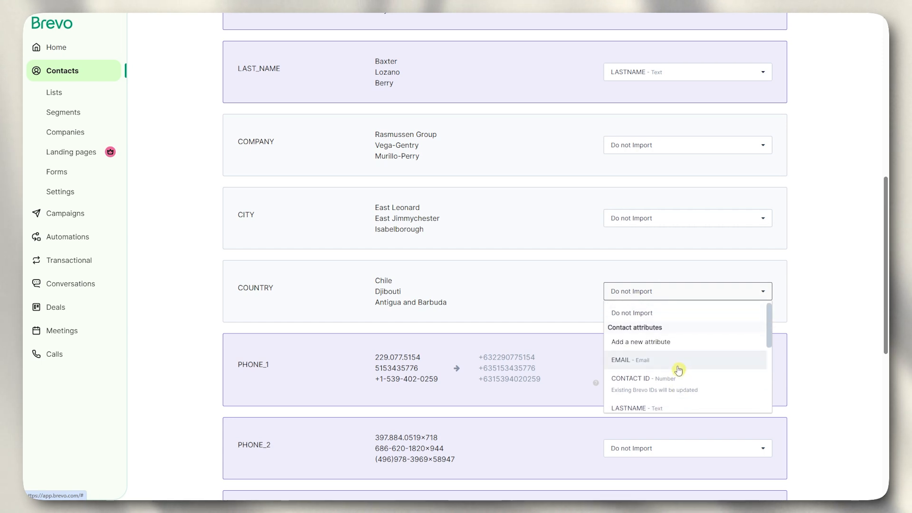
{"action": "left_click", "coordinate": [651, 343]}
{"action": "scroll", "coordinate": [651, 350], "scroll_direction": "down", "scroll_amount": 5}
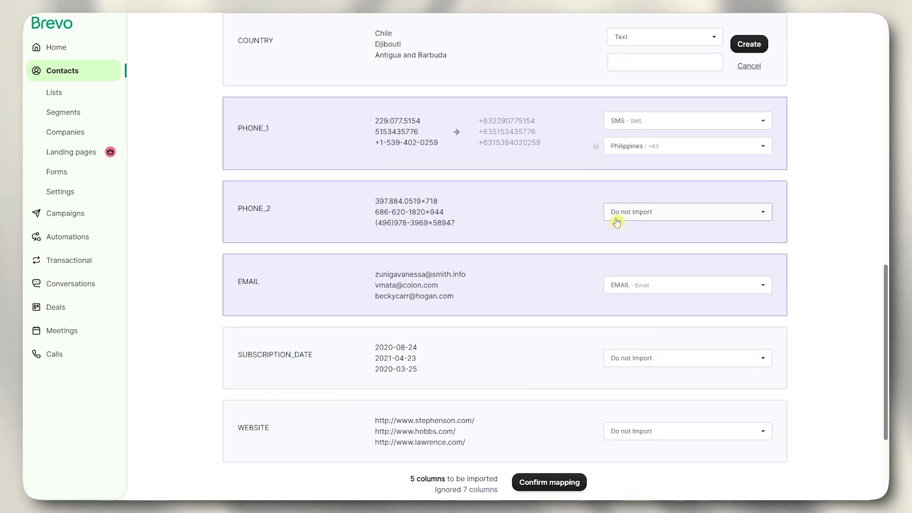
{"action": "scroll", "coordinate": [616, 223], "scroll_direction": "up", "scroll_amount": 1}
{"action": "left_click", "coordinate": [641, 85]}
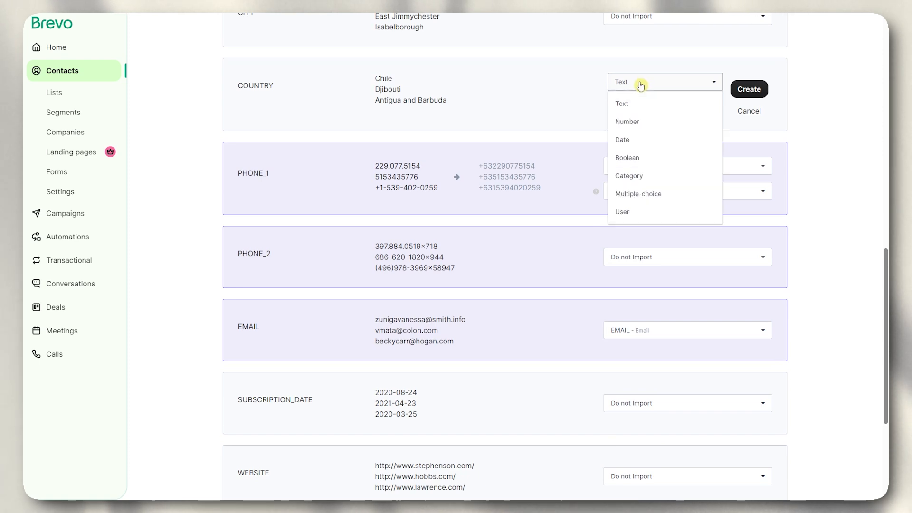
{"action": "left_click", "coordinate": [577, 112]}
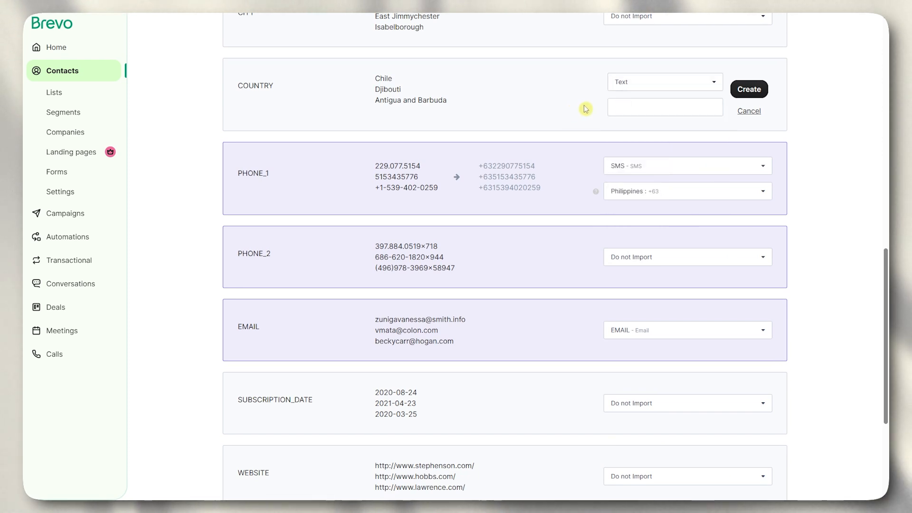
{"action": "left_click", "coordinate": [655, 106]}
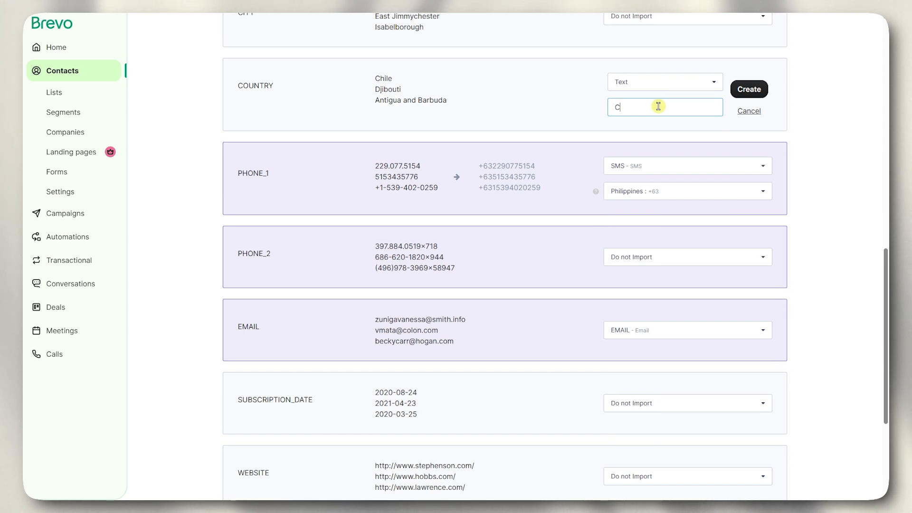
{"action": "type", "text": "COUNTRY"}
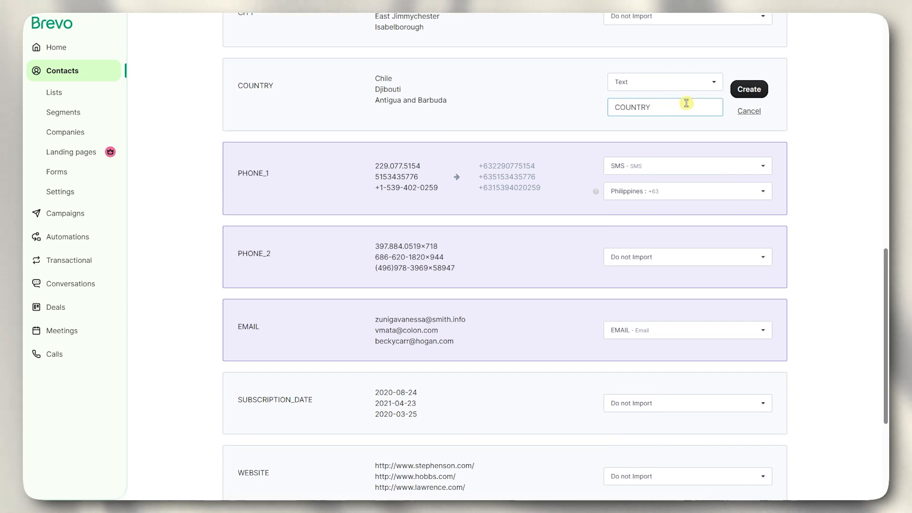
{"action": "left_click", "coordinate": [750, 90]}
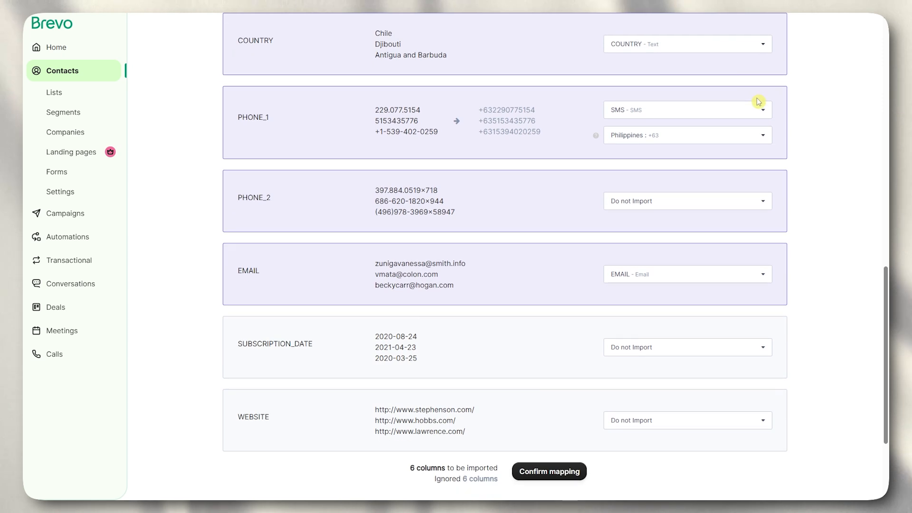
- Review the COUNTRY column's attribute choices, keeping the COUNTRY mapping
{"action": "scroll", "coordinate": [654, 100], "scroll_direction": "up", "scroll_amount": 3}
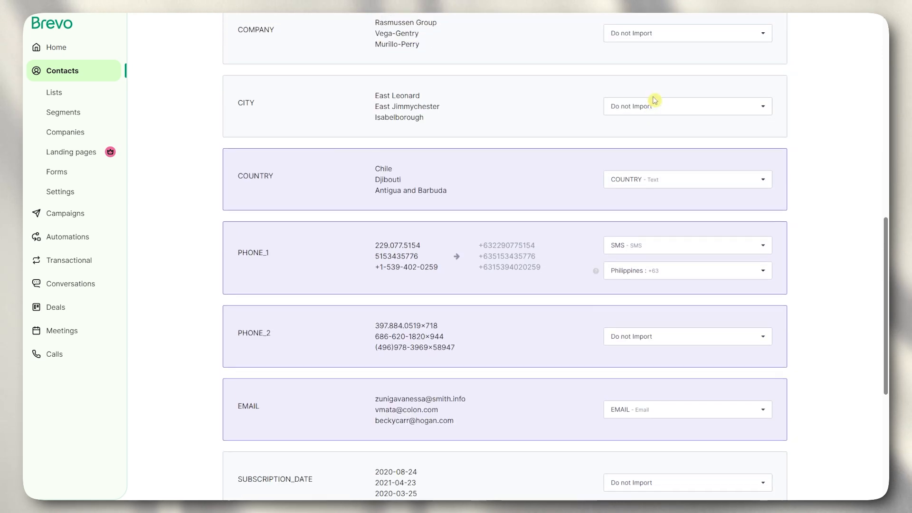
{"action": "left_click", "coordinate": [673, 186]}
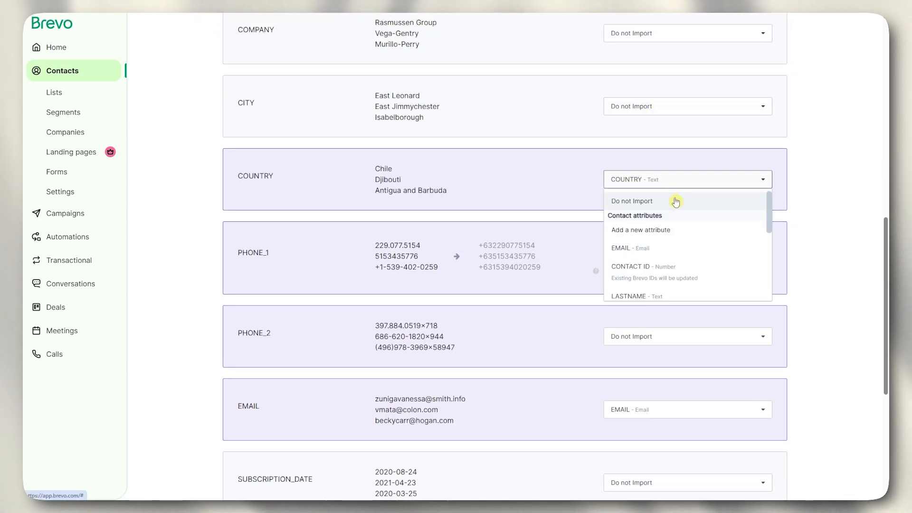
{"action": "scroll", "coordinate": [703, 209], "scroll_direction": "down", "scroll_amount": 3}
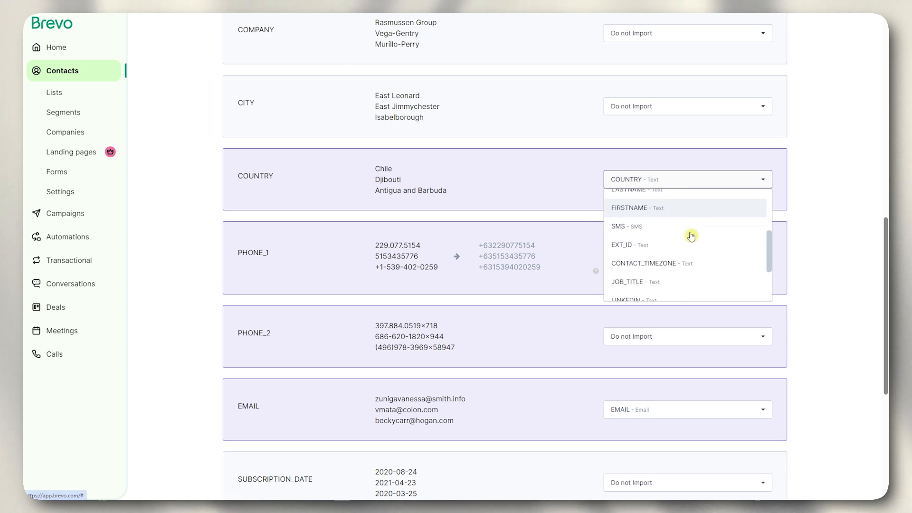
{"action": "scroll", "coordinate": [696, 240], "scroll_direction": "down", "scroll_amount": 4}
{"action": "scroll", "coordinate": [701, 243], "scroll_direction": "down", "scroll_amount": 1}
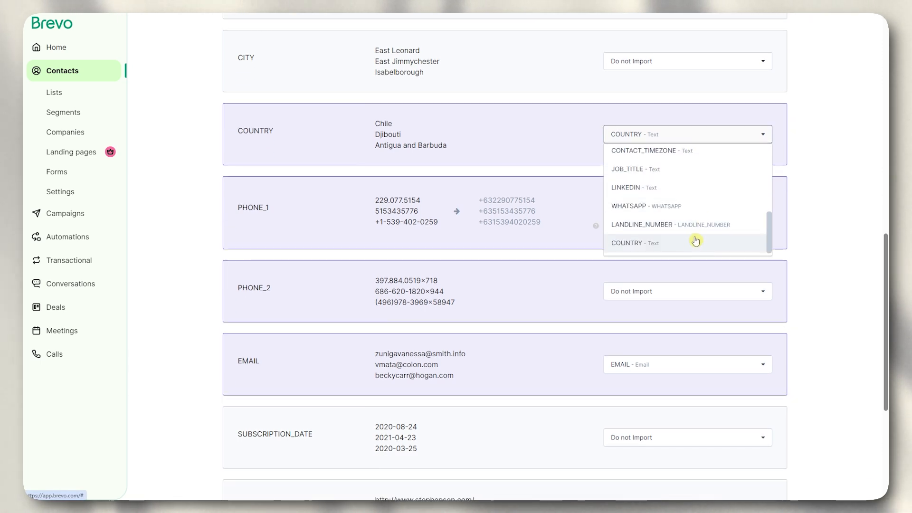
{"action": "scroll", "coordinate": [670, 195], "scroll_direction": "up", "scroll_amount": 4}
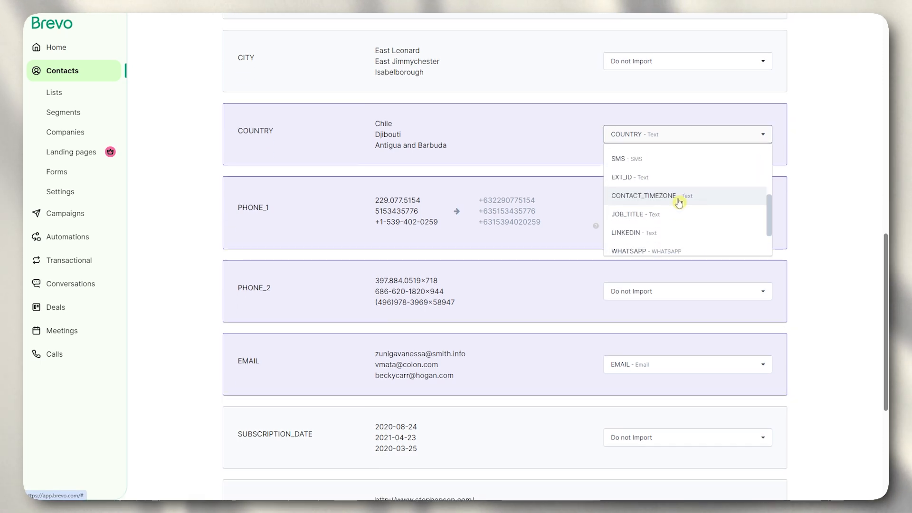
{"action": "left_click", "coordinate": [816, 138]}
{"action": "scroll", "coordinate": [314, 151], "scroll_direction": "down", "scroll_amount": 3}
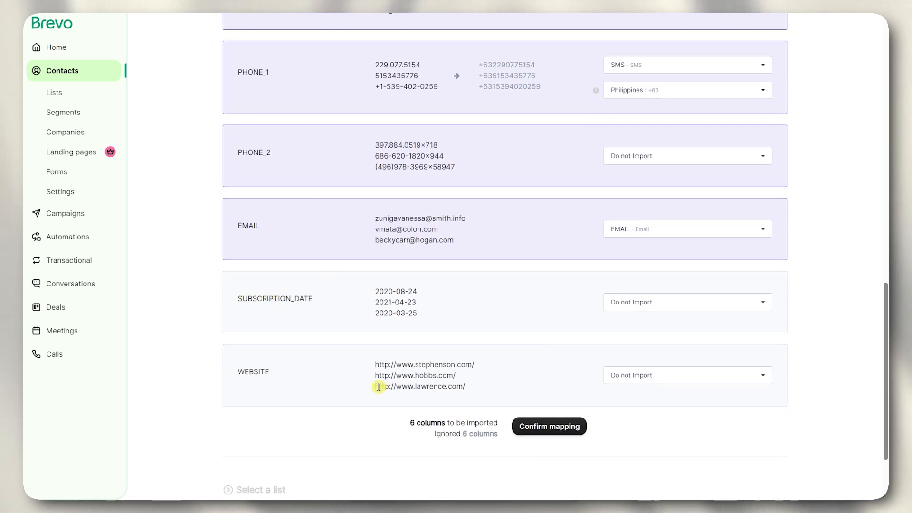
- Leave SUBSCRIPTION_DATE as Do not Import and confirm the mapping
{"action": "left_click", "coordinate": [647, 303]}
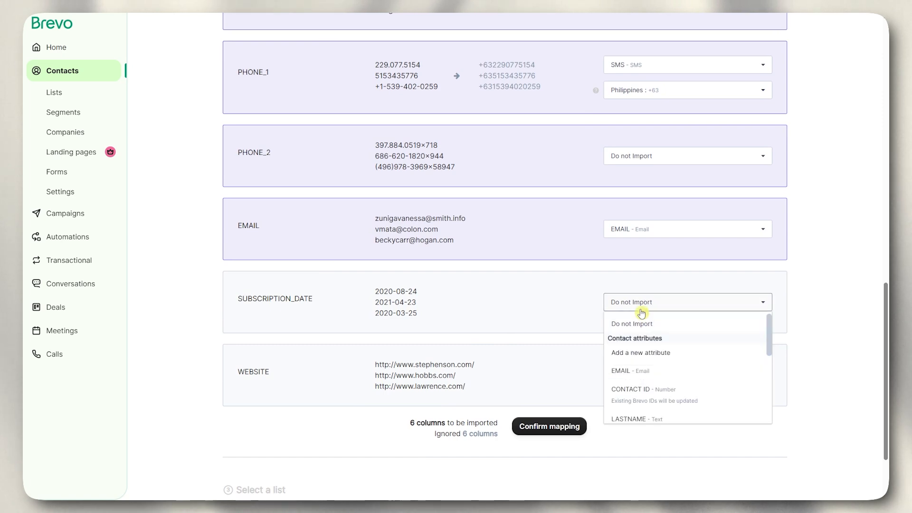
{"action": "left_click", "coordinate": [785, 281]}
{"action": "scroll", "coordinate": [526, 274], "scroll_direction": "up", "scroll_amount": 15}
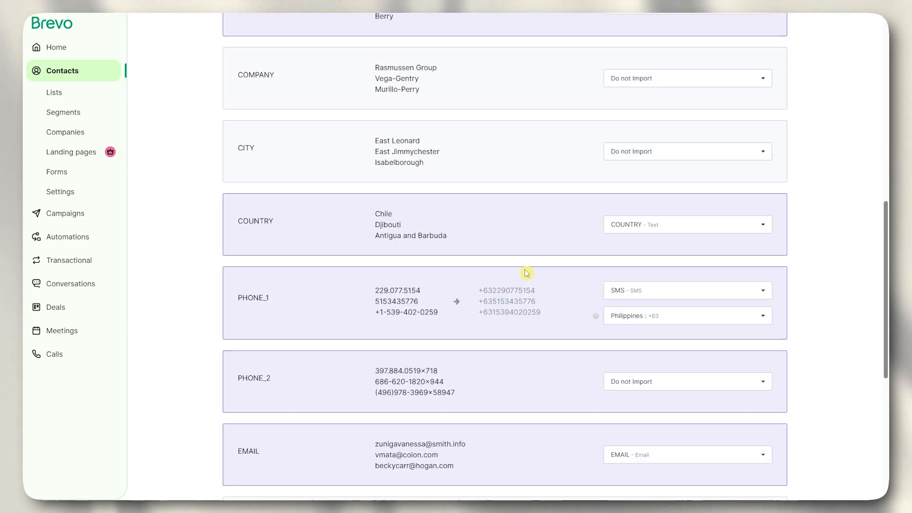
{"action": "scroll", "coordinate": [525, 275], "scroll_direction": "down", "scroll_amount": 15}
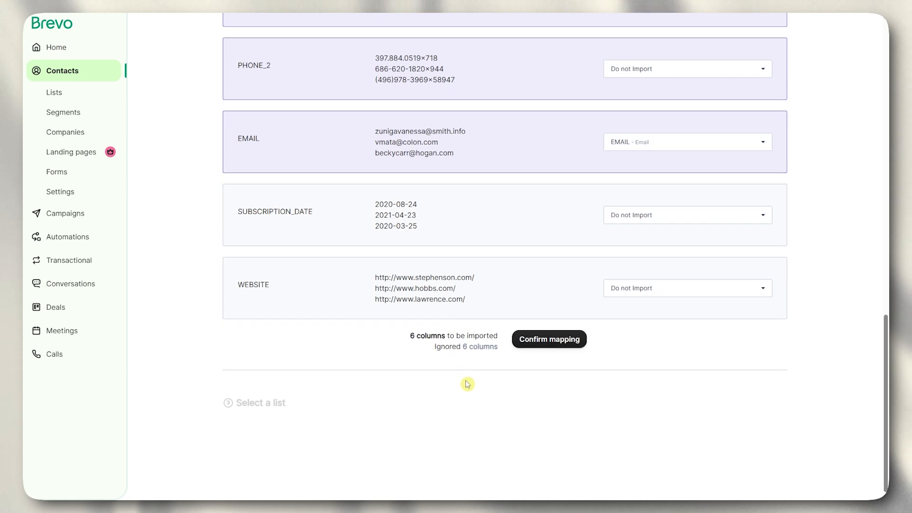
{"action": "left_click", "coordinate": [544, 340]}
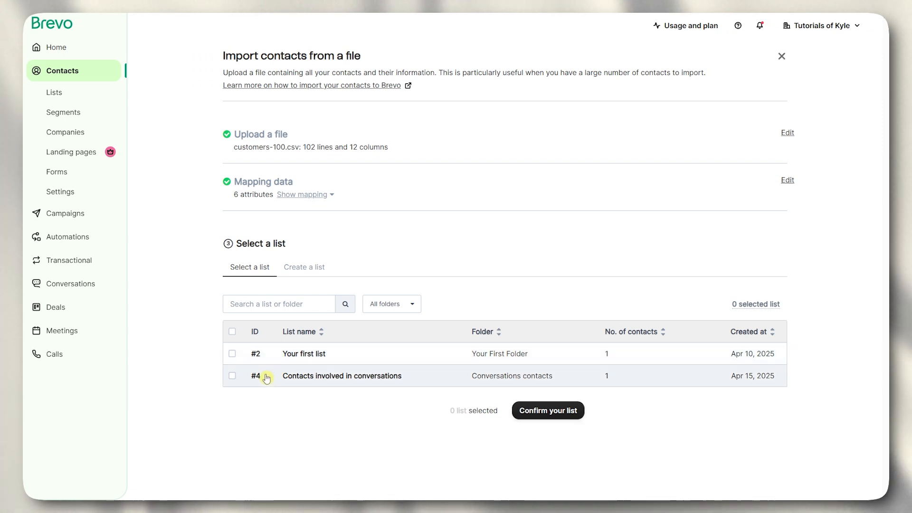
- Create a contact list named 'Imported' inside a new 'Imported' folder for the import
{"action": "left_click", "coordinate": [301, 272]}
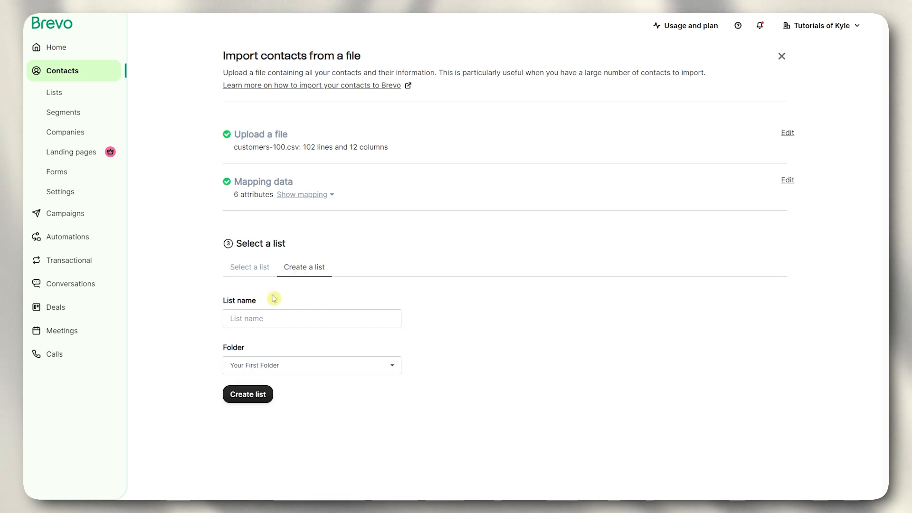
{"action": "left_click", "coordinate": [252, 319]}
{"action": "type", "text": "iMPO"}
{"action": "key", "text": "BackSpace"}
{"action": "key", "text": "BackSpace"}
{"action": "key", "text": "BackSpace"}
{"action": "key", "text": "BackSpace"}
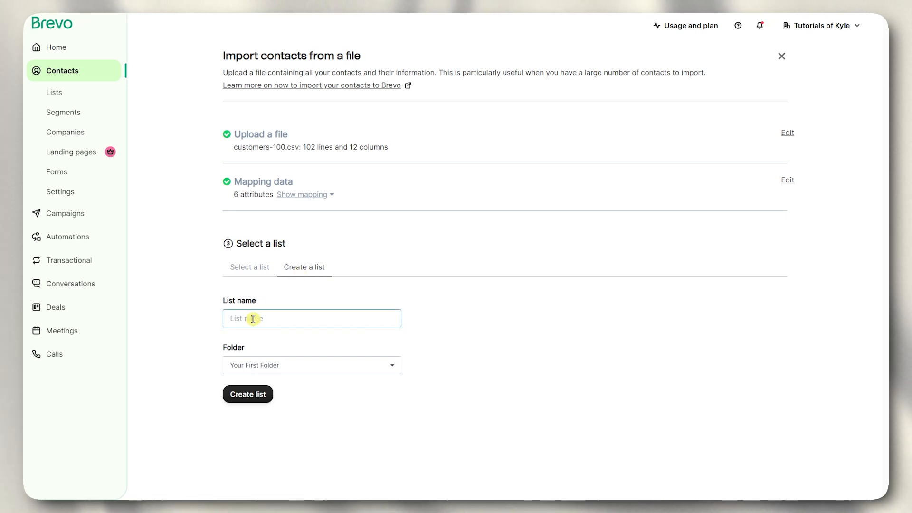
{"action": "type", "text": "IM"}
{"action": "key", "text": "BackSpace"}
{"action": "type", "text": "mported"}
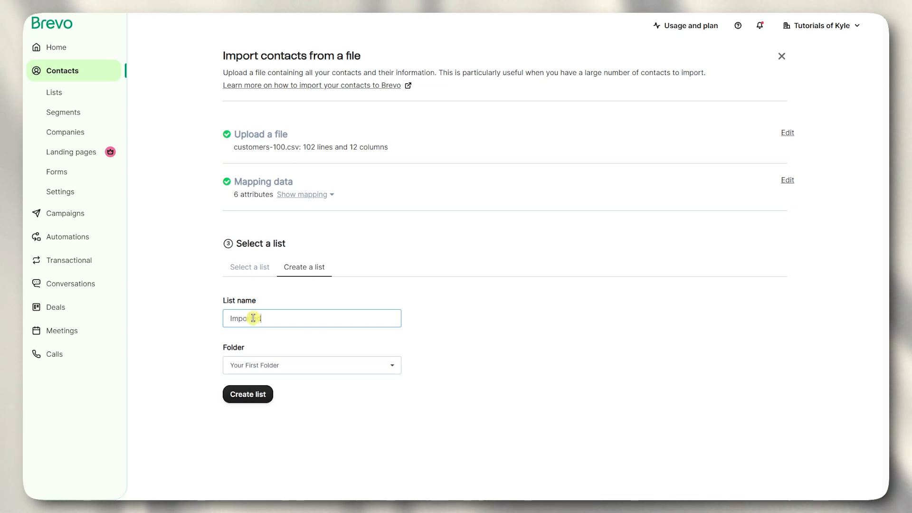
{"action": "left_click", "coordinate": [266, 366]}
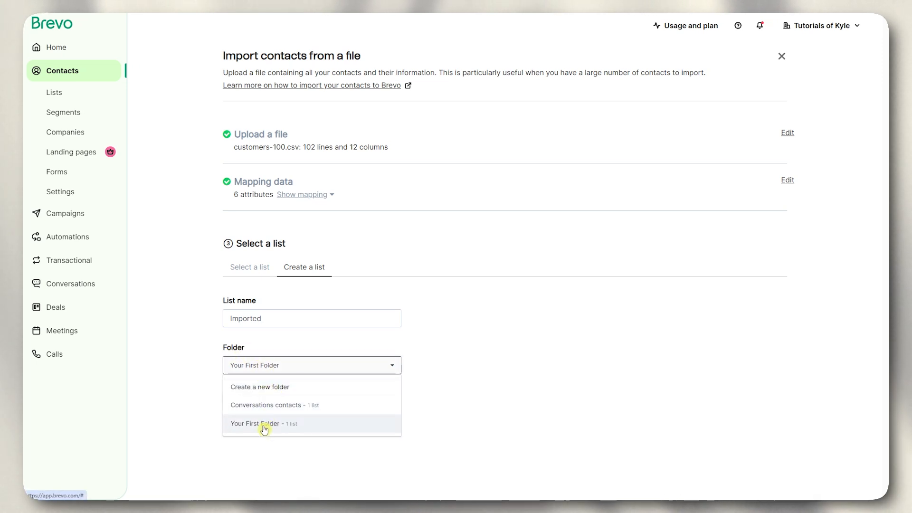
{"action": "left_click", "coordinate": [267, 394]}
{"action": "type", "text": "I"}
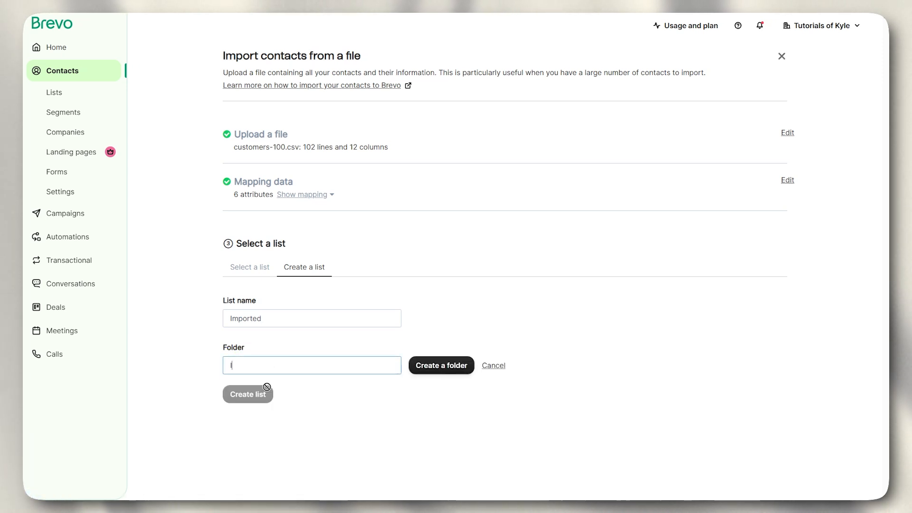
{"action": "type", "text": "mported"}
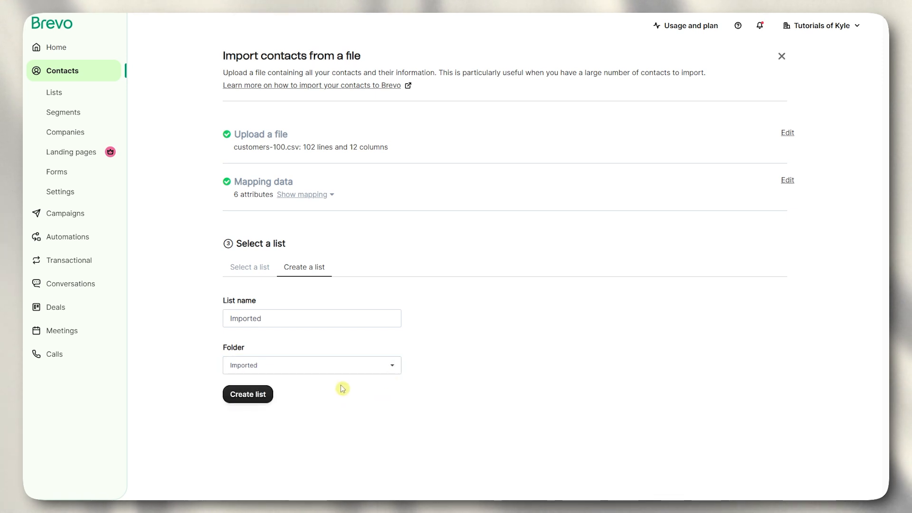
{"action": "left_click", "coordinate": [259, 395]}
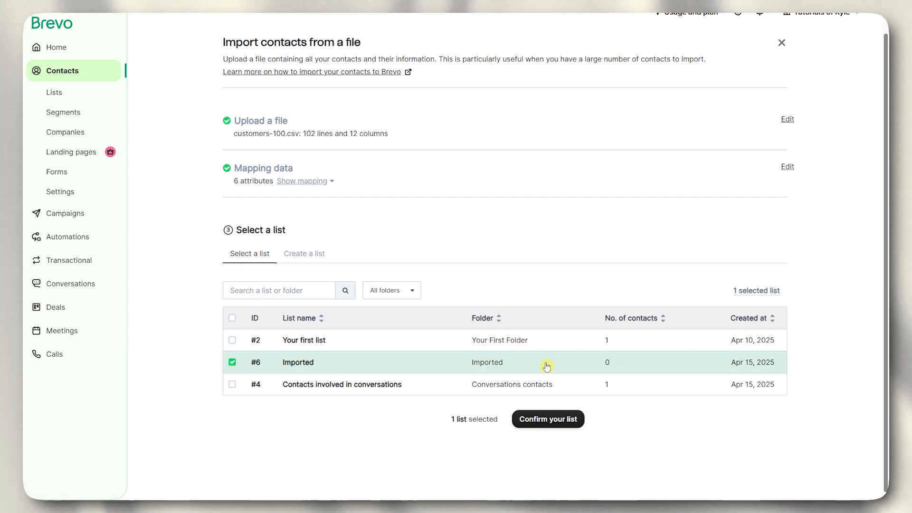
- Confirm the Imported list as the import's target list
{"action": "left_click", "coordinate": [548, 422]}
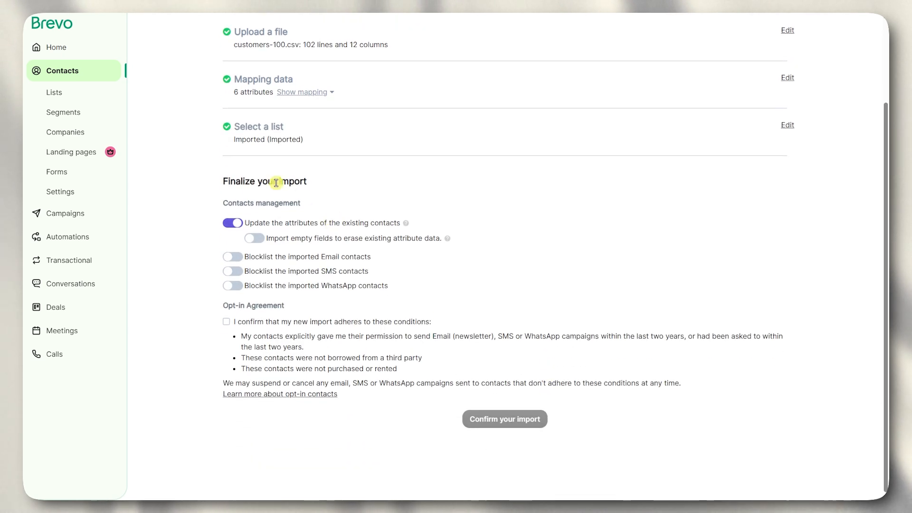
{"action": "left_click_drag", "start_coordinate": [227, 181], "coordinate": [342, 183]}
{"action": "left_click", "coordinate": [295, 209]}
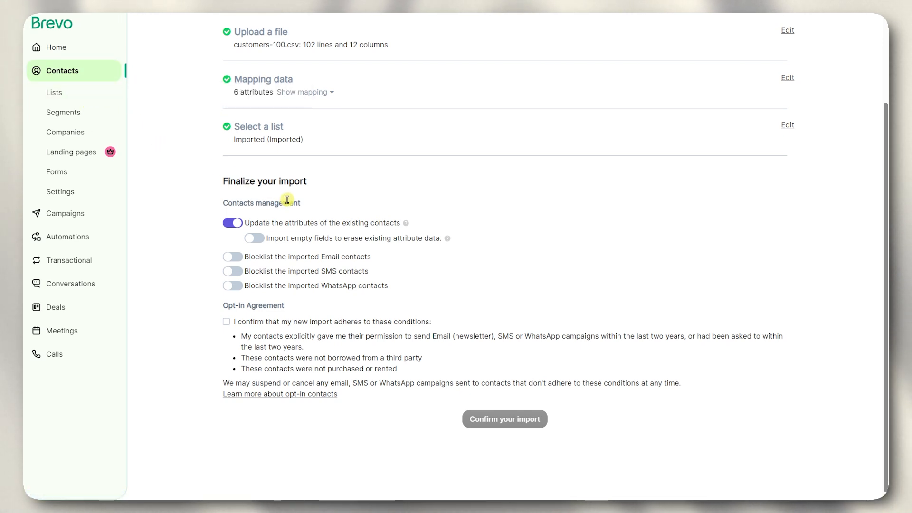
- Leave email blocklisting off by dismissing the Email blocklist prompt
{"action": "left_click_drag", "start_coordinate": [268, 239], "coordinate": [441, 246]}
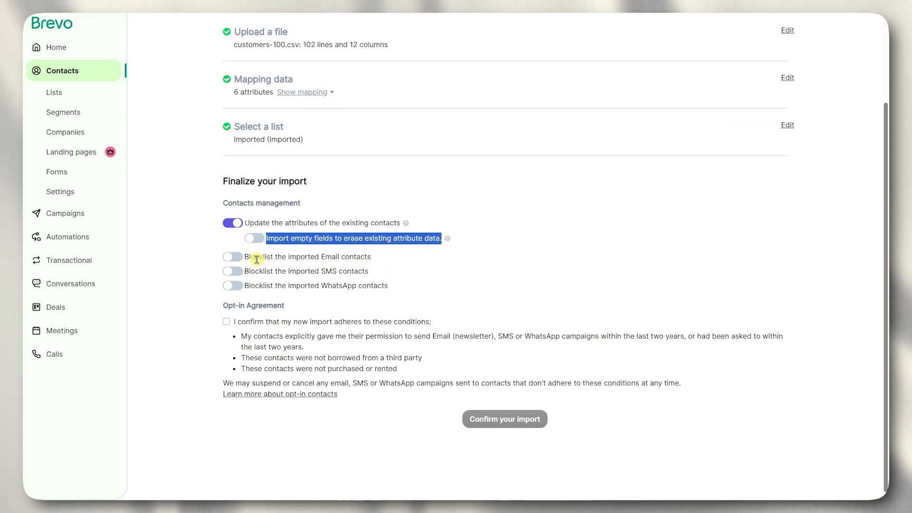
{"action": "left_click_drag", "start_coordinate": [360, 262], "coordinate": [372, 260]}
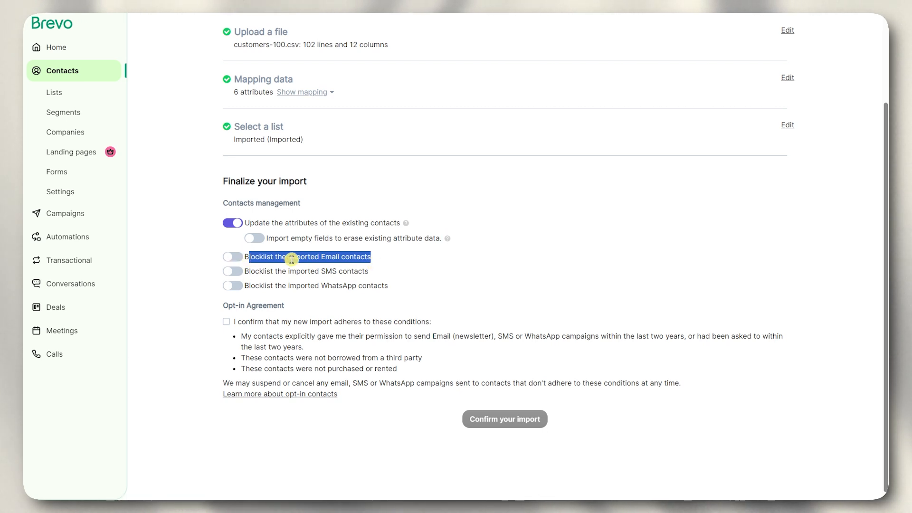
{"action": "left_click", "coordinate": [235, 258]}
{"action": "left_click", "coordinate": [580, 51]}
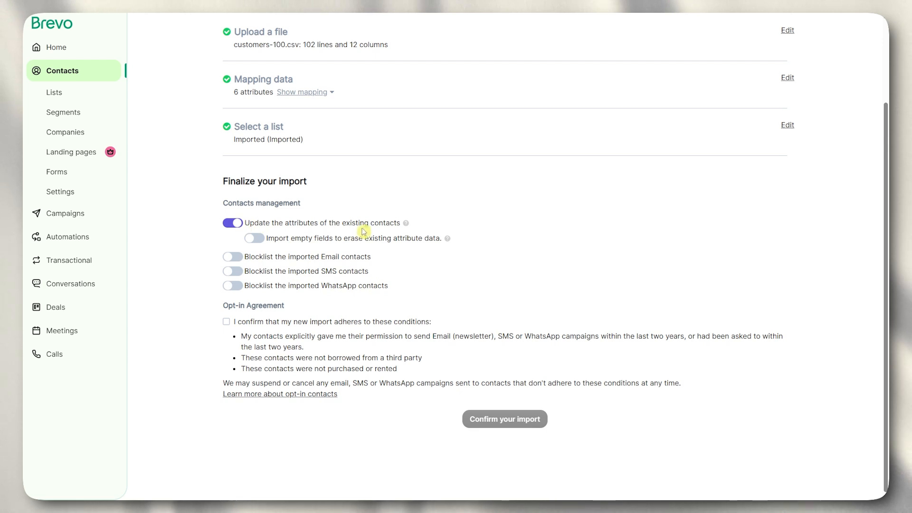
- Accept the opt-in conditions and submit the contact import
{"action": "left_click", "coordinate": [228, 322]}
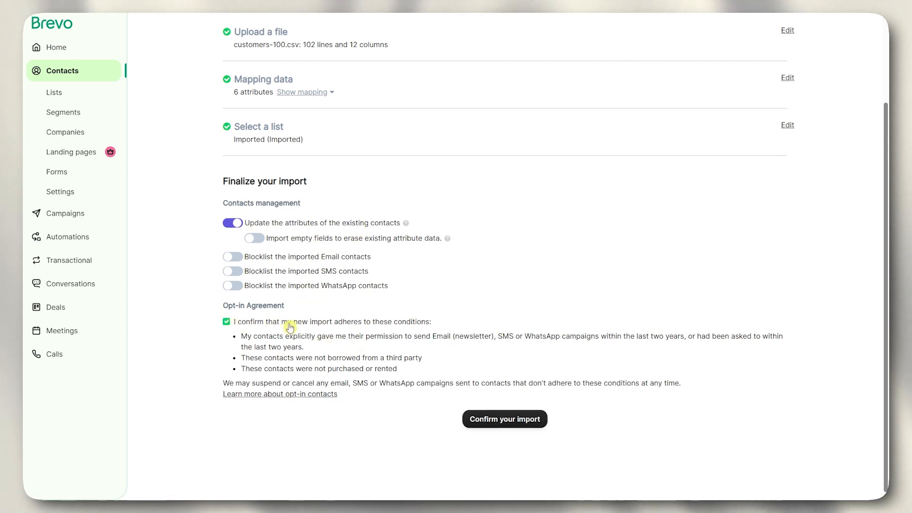
{"action": "left_click_drag", "start_coordinate": [371, 319], "coordinate": [422, 323]}
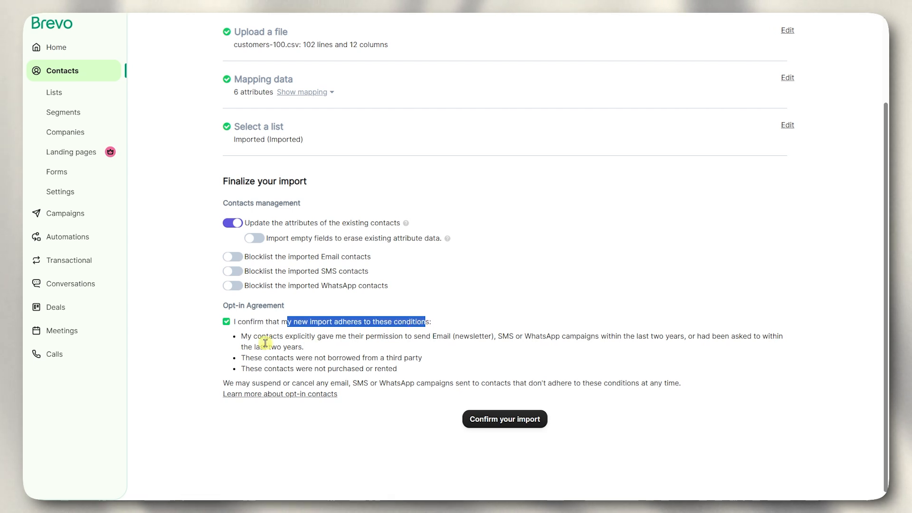
{"action": "left_click_drag", "start_coordinate": [240, 336], "coordinate": [418, 377]}
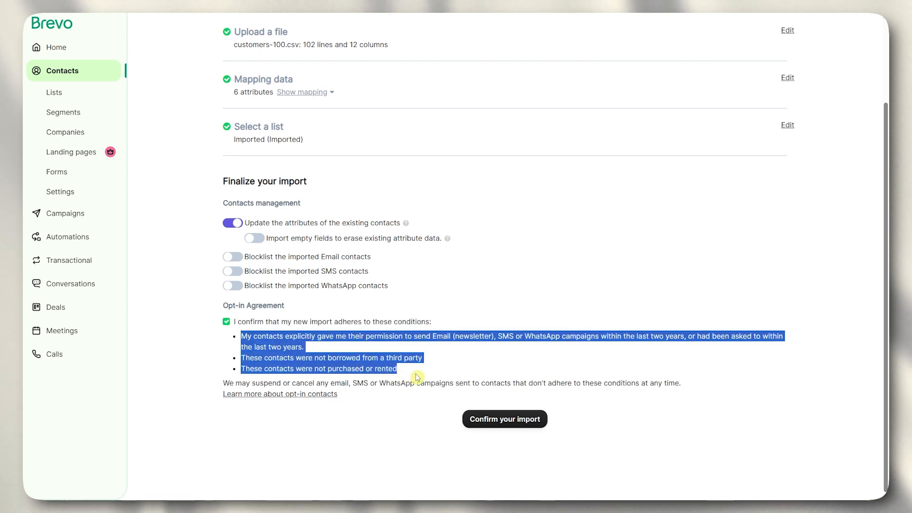
{"action": "left_click", "coordinate": [860, 276]}
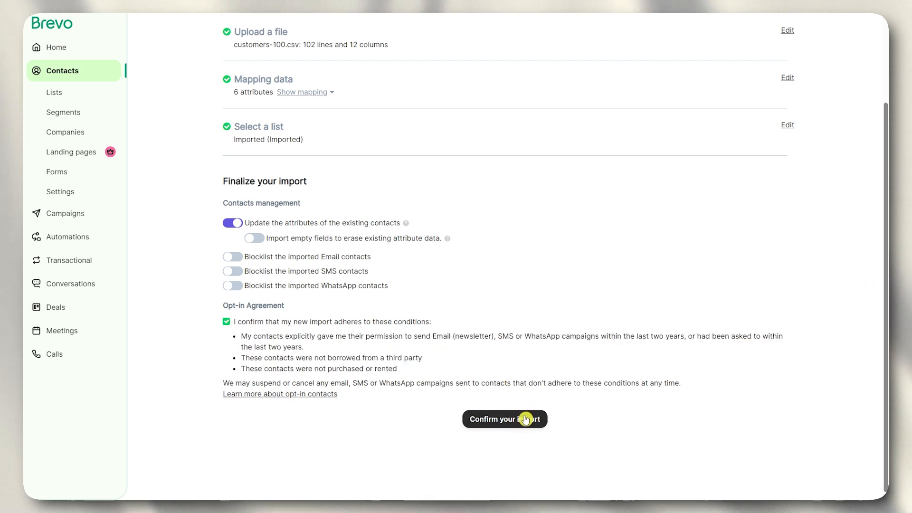
{"action": "left_click", "coordinate": [500, 425]}
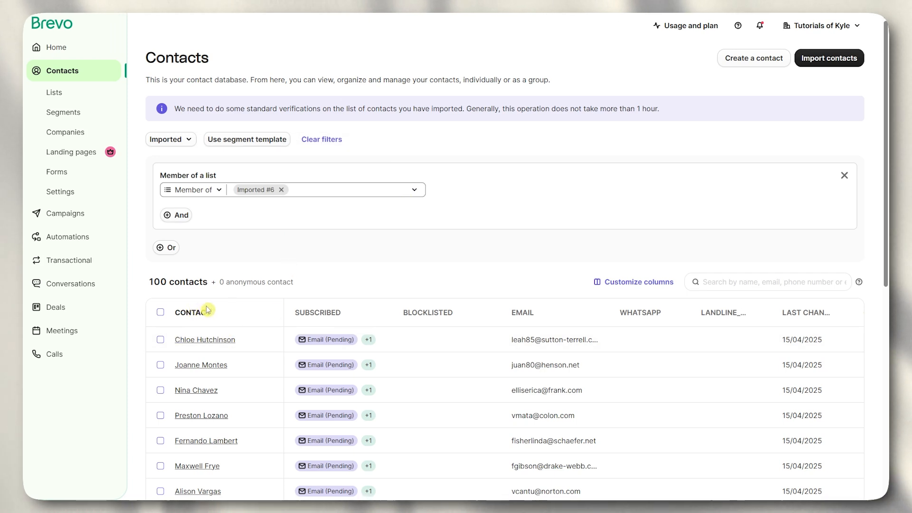
- Open the Create a contact form, then discard it without adding a contact
{"action": "left_click", "coordinate": [738, 61]}
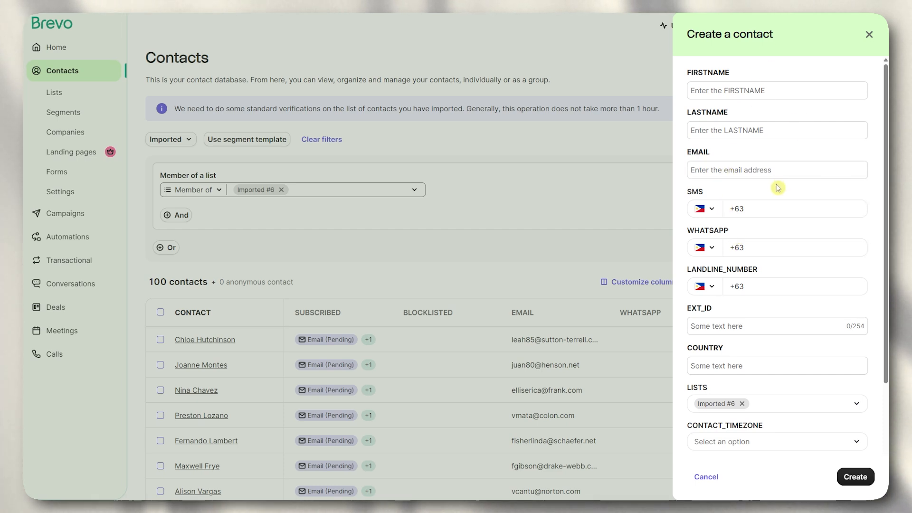
{"action": "scroll", "coordinate": [779, 391], "scroll_direction": "down", "scroll_amount": 3}
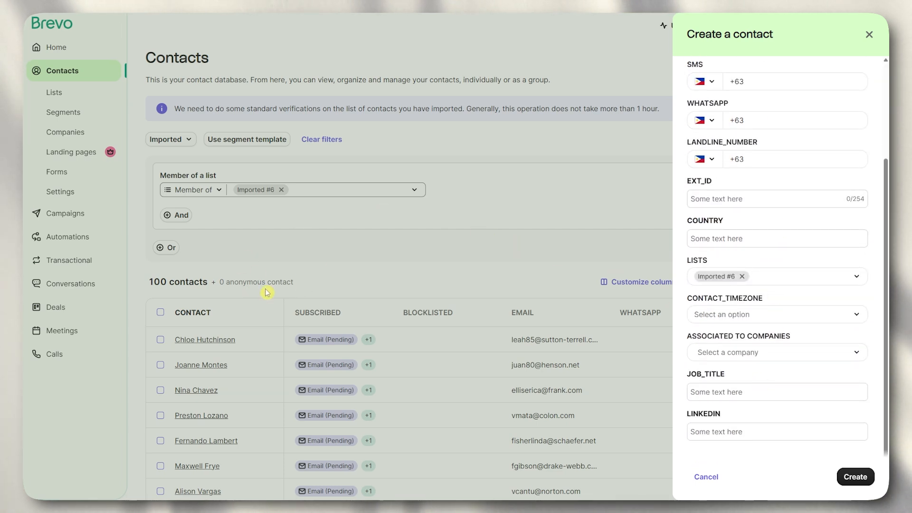
{"action": "left_click", "coordinate": [870, 37]}
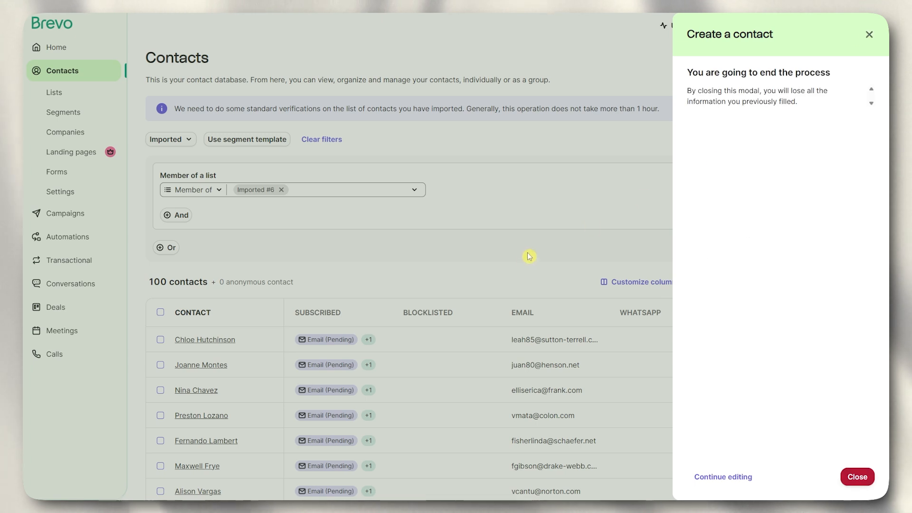
{"action": "left_click", "coordinate": [870, 36]}
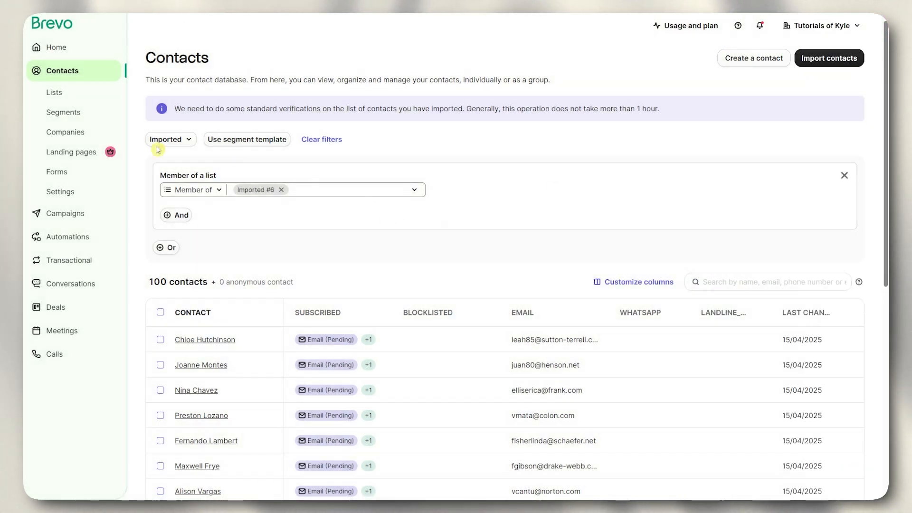
- Visit the Segments page and its new-segment screen, then return to the Segments list
{"action": "left_click", "coordinate": [62, 117]}
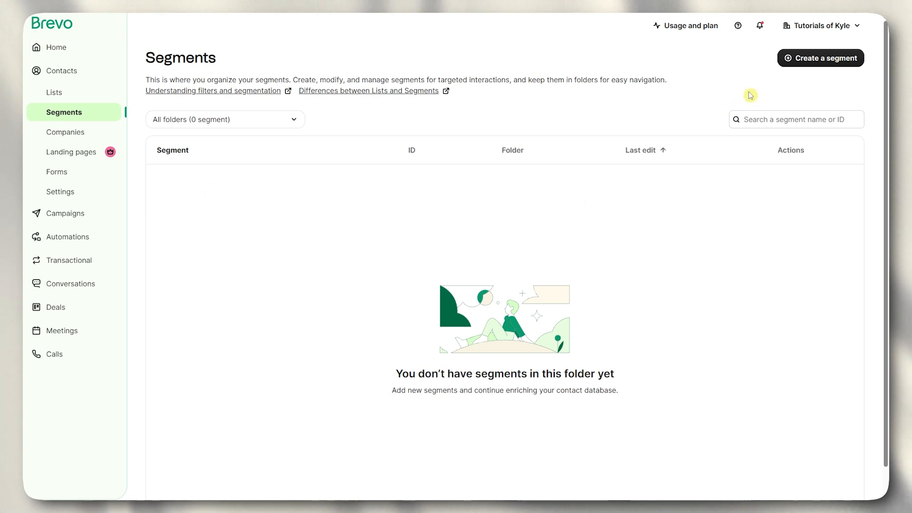
{"action": "left_click", "coordinate": [799, 59]}
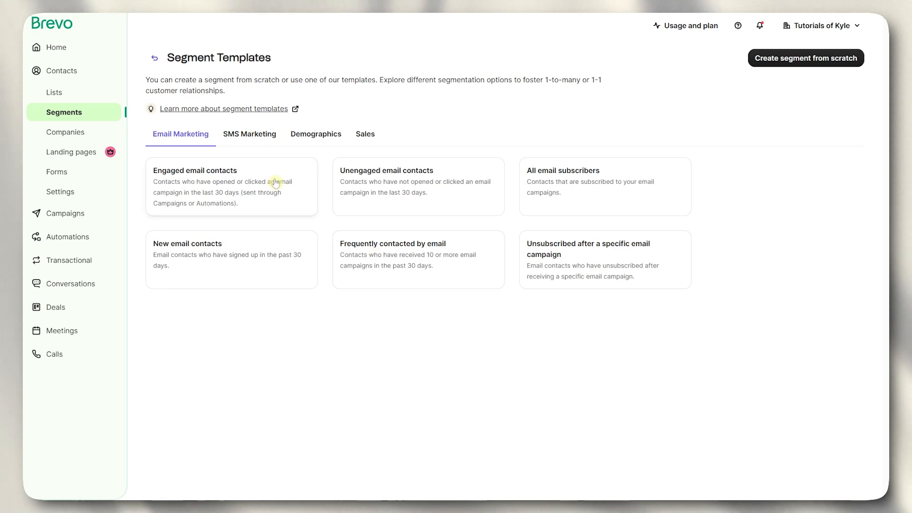
{"action": "left_click", "coordinate": [155, 66]}
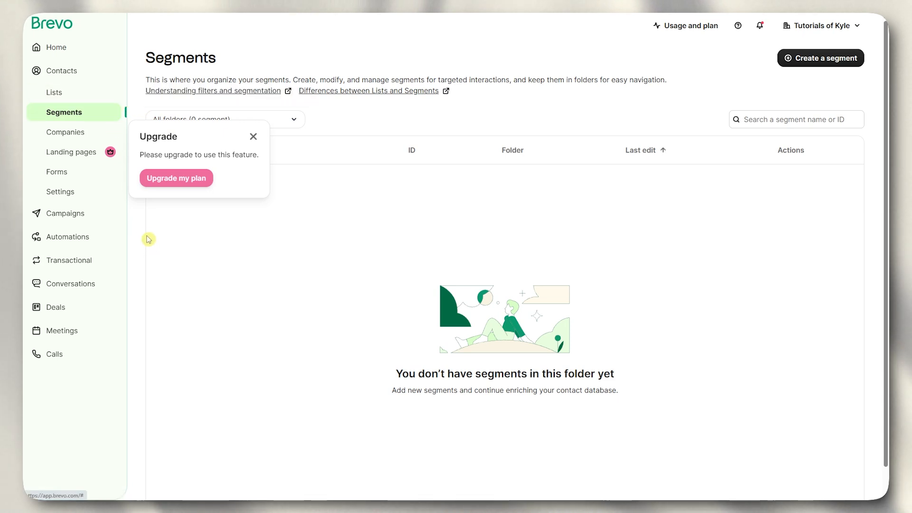
- Dismiss the upgrade notice and go to the sign-up Forms page
{"action": "left_click", "coordinate": [64, 157]}
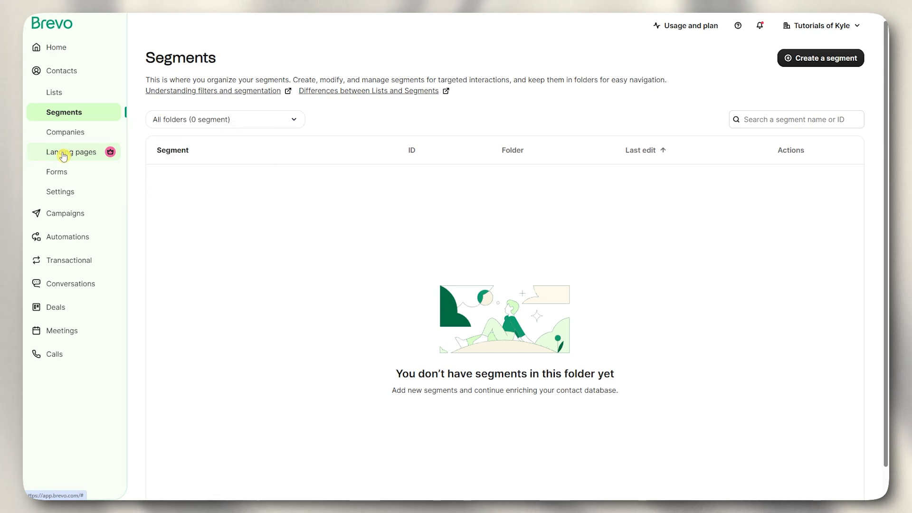
{"action": "left_click", "coordinate": [106, 156]}
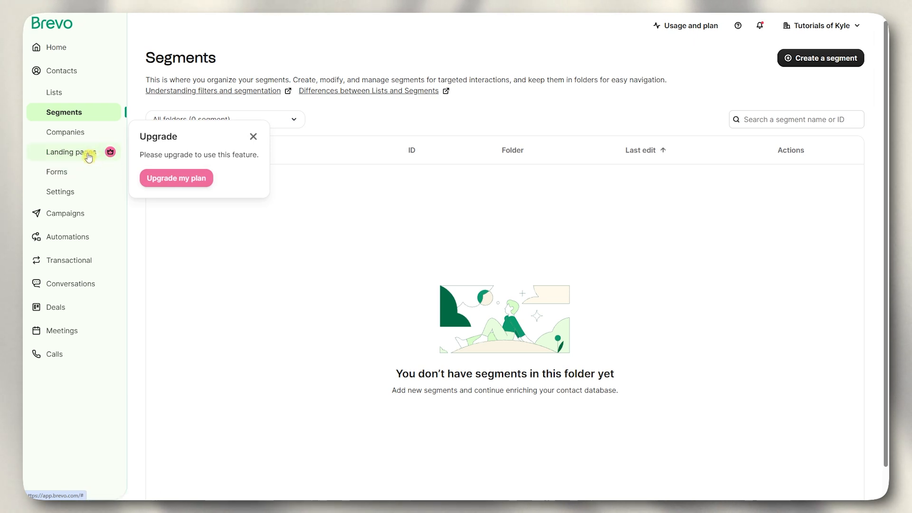
{"action": "left_click", "coordinate": [49, 173]}
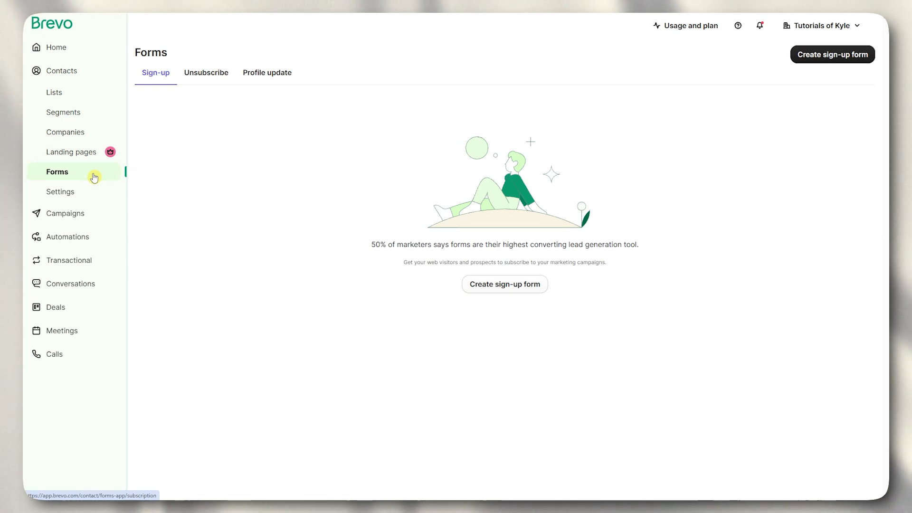
- Look through the Unsubscribe and Profile update form tabs, then return to Sign-up forms
{"action": "left_click", "coordinate": [206, 72]}
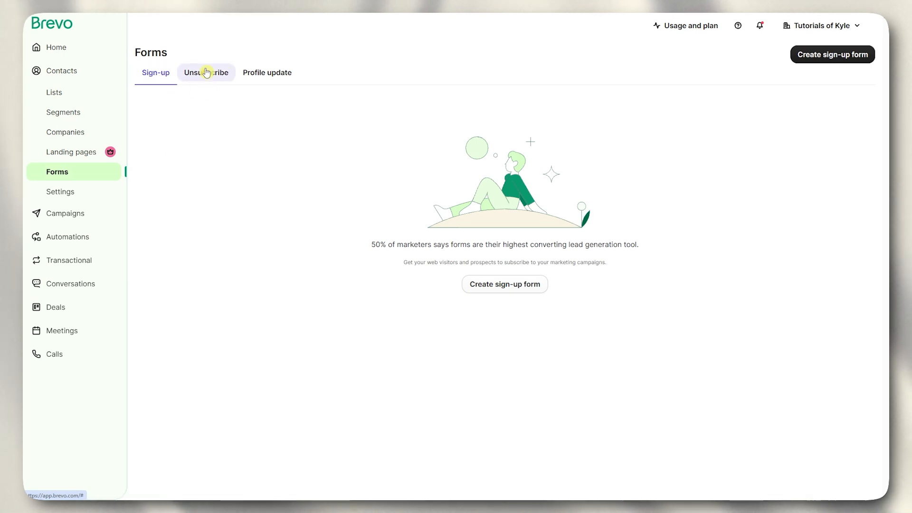
{"action": "left_click", "coordinate": [268, 75]}
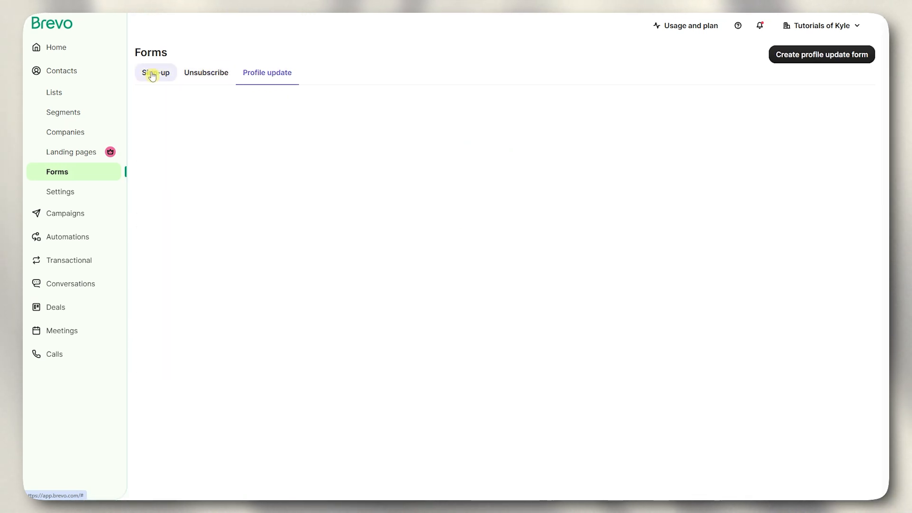
{"action": "left_click", "coordinate": [147, 75]}
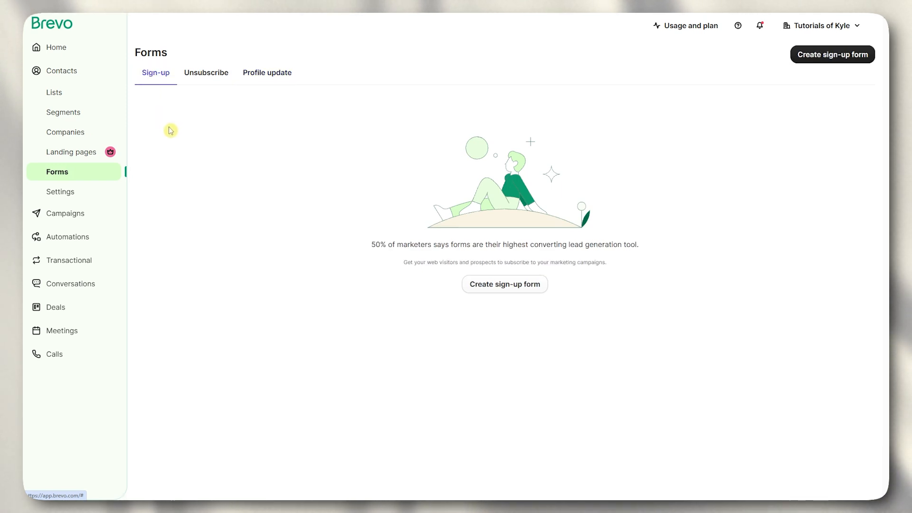
- Create a full page/embedded sign-up form named 'Welcome Form'
{"action": "left_click", "coordinate": [825, 60]}
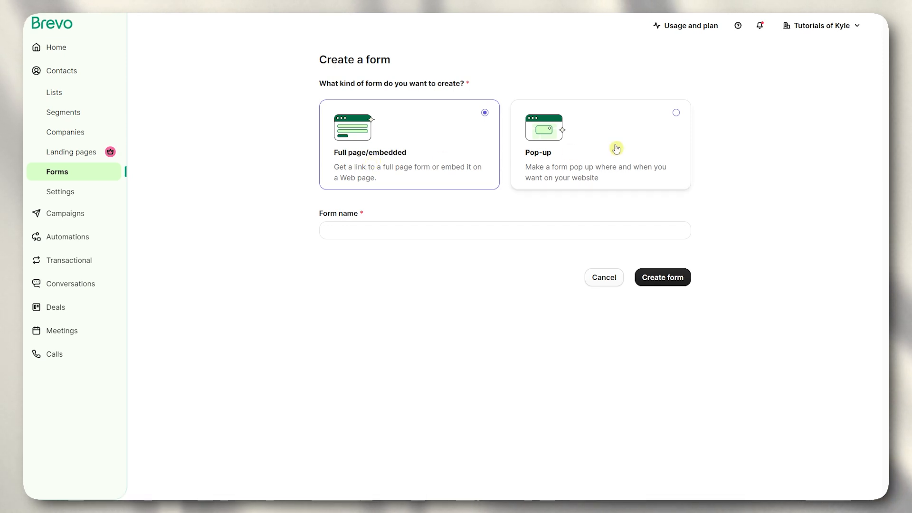
{"action": "left_click", "coordinate": [602, 149]}
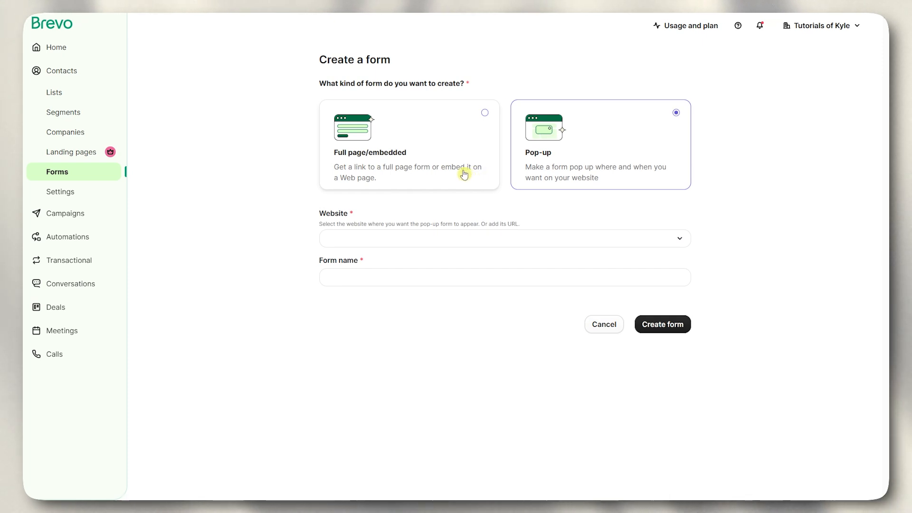
{"action": "left_click", "coordinate": [412, 169]}
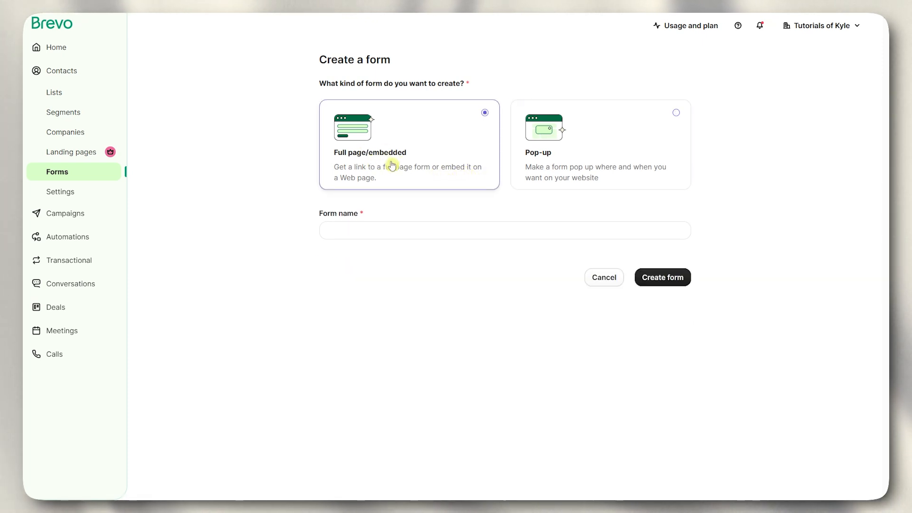
{"action": "left_click", "coordinate": [364, 228]}
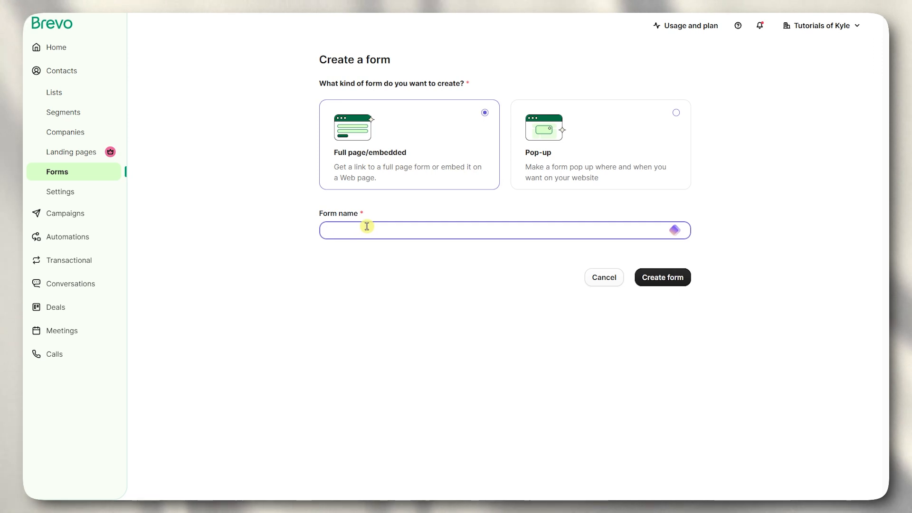
{"action": "type", "text": "Welcom"}
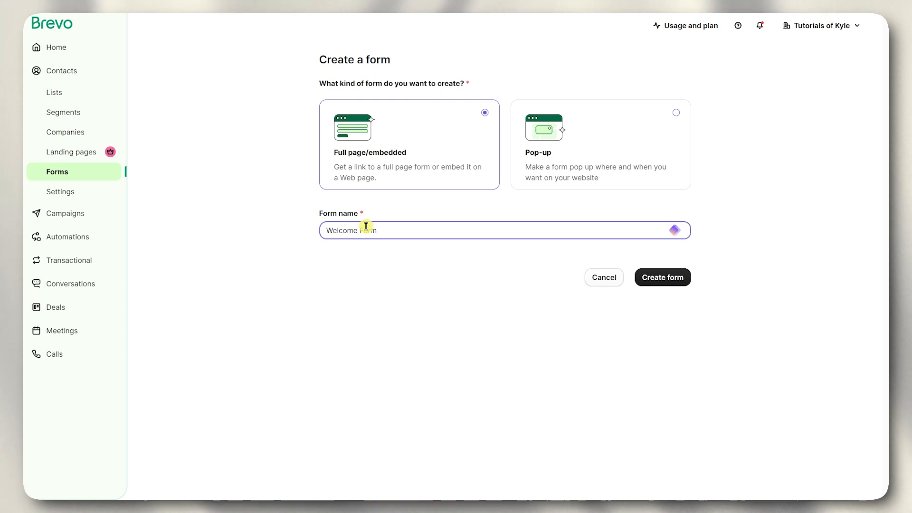
{"action": "type", "text": "e Form"}
{"action": "left_click", "coordinate": [659, 281]}
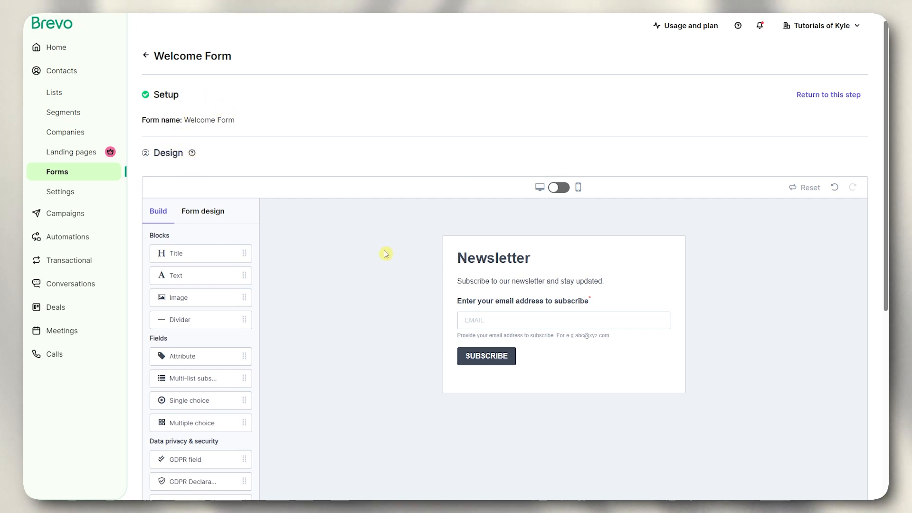
- Preview the default Newsletter form on mobile, then switch back to desktop
{"action": "scroll", "coordinate": [509, 267], "scroll_direction": "down", "scroll_amount": 2}
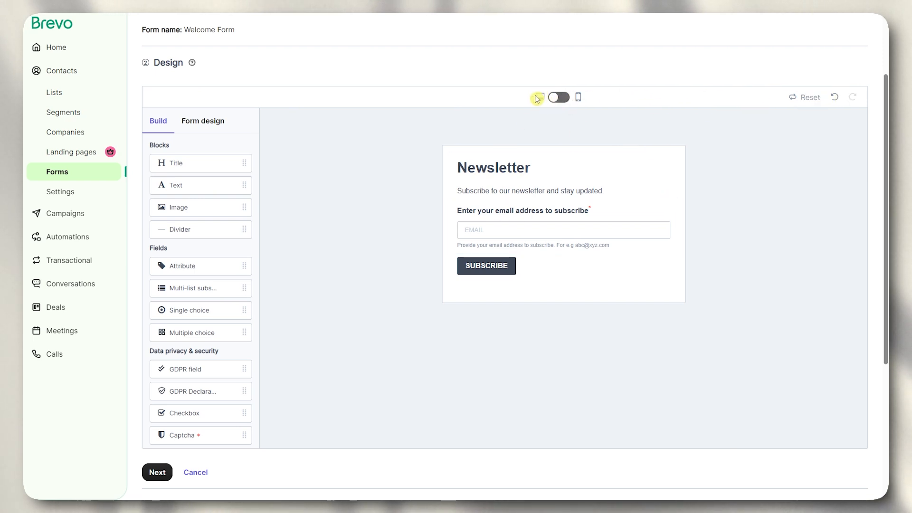
{"action": "left_click", "coordinate": [558, 98]}
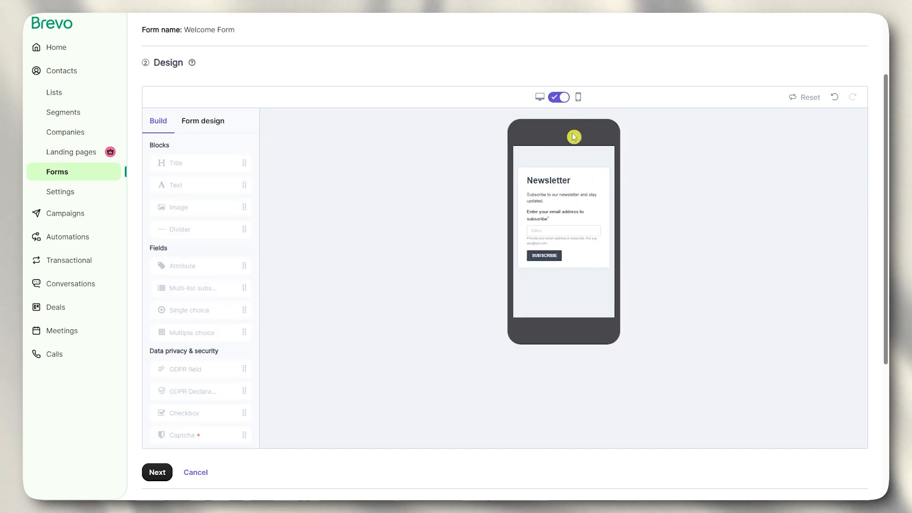
{"action": "left_click", "coordinate": [555, 98]}
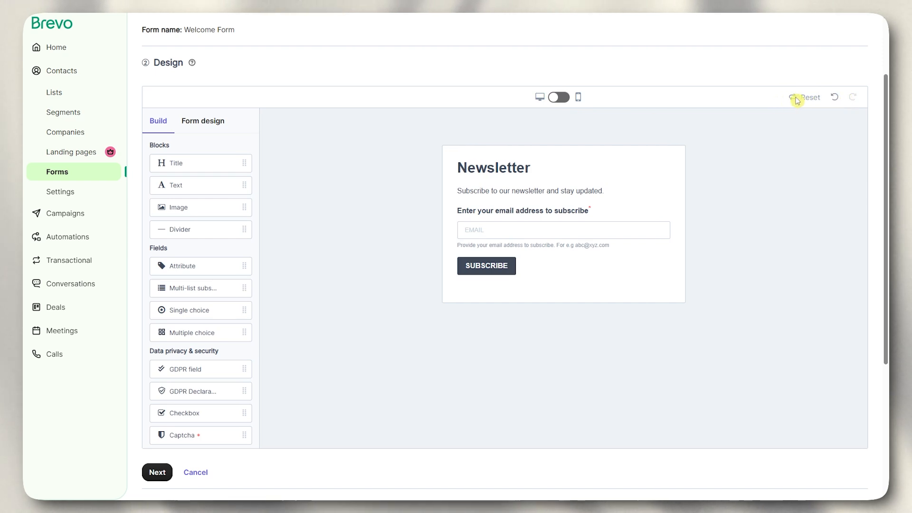
- Inspect the Form design text style and writing direction settings, then return to Build blocks
{"action": "left_click", "coordinate": [206, 128]}
{"action": "left_click", "coordinate": [158, 122]}
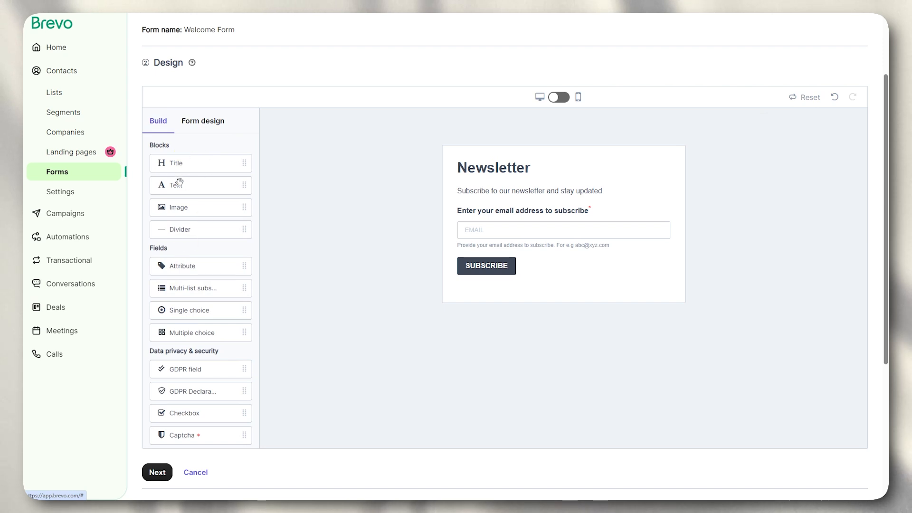
{"action": "scroll", "coordinate": [204, 153], "scroll_direction": "down", "scroll_amount": 2}
{"action": "scroll", "coordinate": [193, 160], "scroll_direction": "up", "scroll_amount": 1}
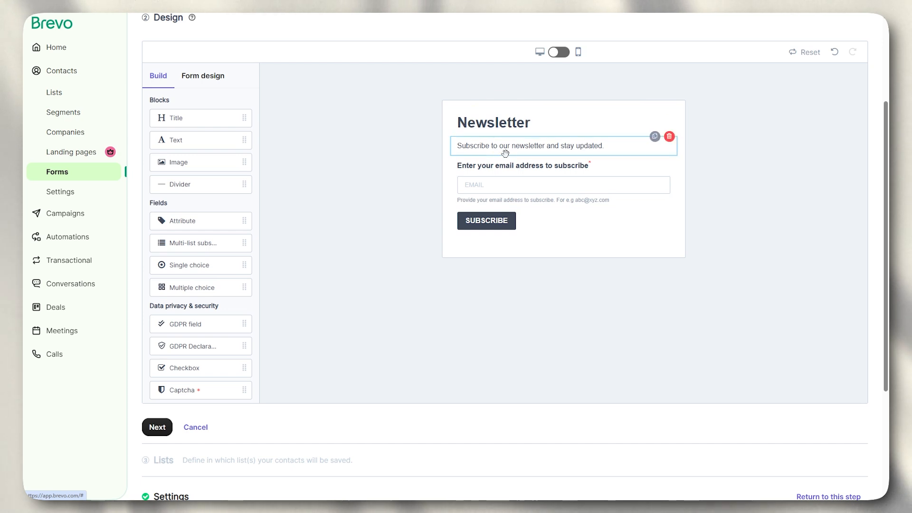
{"action": "scroll", "coordinate": [501, 153], "scroll_direction": "up", "scroll_amount": 1}
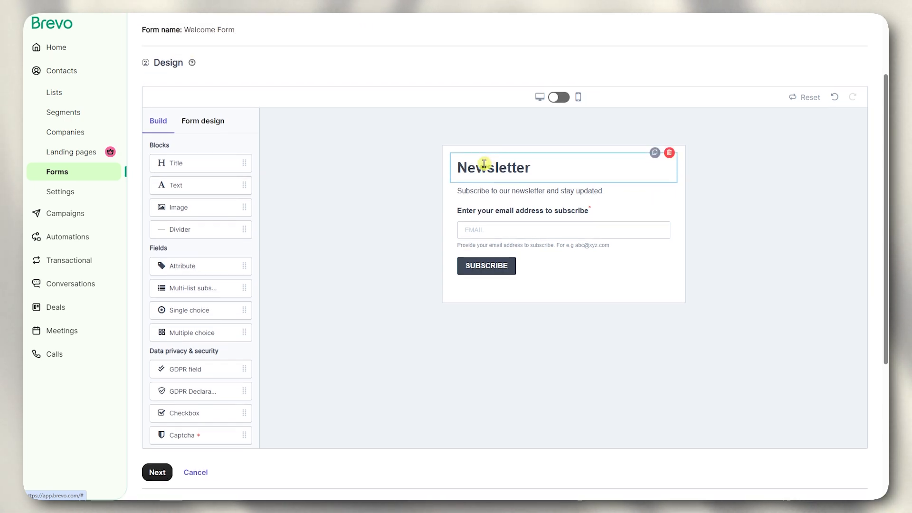
{"action": "left_click", "coordinate": [211, 129]}
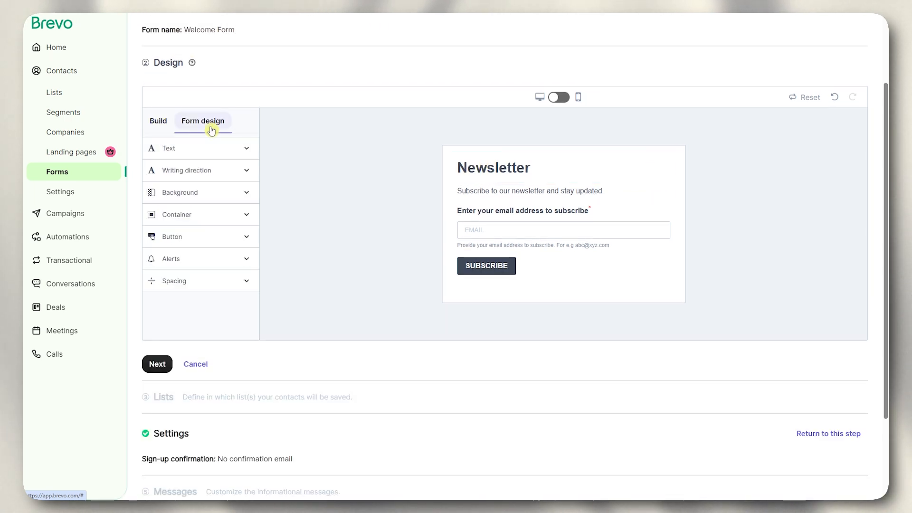
{"action": "left_click", "coordinate": [234, 149]}
{"action": "left_click", "coordinate": [234, 149]}
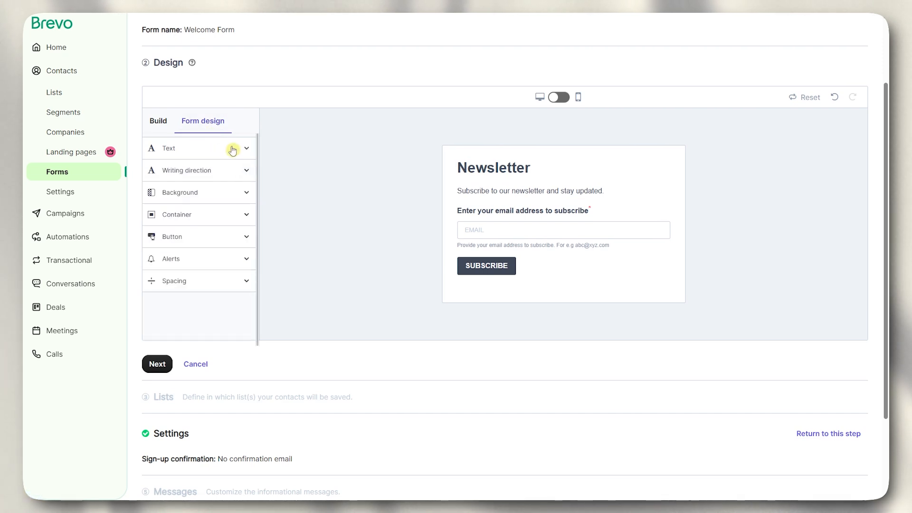
{"action": "left_click", "coordinate": [215, 173]}
{"action": "left_click", "coordinate": [215, 176]}
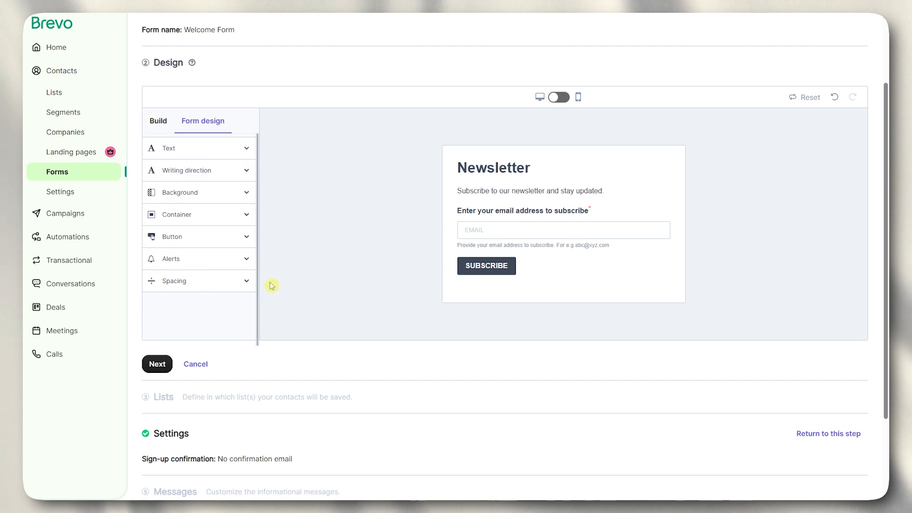
{"action": "left_click", "coordinate": [164, 121]}
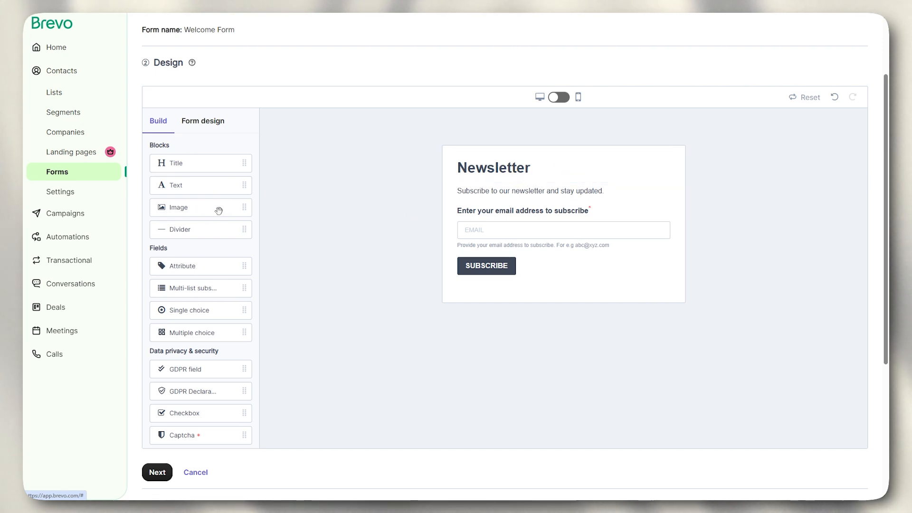
- Add an Image block below the title and retitle the form 'Welcome to Sunrise Real Estate'
{"action": "left_click_drag", "start_coordinate": [182, 213], "coordinate": [537, 202]}
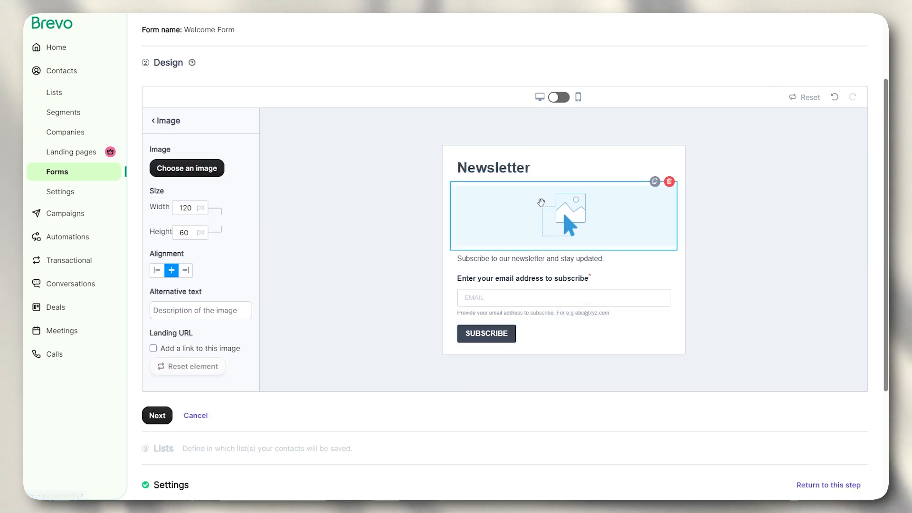
{"action": "left_click", "coordinate": [741, 221]}
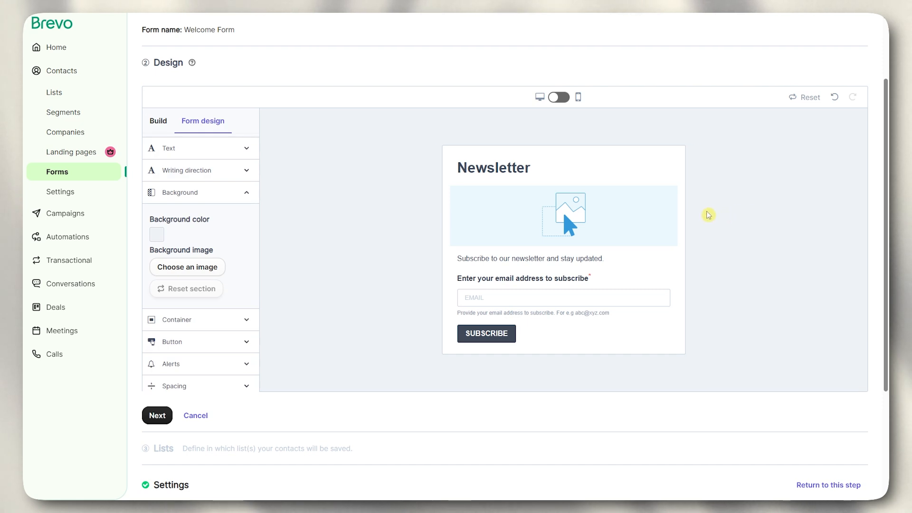
{"action": "left_click", "coordinate": [508, 169]}
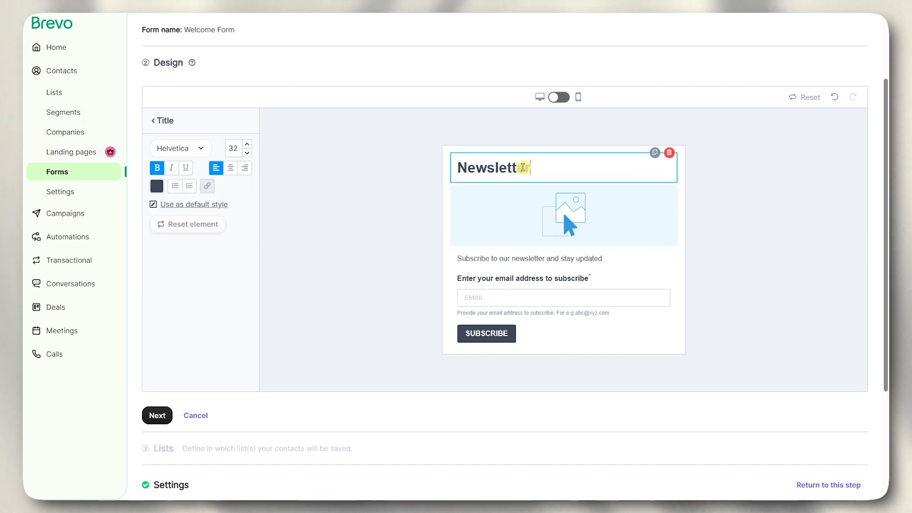
{"action": "left_click_drag", "start_coordinate": [542, 169], "coordinate": [417, 167]}
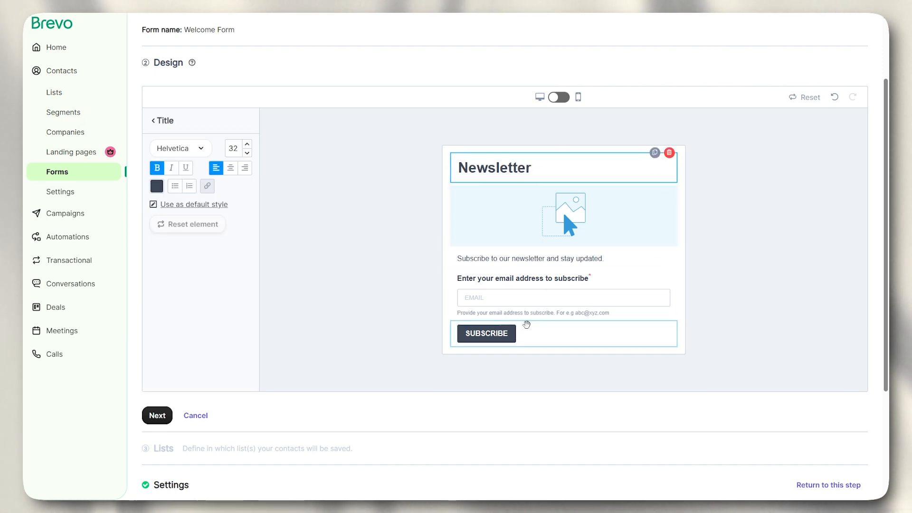
{"action": "left_click", "coordinate": [722, 212]}
{"action": "double_click", "coordinate": [507, 170]}
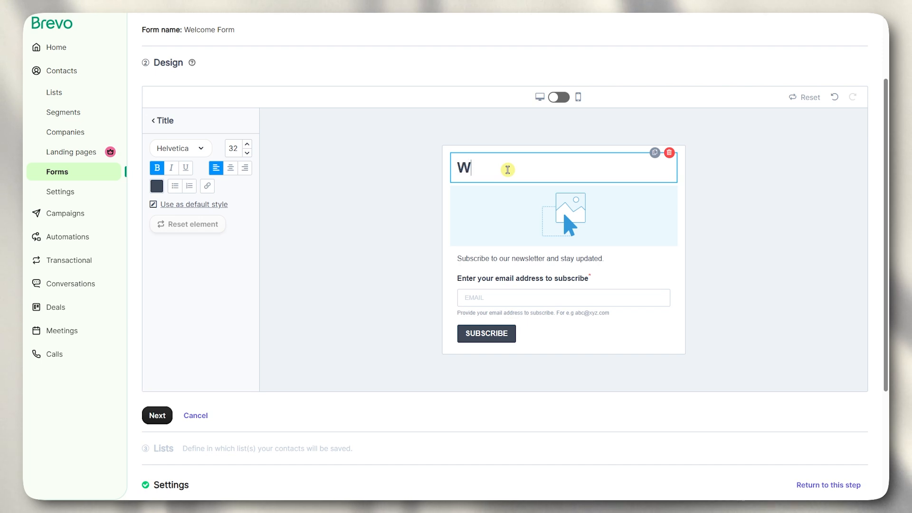
{"action": "type", "text": "lcome to"}
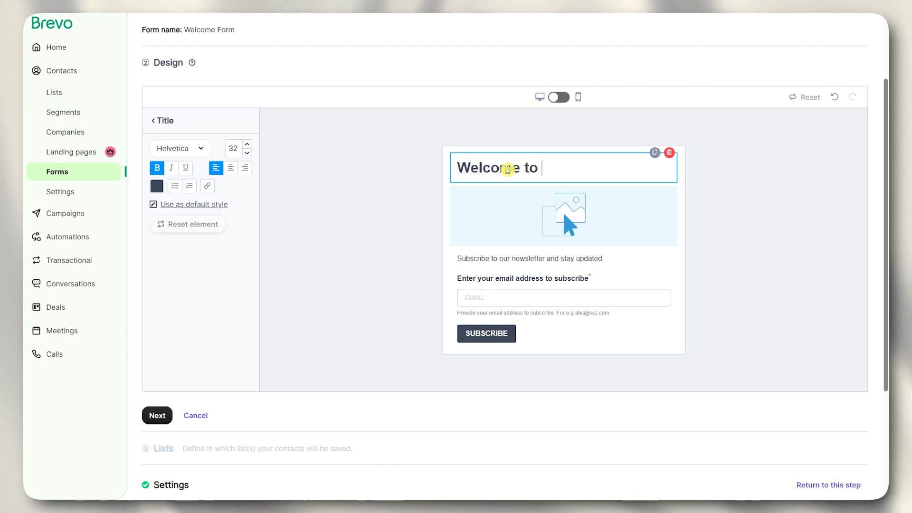
{"action": "type", "text": " Sunri"}
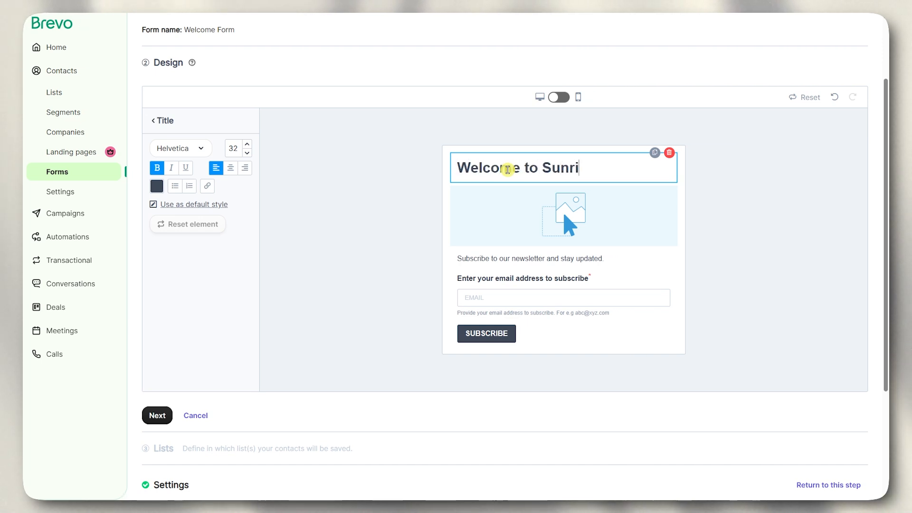
{"action": "type", "text": "se Real Esatte"}
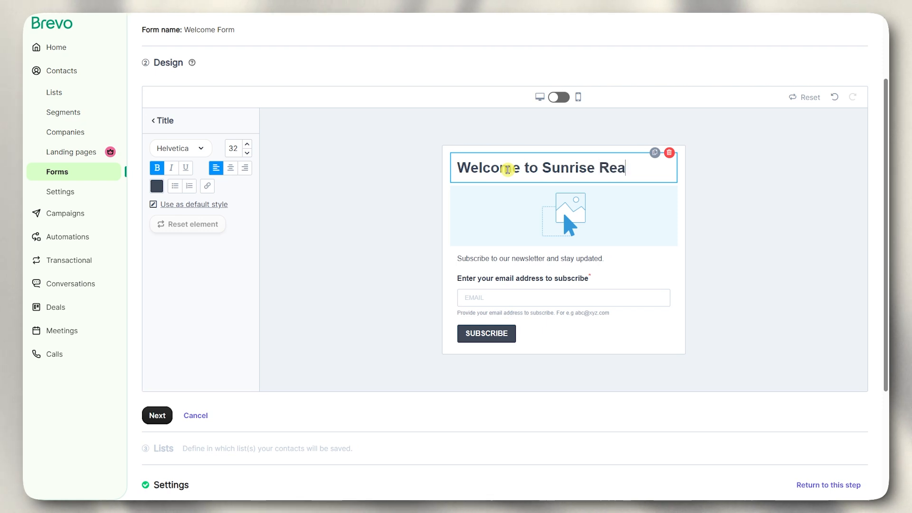
{"action": "key", "text": "BackSpace"}
{"action": "key", "text": "BackSpace"}
{"action": "key", "text": "BackSpace"}
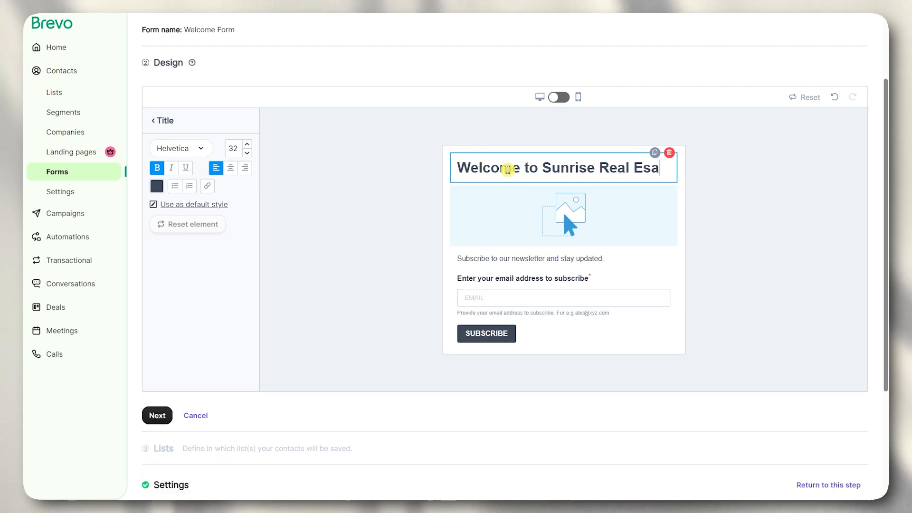
{"action": "type", "text": "tate"}
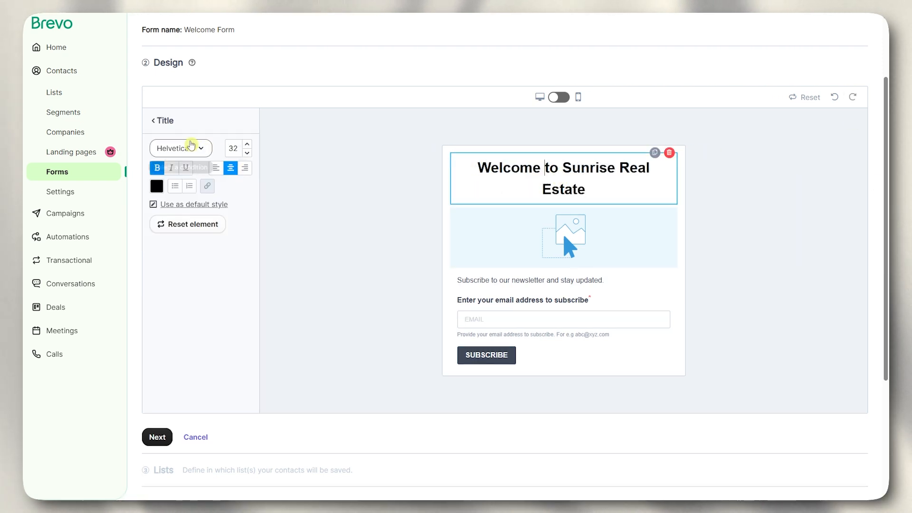
- Try other title alignments and fonts, leaving the title centred in Helvetica
{"action": "left_click", "coordinate": [204, 148]}
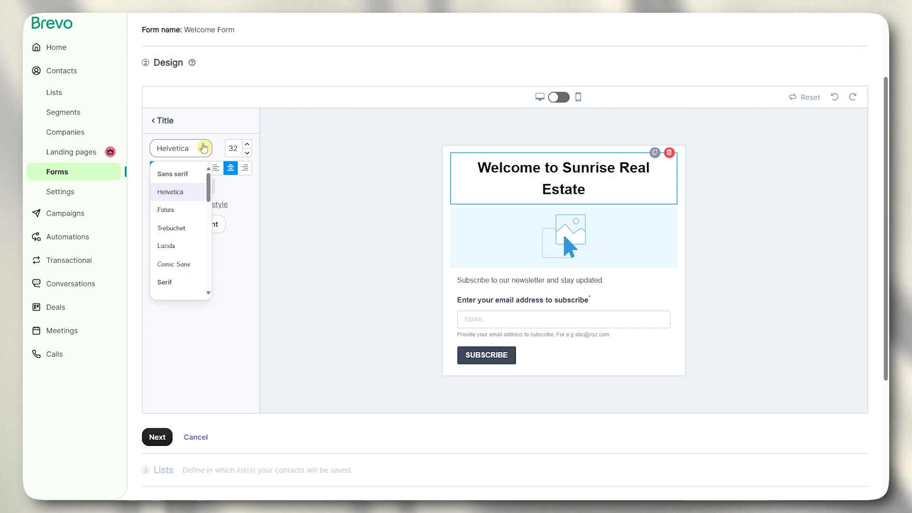
{"action": "left_click", "coordinate": [233, 131]}
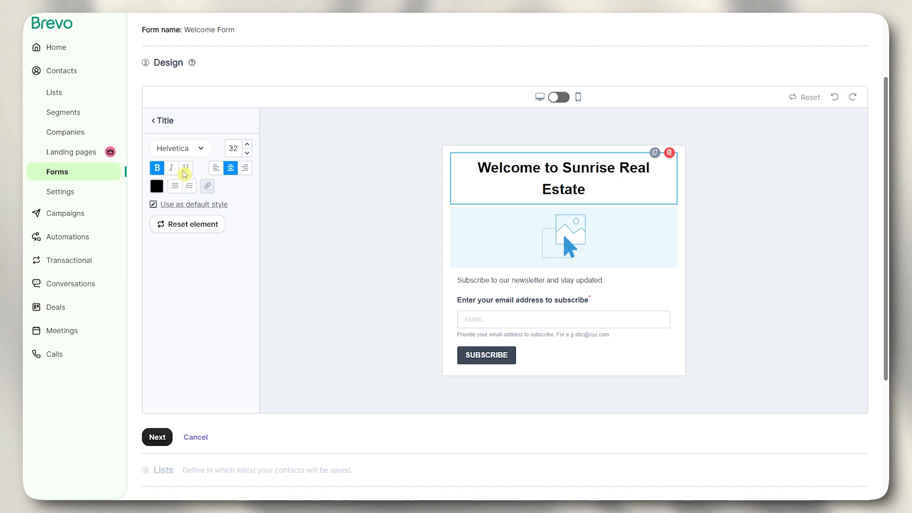
{"action": "left_click", "coordinate": [231, 169]}
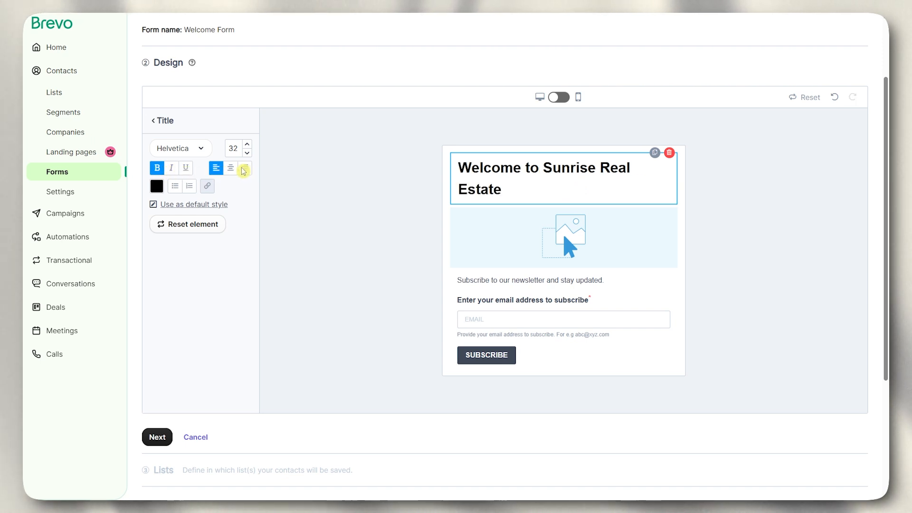
{"action": "left_click", "coordinate": [232, 170]}
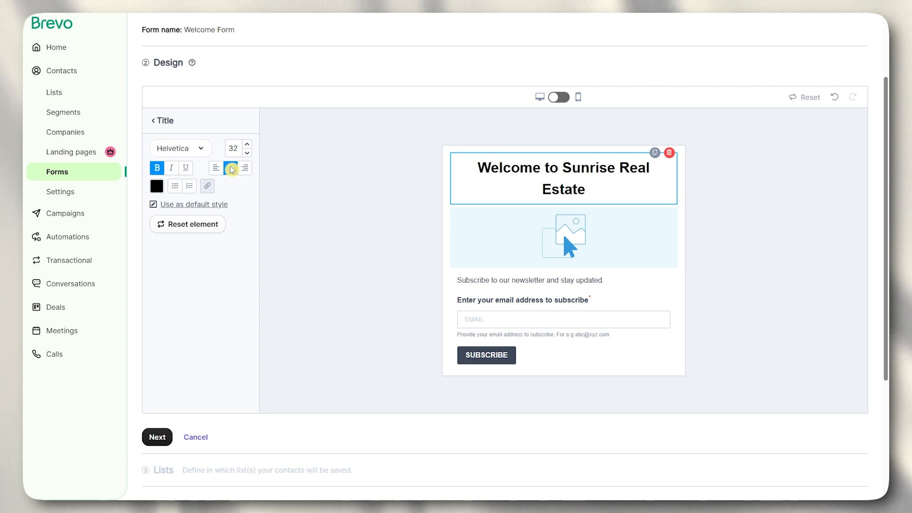
{"action": "left_click", "coordinate": [246, 169]}
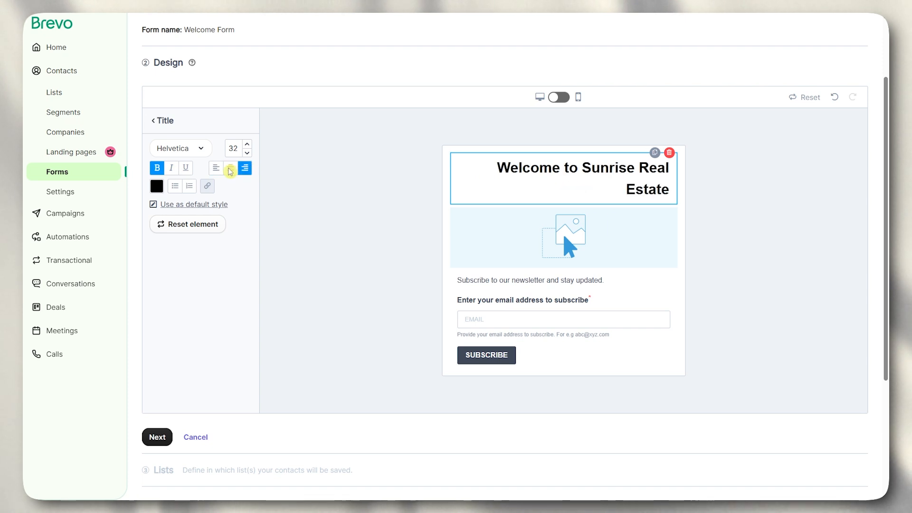
{"action": "left_click", "coordinate": [231, 169]}
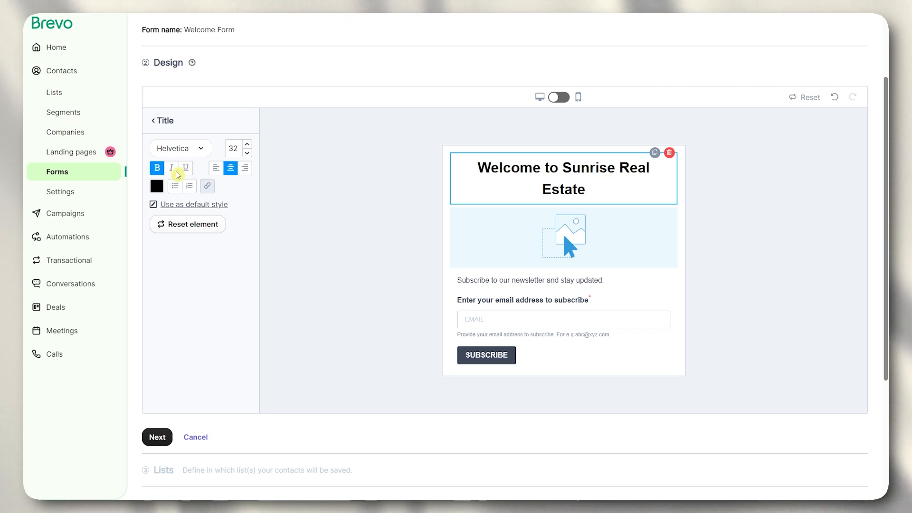
- Colour the title text orange
{"action": "left_click", "coordinate": [157, 187]}
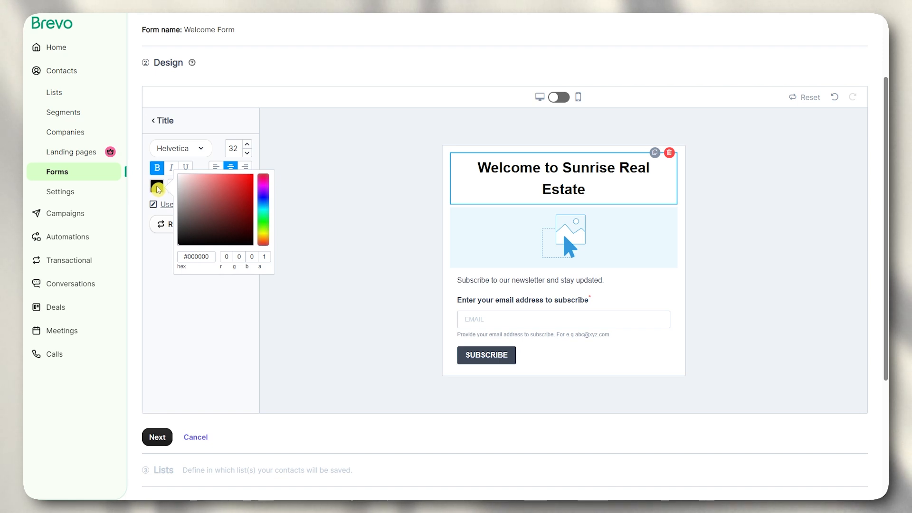
{"action": "left_click", "coordinate": [291, 220]}
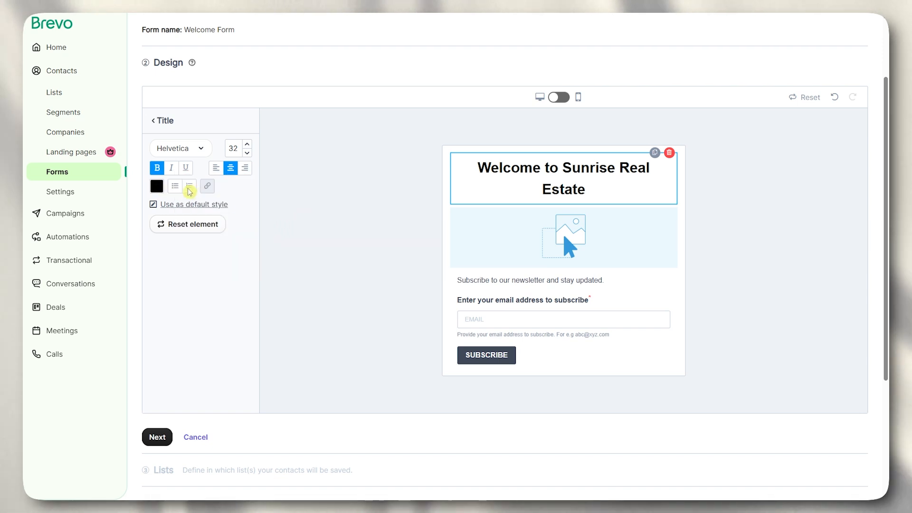
{"action": "left_click", "coordinate": [163, 189]}
{"action": "left_click", "coordinate": [265, 239]}
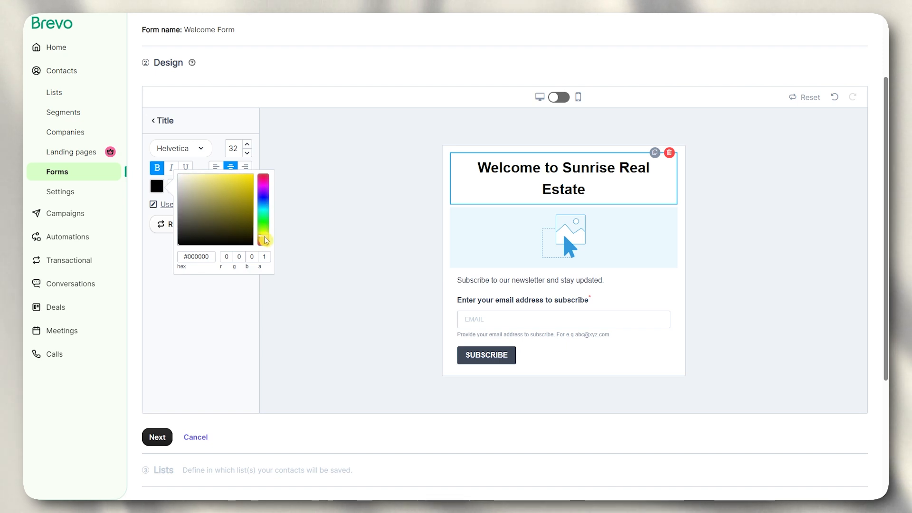
{"action": "left_click", "coordinate": [253, 179]}
{"action": "left_click", "coordinate": [350, 144]}
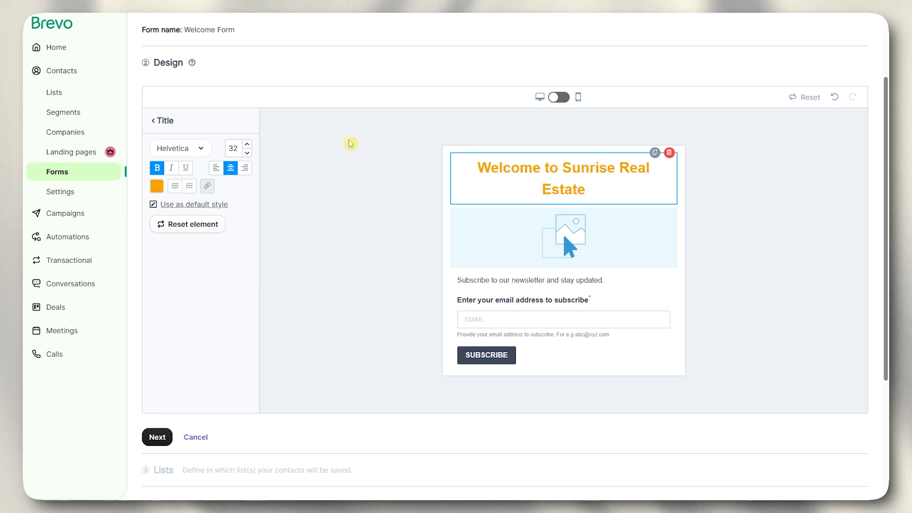
- Set the title font to Palatino
{"action": "left_click", "coordinate": [351, 144]}
{"action": "left_click", "coordinate": [512, 170]}
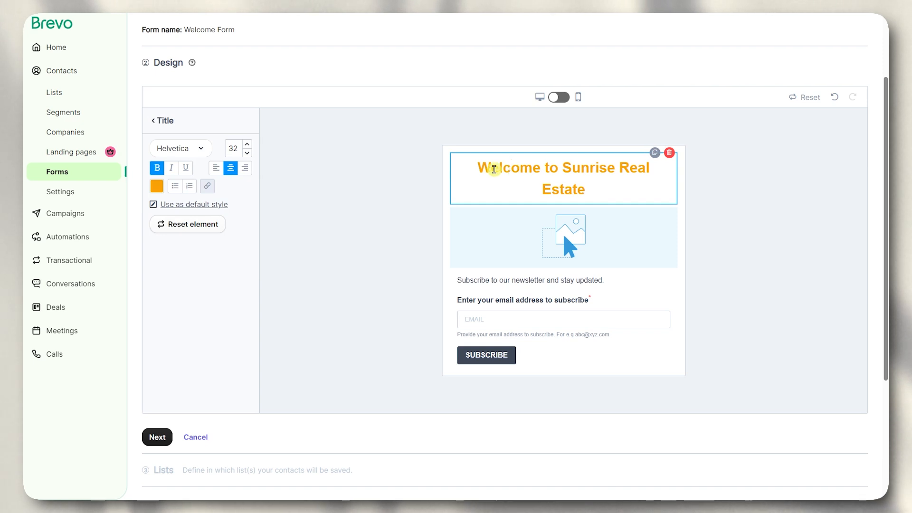
{"action": "left_click", "coordinate": [204, 148]}
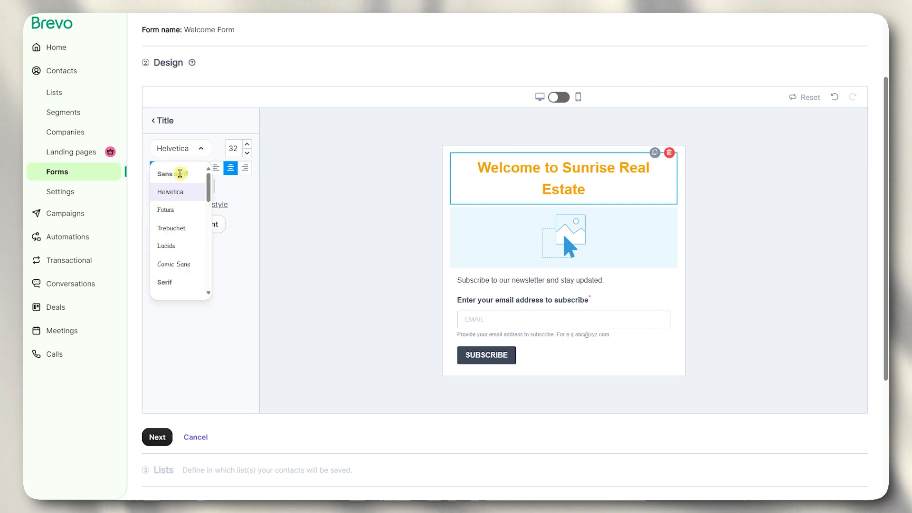
{"action": "scroll", "coordinate": [195, 177], "scroll_direction": "up", "scroll_amount": 1}
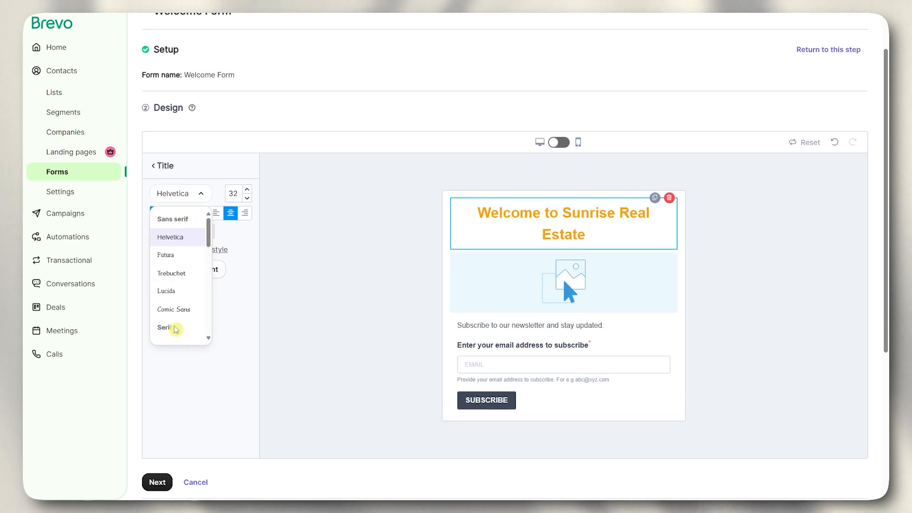
{"action": "left_click_drag", "start_coordinate": [209, 232], "coordinate": [210, 276]}
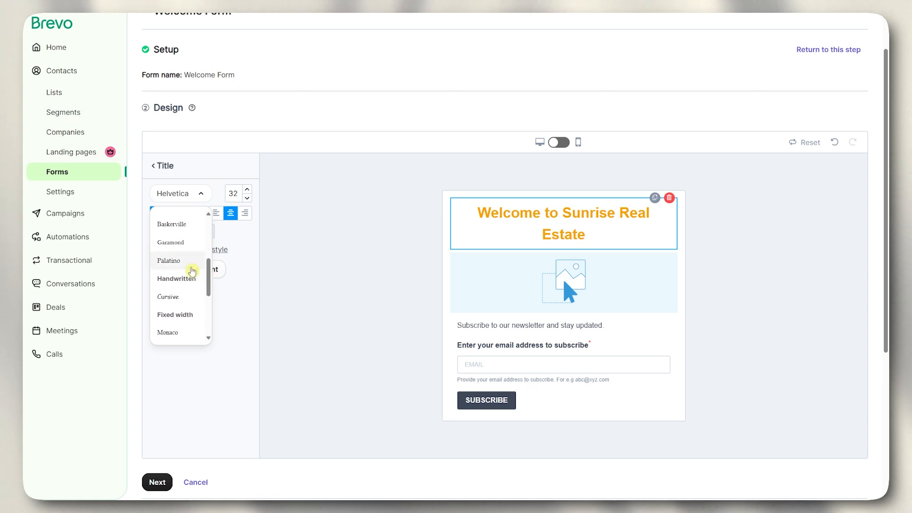
{"action": "left_click", "coordinate": [166, 263]}
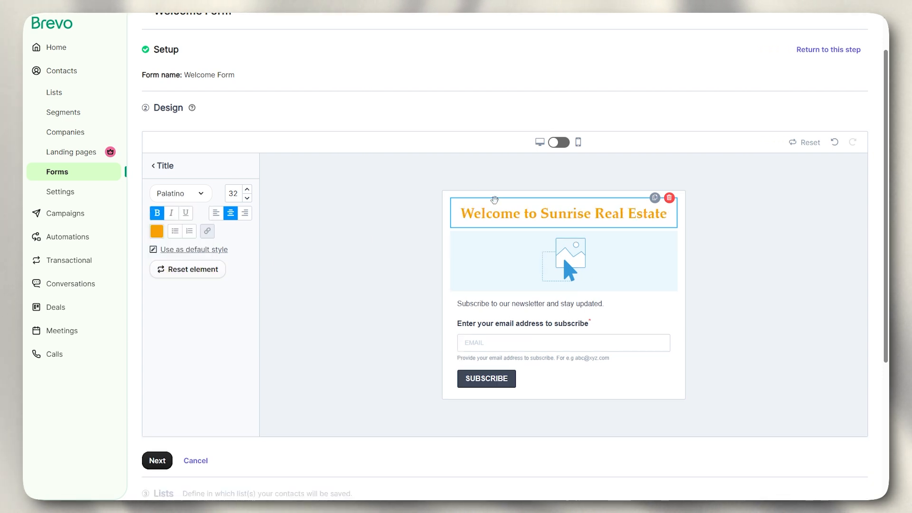
{"action": "left_click", "coordinate": [760, 215]}
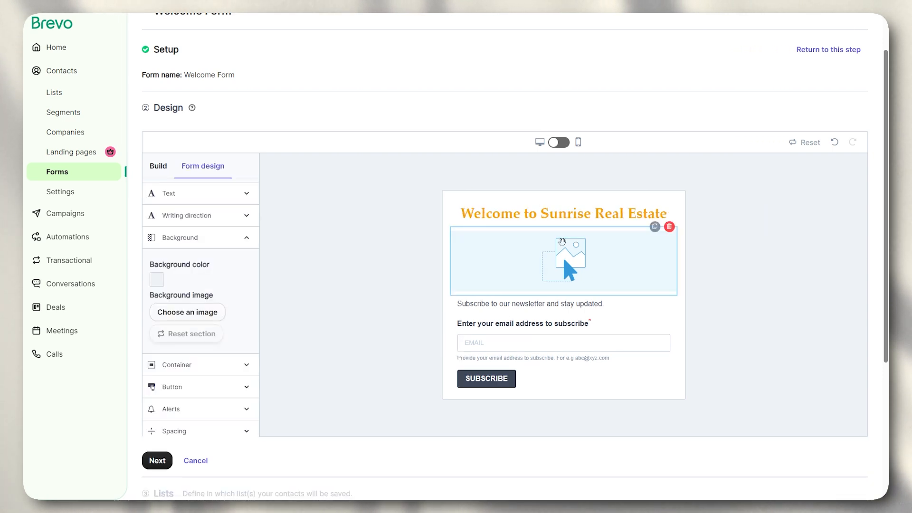
- Search stock images for 'house' and insert the sunset house photo into the image block
{"action": "left_click", "coordinate": [556, 258]}
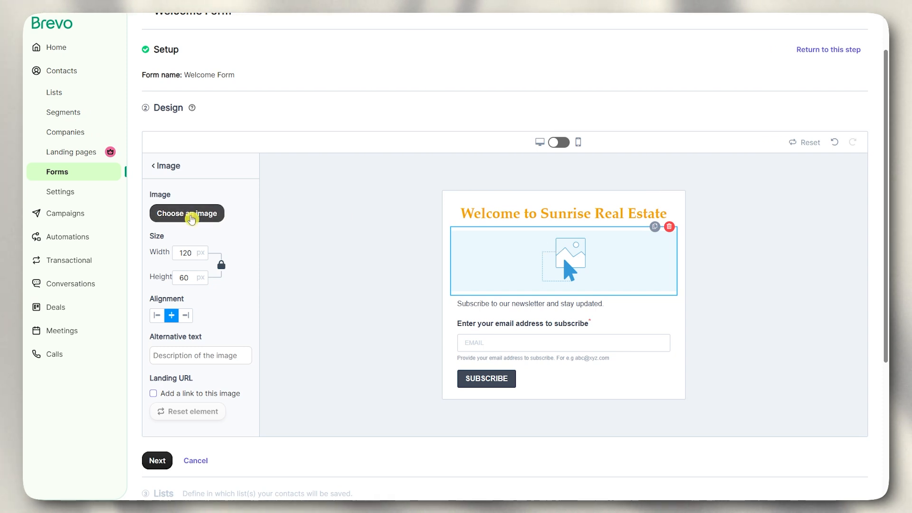
{"action": "left_click", "coordinate": [188, 213]}
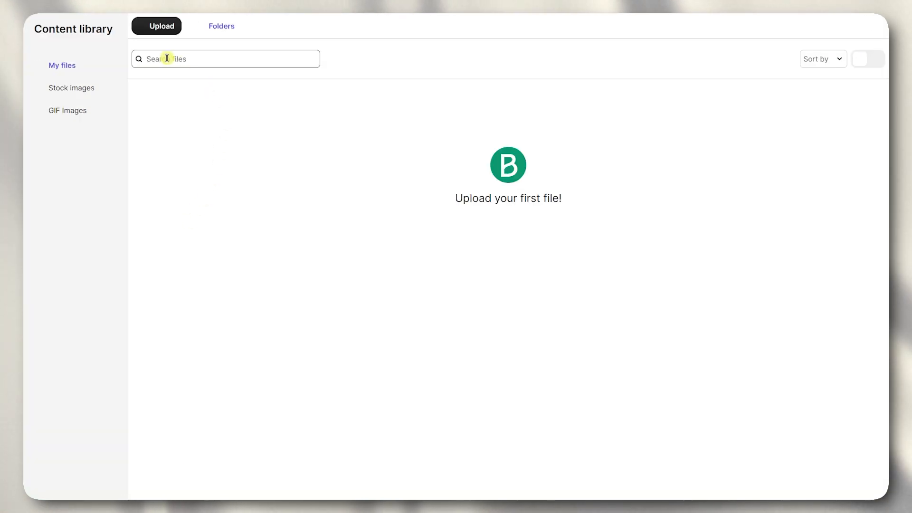
{"action": "left_click", "coordinate": [79, 94]}
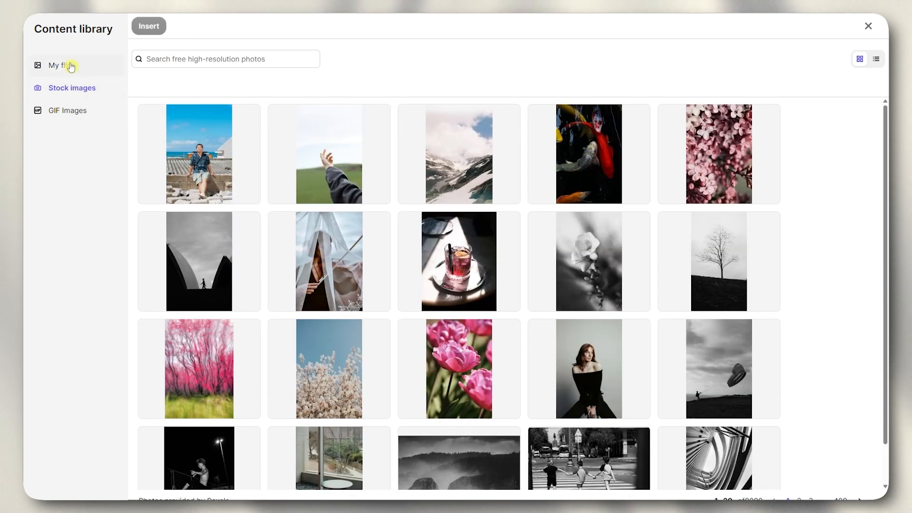
{"action": "left_click", "coordinate": [70, 67]}
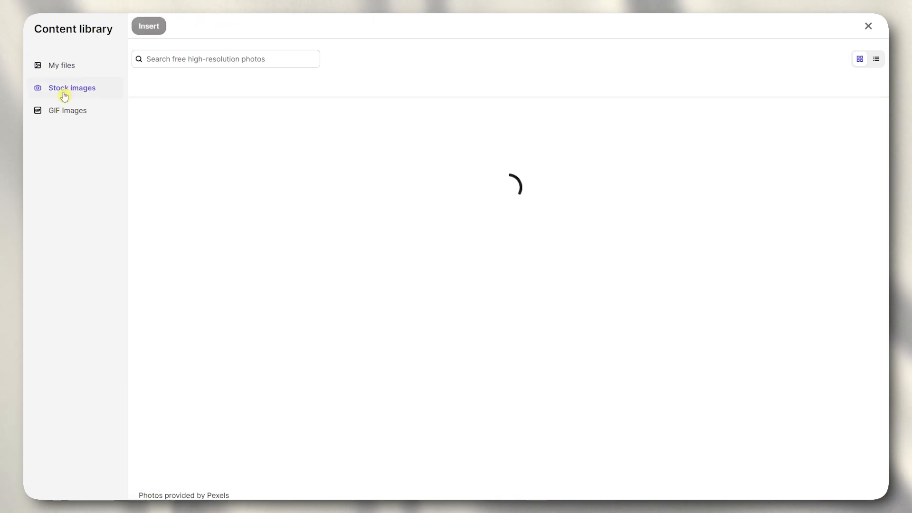
{"action": "left_click", "coordinate": [64, 95]}
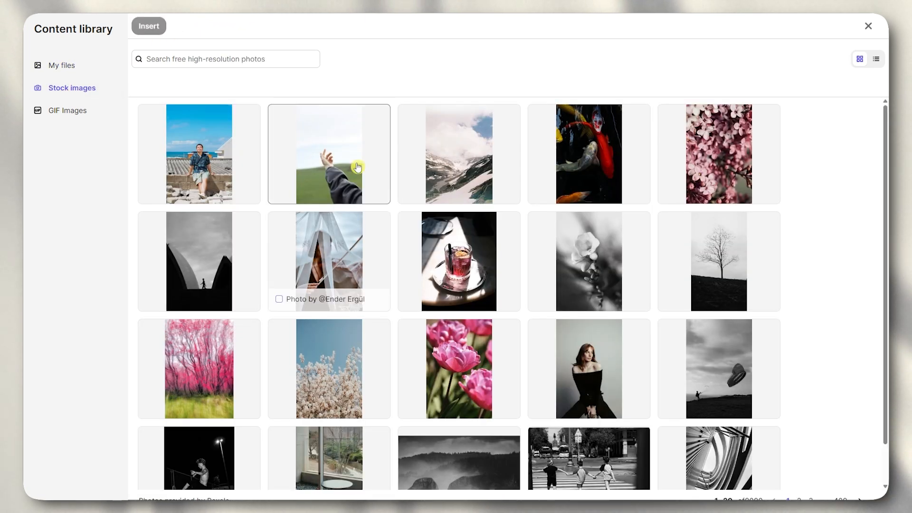
{"action": "left_click", "coordinate": [255, 59]}
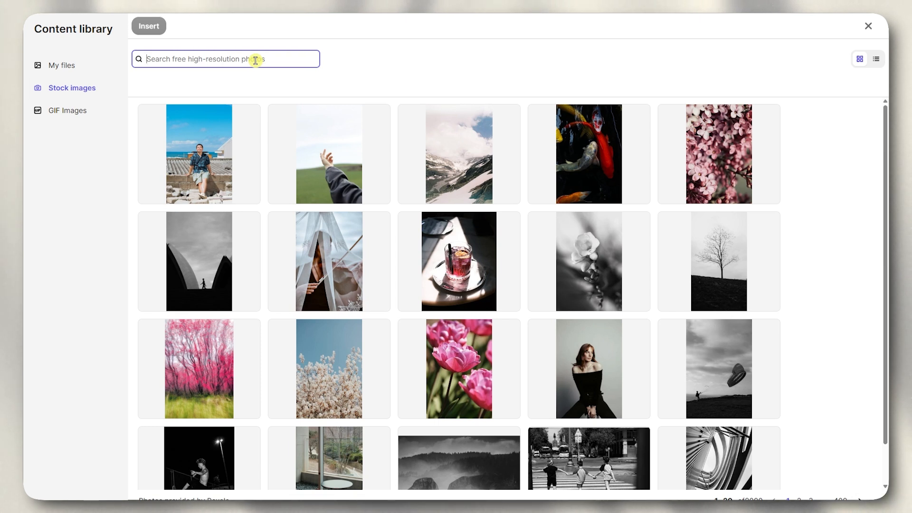
{"action": "type", "text": "house"}
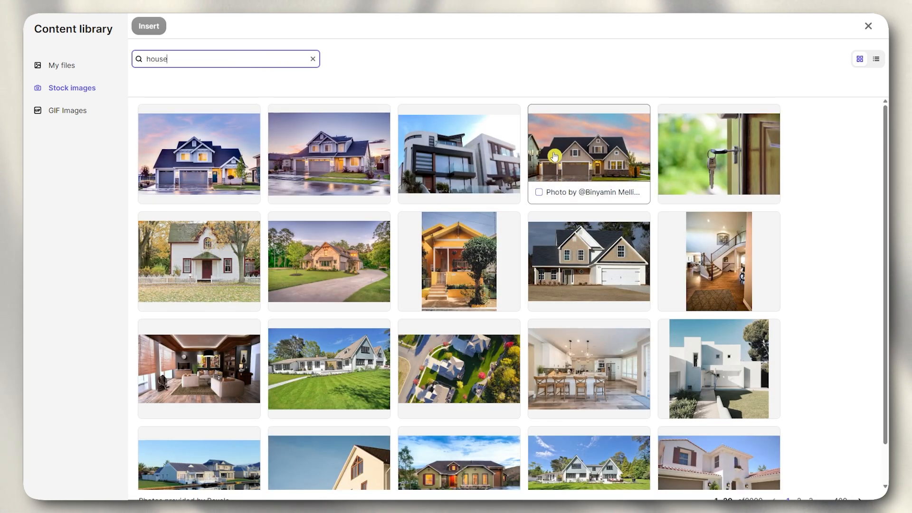
{"action": "left_click", "coordinate": [573, 156]}
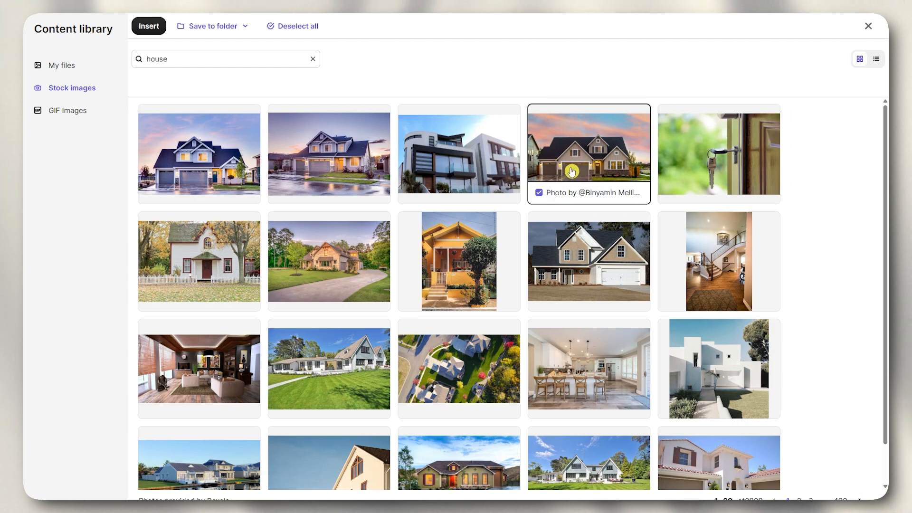
{"action": "left_click", "coordinate": [149, 26]}
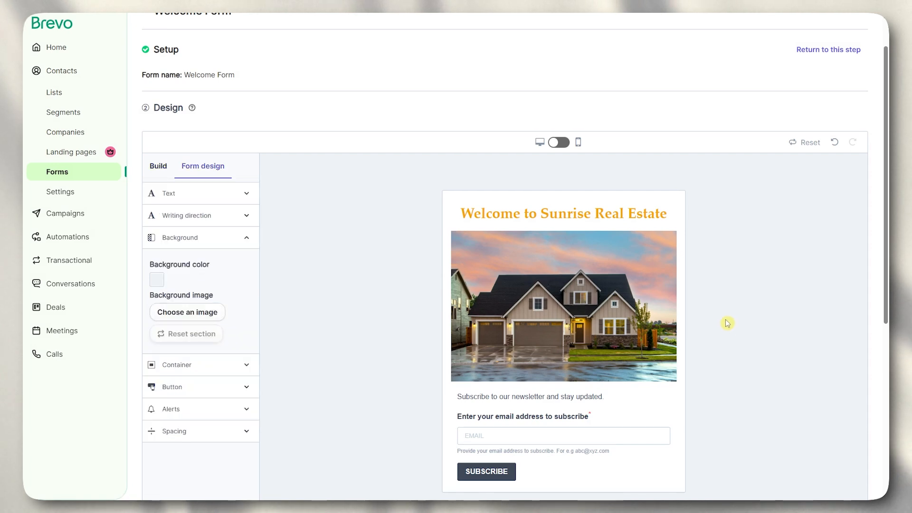
- Replace the subtitle's ending 'updated.' with 'to the latest properties on sale.'
{"action": "scroll", "coordinate": [583, 271], "scroll_direction": "down", "scroll_amount": 2}
{"action": "scroll", "coordinate": [583, 271], "scroll_direction": "down", "scroll_amount": 1}
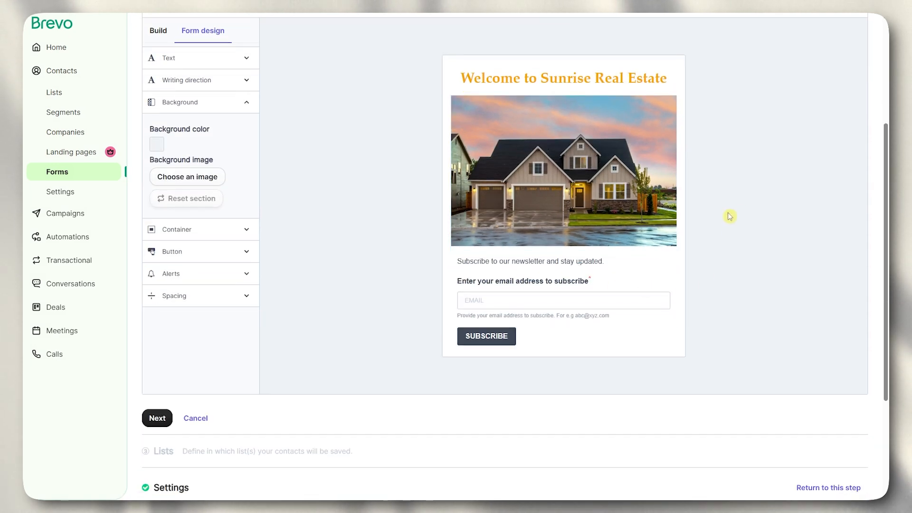
{"action": "left_click", "coordinate": [523, 262]}
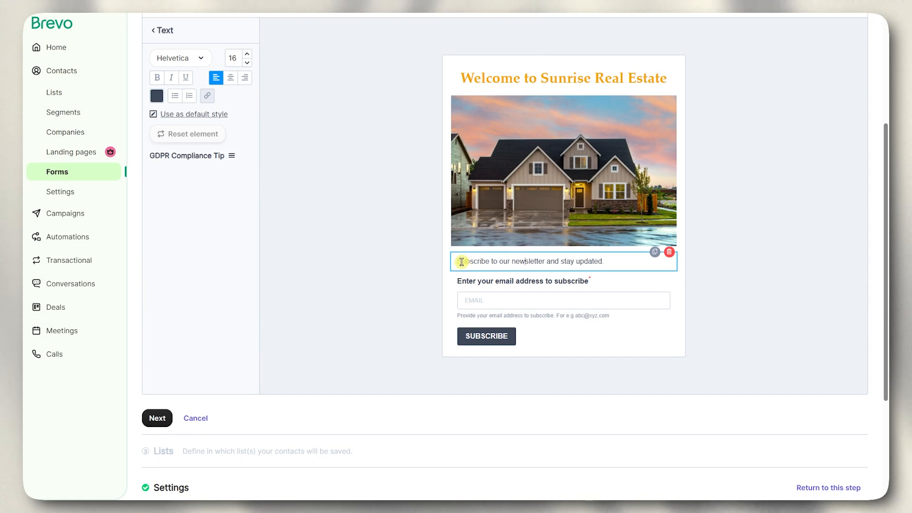
{"action": "left_click_drag", "start_coordinate": [461, 262], "coordinate": [588, 263]}
{"action": "left_click", "coordinate": [615, 262]}
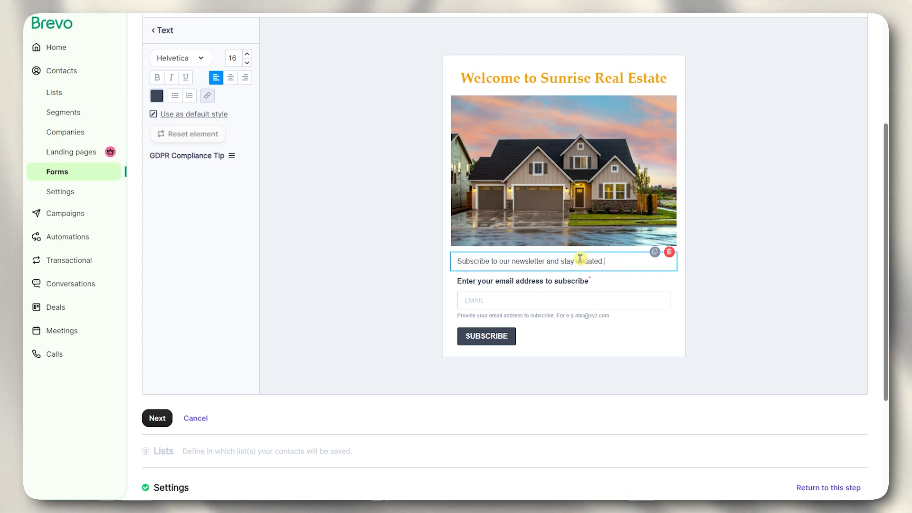
{"action": "left_click", "coordinate": [488, 263]}
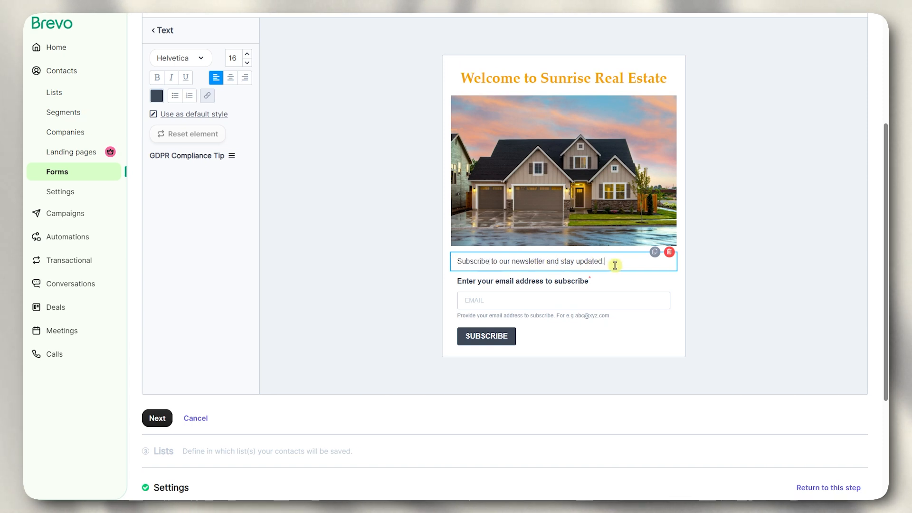
{"action": "left_click_drag", "start_coordinate": [610, 261], "coordinate": [578, 261]}
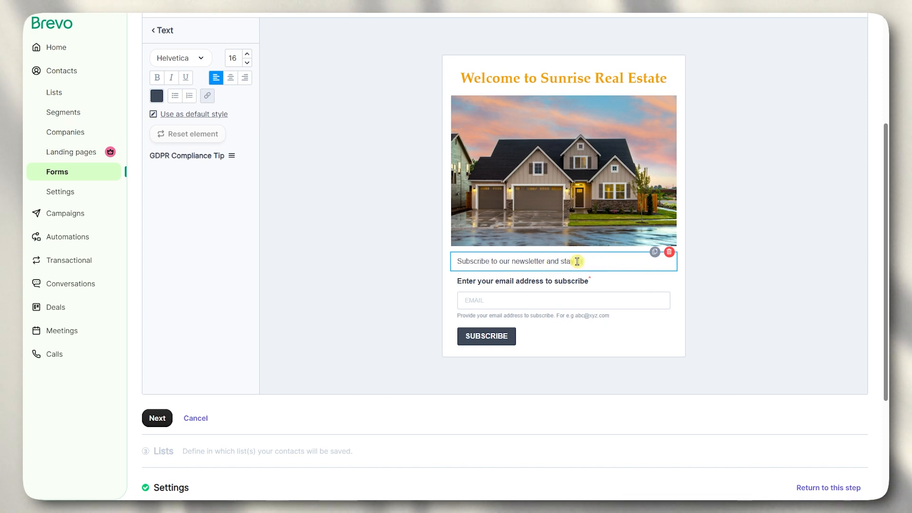
{"action": "type", "text": "t"}
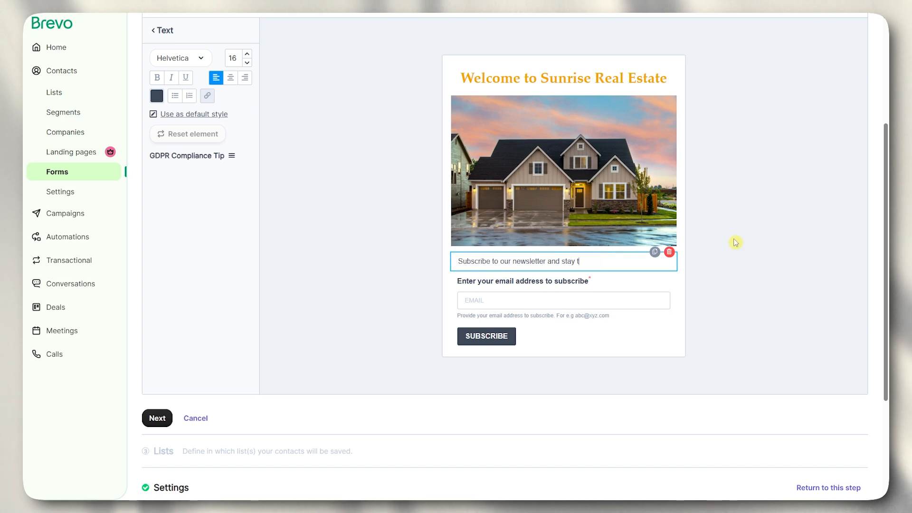
{"action": "type", "text": "o the latest p"}
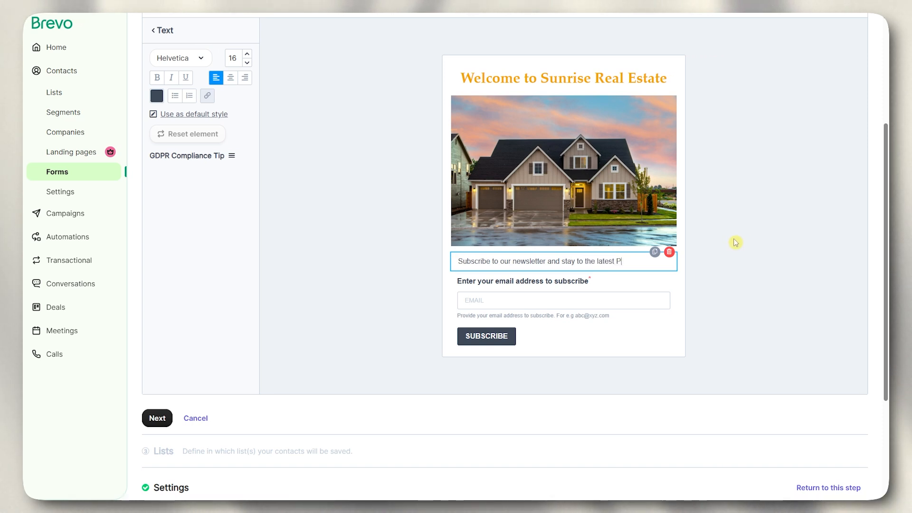
{"action": "type", "text": "ro"}
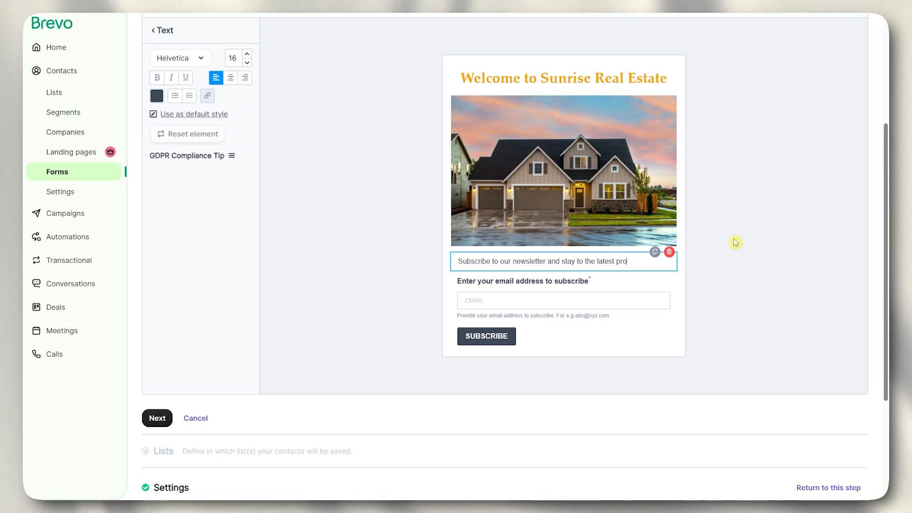
{"action": "type", "text": "perties on sale."}
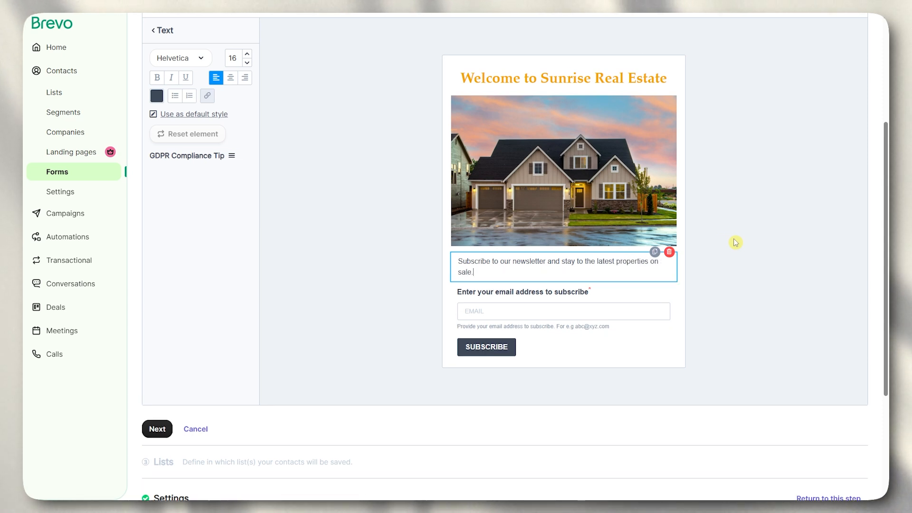
{"action": "left_click", "coordinate": [776, 255]}
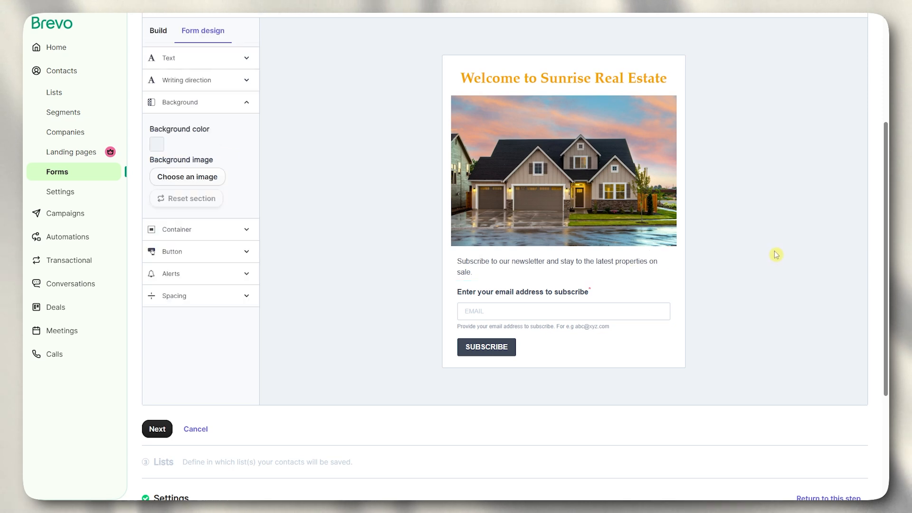
- Open the email field's settings and browse the contact attribute list without changing it
{"action": "left_click", "coordinate": [528, 311]}
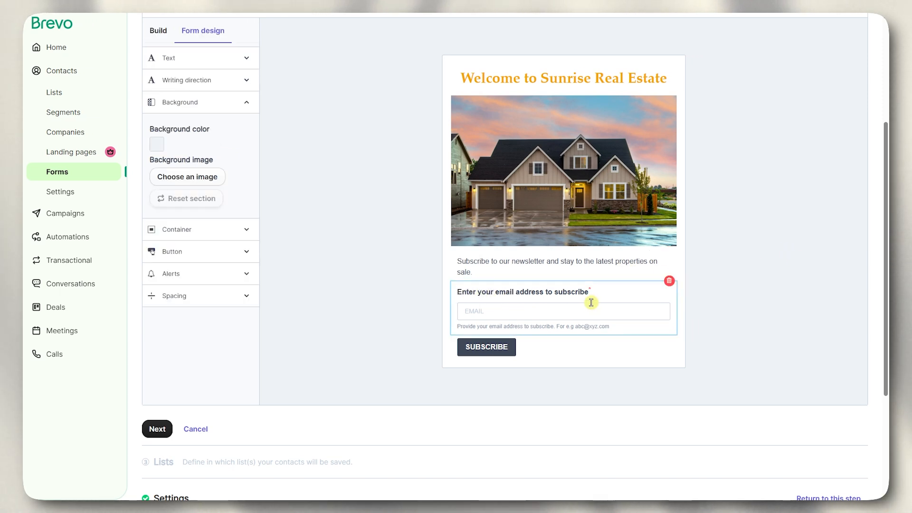
{"action": "left_click", "coordinate": [525, 301]}
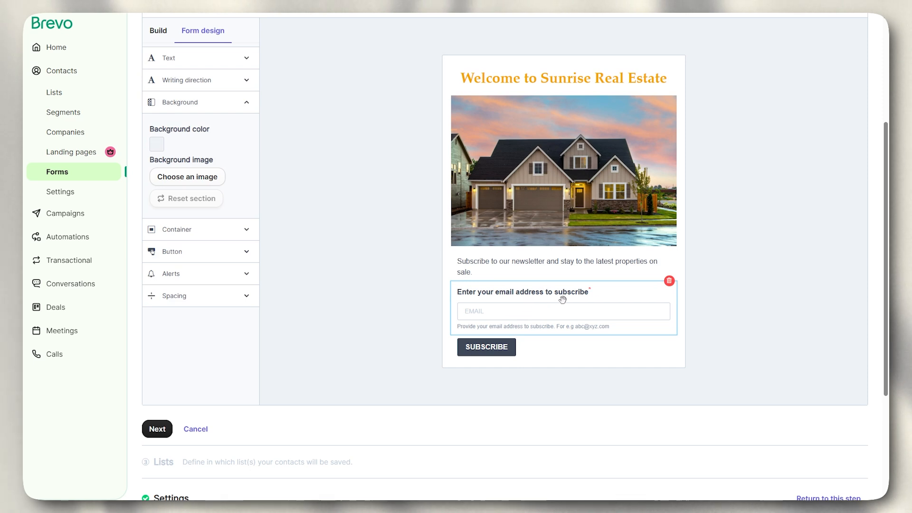
{"action": "left_click", "coordinate": [625, 298]}
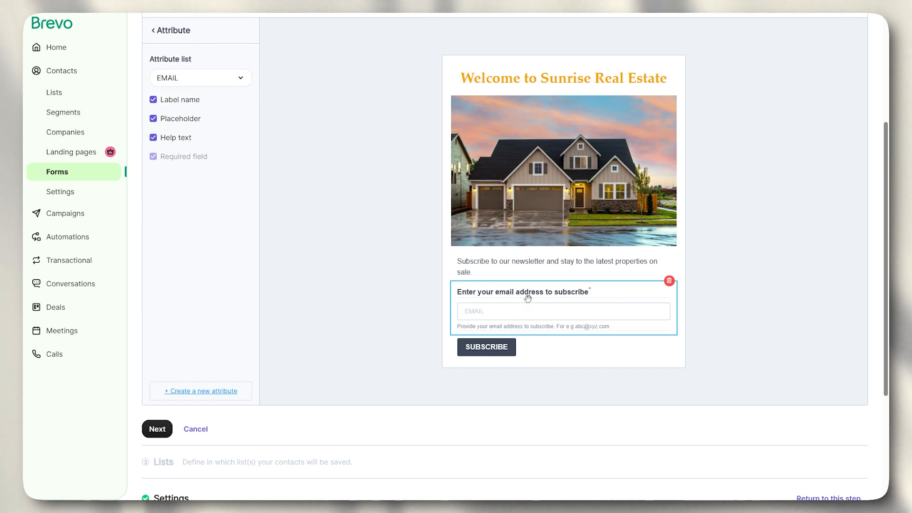
{"action": "left_click", "coordinate": [209, 81]}
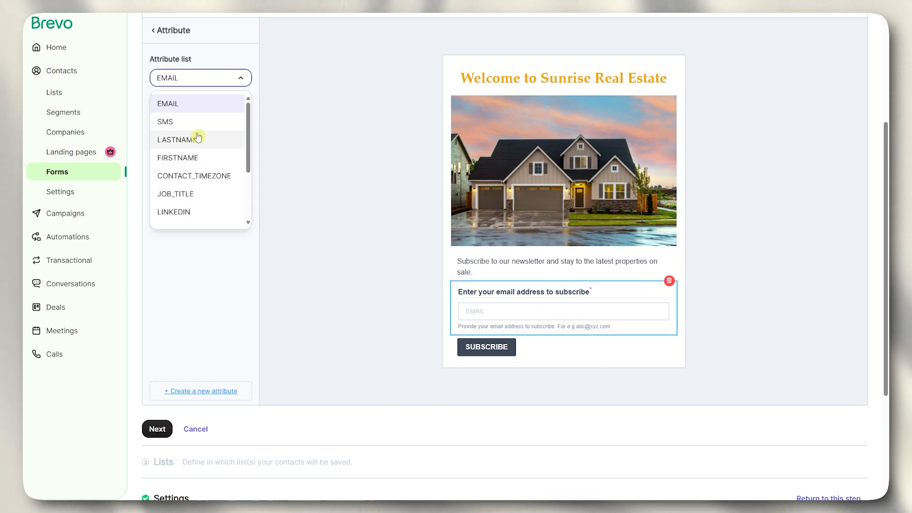
{"action": "scroll", "coordinate": [205, 133], "scroll_direction": "down", "scroll_amount": 3}
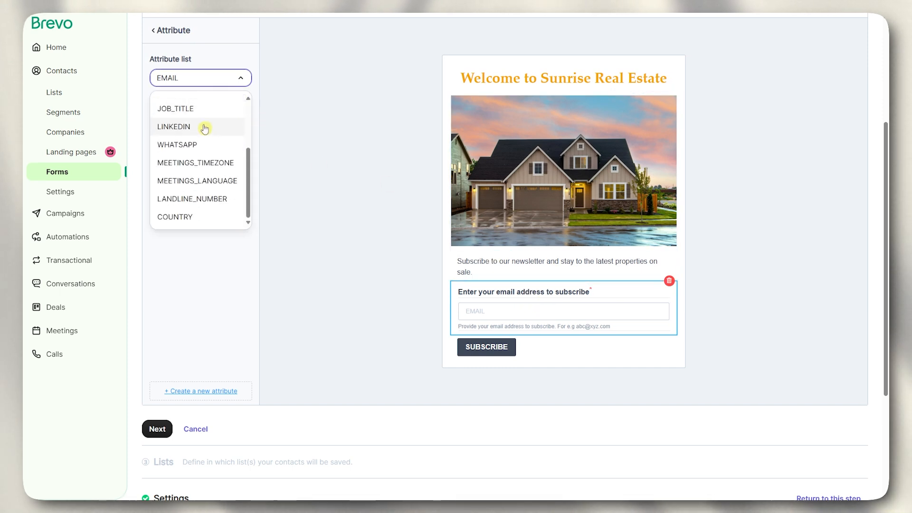
{"action": "left_click", "coordinate": [281, 143]}
- Turn off the email field's help text and drag an Attribute block above SUBSCRIBE
{"action": "left_click", "coordinate": [509, 309]}
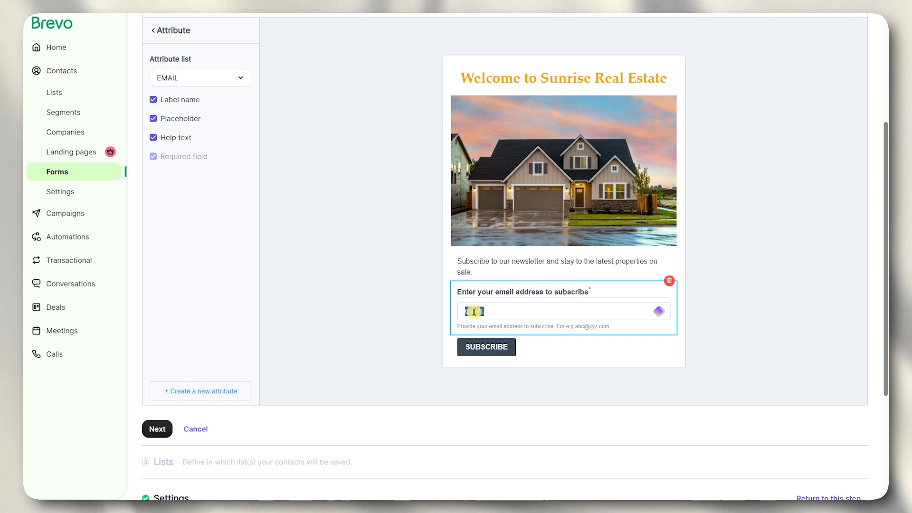
{"action": "left_click", "coordinate": [177, 139]}
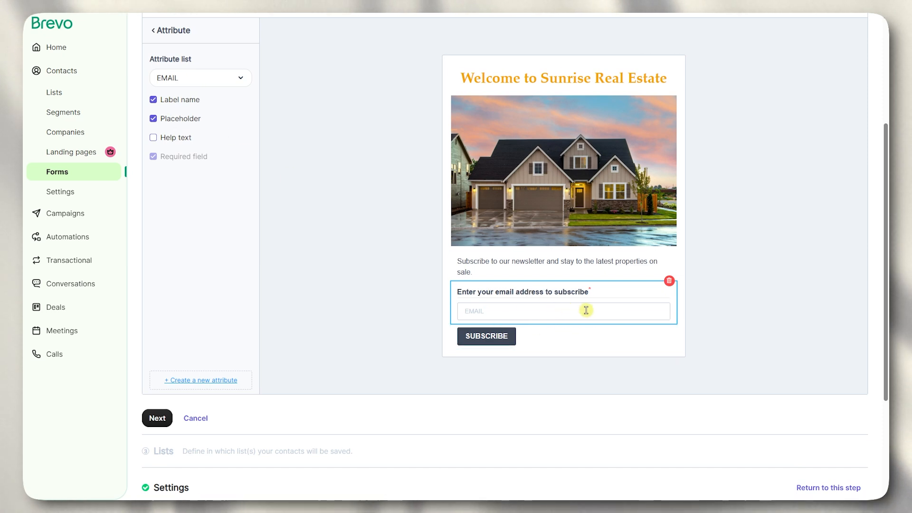
{"action": "left_click", "coordinate": [758, 215]}
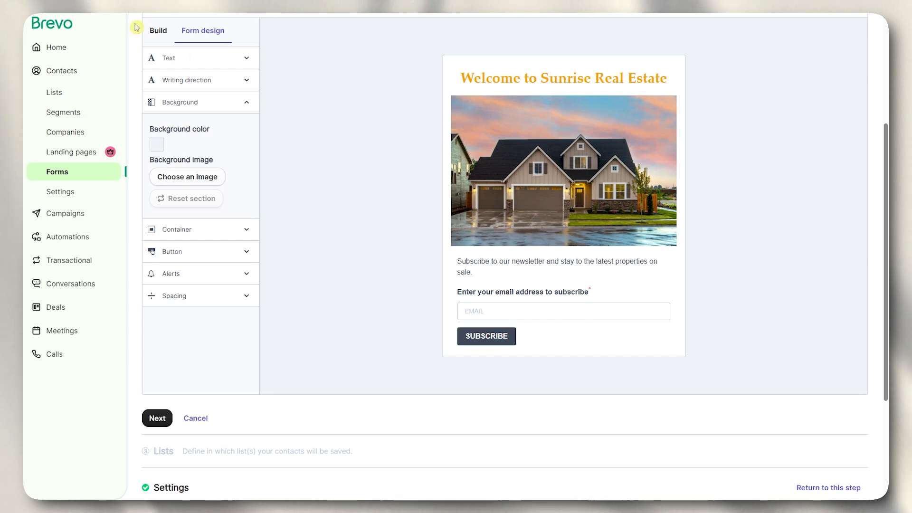
{"action": "left_click", "coordinate": [159, 33]}
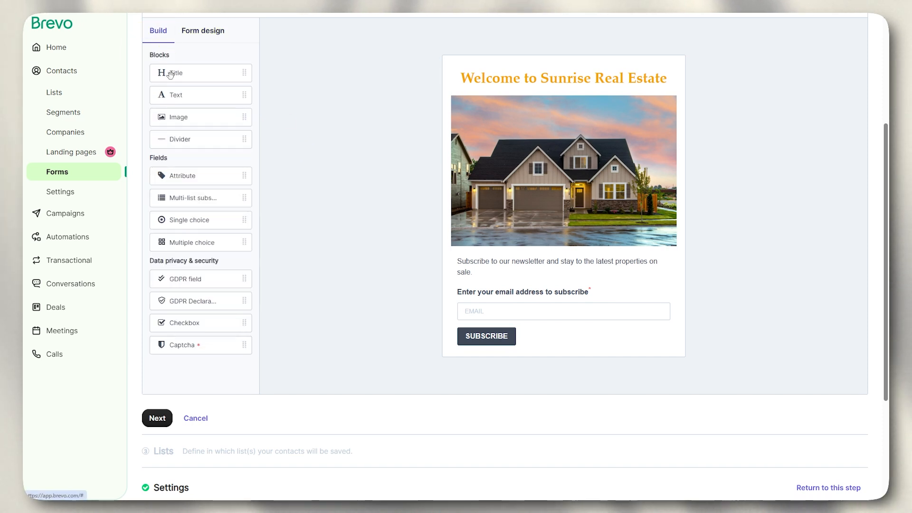
{"action": "left_click_drag", "start_coordinate": [185, 176], "coordinate": [506, 335]}
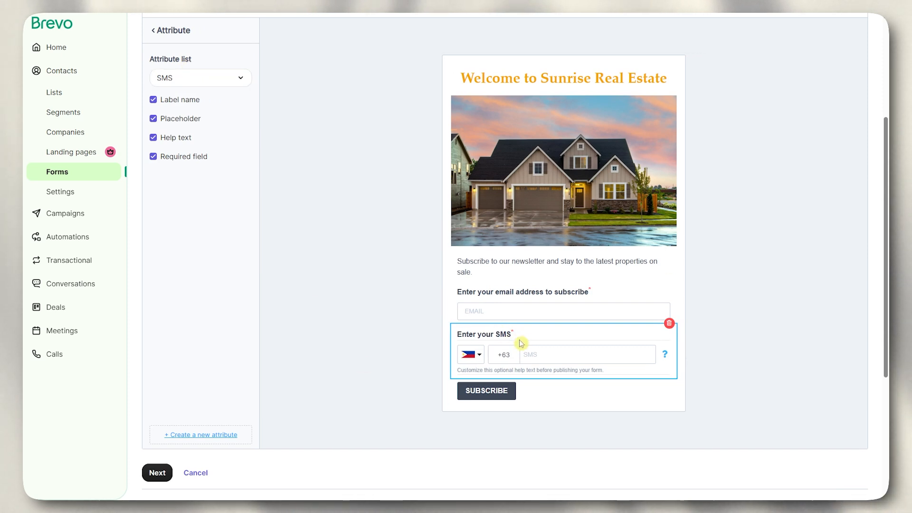
- Set the new field to FIRSTNAME and try multi-line size before returning to single line
{"action": "left_click", "coordinate": [222, 76]}
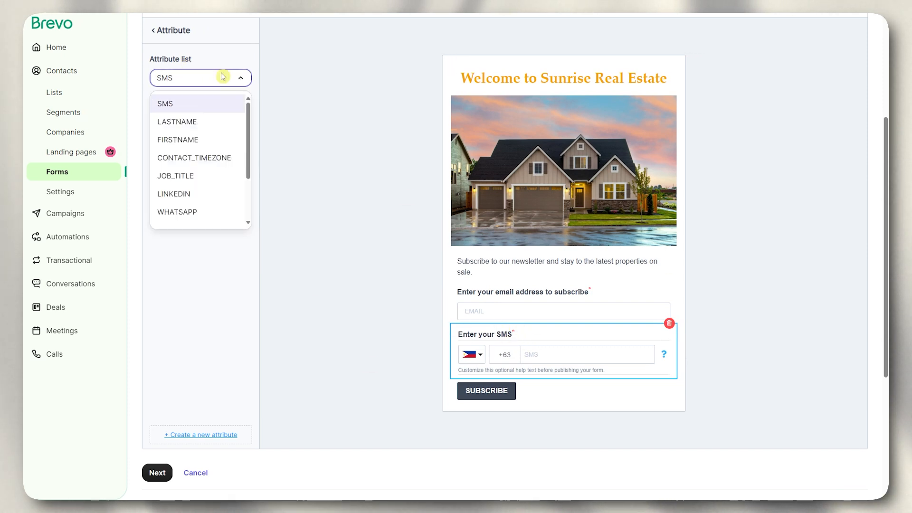
{"action": "left_click", "coordinate": [198, 141]}
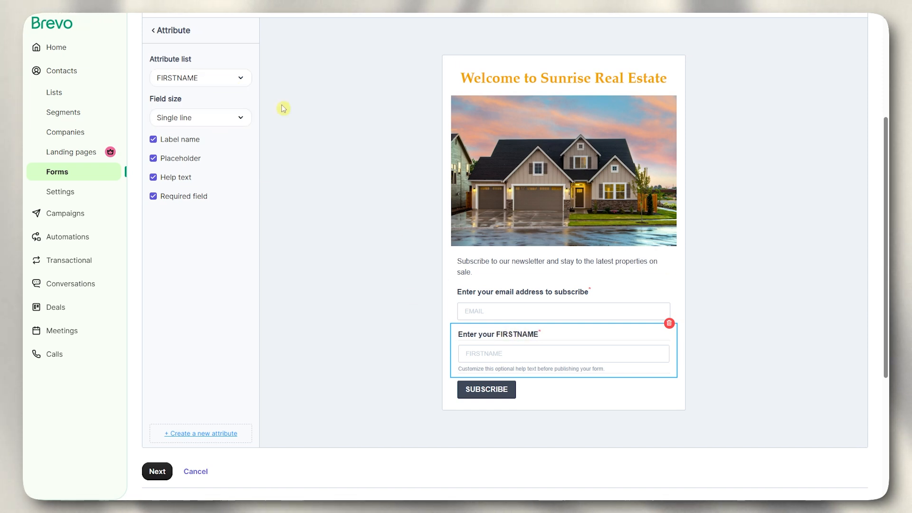
{"action": "left_click", "coordinate": [218, 123]}
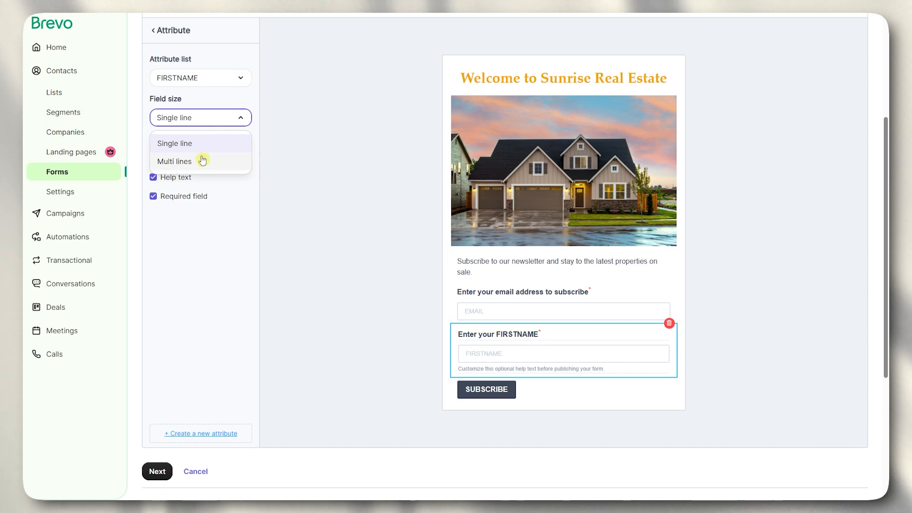
{"action": "left_click", "coordinate": [204, 161]}
{"action": "left_click", "coordinate": [208, 119]}
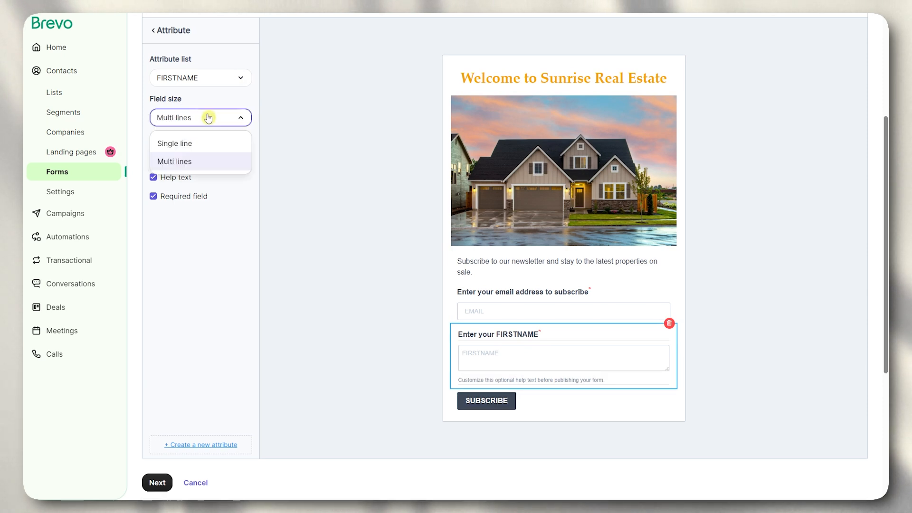
{"action": "left_click", "coordinate": [200, 144]}
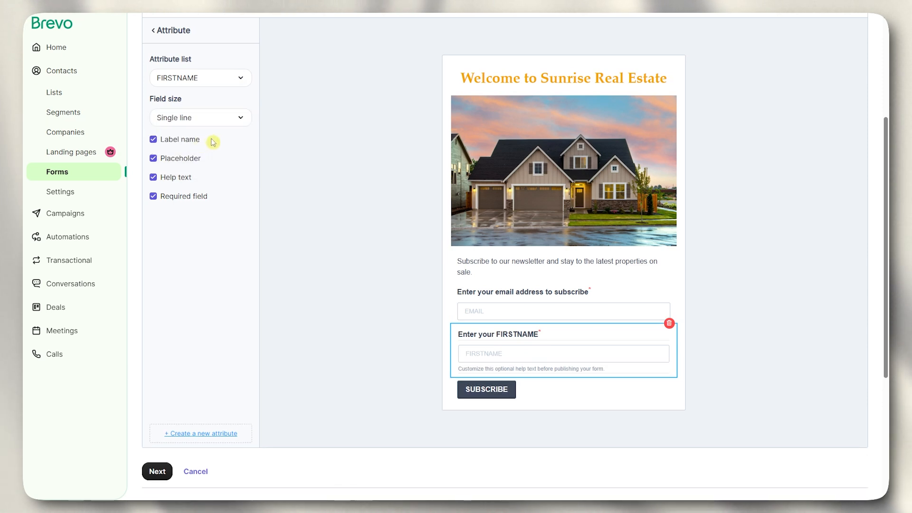
- Toggle the FIRSTNAME placeholder, label and help text, then delete the block
{"action": "left_click", "coordinate": [198, 160]}
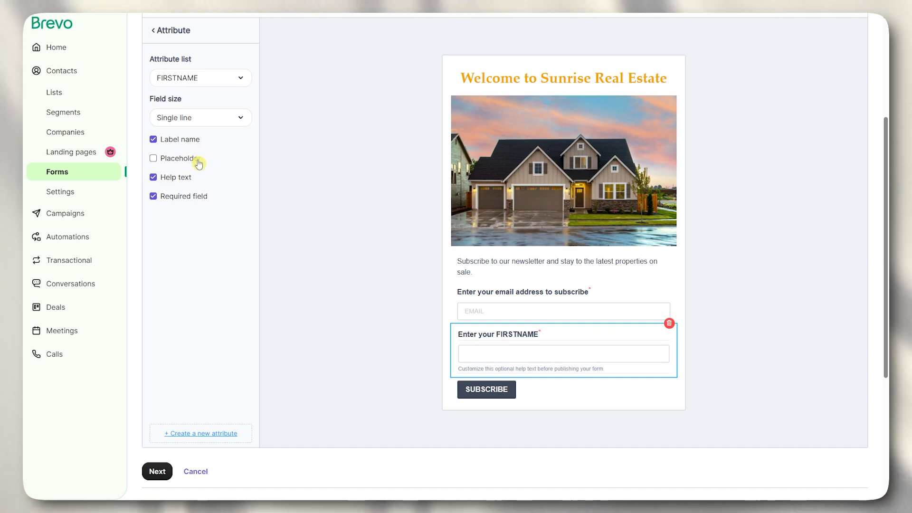
{"action": "left_click", "coordinate": [194, 146]}
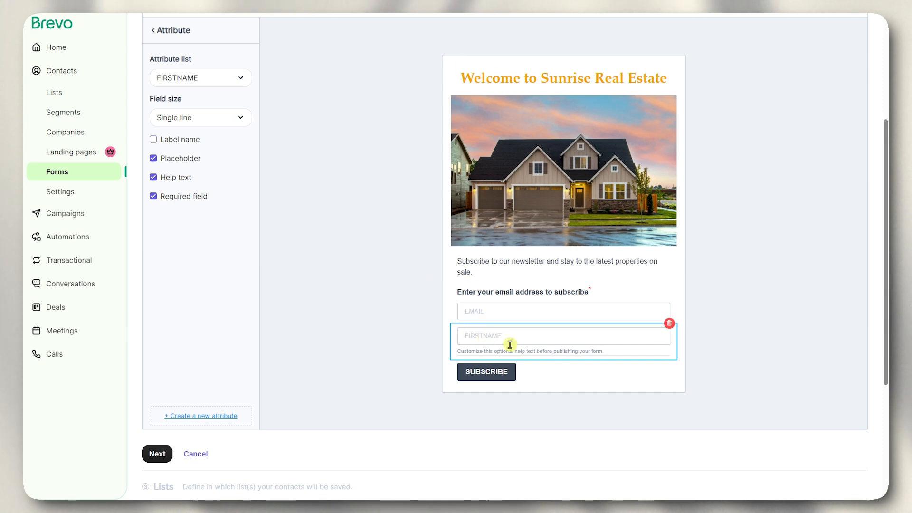
{"action": "left_click", "coordinate": [184, 179]}
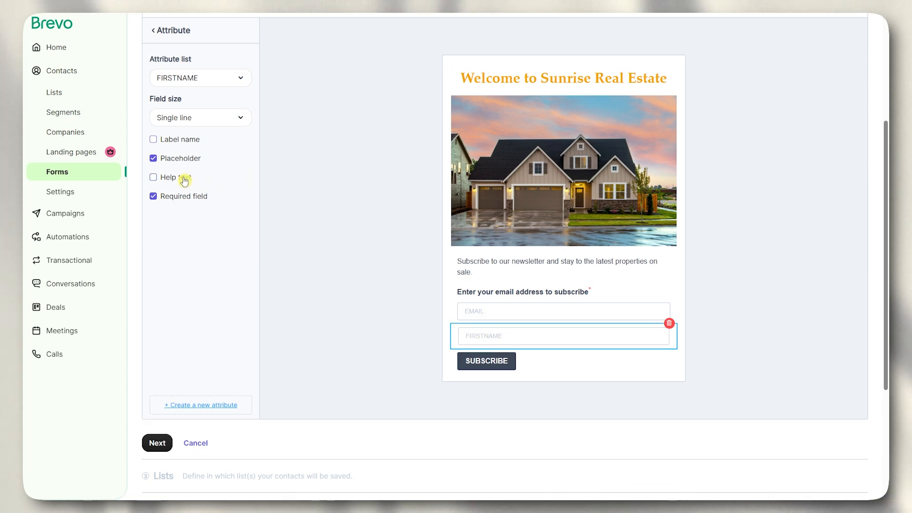
{"action": "left_click", "coordinate": [189, 142]}
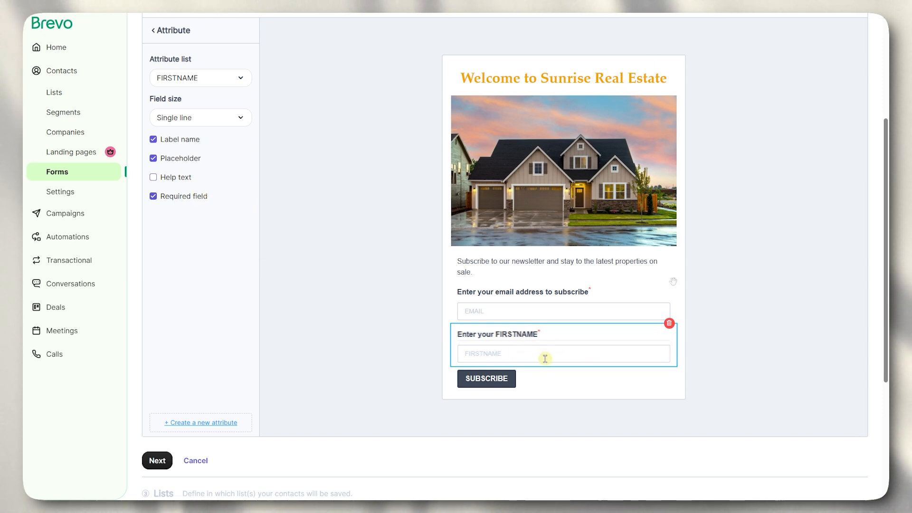
{"action": "left_click", "coordinate": [669, 323]}
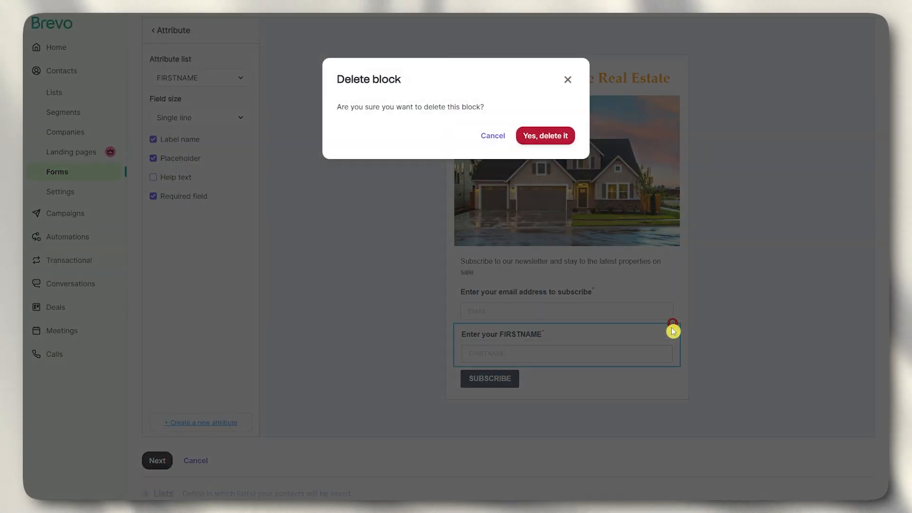
{"action": "left_click", "coordinate": [554, 137]}
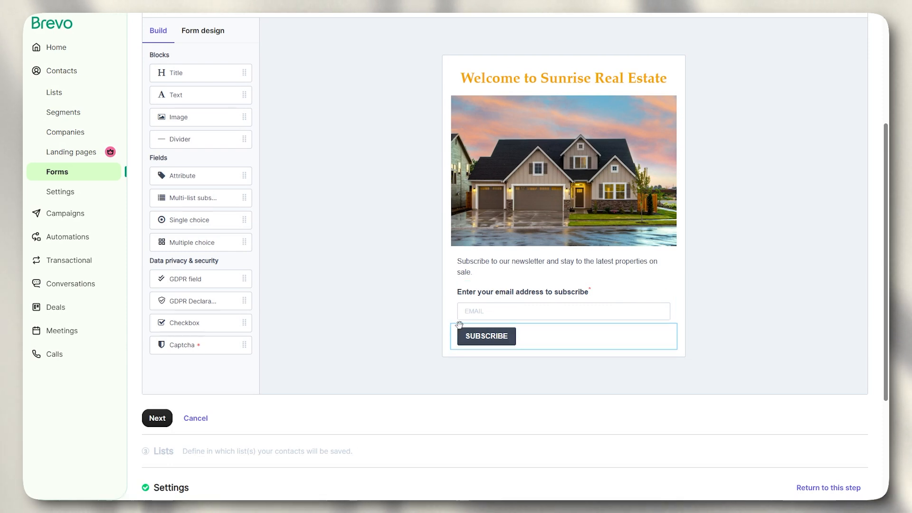
- Set the SUBSCRIBE button's font size to 15
{"action": "left_click", "coordinate": [506, 341]}
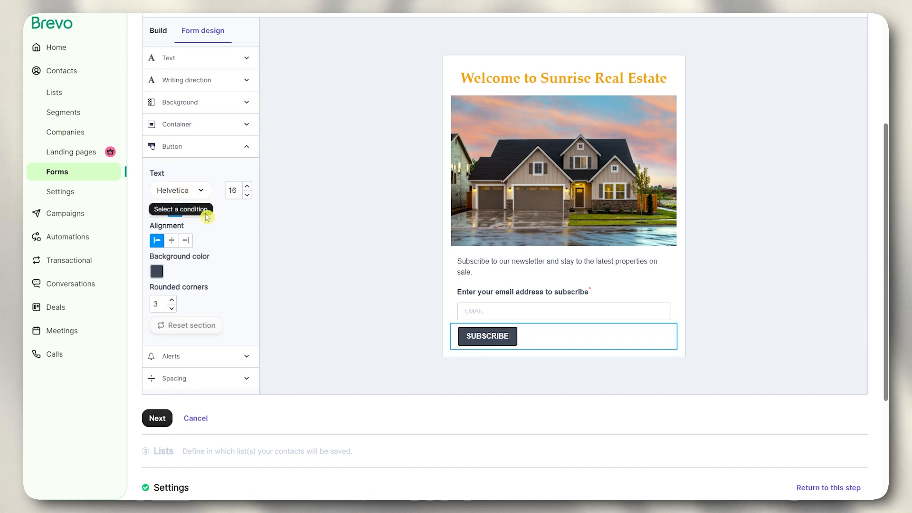
{"action": "left_click", "coordinate": [249, 188]}
{"action": "left_click", "coordinate": [250, 188]}
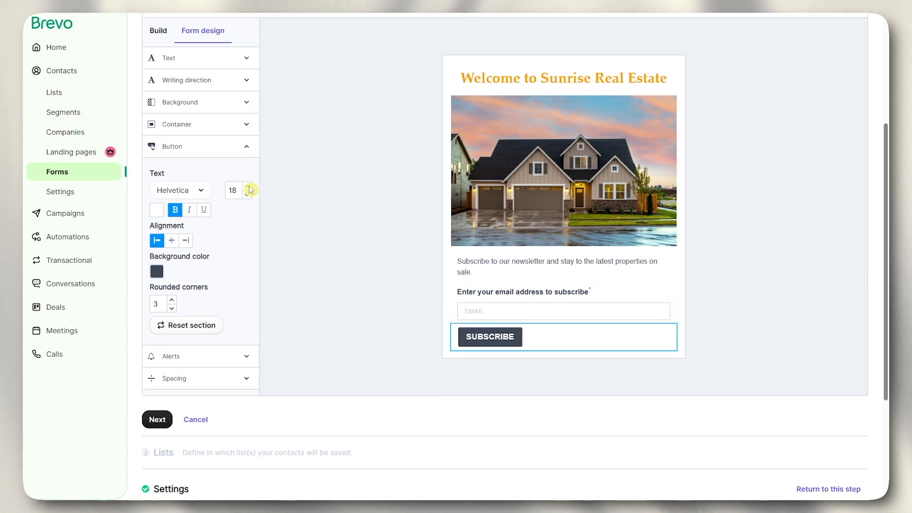
{"action": "left_click", "coordinate": [250, 188]}
{"action": "left_click", "coordinate": [249, 188]}
{"action": "left_click", "coordinate": [250, 188]}
{"action": "left_click", "coordinate": [249, 188]}
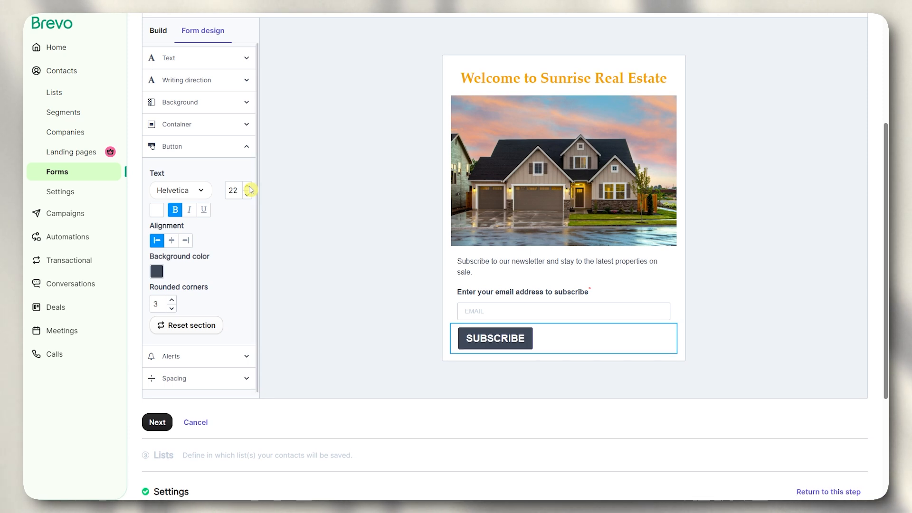
{"action": "left_click", "coordinate": [250, 188]}
{"action": "left_click", "coordinate": [249, 197]}
{"action": "left_click", "coordinate": [249, 197]}
{"action": "left_click", "coordinate": [249, 197]}
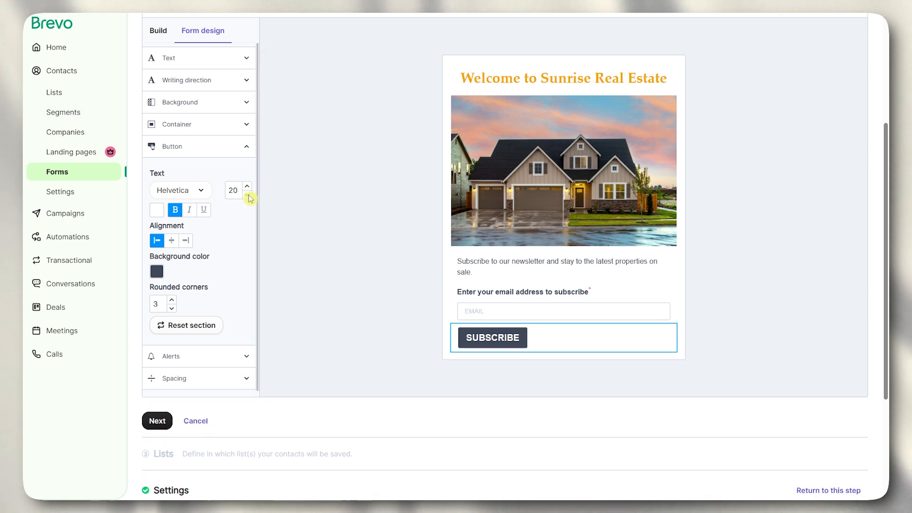
{"action": "left_click", "coordinate": [249, 197]}
{"action": "left_click", "coordinate": [249, 196]}
{"action": "left_click", "coordinate": [249, 197]}
{"action": "left_click", "coordinate": [249, 196]}
{"action": "left_click", "coordinate": [249, 197]}
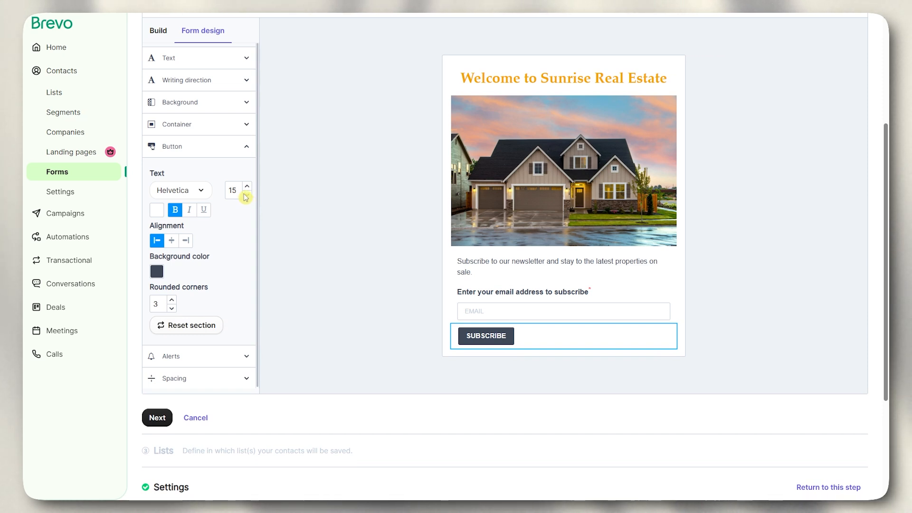
{"action": "left_click", "coordinate": [156, 209]}
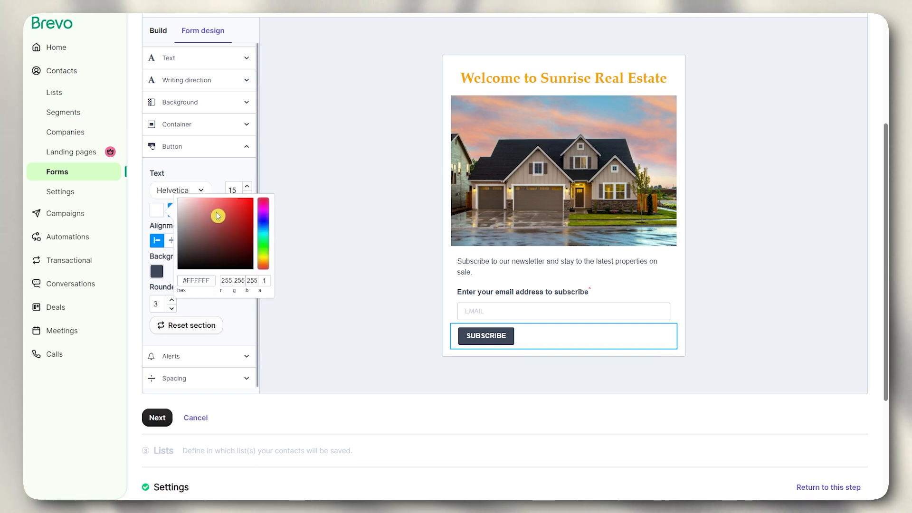
{"action": "left_click", "coordinate": [312, 206]}
- Try centering the SUBSCRIBE button, then keep it left-aligned
{"action": "left_click", "coordinate": [506, 335]}
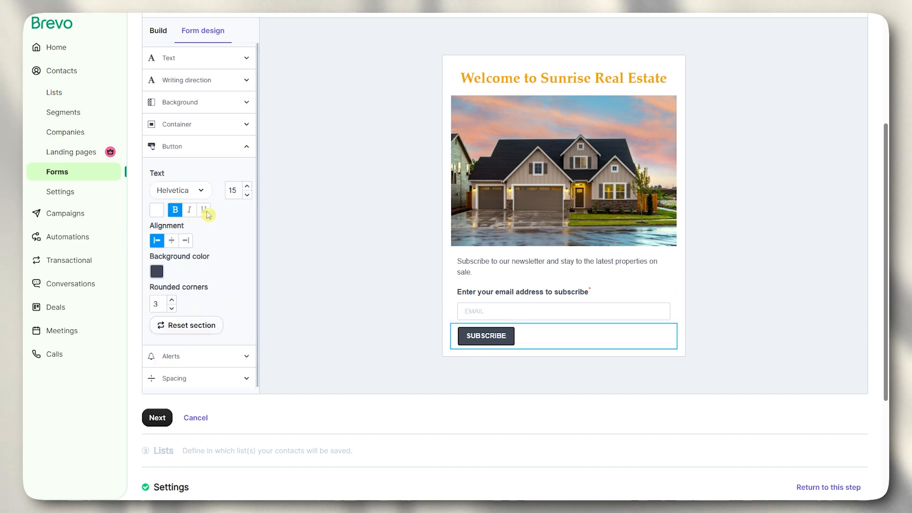
{"action": "left_click", "coordinate": [173, 242]}
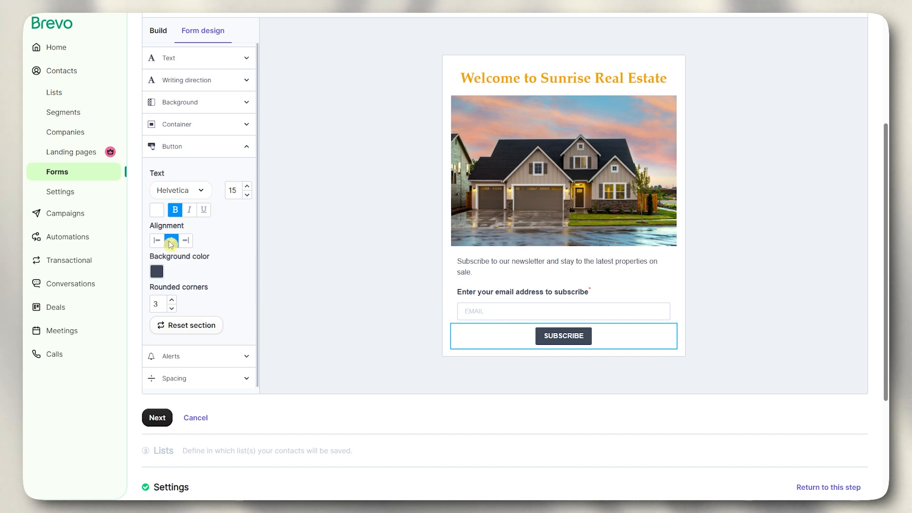
{"action": "left_click", "coordinate": [157, 241]}
{"action": "left_click", "coordinate": [157, 272]}
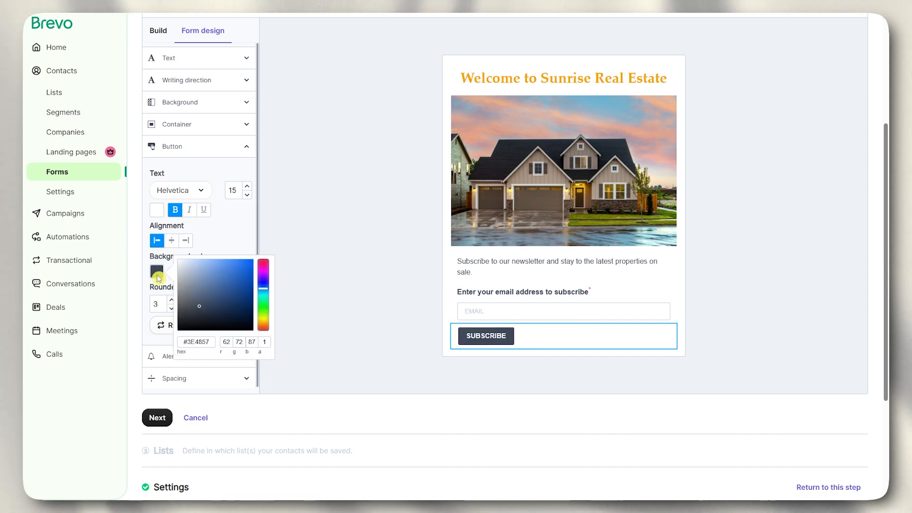
{"action": "left_click", "coordinate": [163, 304]}
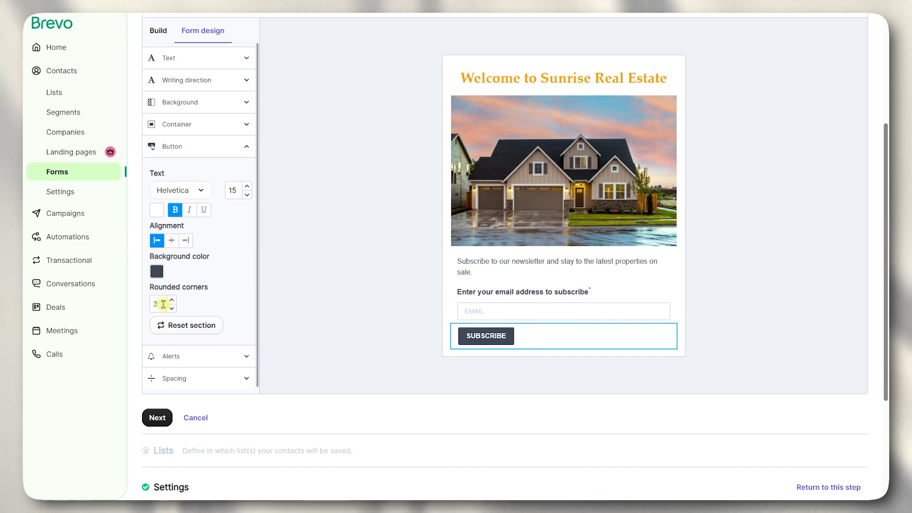
{"action": "left_click", "coordinate": [317, 292]}
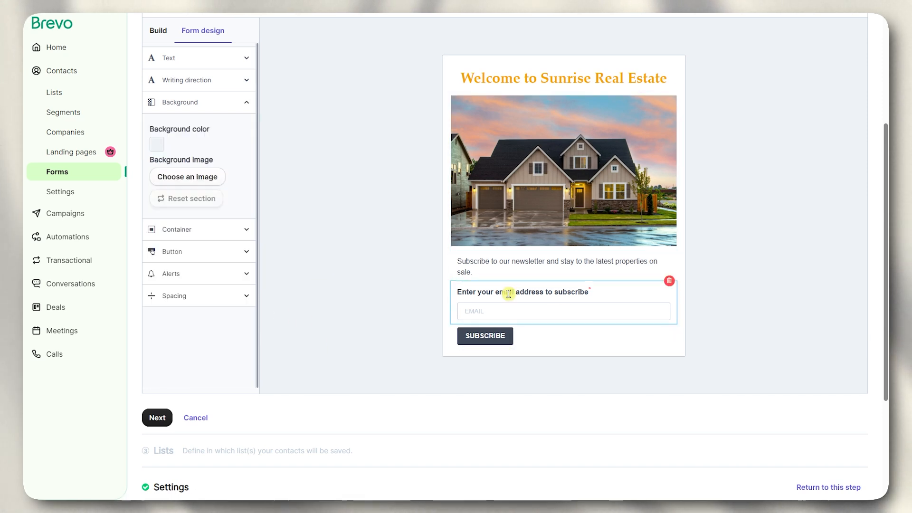
- Give the SUBSCRIBE button an orange background color (#FA8E04)
{"action": "left_click", "coordinate": [506, 342]}
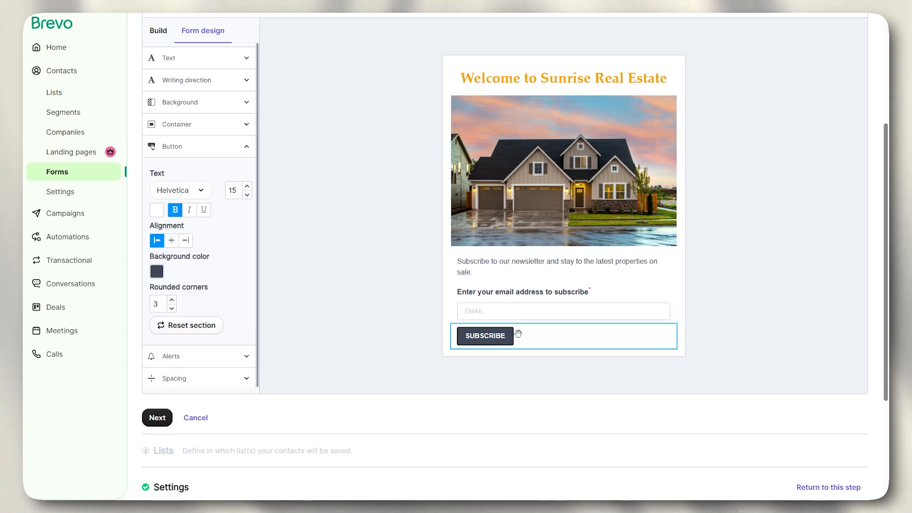
{"action": "left_click", "coordinate": [159, 272]}
{"action": "left_click", "coordinate": [263, 323]}
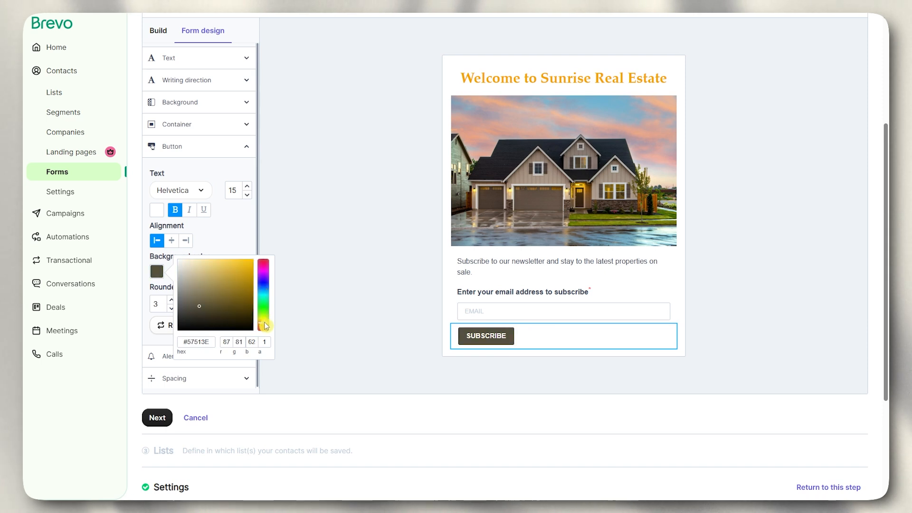
{"action": "left_click", "coordinate": [251, 266]}
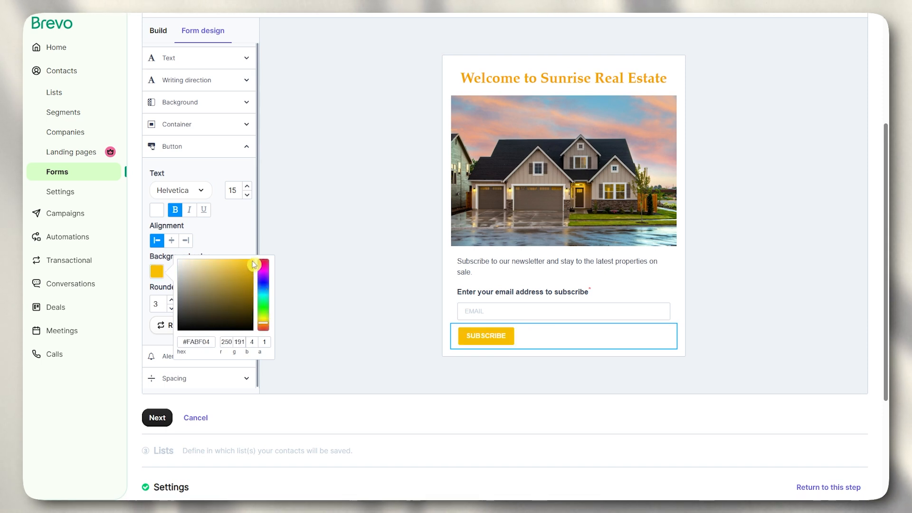
{"action": "left_click", "coordinate": [266, 327]}
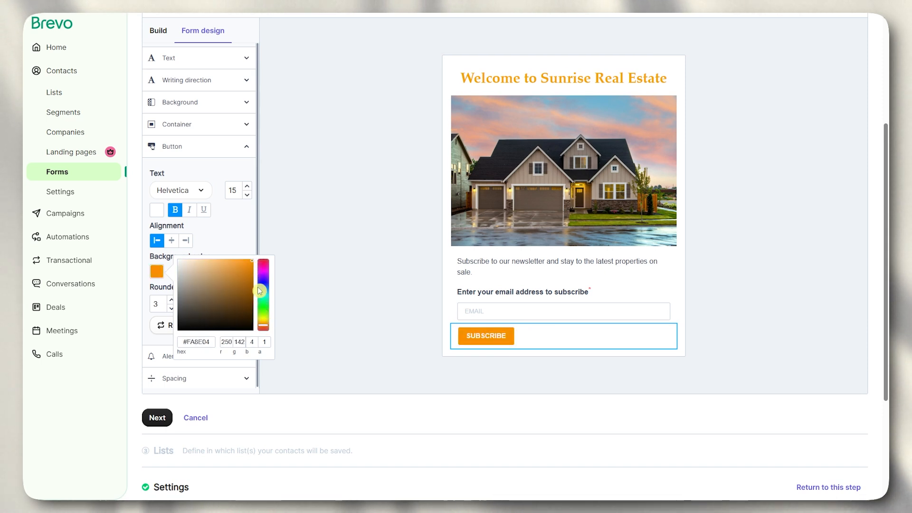
{"action": "left_click", "coordinate": [334, 238]}
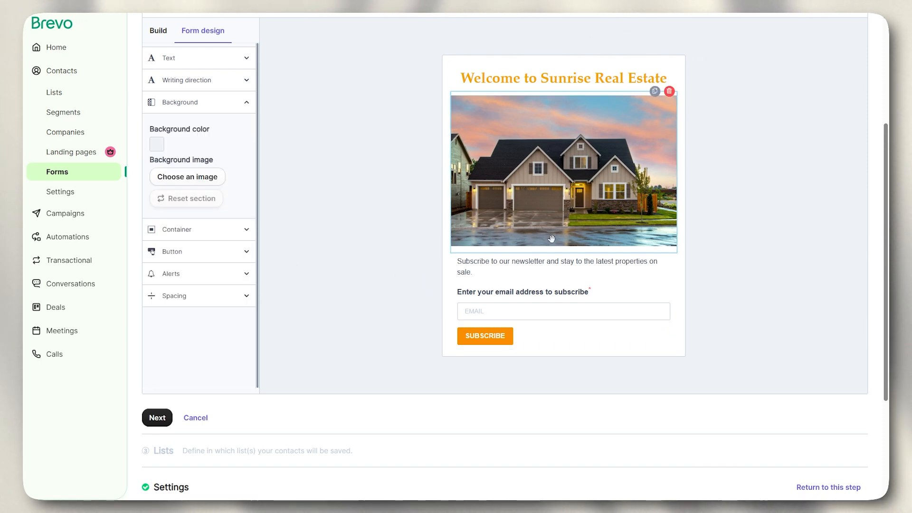
{"action": "left_click", "coordinate": [160, 33]}
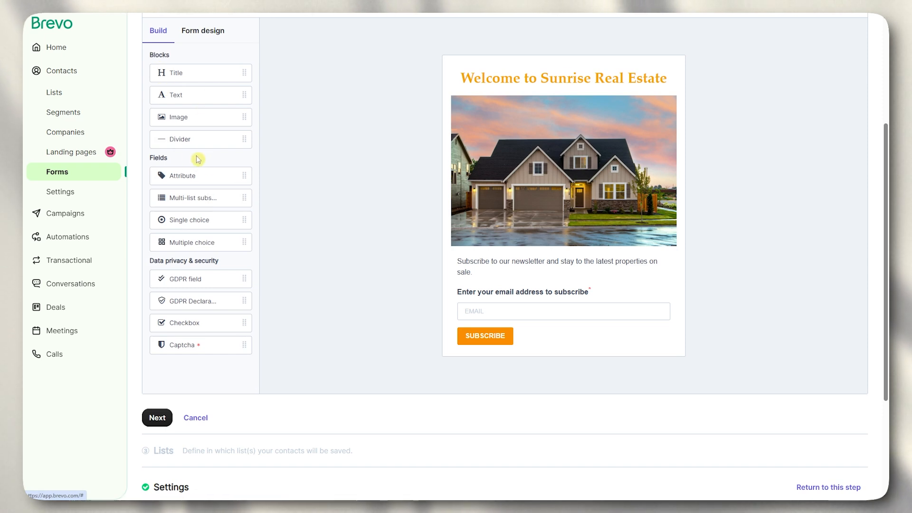
{"action": "scroll", "coordinate": [287, 246], "scroll_direction": "up", "scroll_amount": 5}
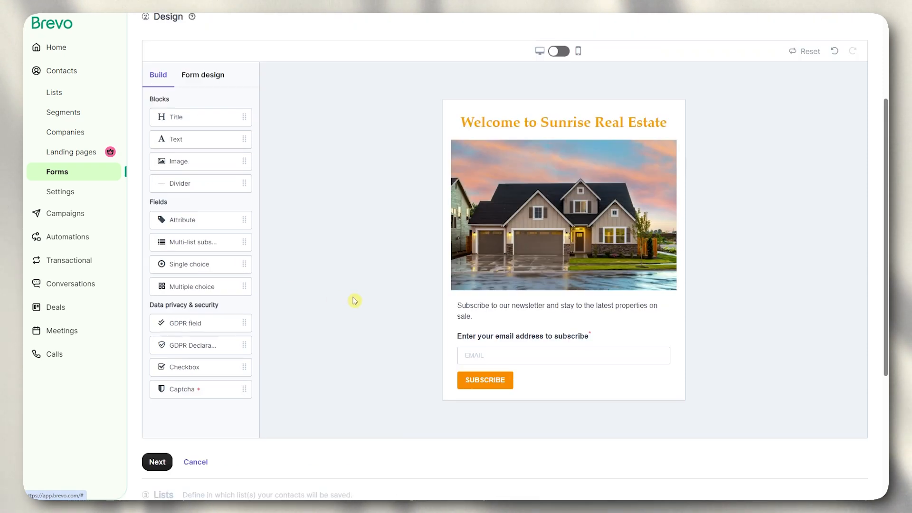
{"action": "scroll", "coordinate": [440, 265], "scroll_direction": "down", "scroll_amount": 2}
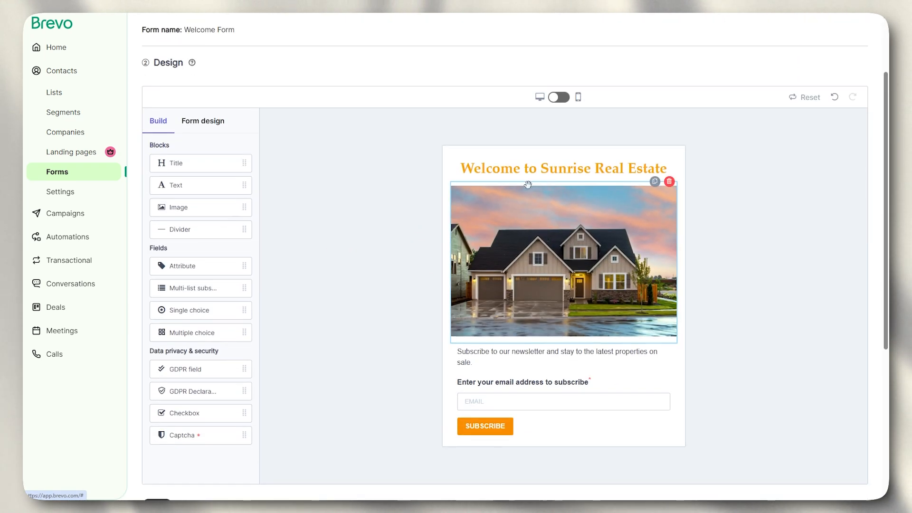
{"action": "left_click", "coordinate": [559, 97]}
{"action": "scroll", "coordinate": [549, 237], "scroll_direction": "down", "scroll_amount": 2}
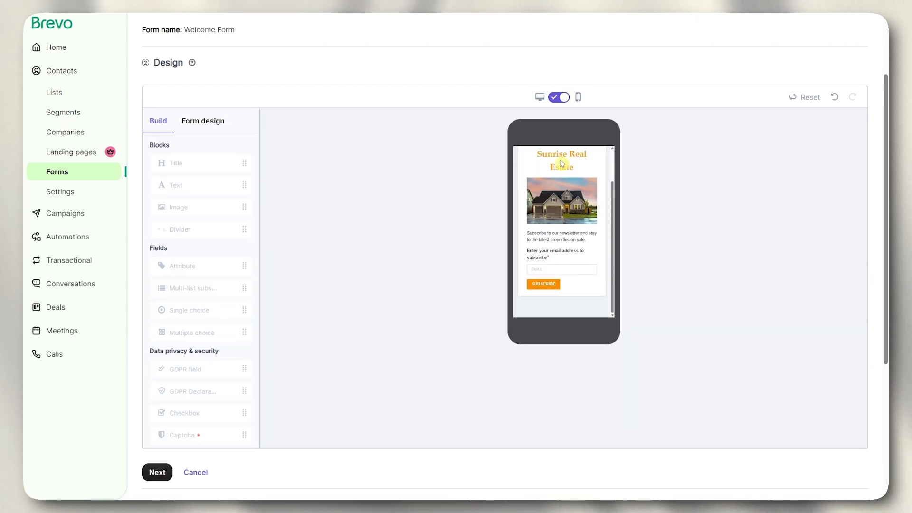
{"action": "left_click", "coordinate": [565, 100]}
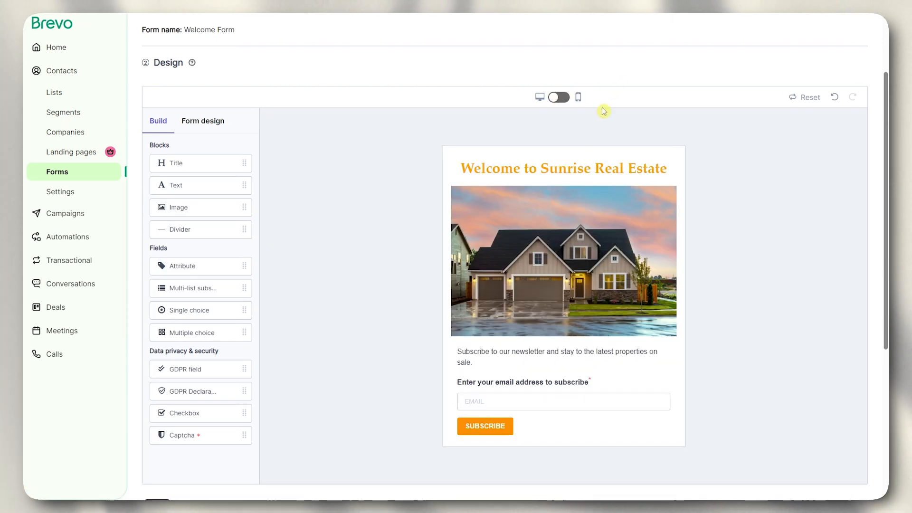
{"action": "scroll", "coordinate": [527, 220], "scroll_direction": "down", "scroll_amount": 1}
{"action": "scroll", "coordinate": [527, 219], "scroll_direction": "down", "scroll_amount": 2}
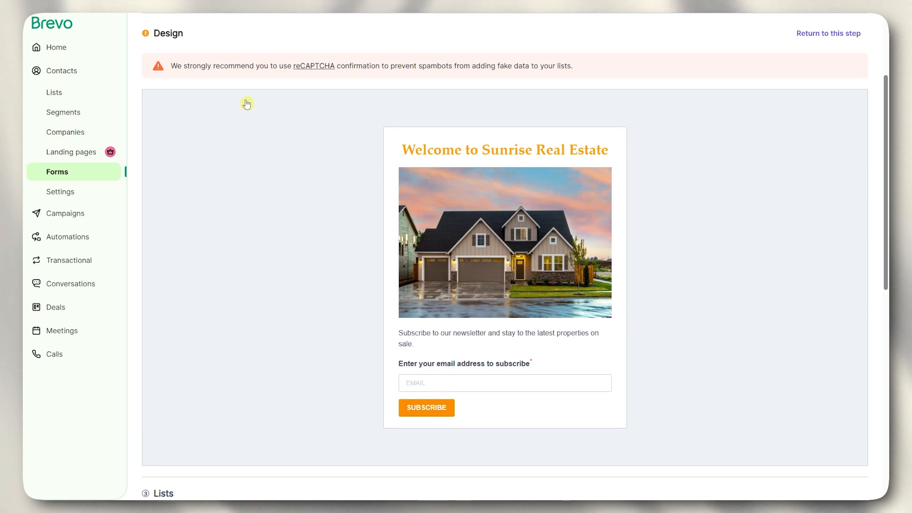
{"action": "left_click_drag", "start_coordinate": [177, 65], "coordinate": [361, 67]}
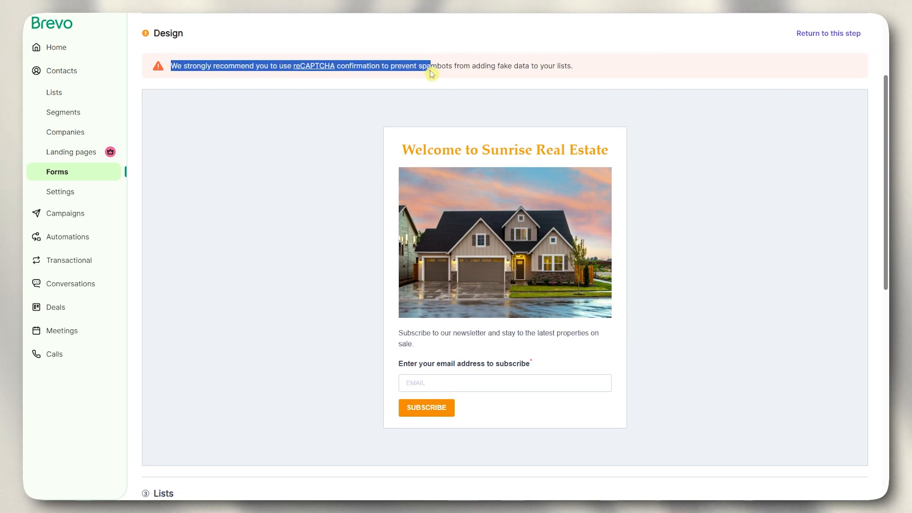
{"action": "left_click_drag", "start_coordinate": [459, 68], "coordinate": [576, 70]}
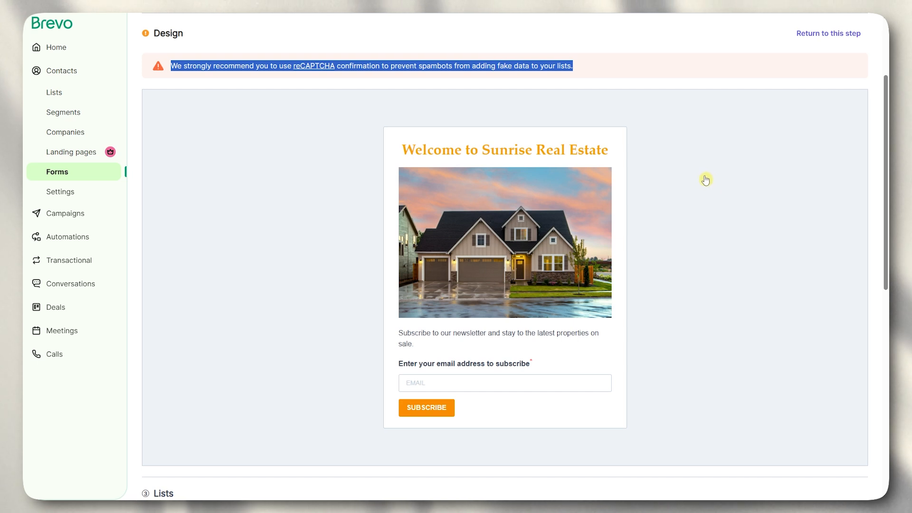
{"action": "left_click", "coordinate": [691, 175]}
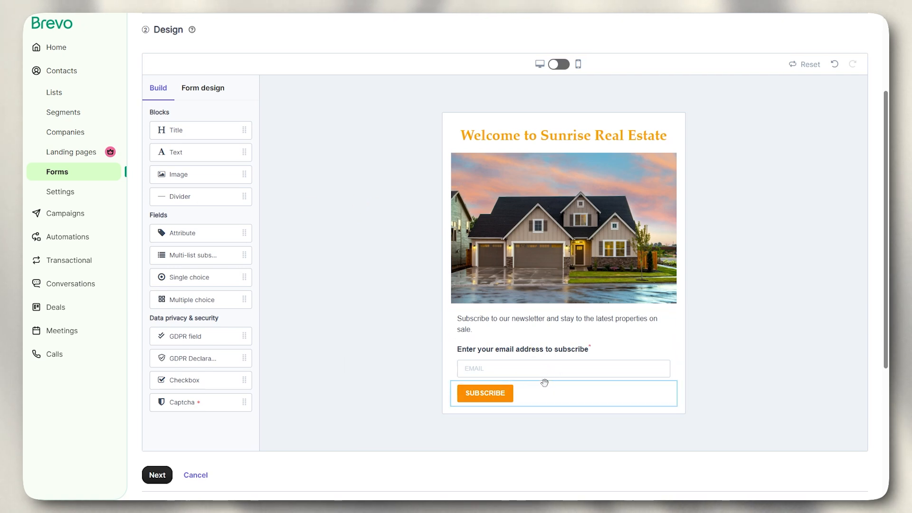
- Place a Captcha block between the email field and SUBSCRIBE, set to reCAPTCHA v3
{"action": "left_click_drag", "start_coordinate": [154, 319], "coordinate": [262, 317]}
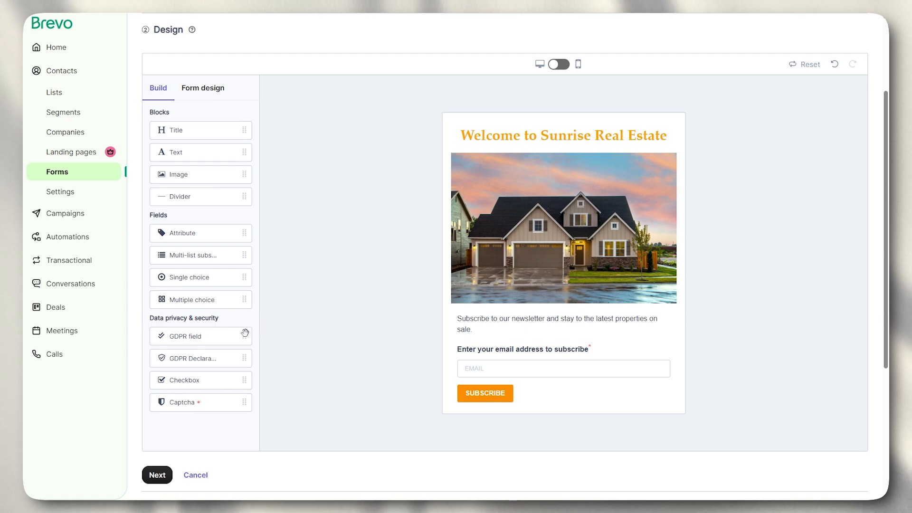
{"action": "left_click_drag", "start_coordinate": [182, 405], "coordinate": [520, 355]}
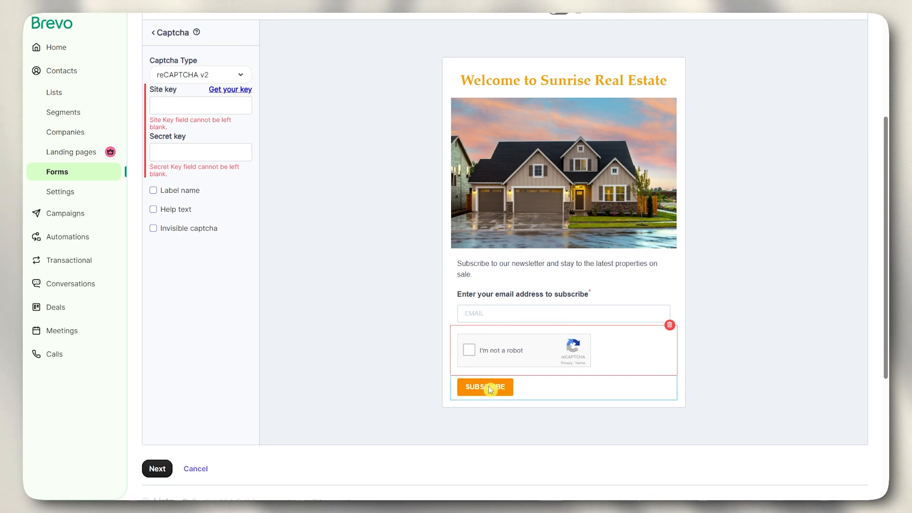
{"action": "left_click", "coordinate": [713, 281]}
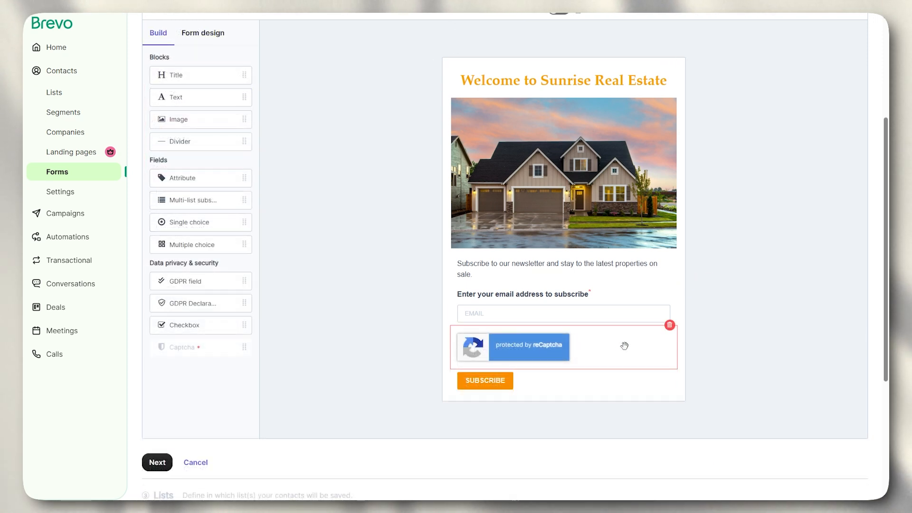
{"action": "left_click", "coordinate": [620, 358]}
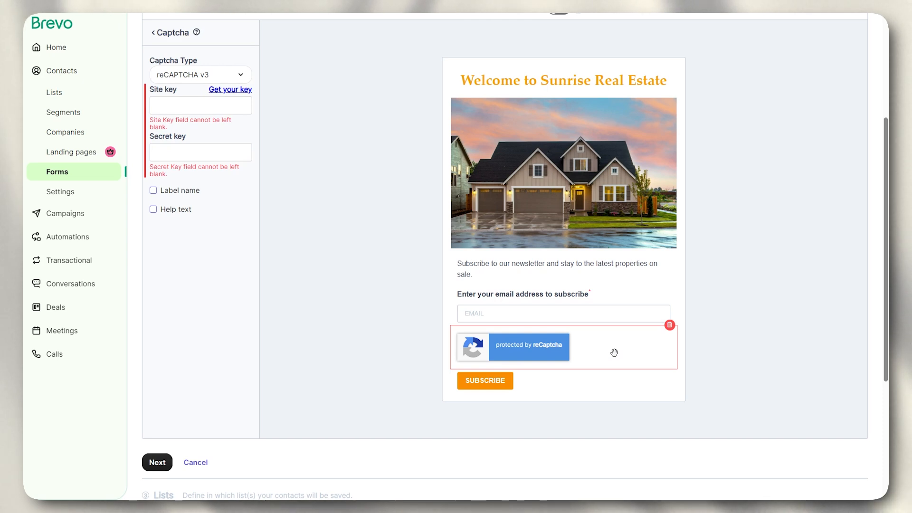
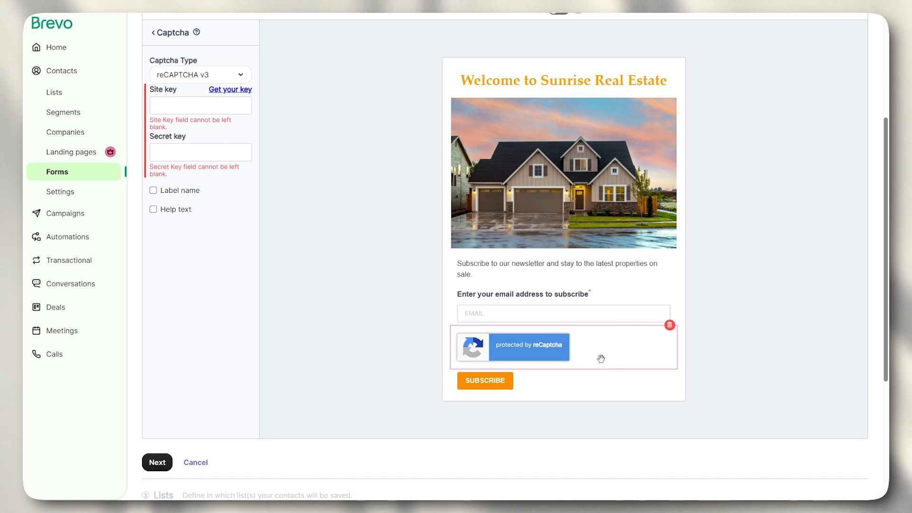
- Note the Captcha block's required Site key and Secret key fields, then select the block
{"action": "left_click", "coordinate": [209, 101]}
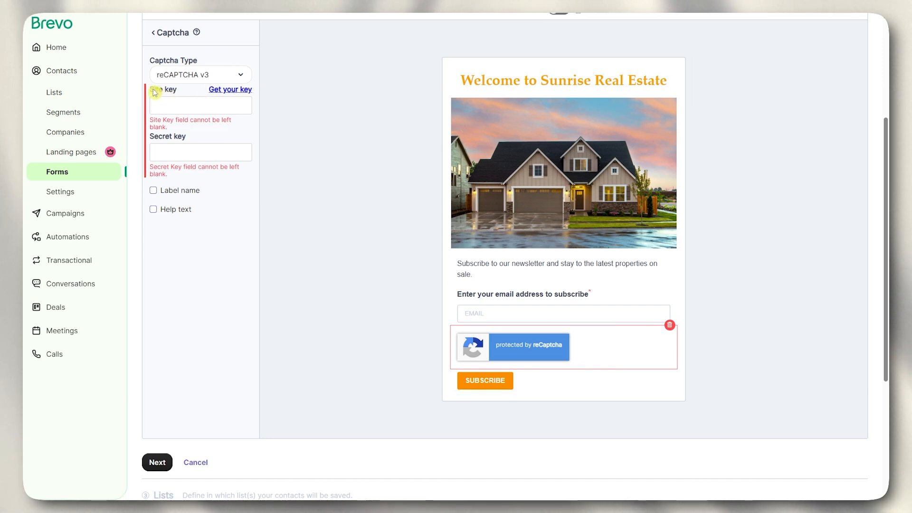
{"action": "left_click_drag", "start_coordinate": [159, 136], "coordinate": [203, 139]}
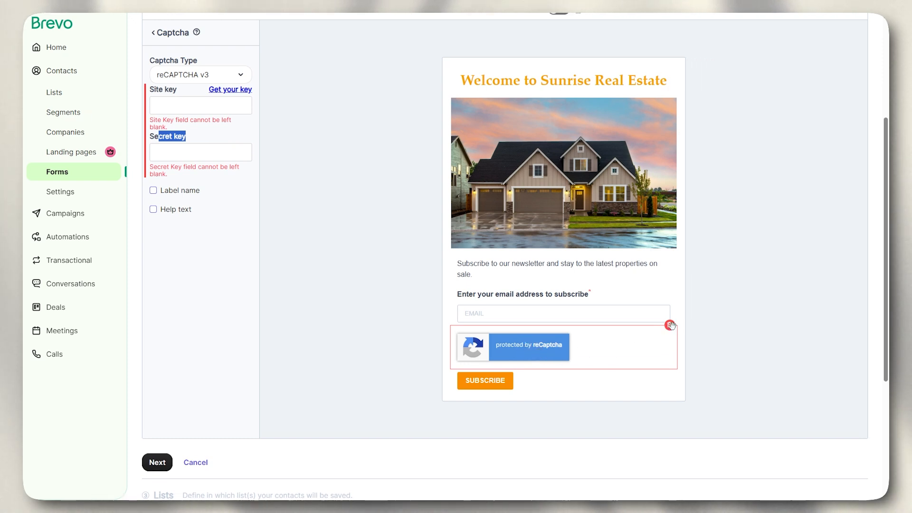
{"action": "left_click", "coordinate": [708, 327]}
{"action": "left_click", "coordinate": [657, 338]}
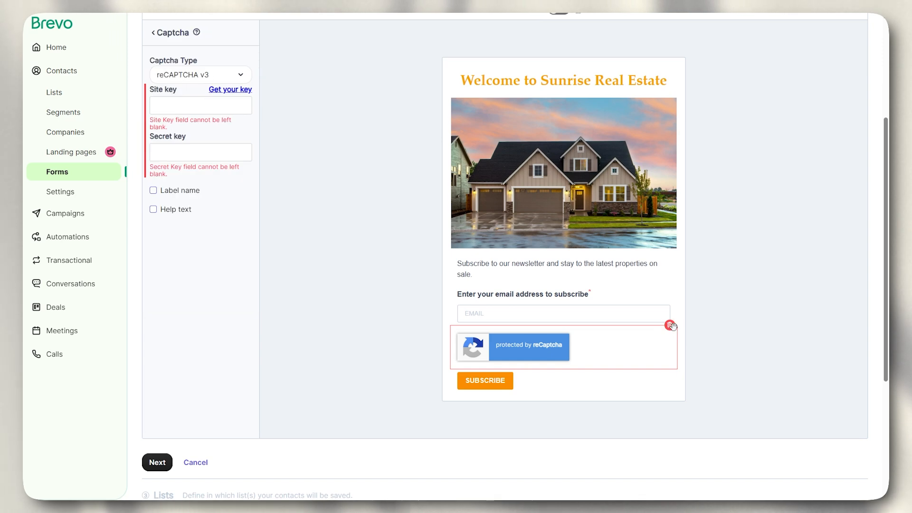
- Delete the Captcha block and finish the form design to reach the Lists step
{"action": "left_click", "coordinate": [671, 326]}
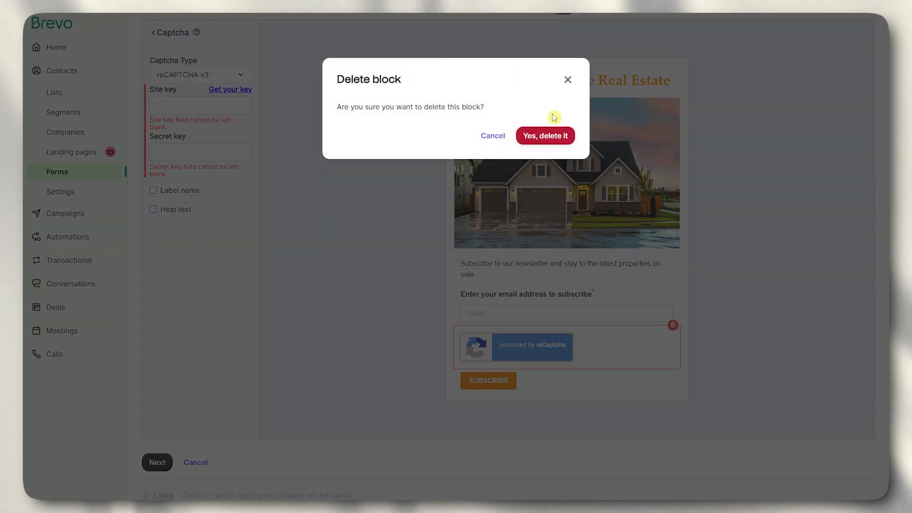
{"action": "left_click", "coordinate": [562, 138]}
{"action": "left_click", "coordinate": [349, 208]}
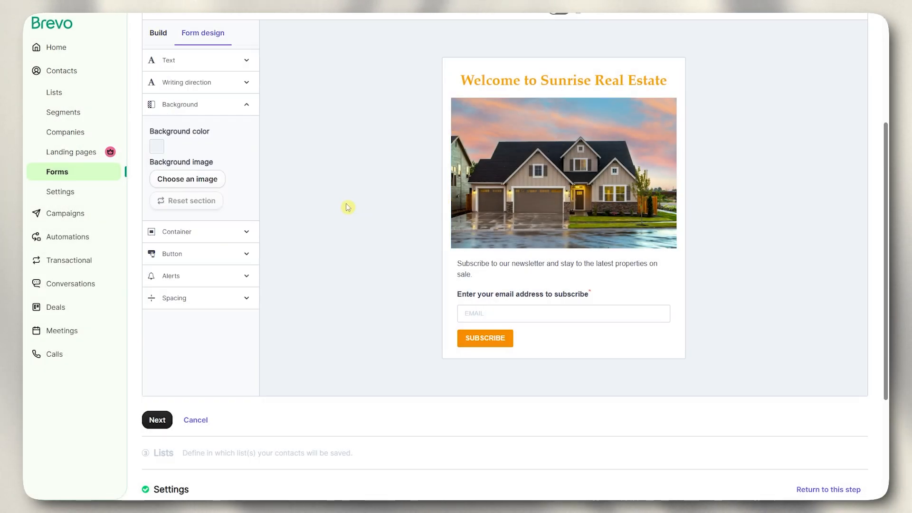
{"action": "left_click", "coordinate": [158, 421]}
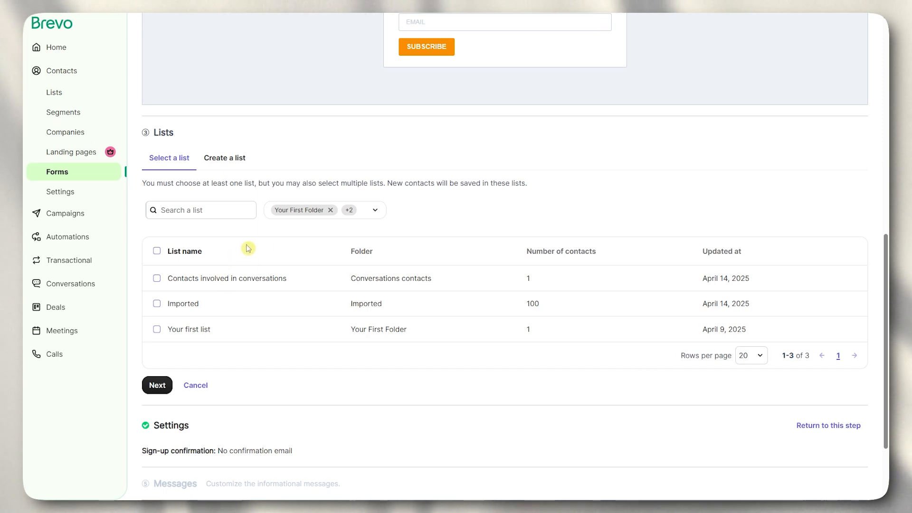
- Scroll through the Lists step to review the available contact lists, including Imported
{"action": "left_click_drag", "start_coordinate": [887, 235], "coordinate": [887, 192]}
{"action": "scroll", "coordinate": [471, 119], "scroll_direction": "up", "scroll_amount": 2}
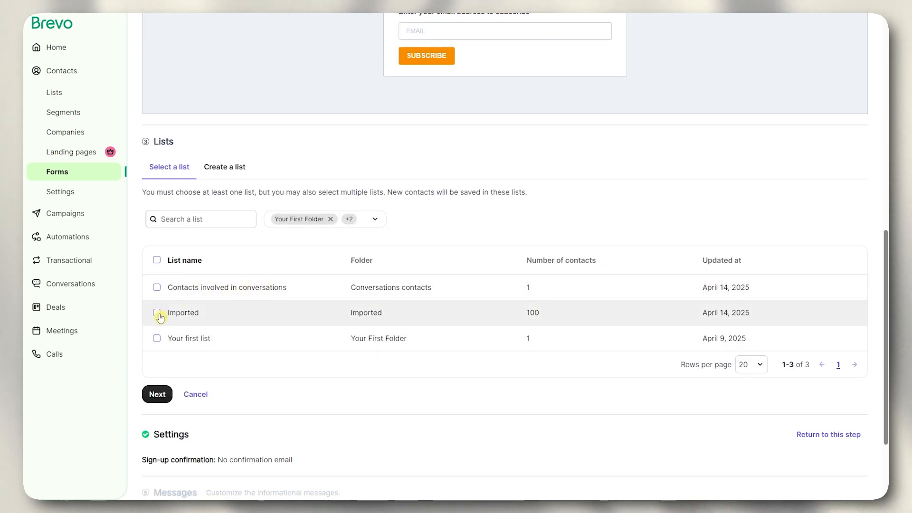
{"action": "scroll", "coordinate": [283, 309], "scroll_direction": "down", "scroll_amount": 1}
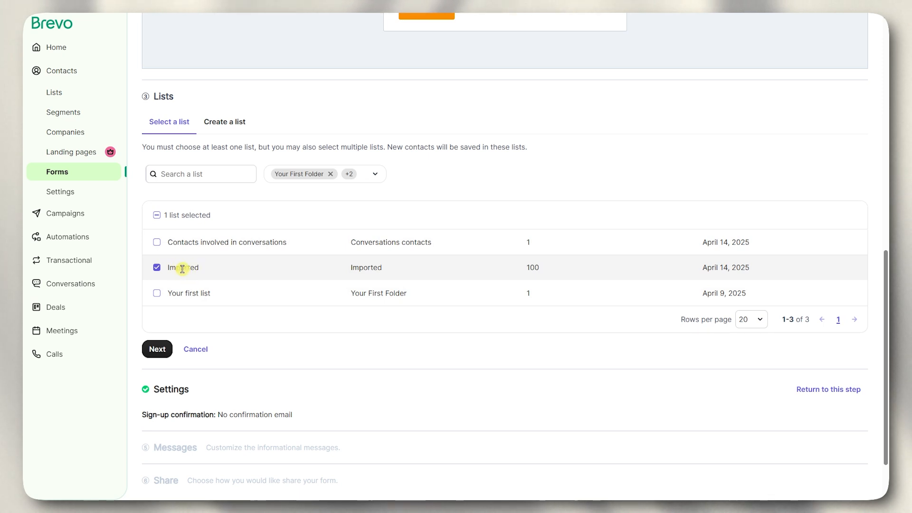
- Keep the Imported list and compare the double-confirmation and no-confirmation sign-up options
{"action": "left_click", "coordinate": [154, 350]}
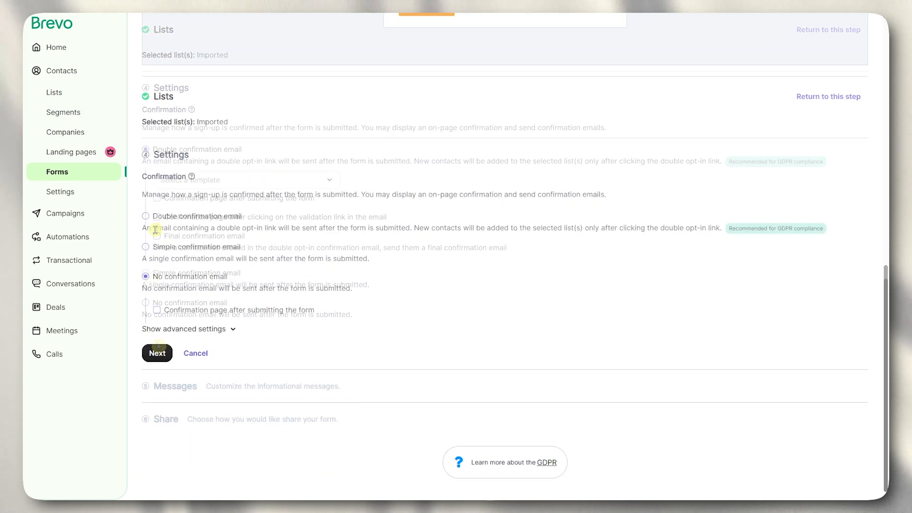
{"action": "left_click", "coordinate": [146, 217]}
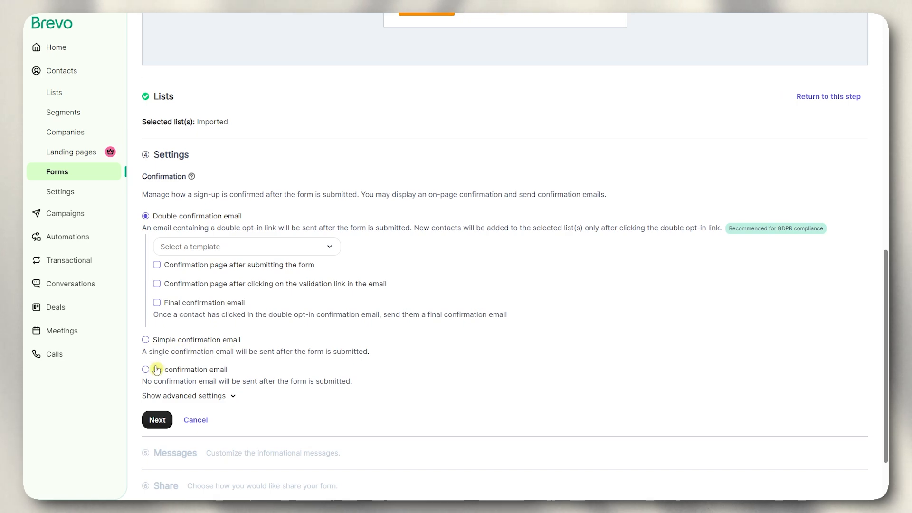
{"action": "scroll", "coordinate": [250, 379], "scroll_direction": "up", "scroll_amount": 6}
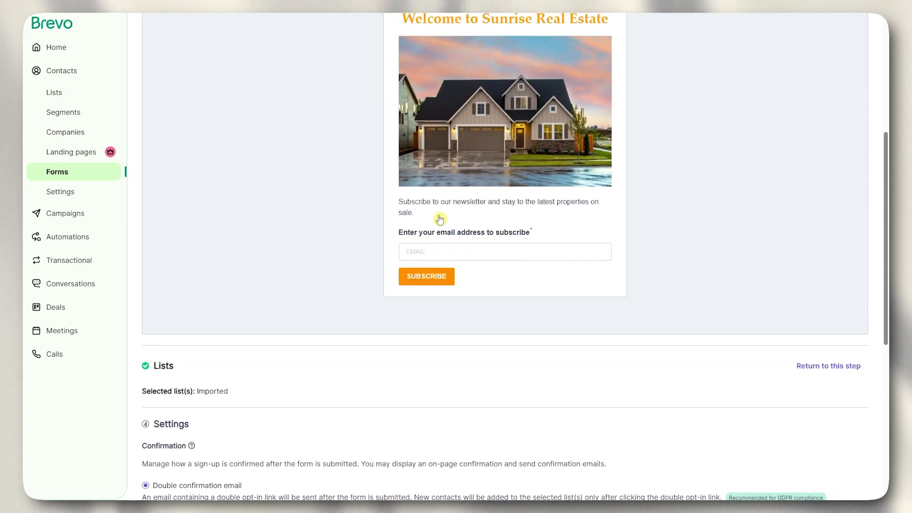
{"action": "scroll", "coordinate": [407, 286], "scroll_direction": "down", "scroll_amount": 6}
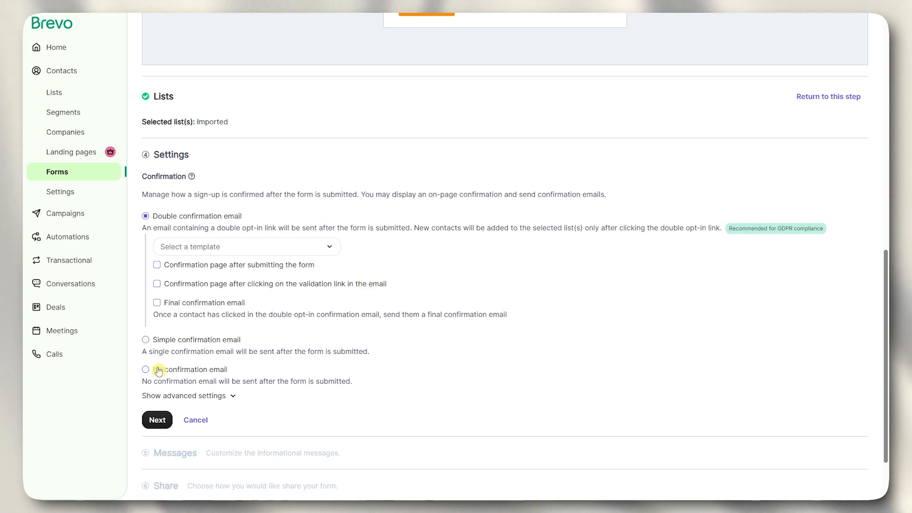
{"action": "left_click", "coordinate": [146, 370]}
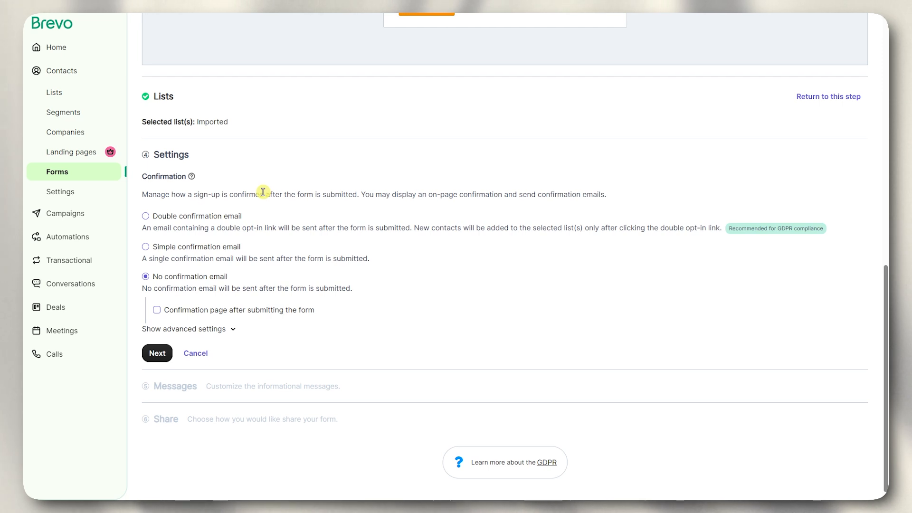
{"action": "scroll", "coordinate": [297, 196], "scroll_direction": "up", "scroll_amount": 3}
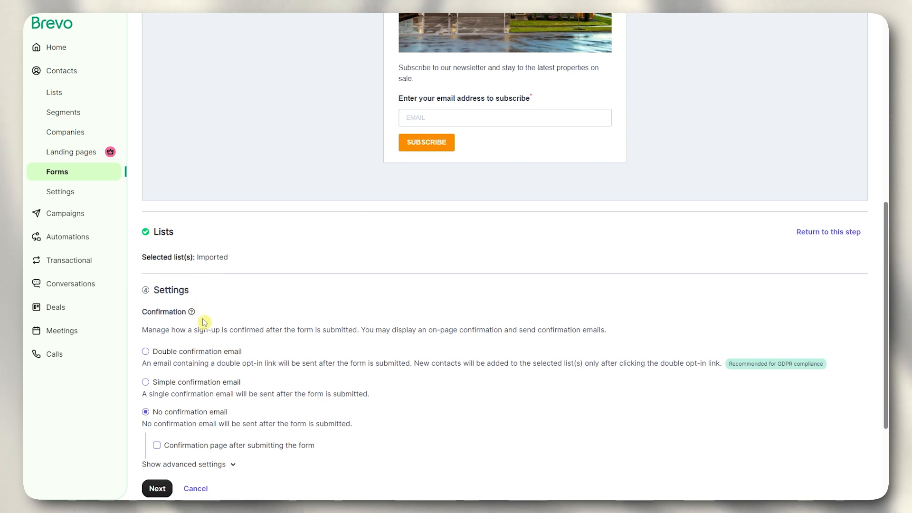
{"action": "scroll", "coordinate": [221, 323], "scroll_direction": "down", "scroll_amount": 1}
{"action": "scroll", "coordinate": [221, 323], "scroll_direction": "down", "scroll_amount": 3}
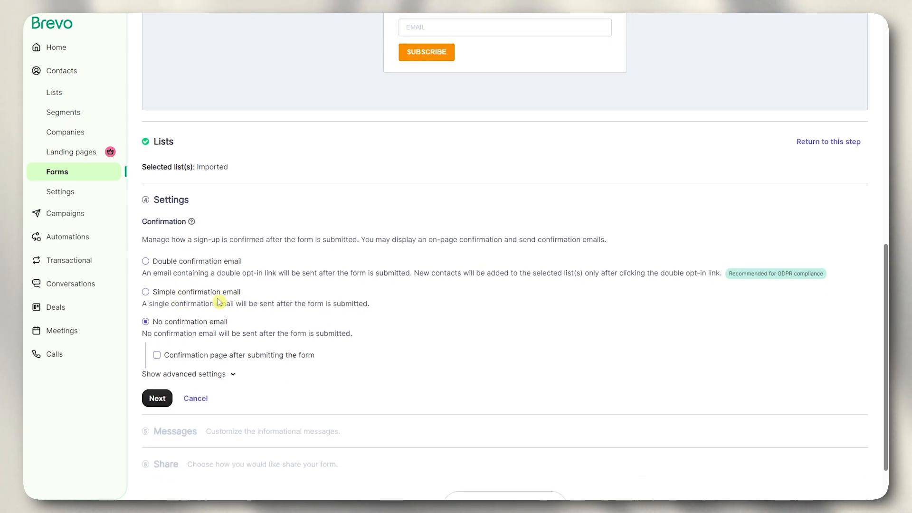
- Try the simple confirmation email option and browse its templates without choosing one
{"action": "left_click", "coordinate": [205, 292]}
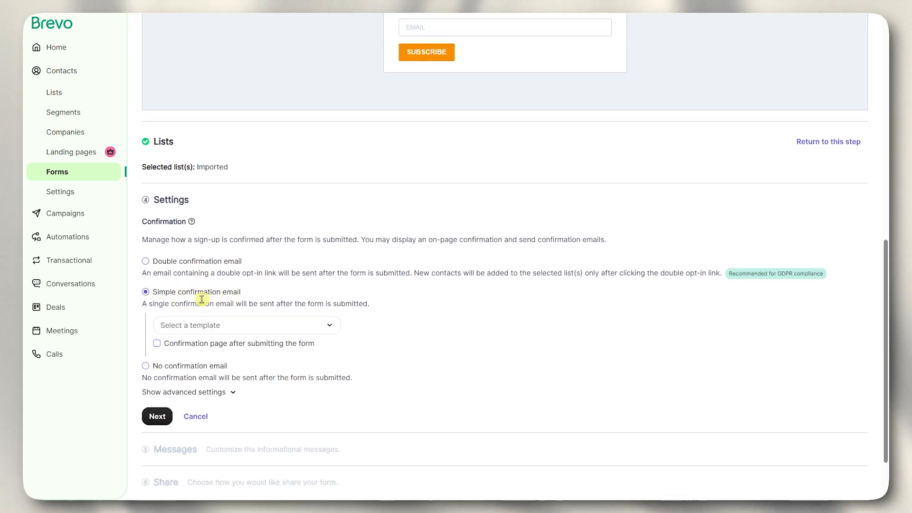
{"action": "left_click", "coordinate": [210, 325]}
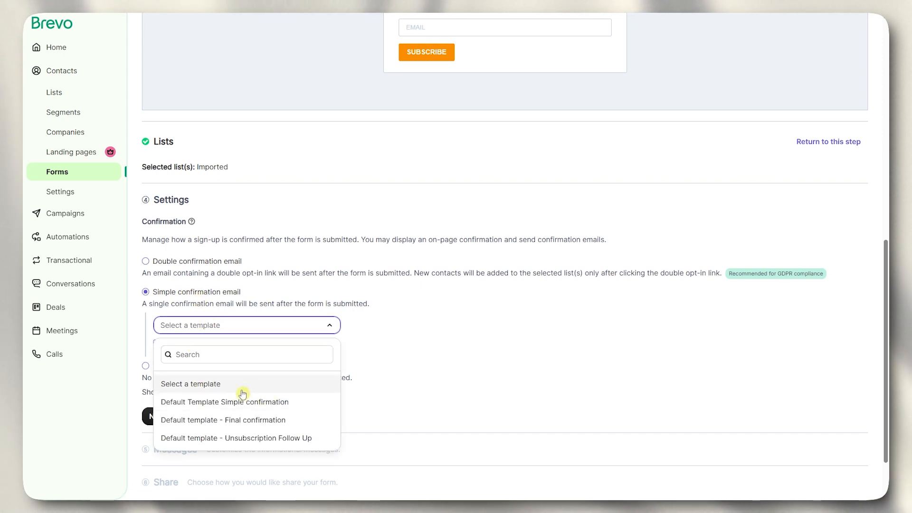
{"action": "scroll", "coordinate": [387, 185], "scroll_direction": "up", "scroll_amount": 1}
{"action": "scroll", "coordinate": [386, 185], "scroll_direction": "up", "scroll_amount": 2}
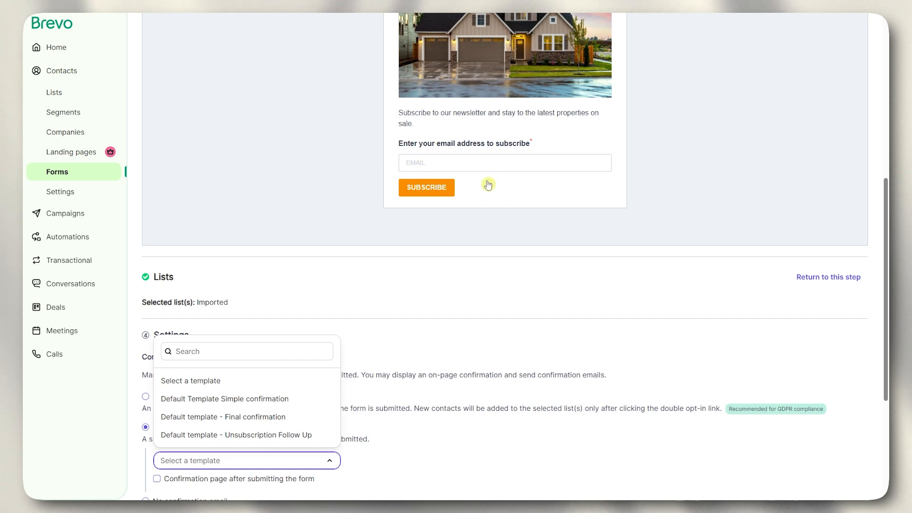
{"action": "scroll", "coordinate": [489, 200], "scroll_direction": "down", "scroll_amount": 1}
{"action": "left_click", "coordinate": [113, 401]}
- Settle on No confirmation email for sign-ups and continue to Messages
{"action": "left_click", "coordinate": [183, 351]}
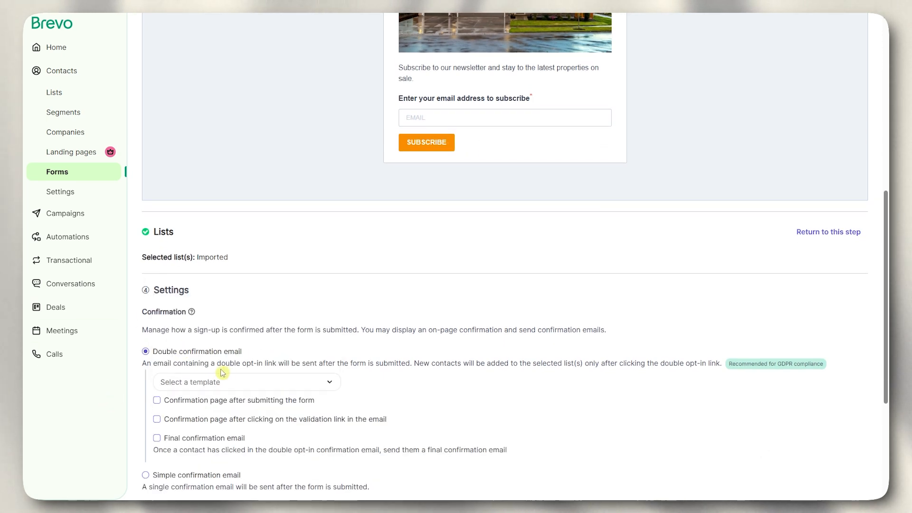
{"action": "scroll", "coordinate": [233, 361], "scroll_direction": "down", "scroll_amount": 2}
{"action": "scroll", "coordinate": [247, 338], "scroll_direction": "down", "scroll_amount": 2}
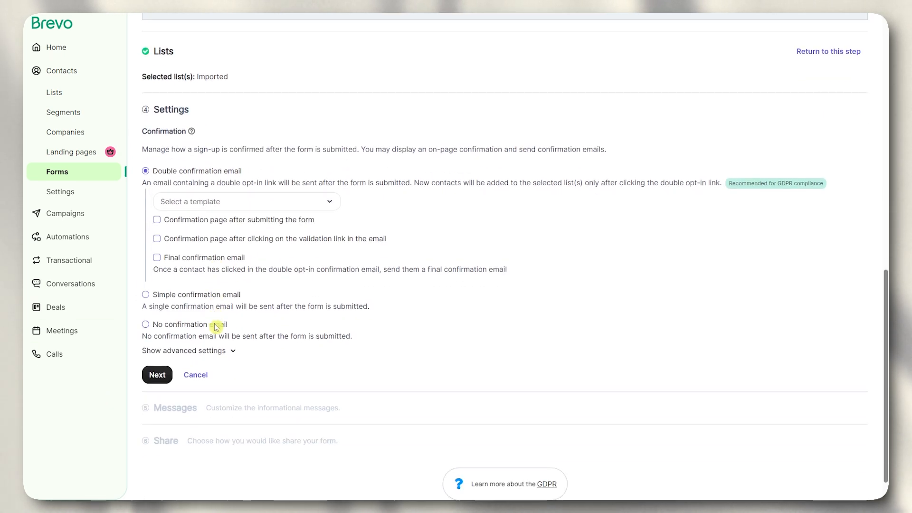
{"action": "left_click", "coordinate": [178, 322]}
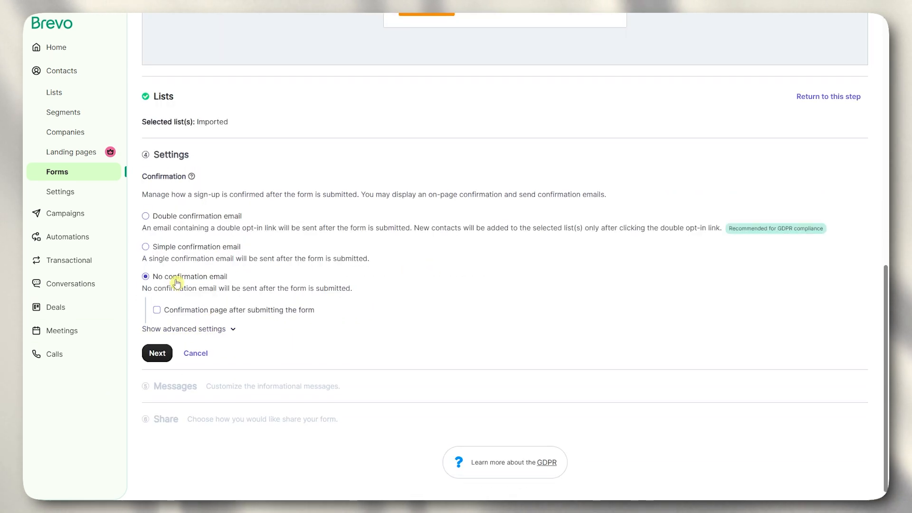
{"action": "left_click", "coordinate": [156, 355]}
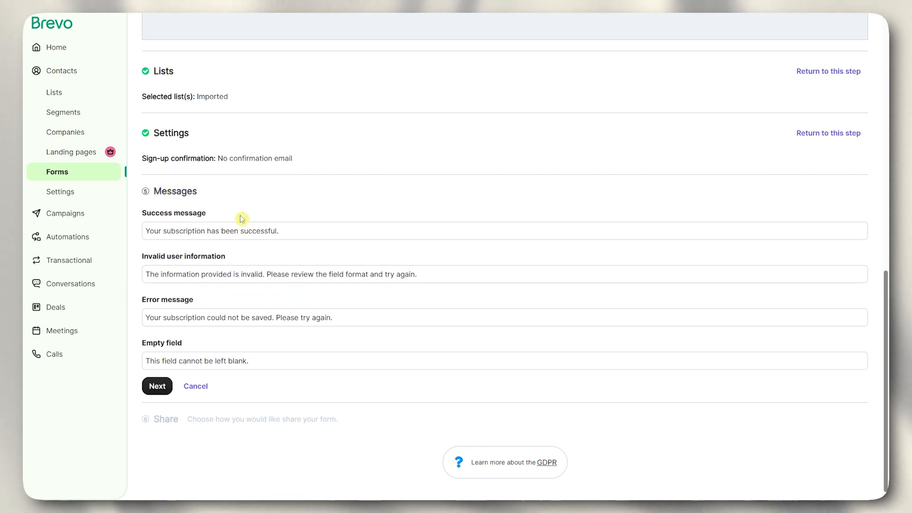
- Keep the default Success, Invalid information, Error and Empty field messages unchanged
{"action": "left_click_drag", "start_coordinate": [146, 216], "coordinate": [280, 232]}
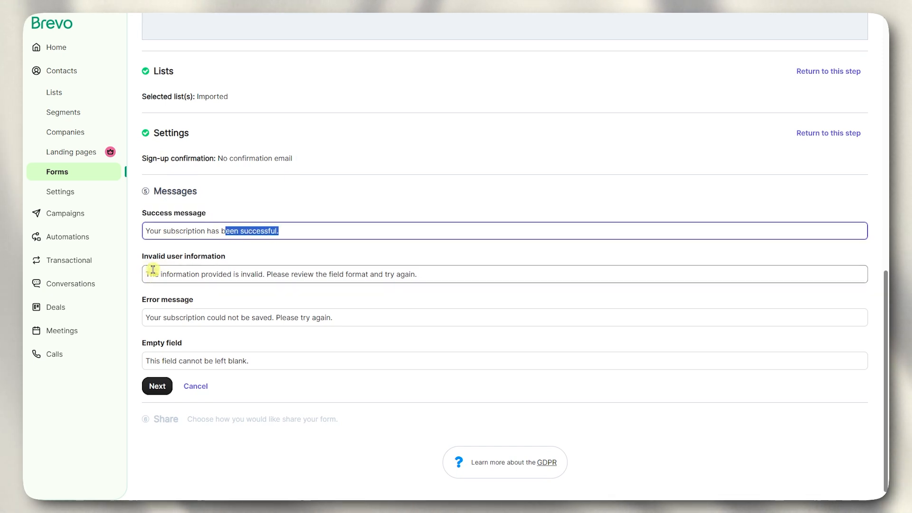
{"action": "left_click_drag", "start_coordinate": [143, 257], "coordinate": [236, 259]}
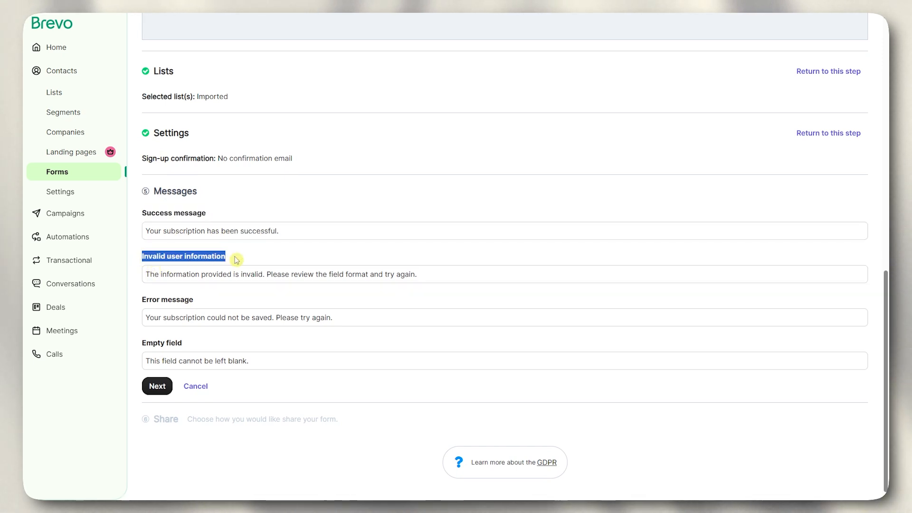
{"action": "left_click_drag", "start_coordinate": [153, 272], "coordinate": [427, 273]}
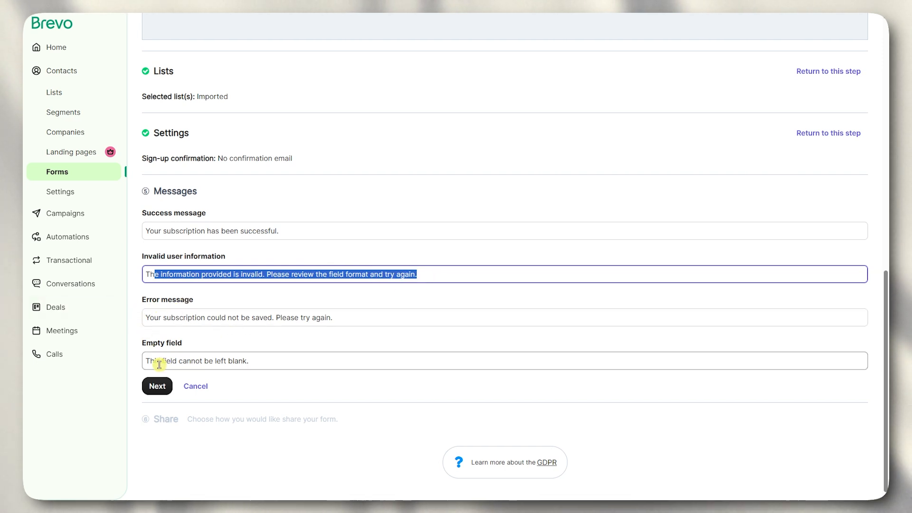
{"action": "left_click_drag", "start_coordinate": [164, 361], "coordinate": [252, 363]}
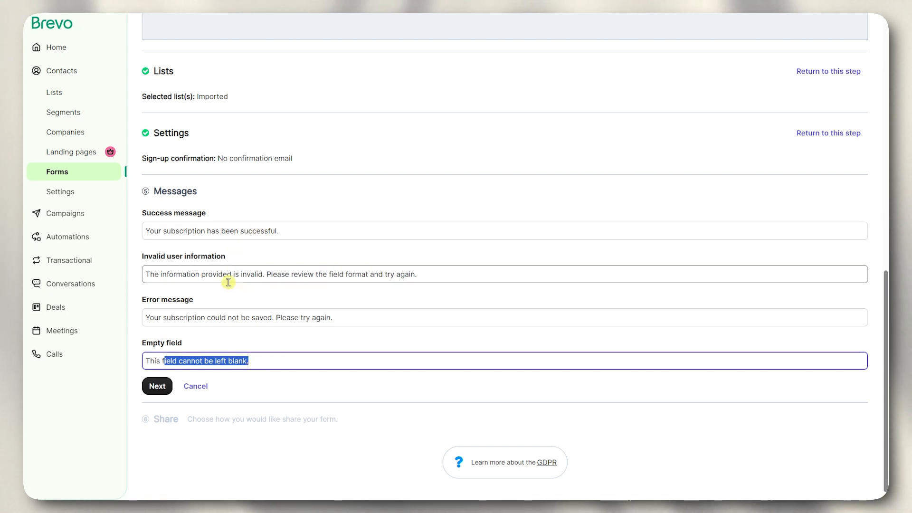
{"action": "left_click", "coordinate": [161, 387]}
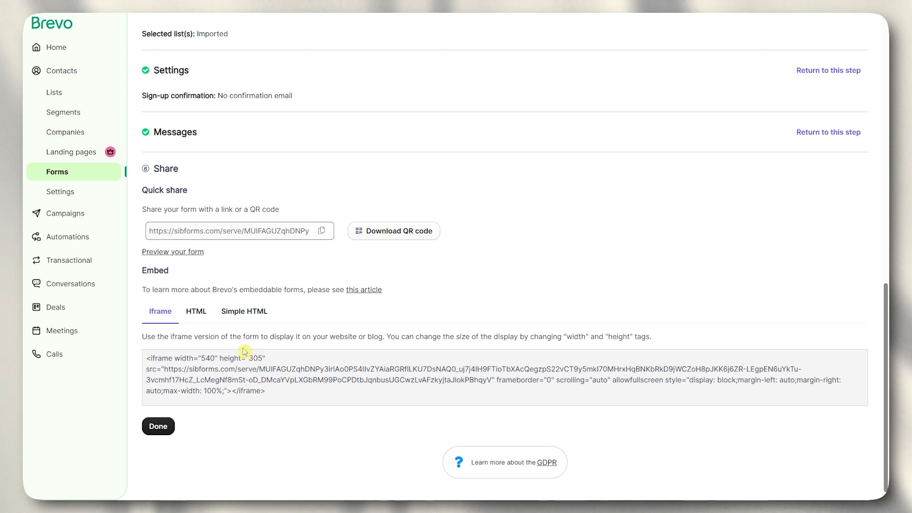
- Compare the HTML, Simple HTML and Iframe embed codes, then finish the form
{"action": "left_click", "coordinate": [197, 315]}
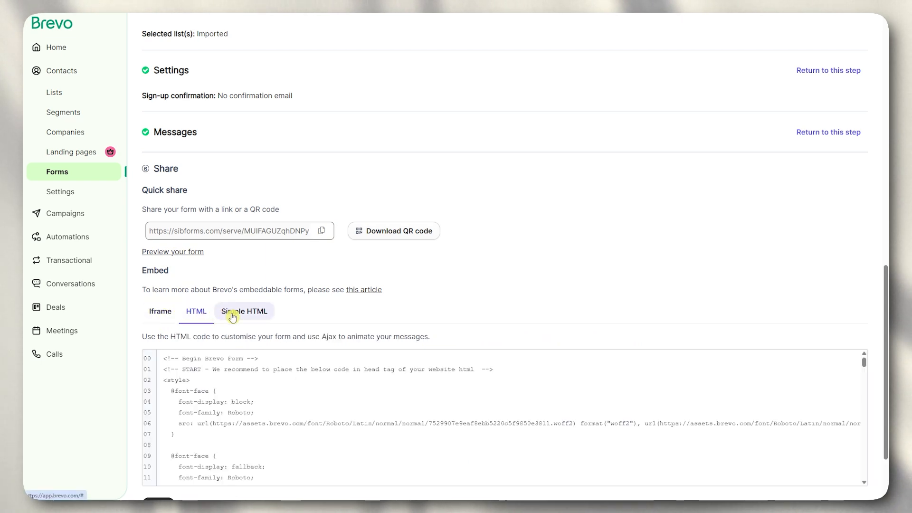
{"action": "left_click", "coordinate": [232, 315]}
{"action": "left_click", "coordinate": [164, 314]}
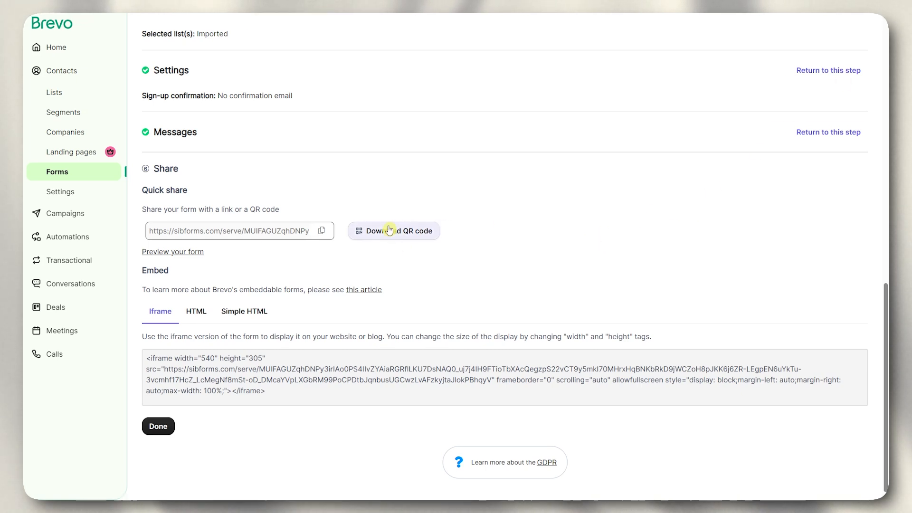
{"action": "left_click", "coordinate": [164, 427]}
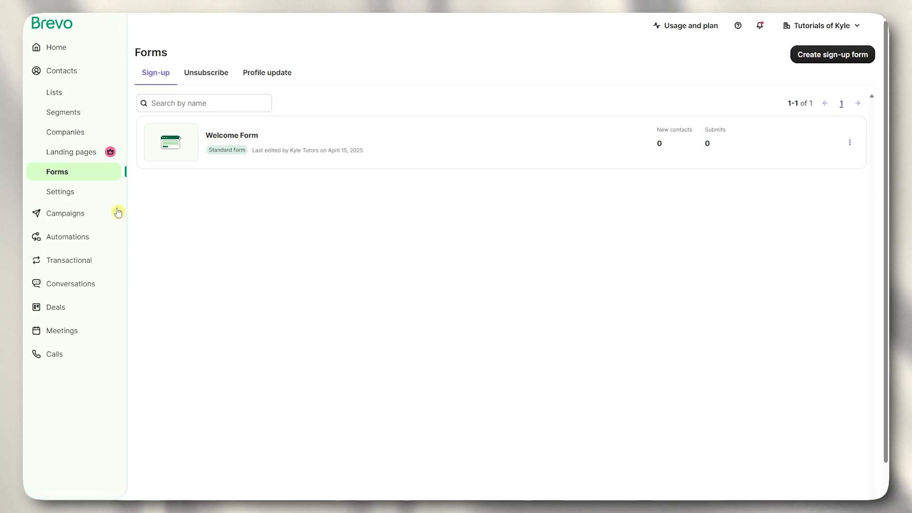
- Go to the Campaigns section from the left sidebar
{"action": "left_click", "coordinate": [49, 213]}
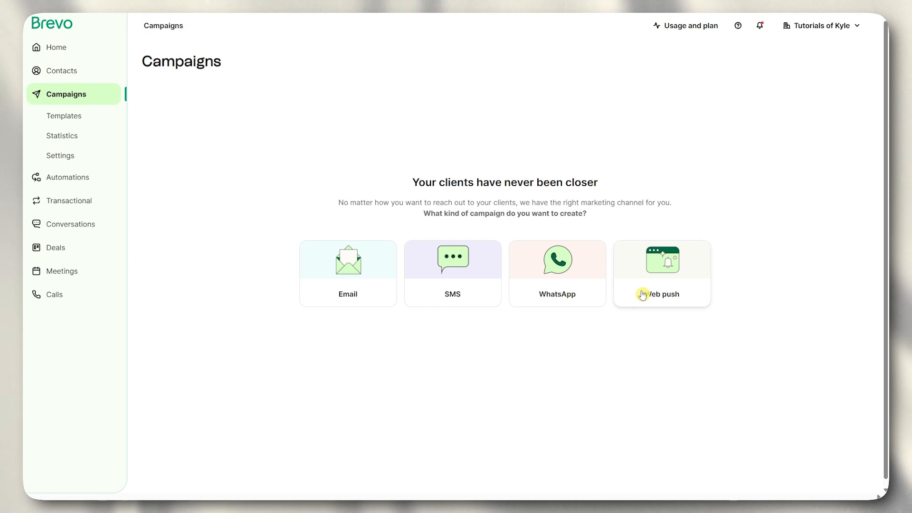
- Create a regular email campaign named 'Sample email welcome campaign' after previewing the A/B Test option
{"action": "left_click", "coordinate": [364, 279]}
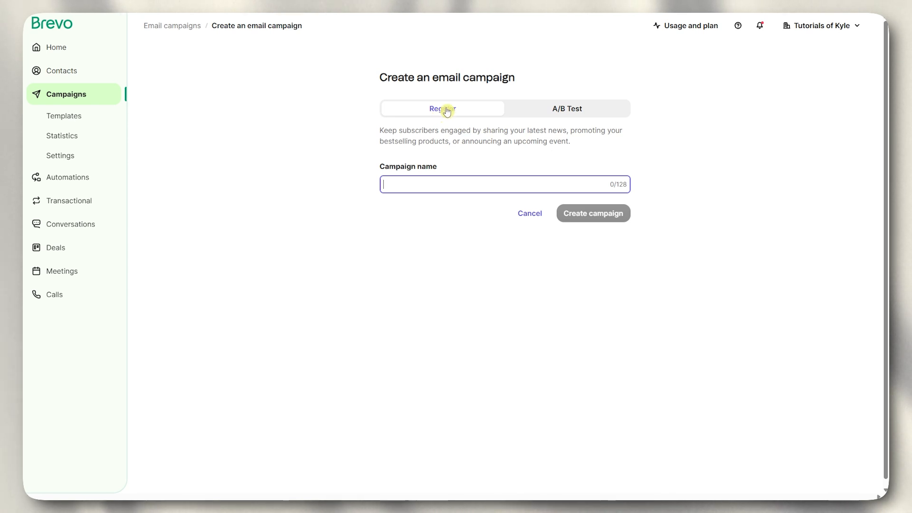
{"action": "left_click", "coordinate": [546, 113]}
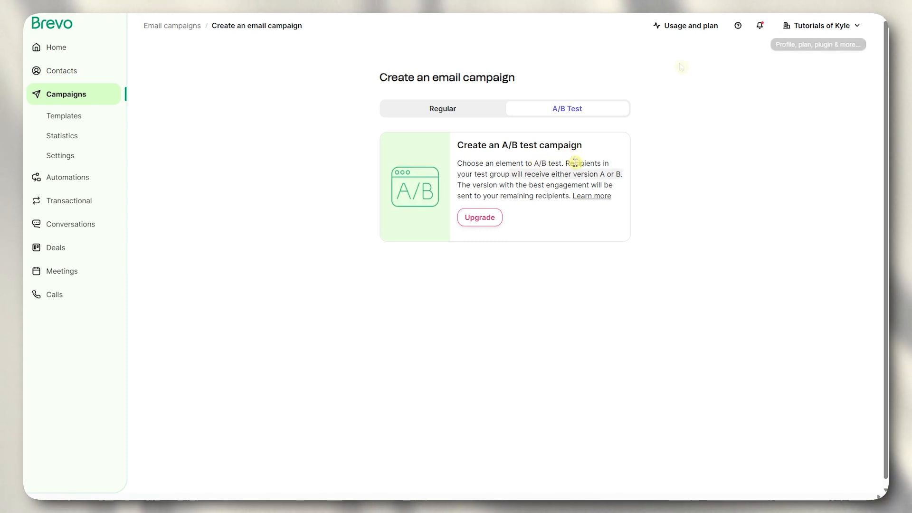
{"action": "left_click", "coordinate": [432, 109]}
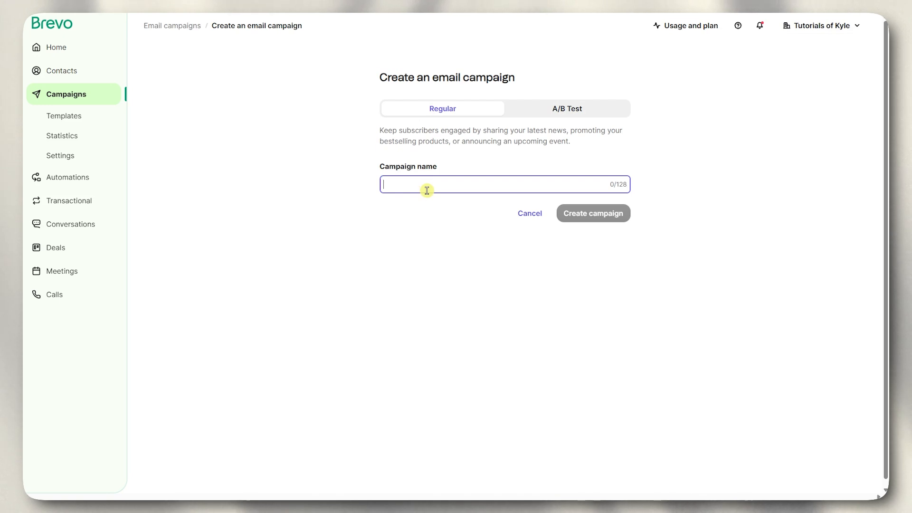
{"action": "type", "text": "Sample emai"}
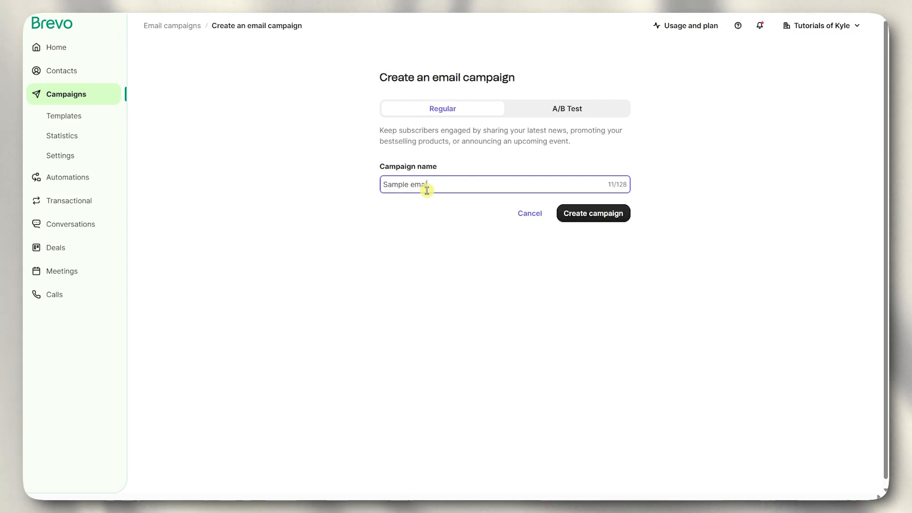
{"action": "type", "text": "l welcome"}
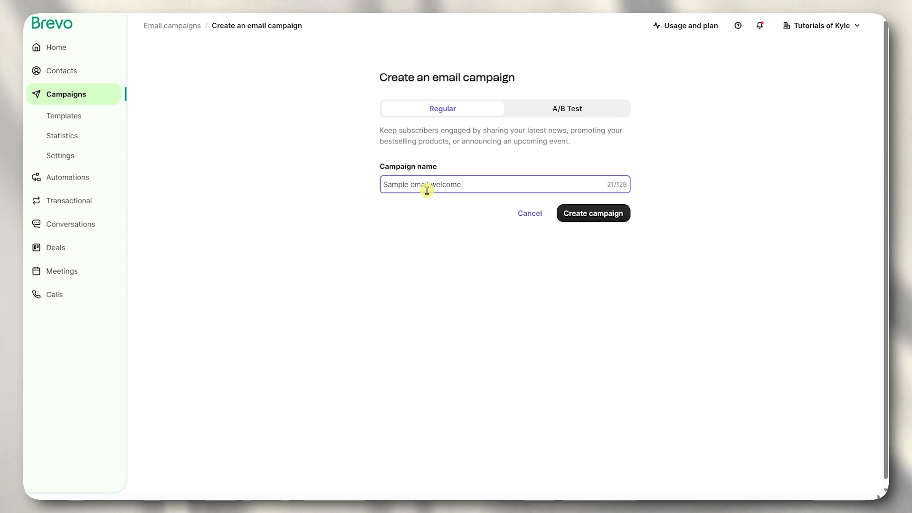
{"action": "type", "text": " campaig"}
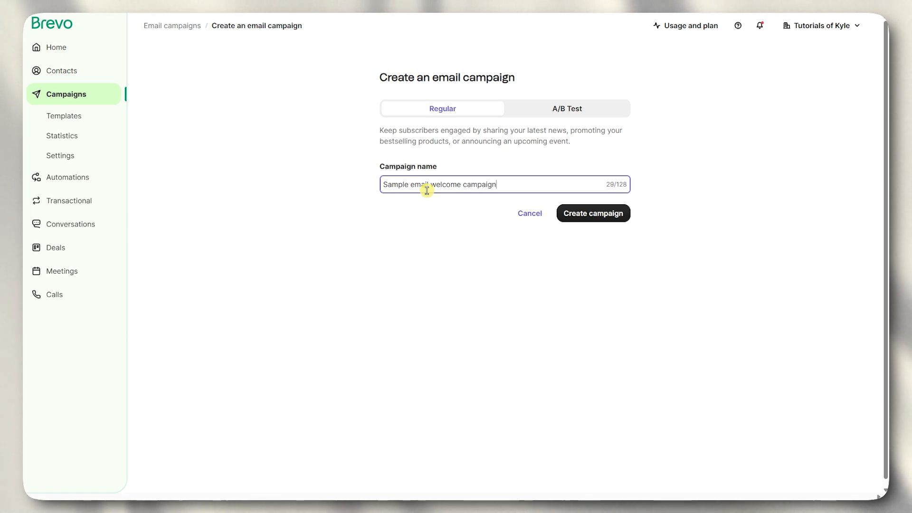
{"action": "type", "text": "n"}
{"action": "left_click", "coordinate": [573, 209]}
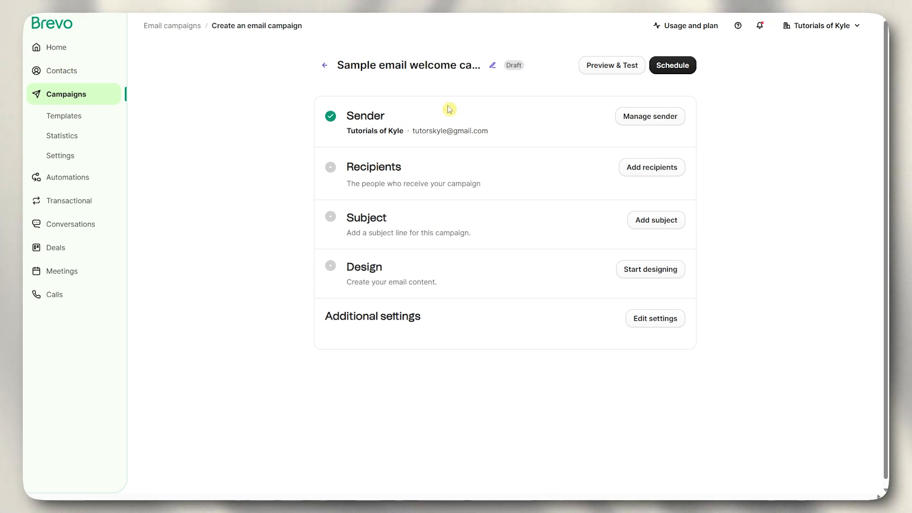
- Review the campaign's sender address options and save the sender settings unchanged
{"action": "left_click", "coordinate": [649, 116]}
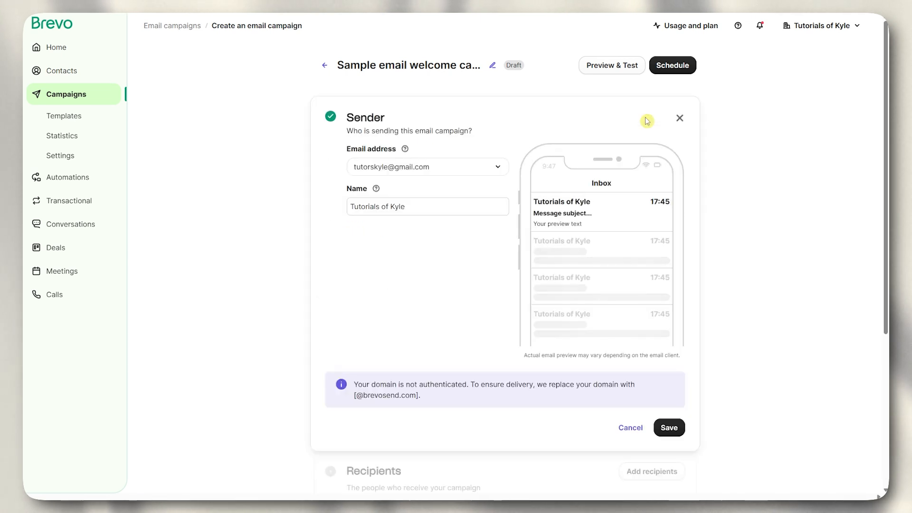
{"action": "left_click", "coordinate": [428, 166]}
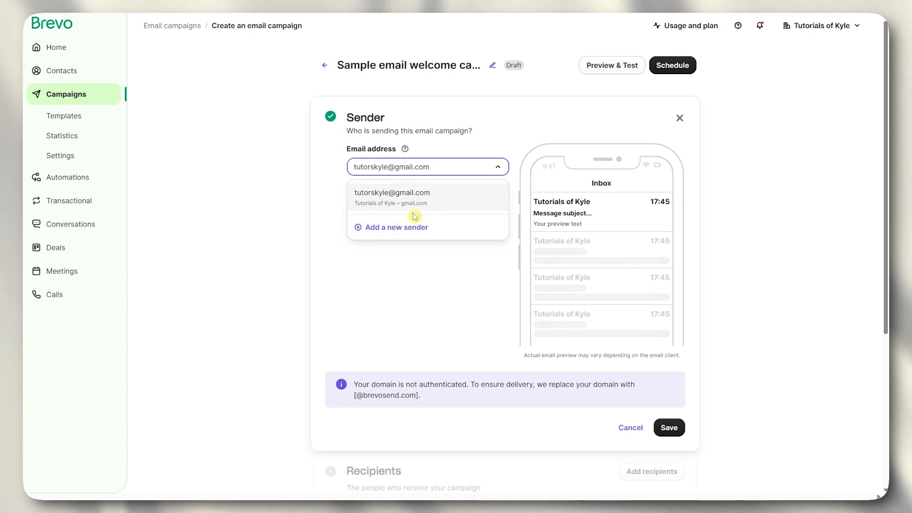
{"action": "left_click", "coordinate": [408, 280]}
{"action": "scroll", "coordinate": [378, 245], "scroll_direction": "down", "scroll_amount": 2}
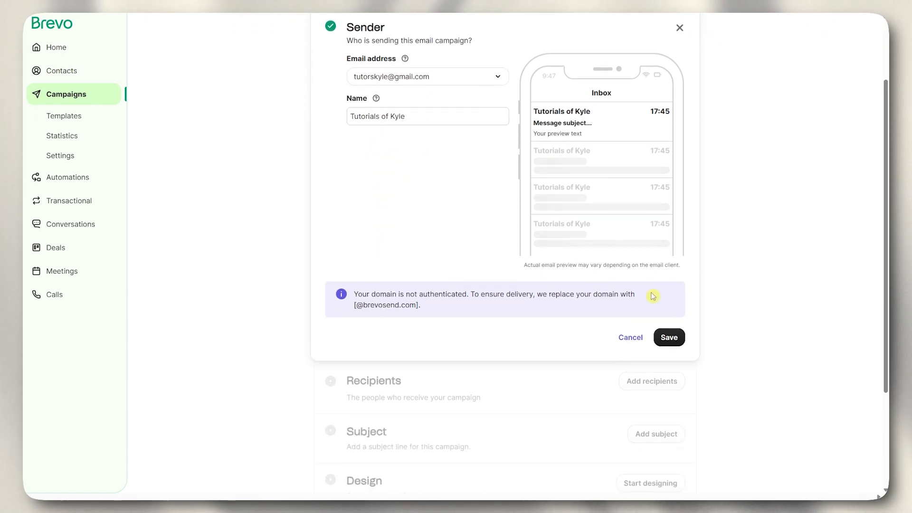
{"action": "left_click", "coordinate": [669, 336]}
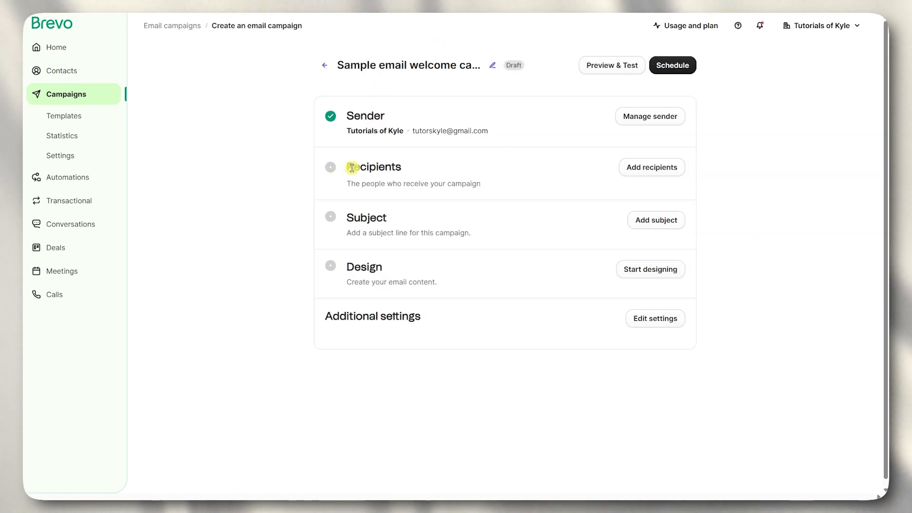
- Send the campaign to the Imported #6 list (100 recipients) and save the recipients
{"action": "left_click", "coordinate": [641, 171]}
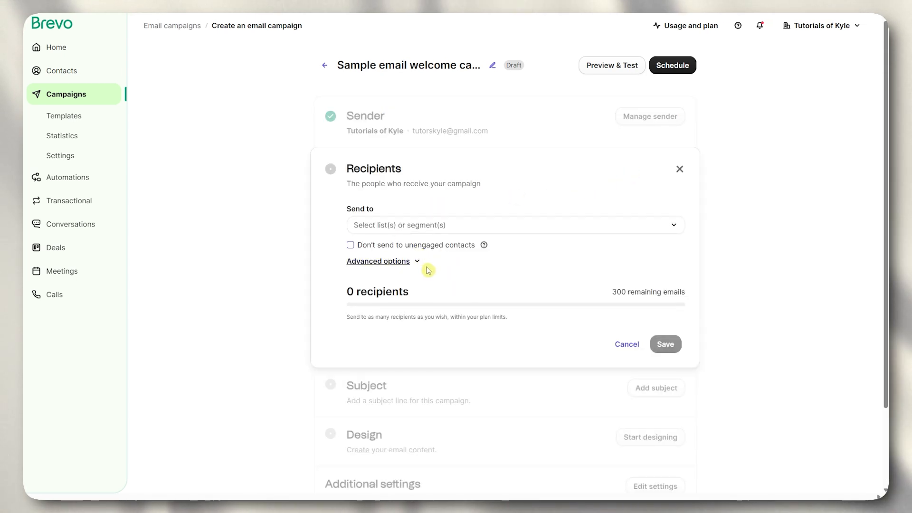
{"action": "left_click", "coordinate": [398, 226]}
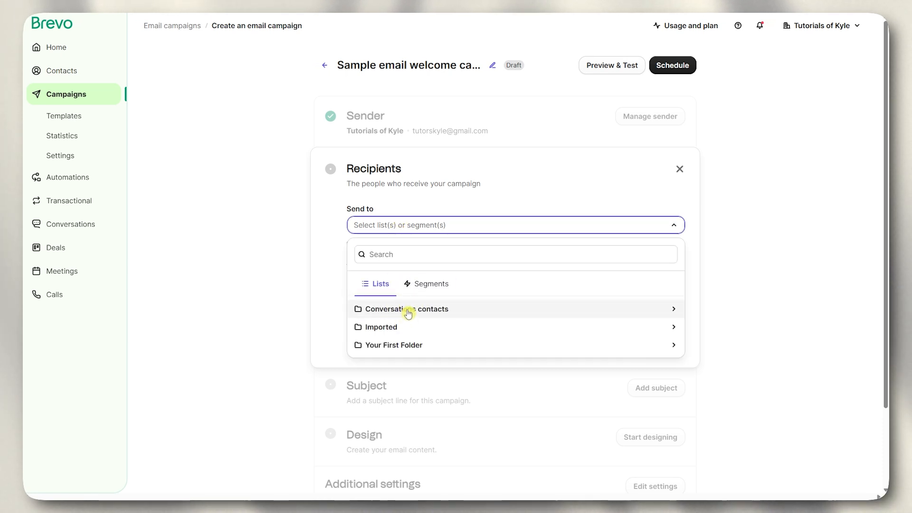
{"action": "left_click", "coordinate": [418, 287]}
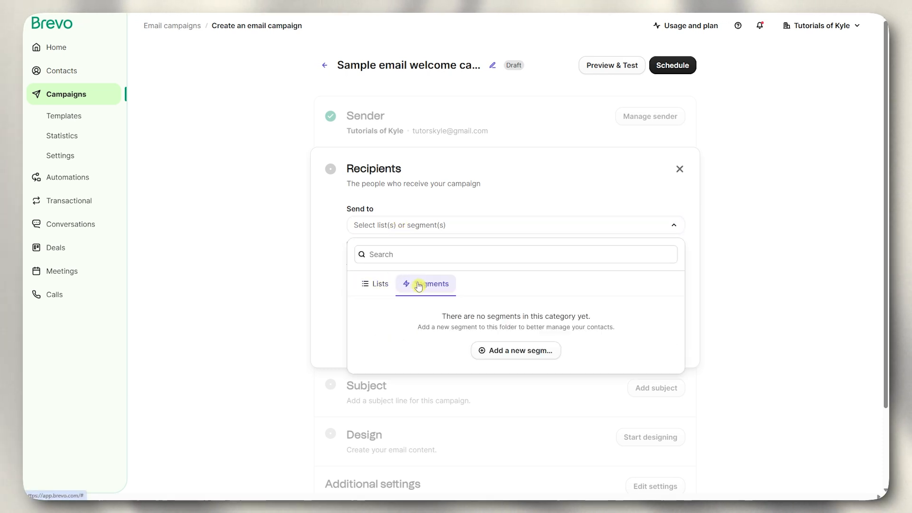
{"action": "left_click", "coordinate": [375, 290]}
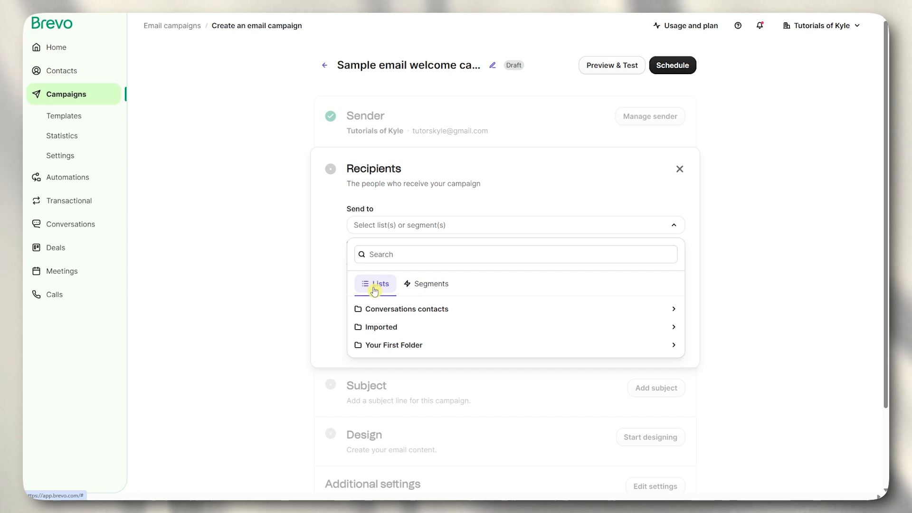
{"action": "left_click", "coordinate": [374, 327]}
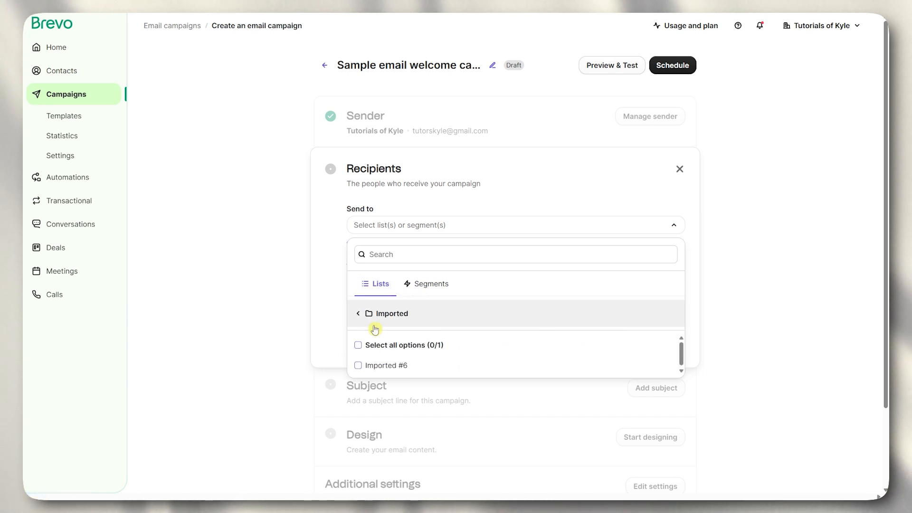
{"action": "scroll", "coordinate": [404, 323], "scroll_direction": "down", "scroll_amount": 1}
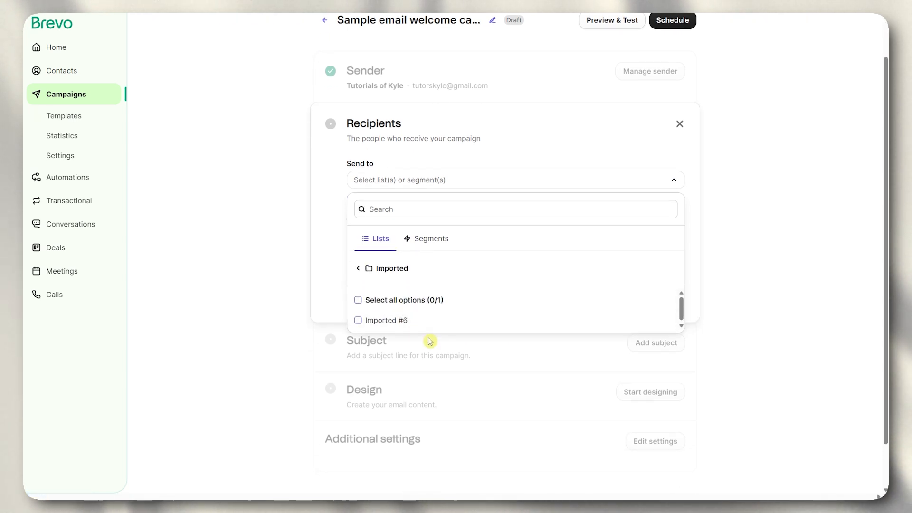
{"action": "left_click", "coordinate": [388, 322]}
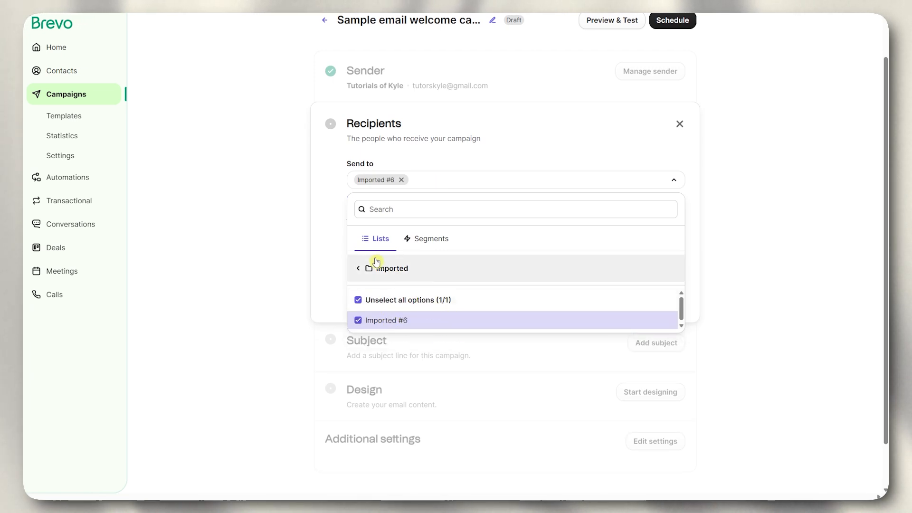
{"action": "left_click", "coordinate": [333, 218]}
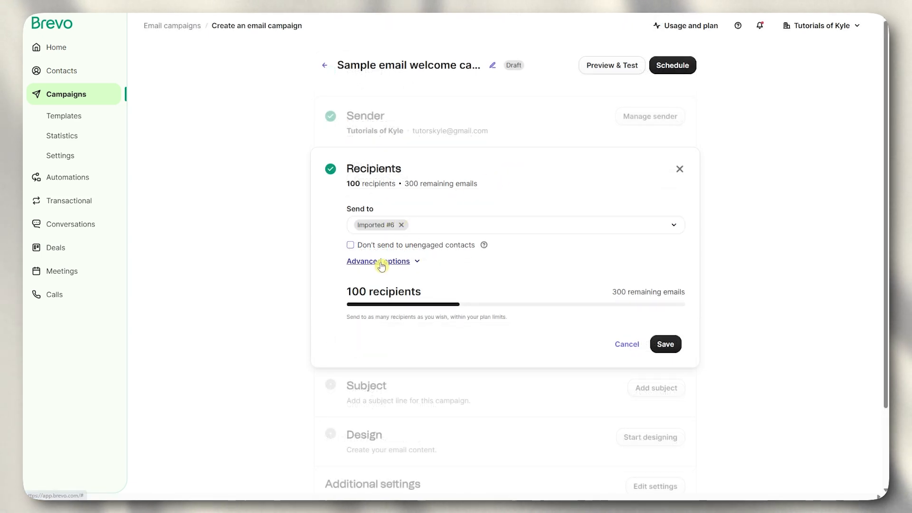
{"action": "left_click", "coordinate": [382, 262]}
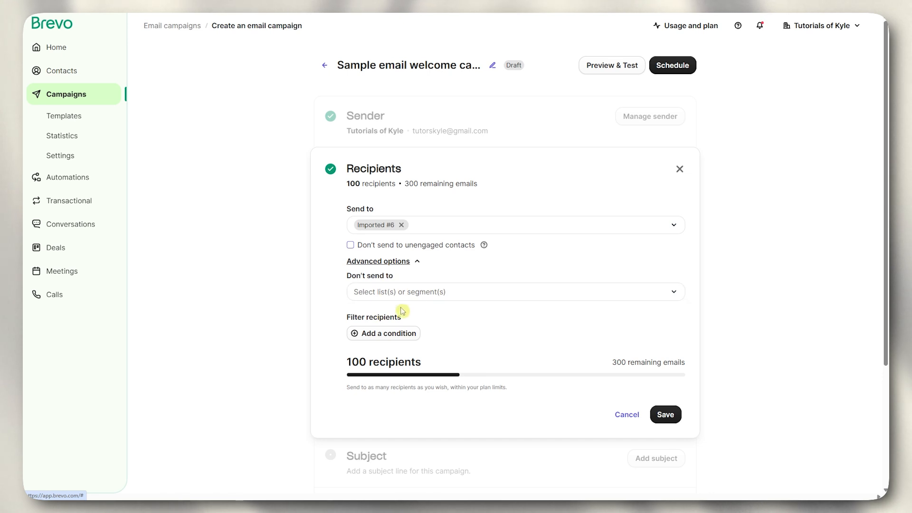
{"action": "left_click", "coordinate": [668, 416]}
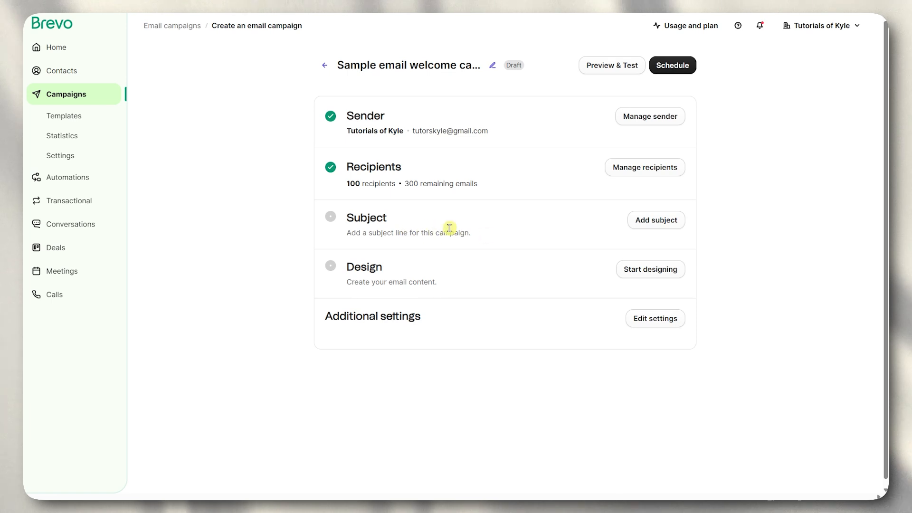
- Write the subject line 'Welcome to Sunrise Real Estate Newsletter', capitalising Newsletter
{"action": "left_click", "coordinate": [654, 224]}
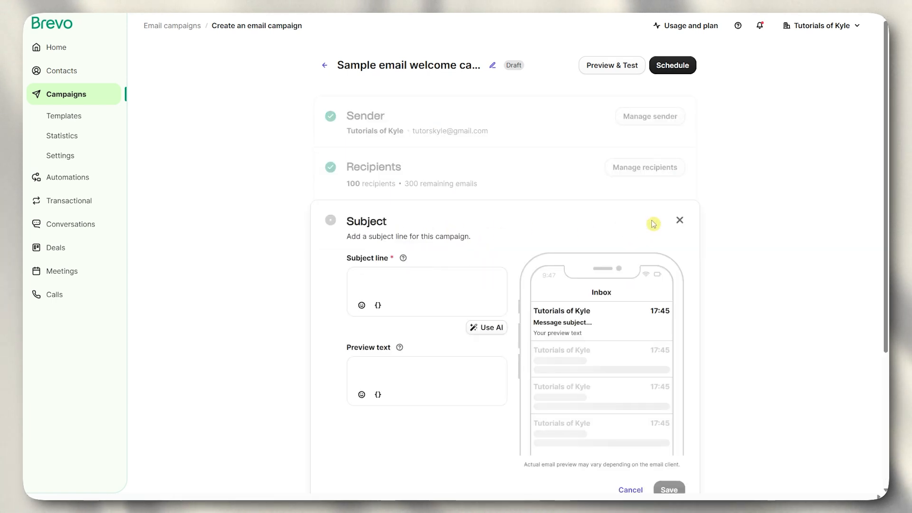
{"action": "left_click", "coordinate": [455, 282]}
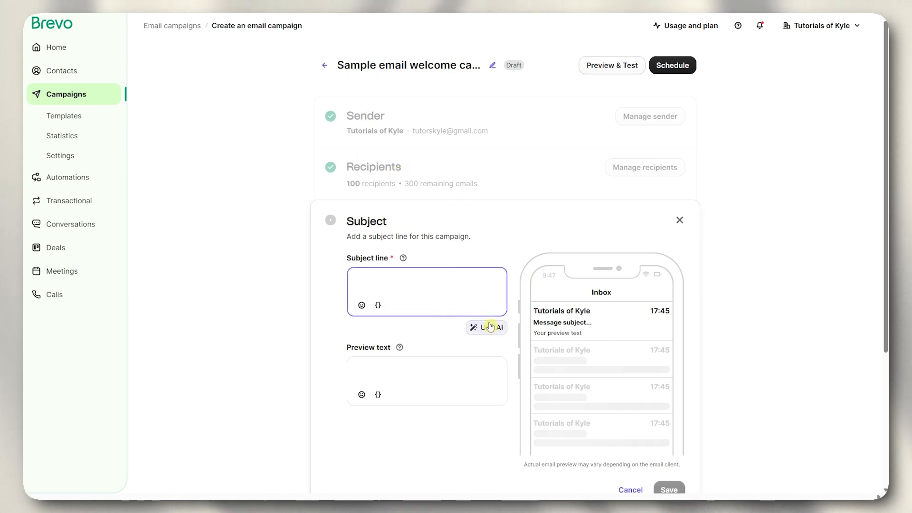
{"action": "scroll", "coordinate": [456, 323], "scroll_direction": "down", "scroll_amount": 3}
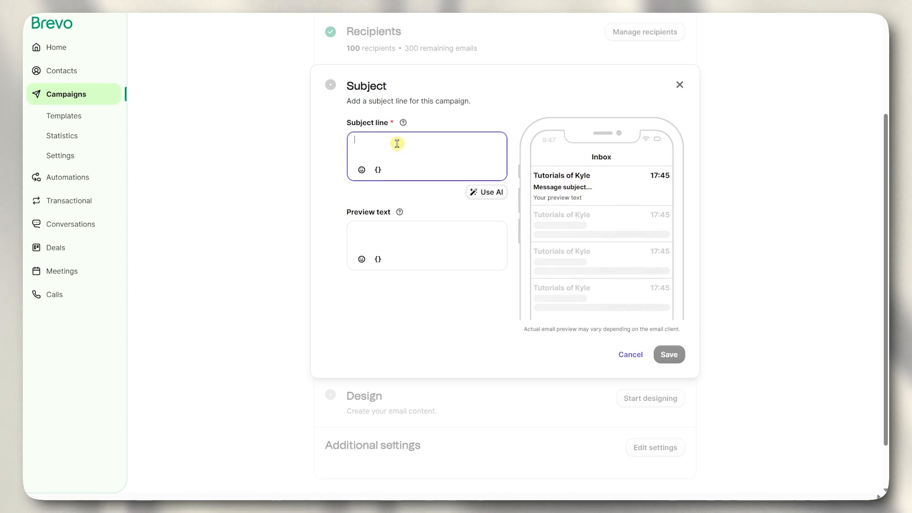
{"action": "scroll", "coordinate": [397, 152], "scroll_direction": "up", "scroll_amount": 2}
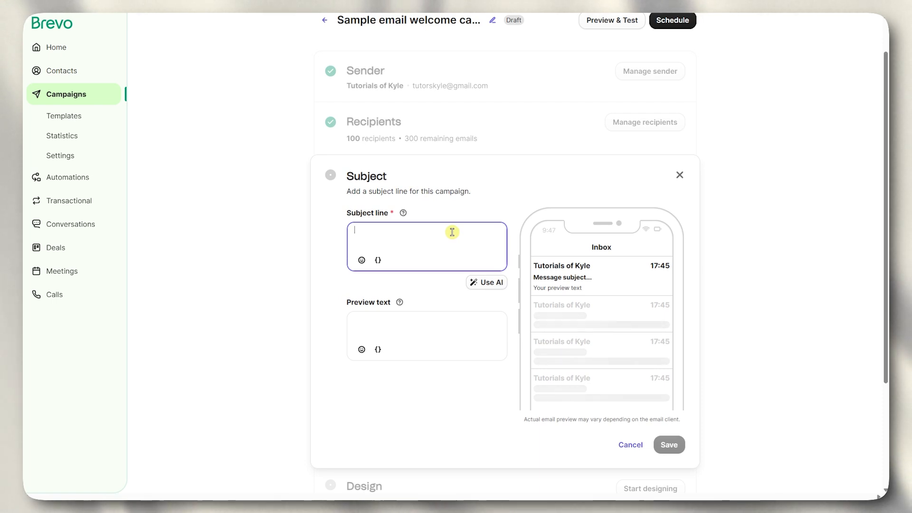
{"action": "type", "text": "Welcome "}
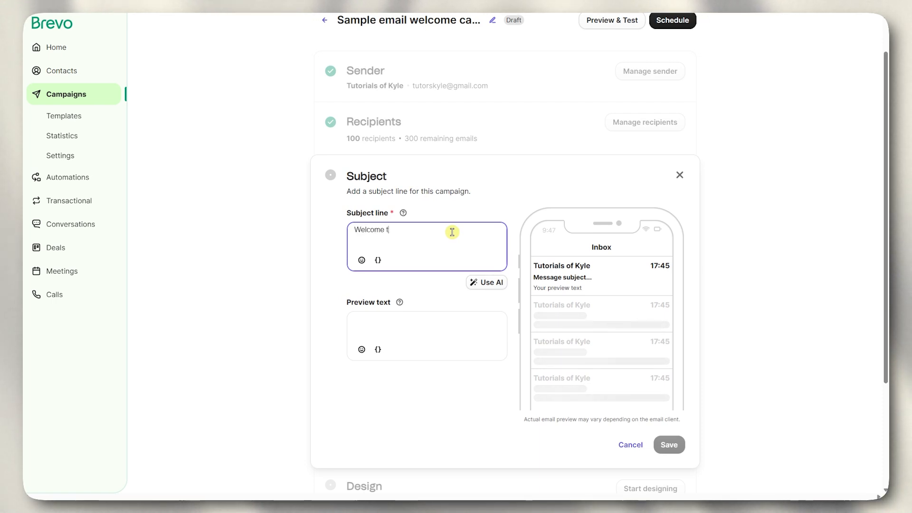
{"action": "type", "text": "to my "}
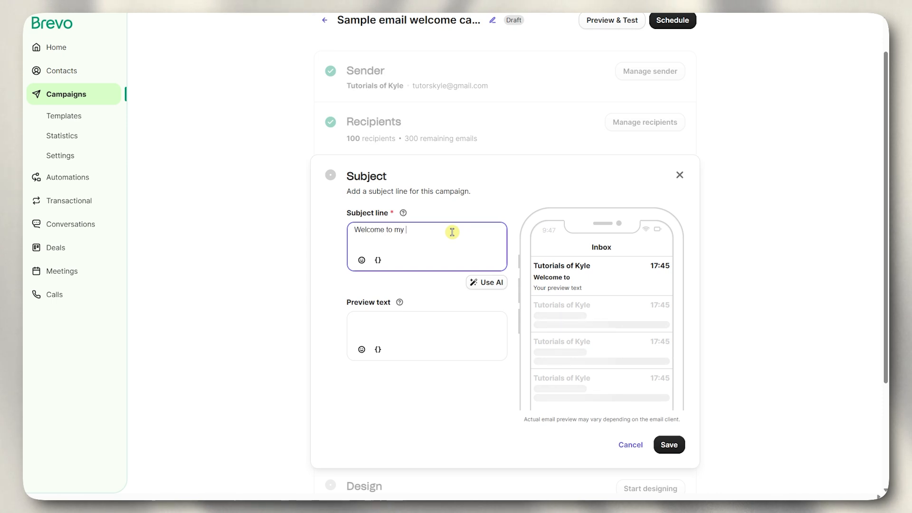
{"action": "type", "text": "newsle"}
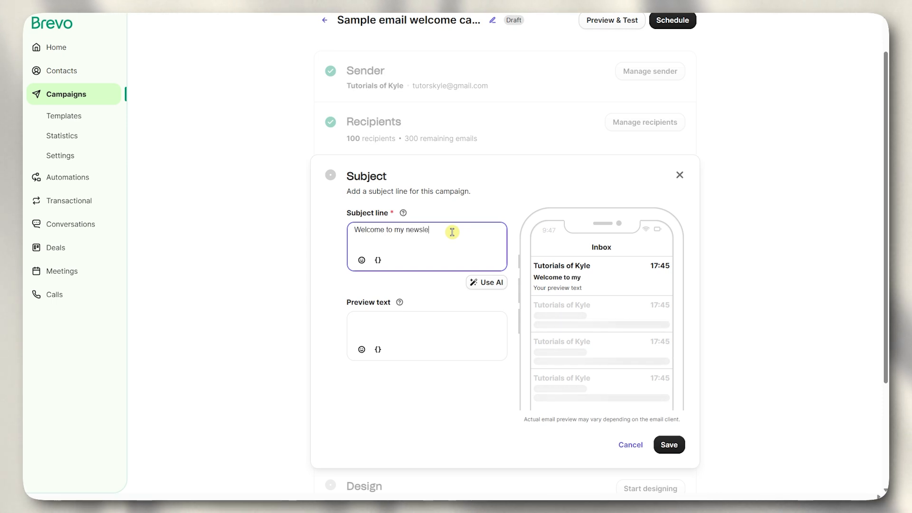
{"action": "type", "text": "tter"}
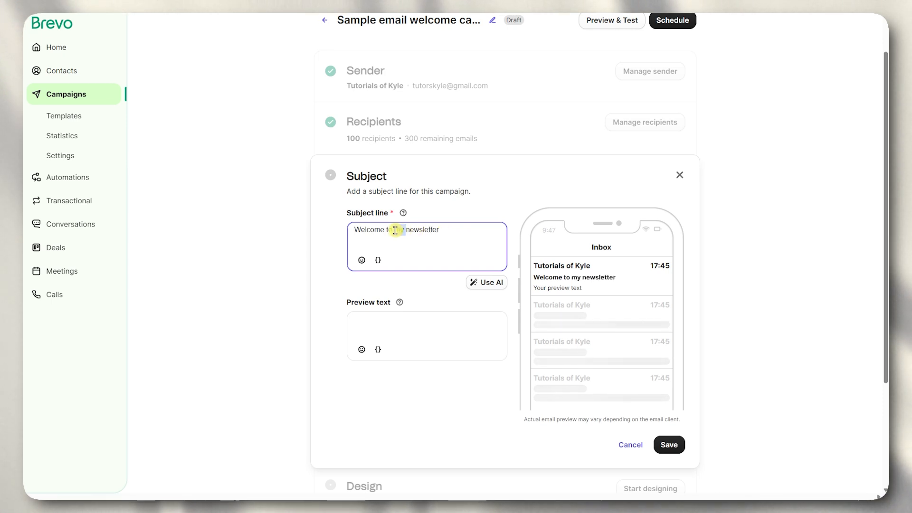
{"action": "type", "text": "Sunrise "}
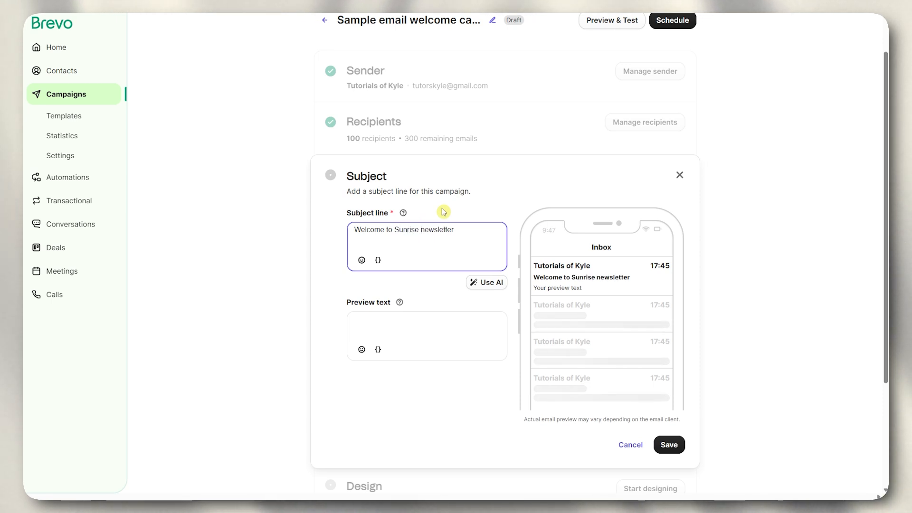
{"action": "type", "text": "Real Esta"}
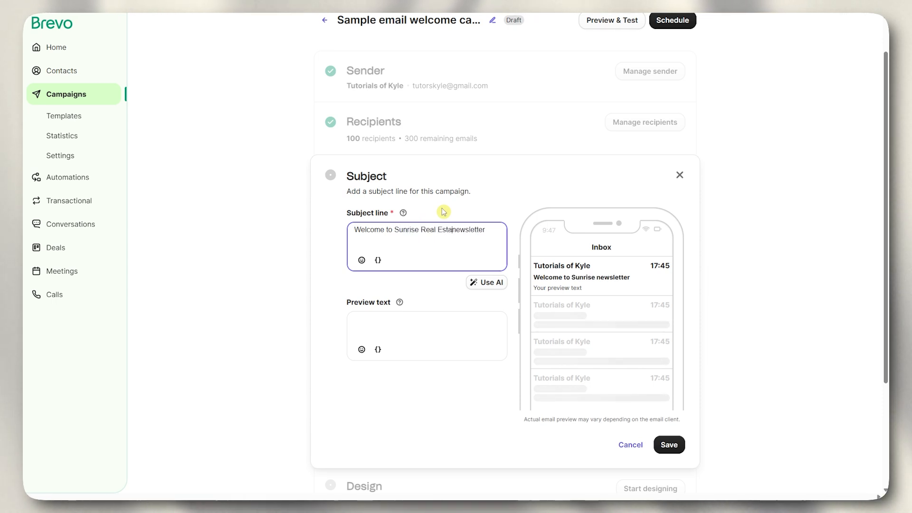
{"action": "type", "text": "te"}
{"action": "key", "text": "Delete"}
{"action": "type", "text": "N"}
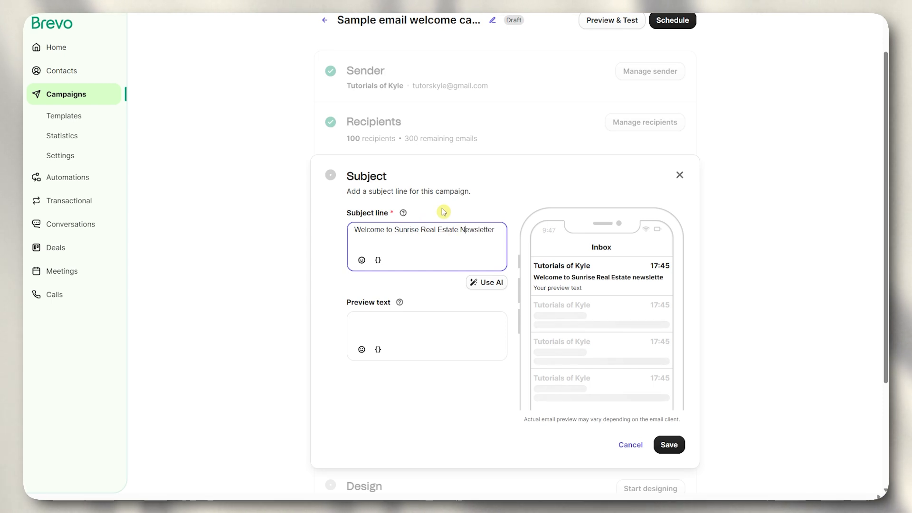
{"action": "left_click", "coordinate": [807, 208]}
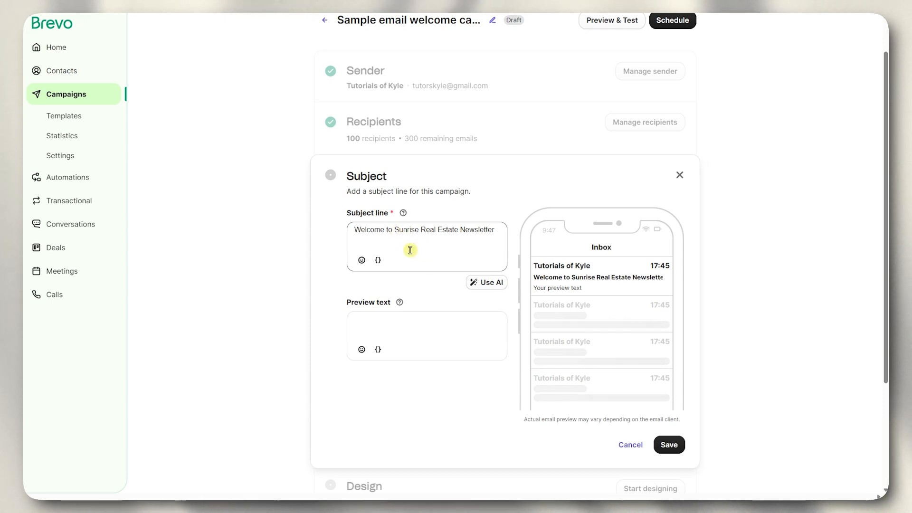
{"action": "left_click", "coordinate": [384, 229]}
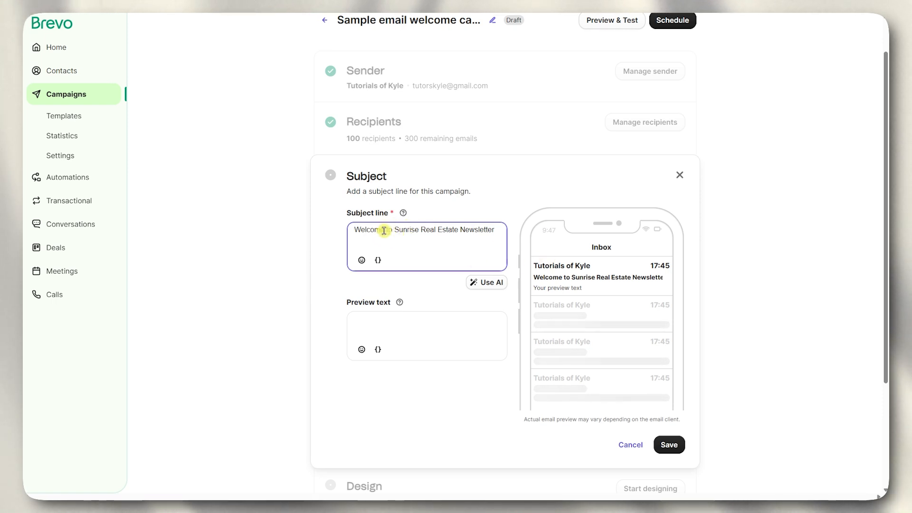
- Insert the FIRSTNAME contact attribute after 'Welcome' in the subject line, followed by a comma
{"action": "left_click", "coordinate": [380, 262]}
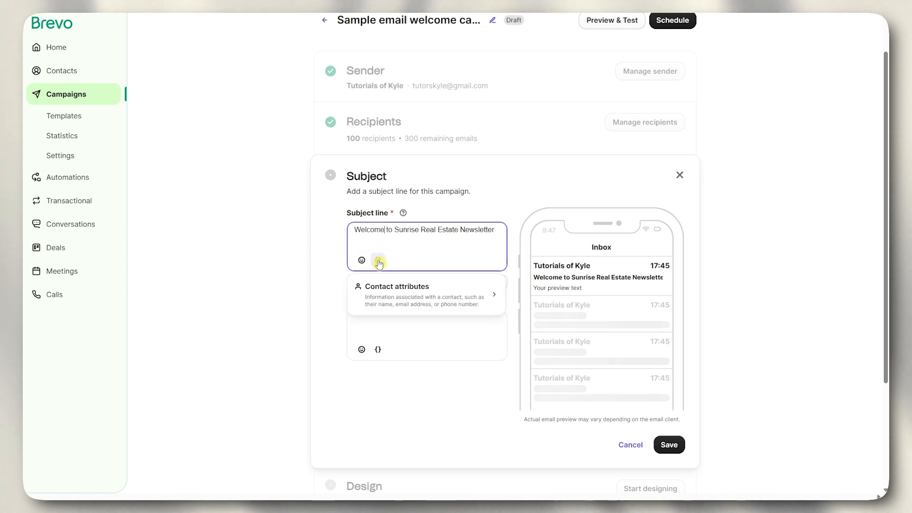
{"action": "left_click", "coordinate": [453, 298]}
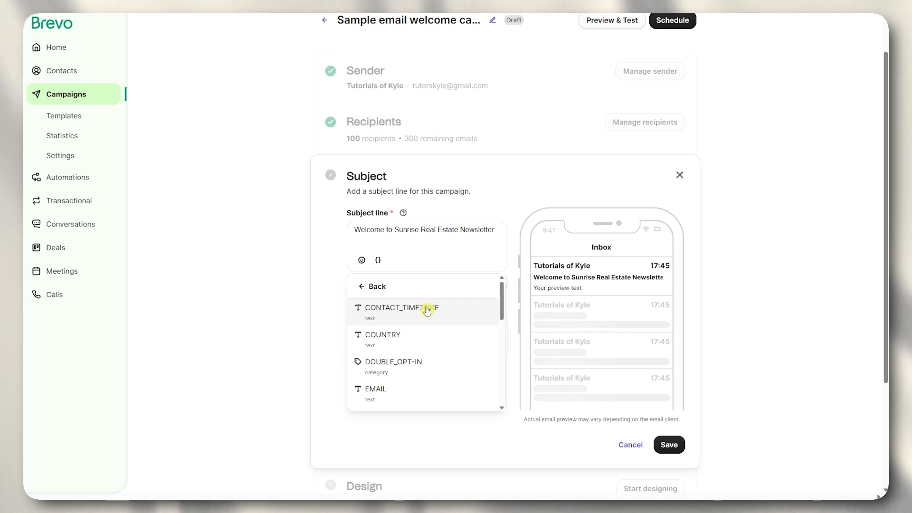
{"action": "scroll", "coordinate": [425, 313], "scroll_direction": "down", "scroll_amount": 1}
{"action": "scroll", "coordinate": [426, 321], "scroll_direction": "down", "scroll_amount": 3}
{"action": "scroll", "coordinate": [413, 314], "scroll_direction": "up", "scroll_amount": 1}
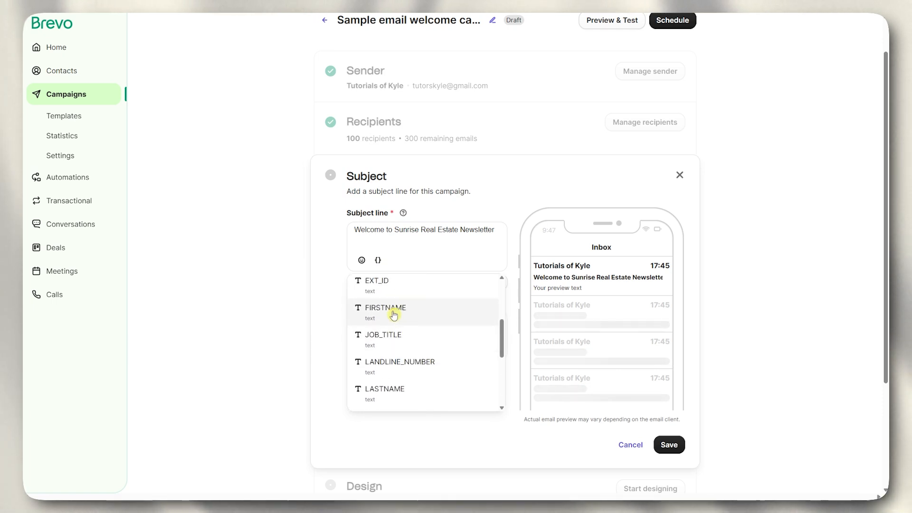
{"action": "left_click", "coordinate": [394, 313]}
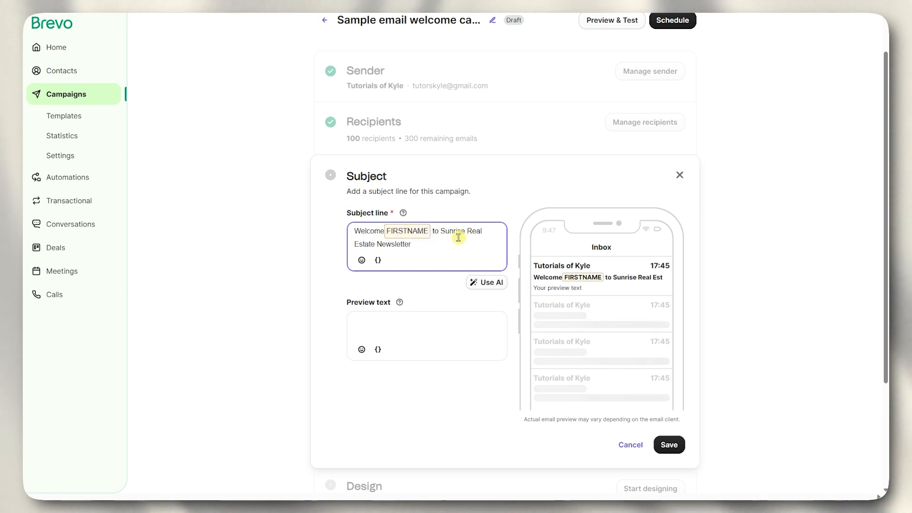
{"action": "left_click", "coordinate": [433, 230]}
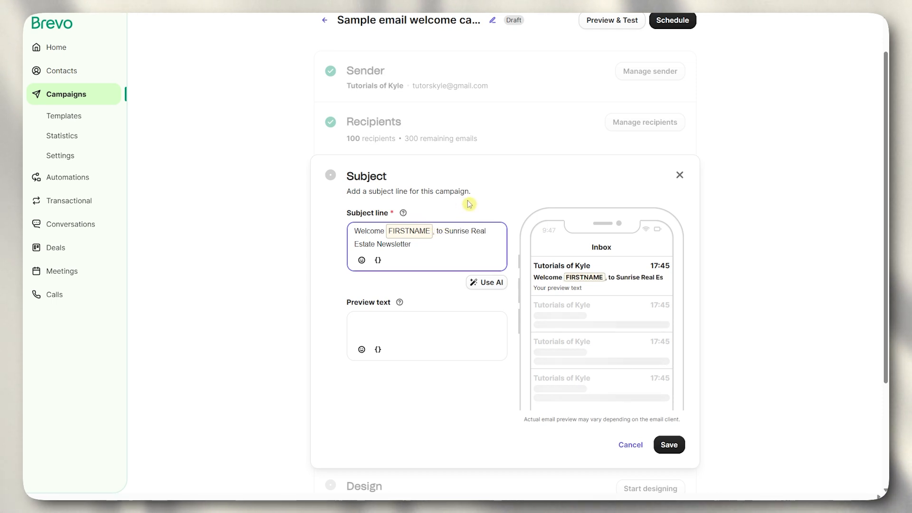
{"action": "left_click", "coordinate": [408, 284]}
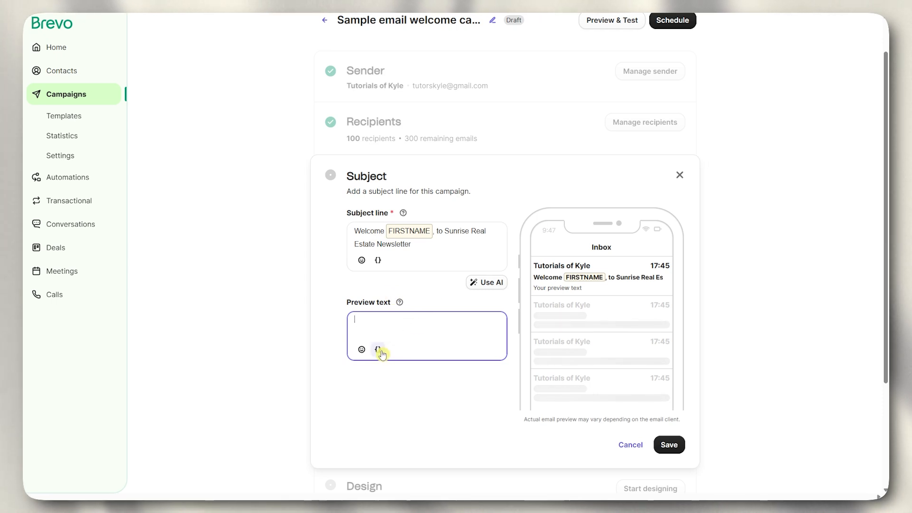
- Set the preview text to FIRSTNAME plus ', I will tell you about the exciting properties on sale right now!'
{"action": "left_click", "coordinate": [378, 350]}
{"action": "left_click", "coordinate": [402, 380]}
{"action": "scroll", "coordinate": [415, 456], "scroll_direction": "down", "scroll_amount": 3}
{"action": "left_click", "coordinate": [409, 447]}
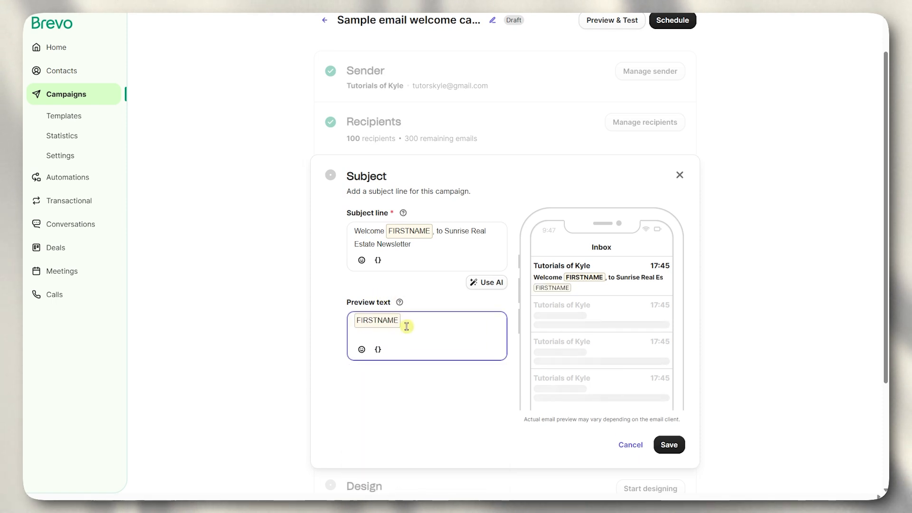
{"action": "type", "text": ","}
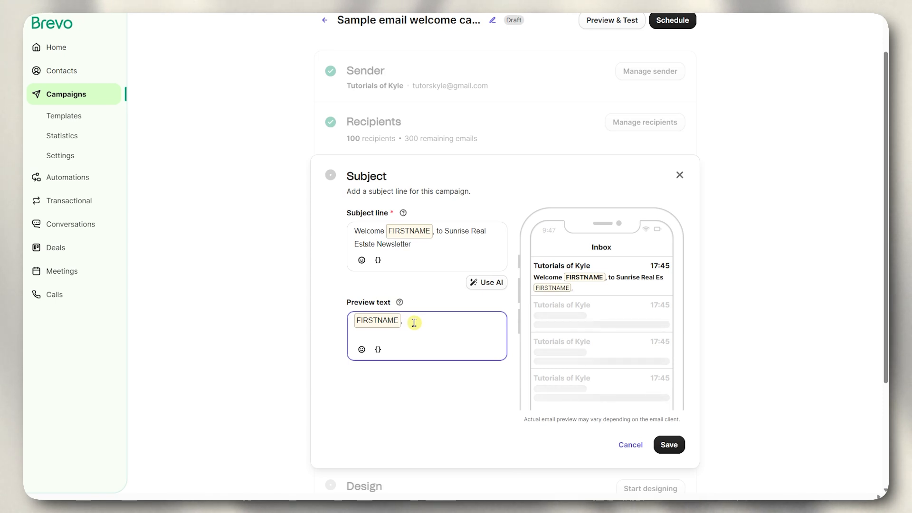
{"action": "type", "text": " I will t"}
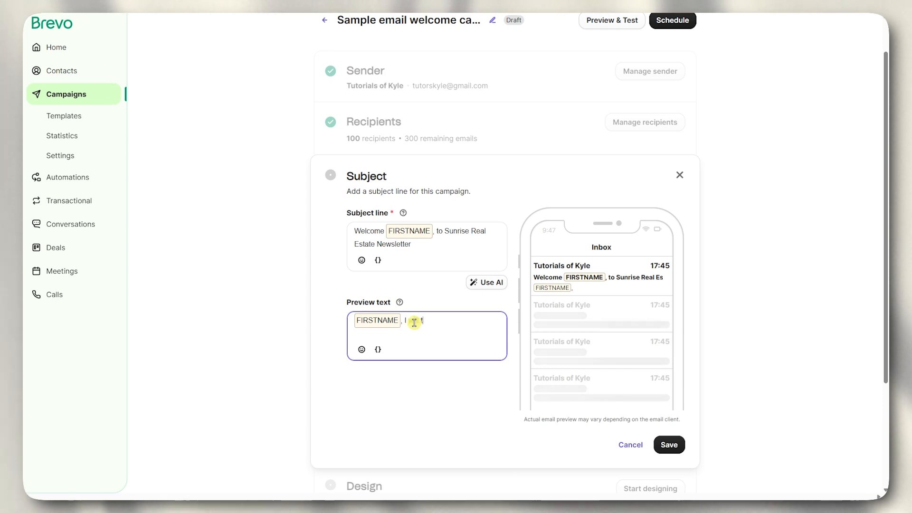
{"action": "type", "text": "ell you aboyu"}
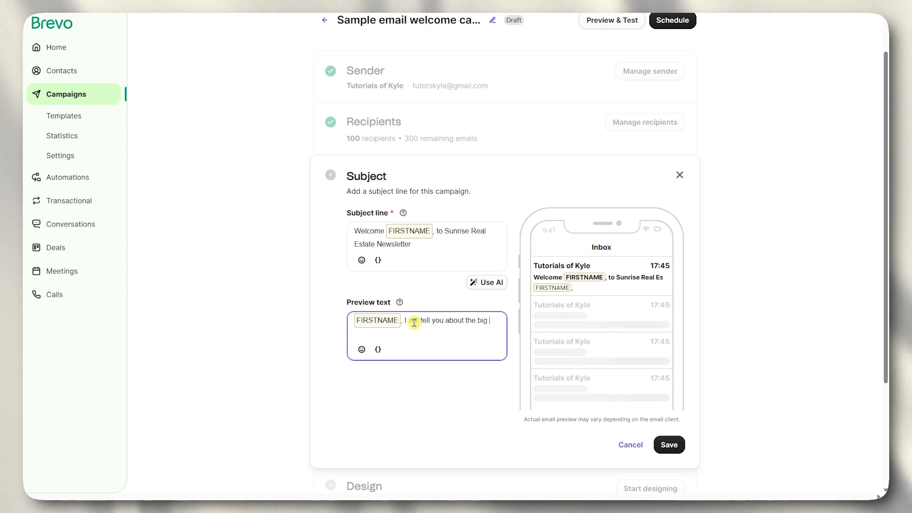
{"action": "key", "text": "BackSpace"}
{"action": "key", "text": "BackSpace"}
{"action": "key", "text": "BackSpace"}
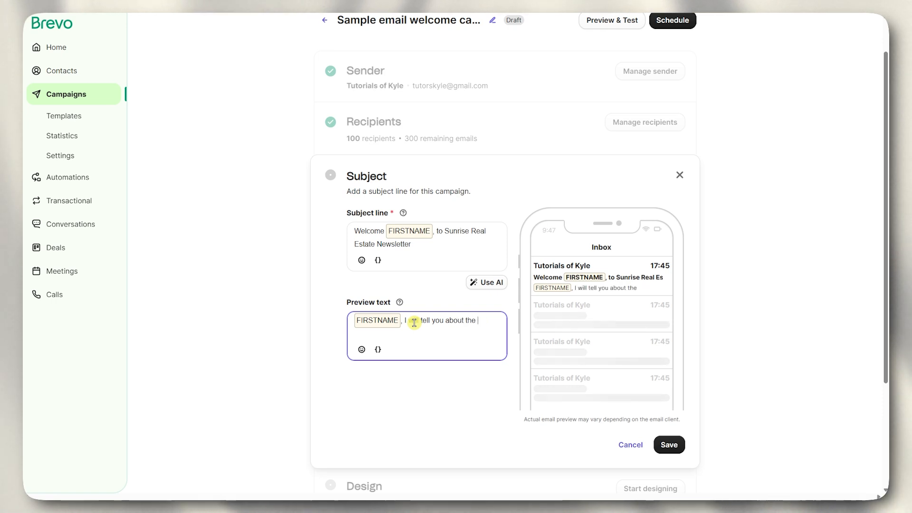
{"action": "type", "text": "excitin"}
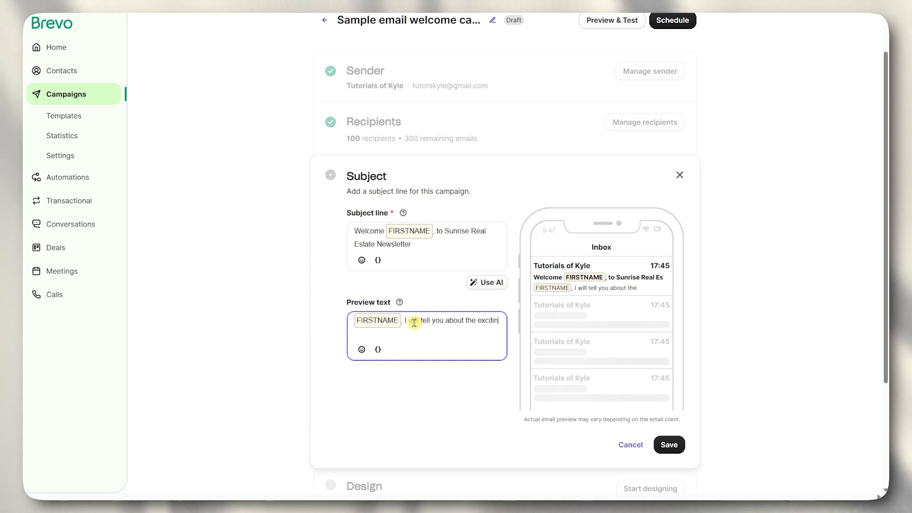
{"action": "type", "text": "es on sale"}
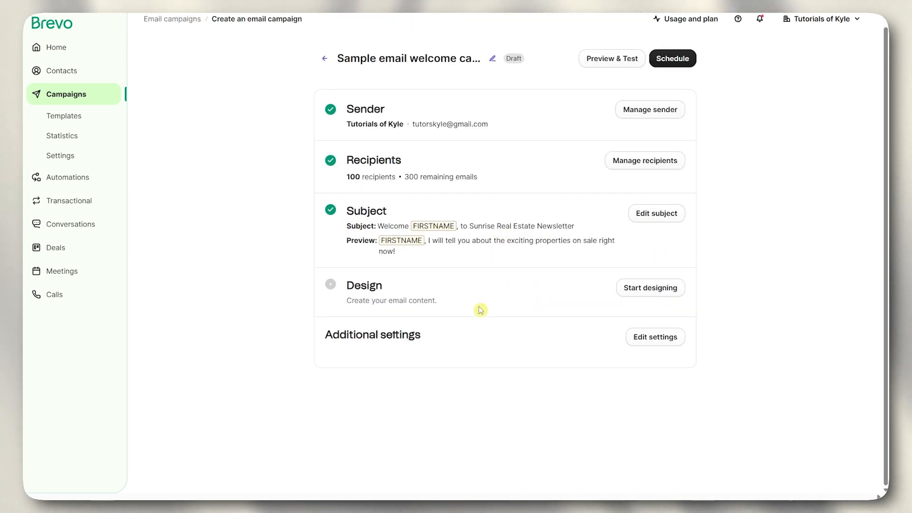
{"action": "left_click", "coordinate": [456, 287]}
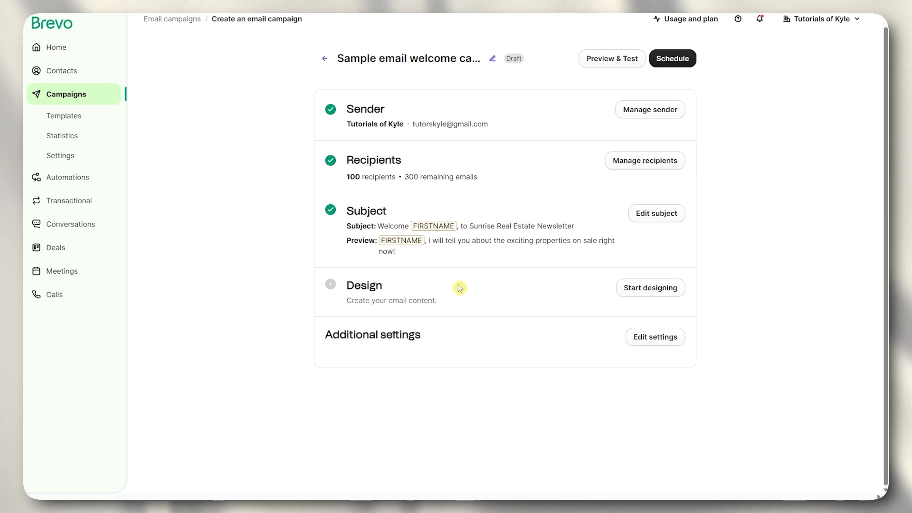
- Start designing the email content and browse the ready-made Template Gallery
{"action": "left_click", "coordinate": [662, 290]}
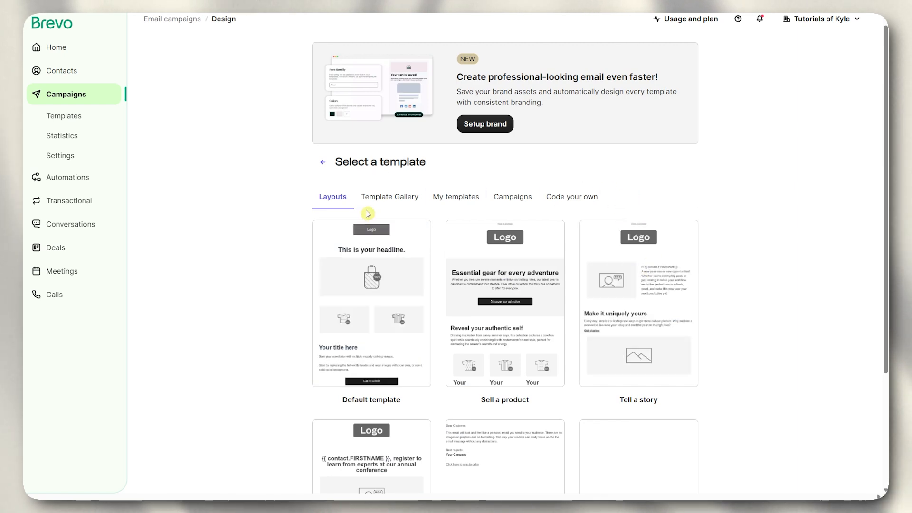
{"action": "mouse_move", "coordinate": [399, 267]}
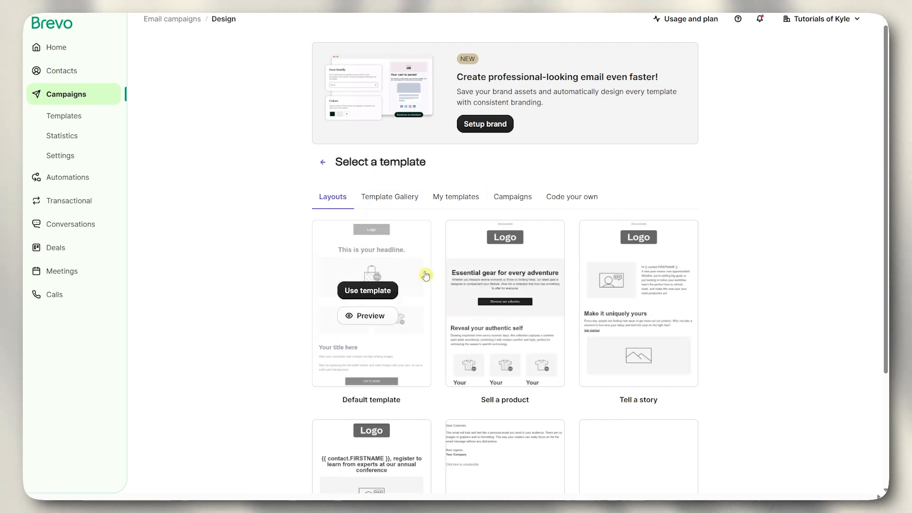
{"action": "scroll", "coordinate": [558, 340], "scroll_direction": "down", "scroll_amount": 3}
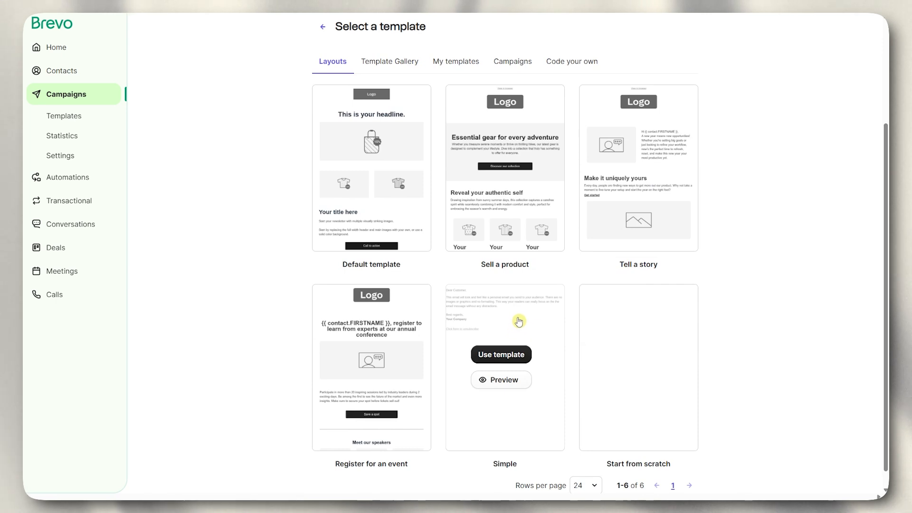
{"action": "mouse_move", "coordinate": [408, 174]}
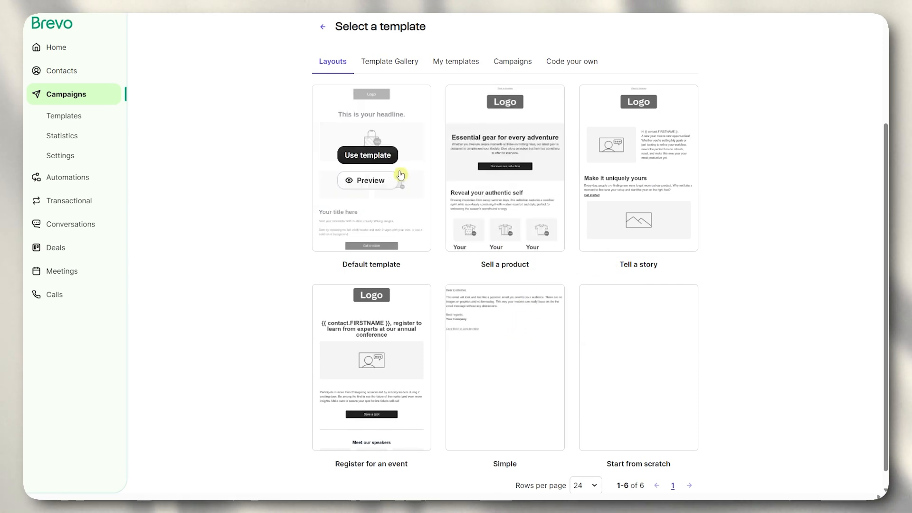
{"action": "mouse_move", "coordinate": [525, 195]}
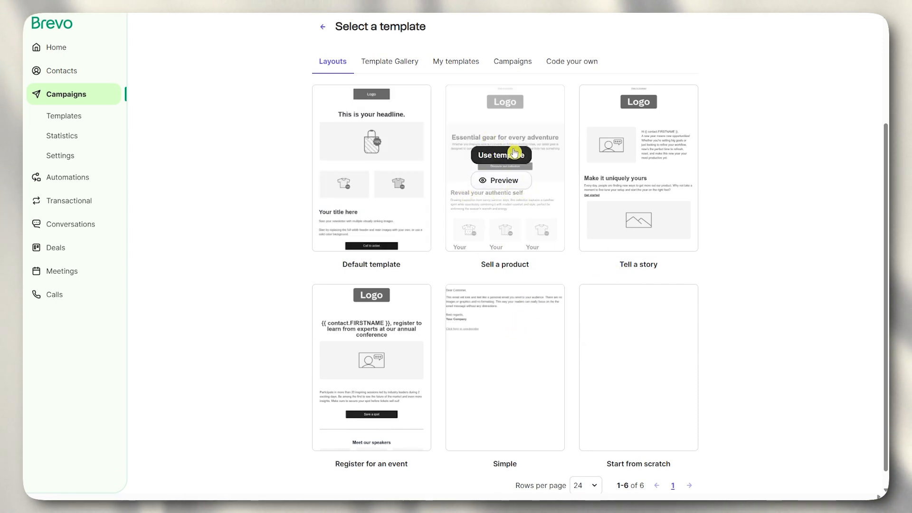
{"action": "left_click", "coordinate": [405, 62]}
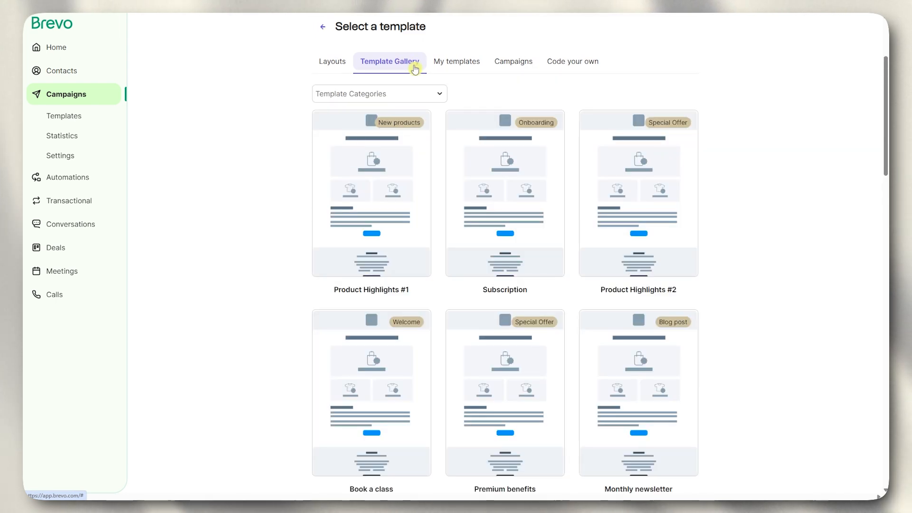
{"action": "mouse_move", "coordinate": [383, 228]}
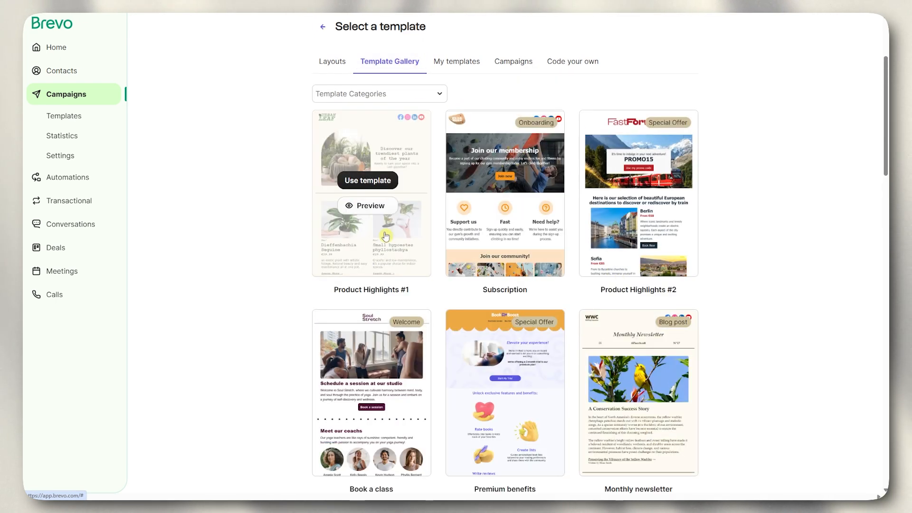
{"action": "scroll", "coordinate": [383, 257], "scroll_direction": "down", "scroll_amount": 8}
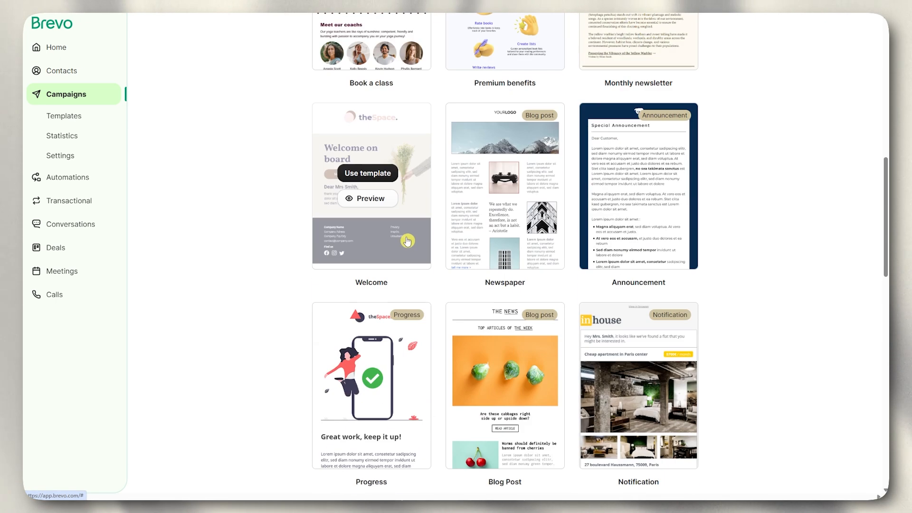
{"action": "scroll", "coordinate": [586, 267], "scroll_direction": "down", "scroll_amount": 3}
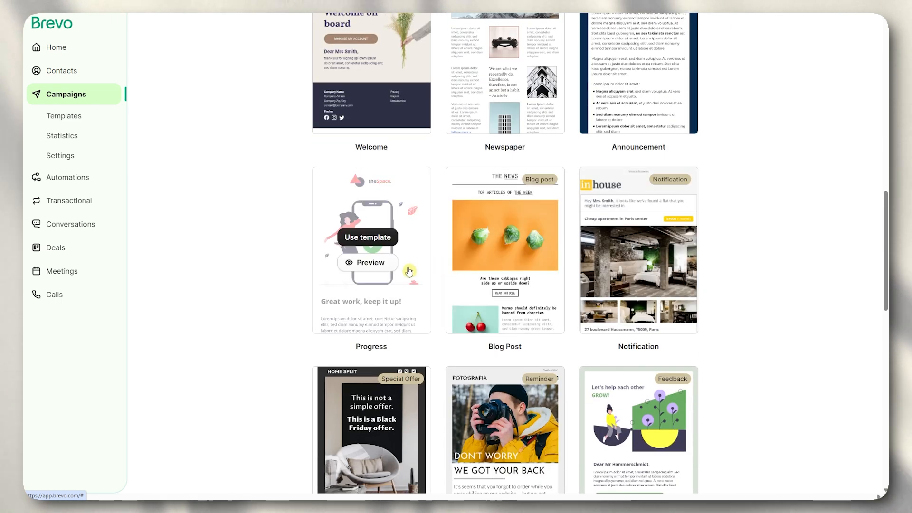
{"action": "scroll", "coordinate": [416, 379], "scroll_direction": "down", "scroll_amount": 2}
{"action": "scroll", "coordinate": [521, 383], "scroll_direction": "down", "scroll_amount": 1}
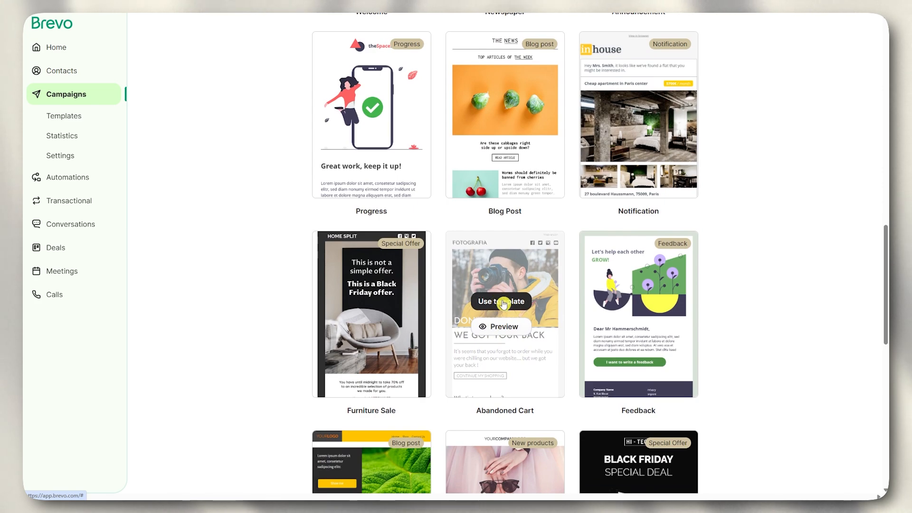
{"action": "scroll", "coordinate": [502, 305], "scroll_direction": "up", "scroll_amount": 15}
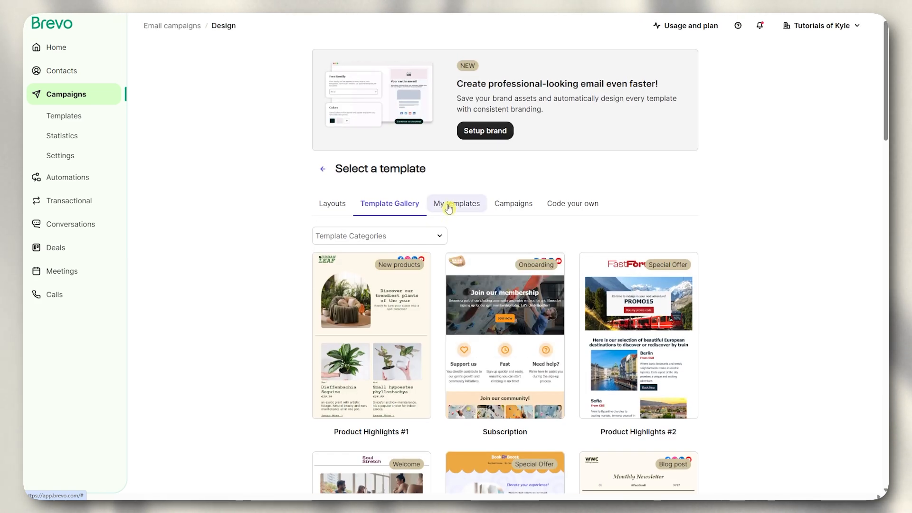
- Check saved and previous-campaign templates, then show the Layouts collection under Code your own
{"action": "left_click", "coordinate": [443, 203]}
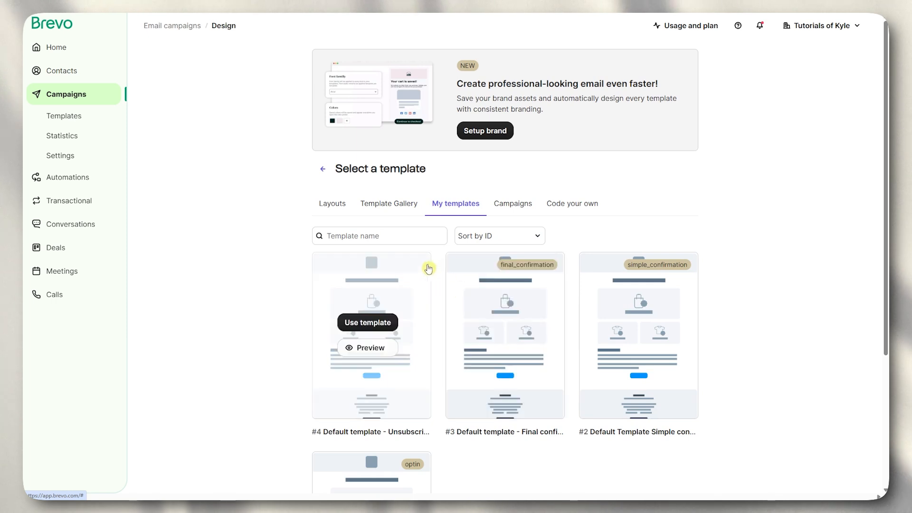
{"action": "scroll", "coordinate": [554, 251], "scroll_direction": "down", "scroll_amount": 3}
{"action": "scroll", "coordinate": [452, 209], "scroll_direction": "up", "scroll_amount": 3}
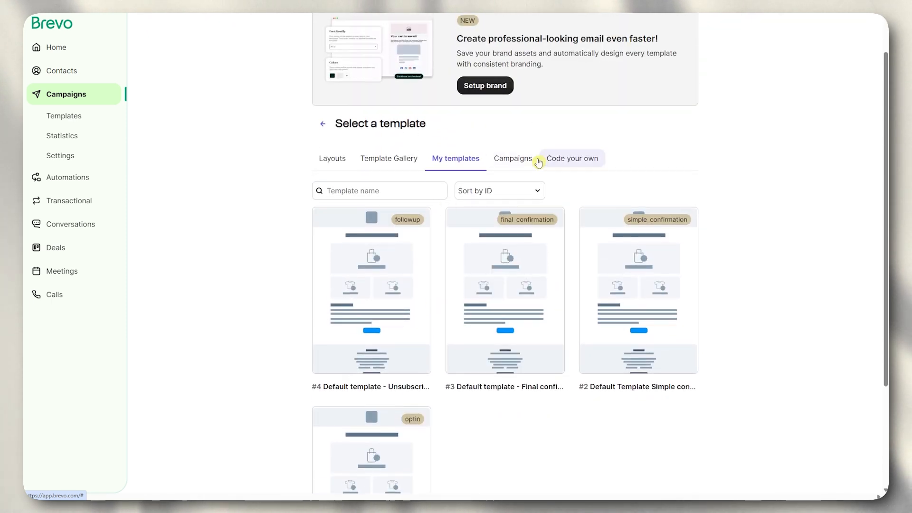
{"action": "left_click", "coordinate": [506, 157]}
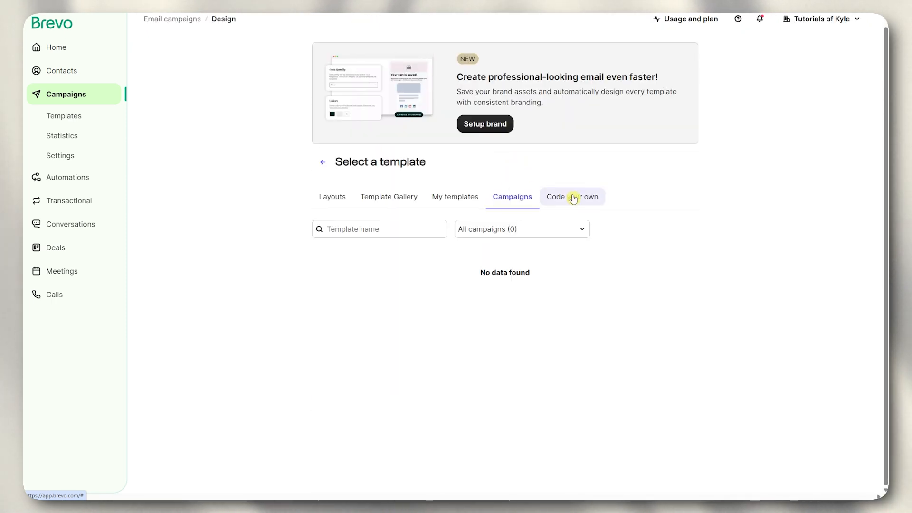
{"action": "left_click", "coordinate": [574, 198]}
{"action": "left_click", "coordinate": [329, 200]}
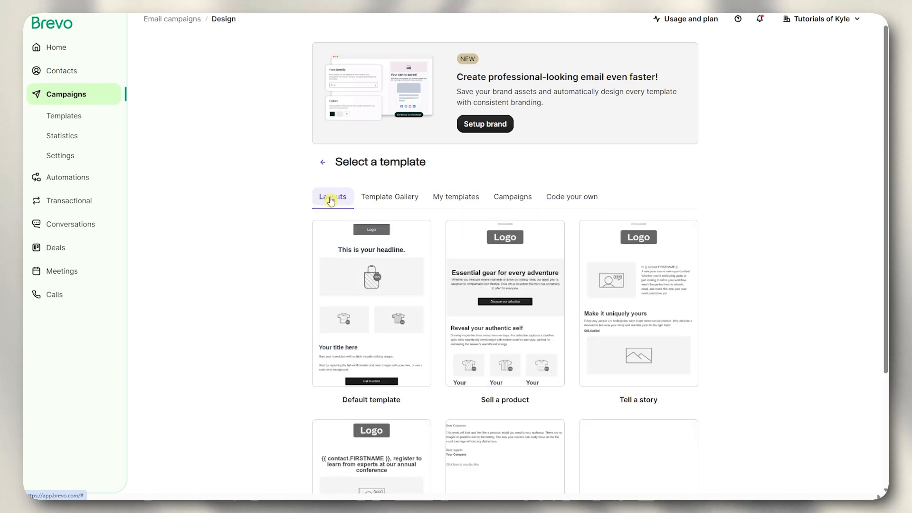
- Fetch brand assets from google.com and import the detected Google logo and four colours
{"action": "left_click", "coordinate": [488, 132]}
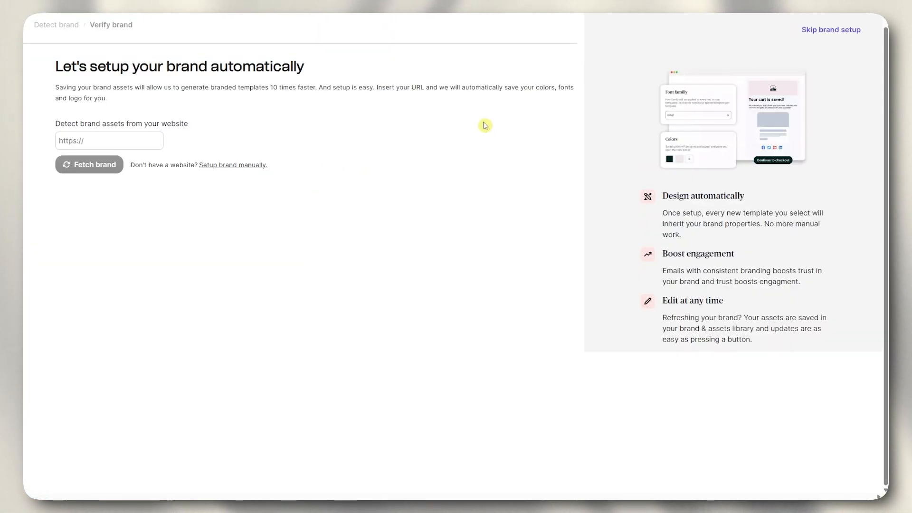
{"action": "left_click_drag", "start_coordinate": [57, 122], "coordinate": [128, 120]}
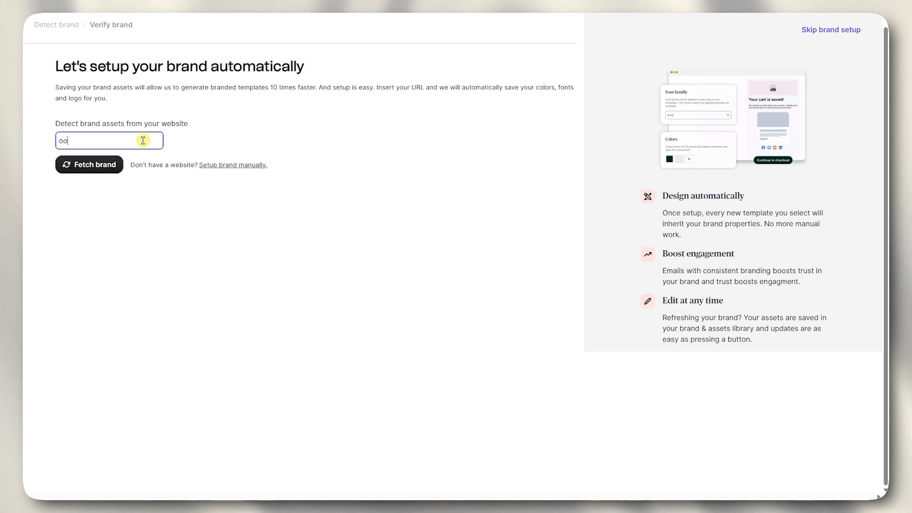
{"action": "key", "text": "BackSpace"}
{"action": "key", "text": "BackSpace"}
{"action": "type", "text": "google.co"}
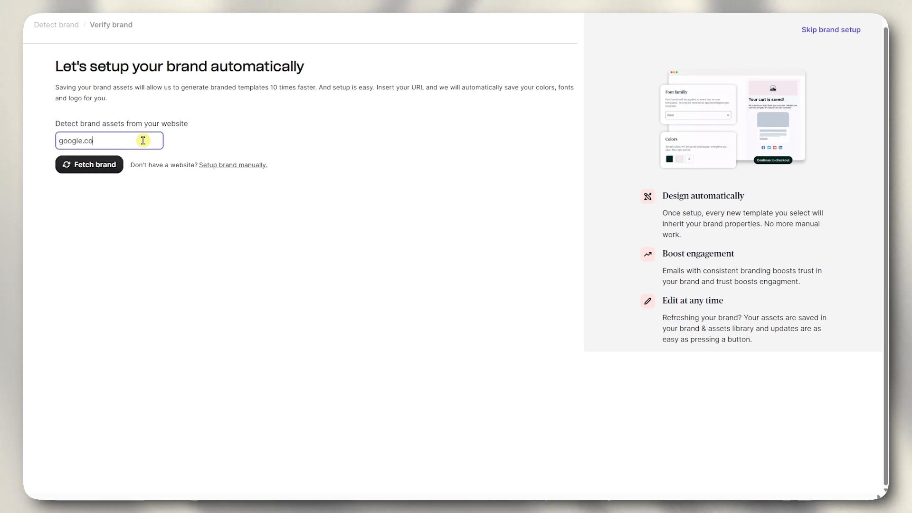
{"action": "type", "text": "m"}
{"action": "left_click", "coordinate": [82, 170]}
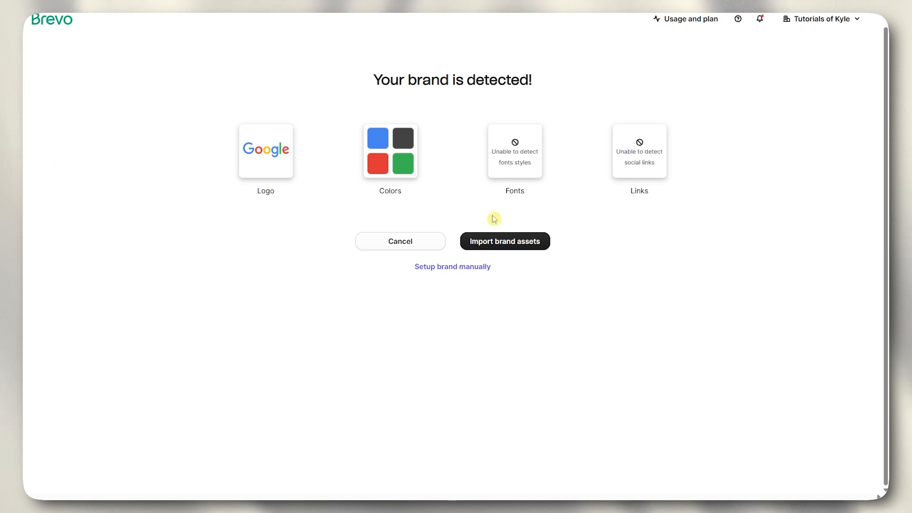
{"action": "left_click", "coordinate": [490, 249]}
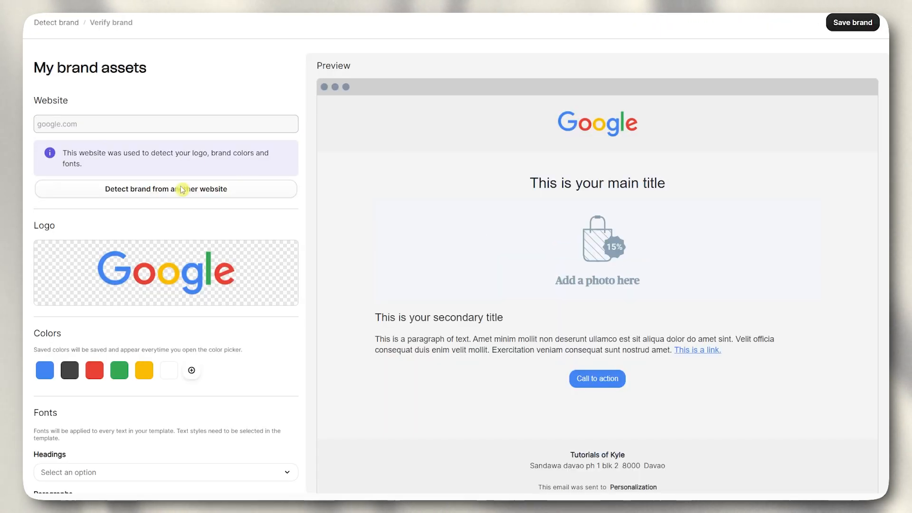
- Save the imported Google logo and colours as brand assets and continue to Create a campaign
{"action": "mouse_move", "coordinate": [197, 262]}
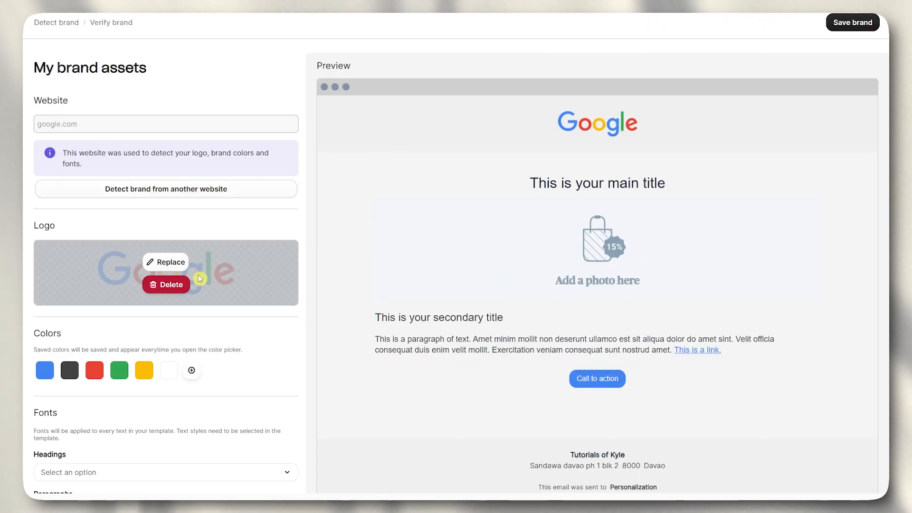
{"action": "scroll", "coordinate": [209, 290], "scroll_direction": "down", "scroll_amount": 3}
{"action": "scroll", "coordinate": [220, 321], "scroll_direction": "up", "scroll_amount": 3}
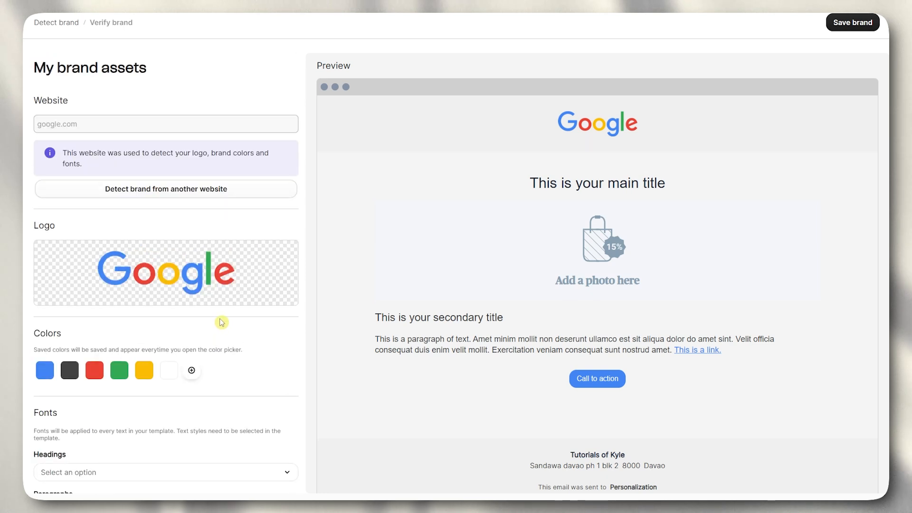
{"action": "left_click", "coordinate": [851, 26]}
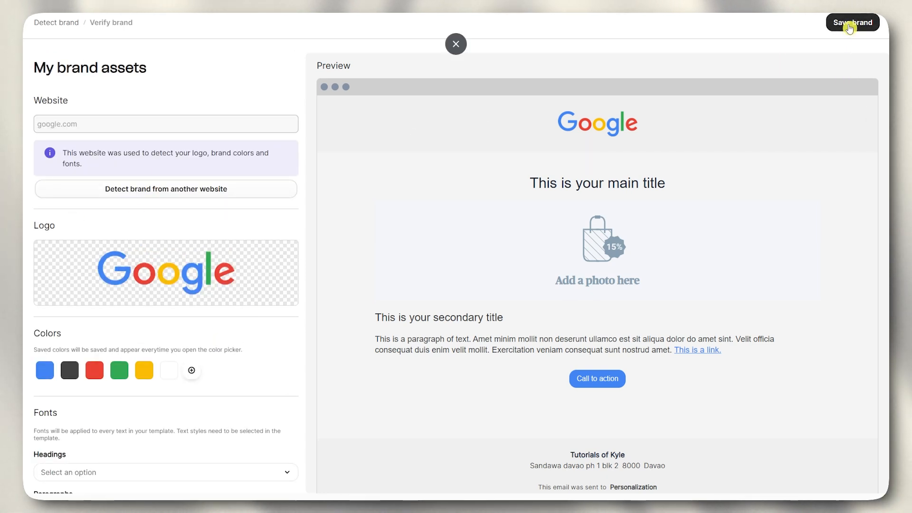
{"action": "left_click", "coordinate": [851, 27]}
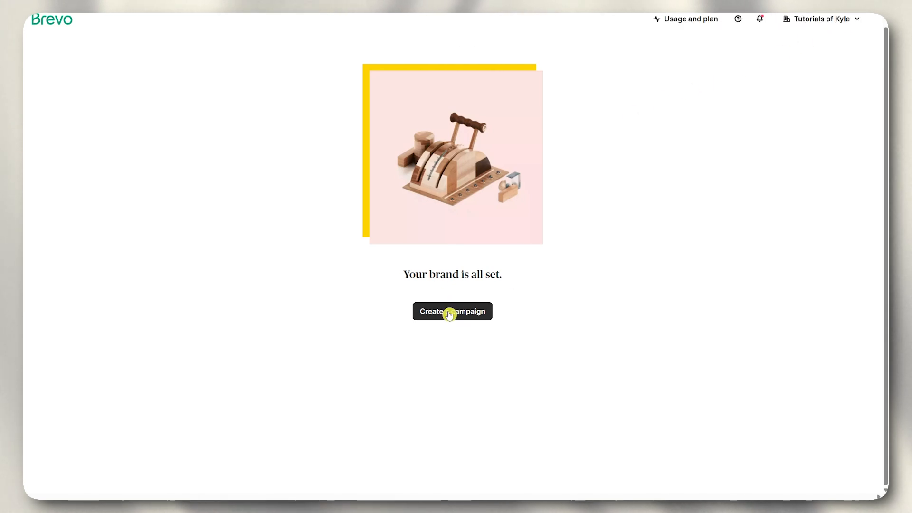
{"action": "left_click", "coordinate": [448, 311]}
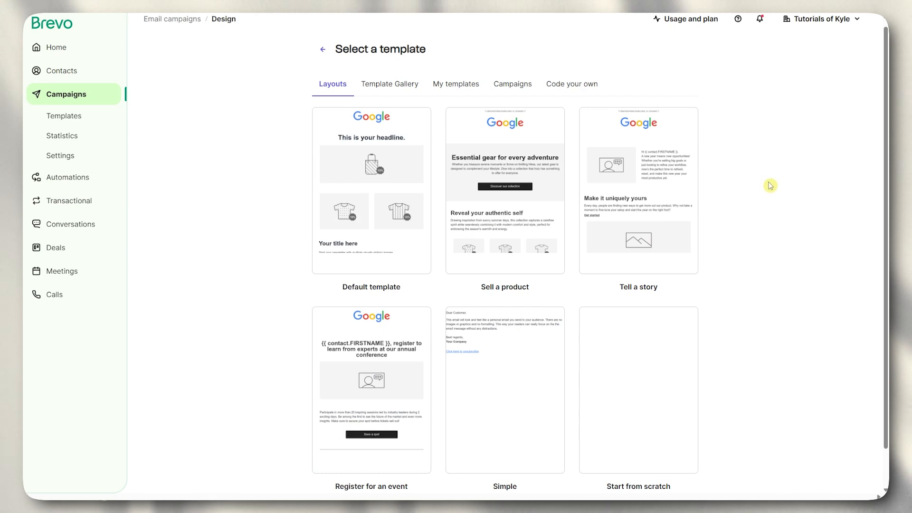
- Build a new email from the Premium benefits template in the Template Gallery
{"action": "mouse_move", "coordinate": [486, 216]}
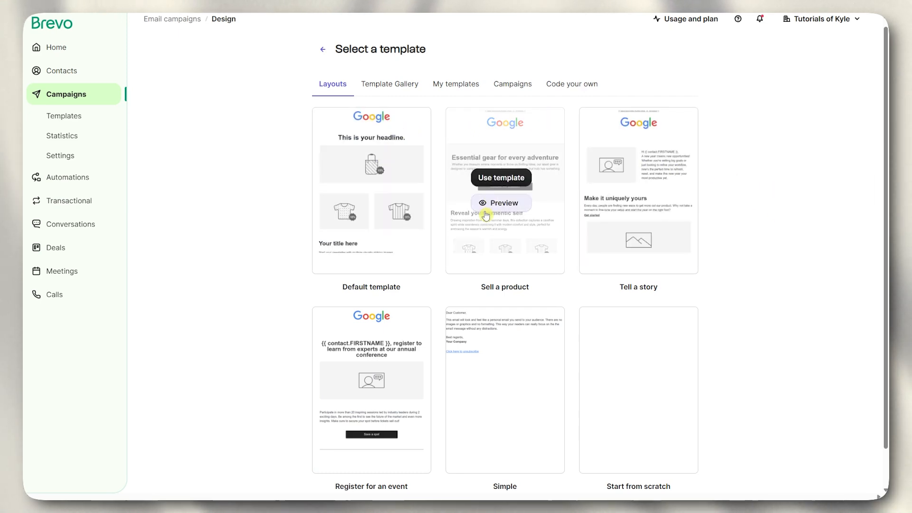
{"action": "left_click", "coordinate": [396, 84]}
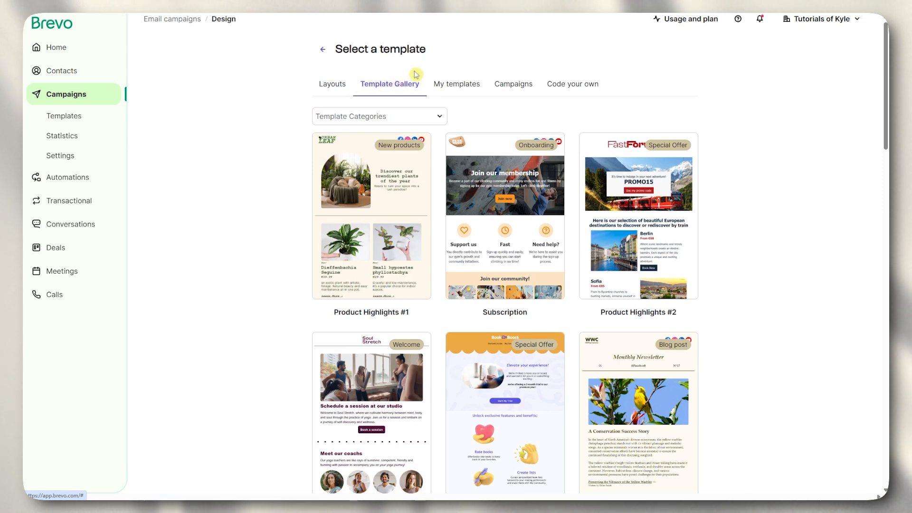
{"action": "scroll", "coordinate": [475, 195], "scroll_direction": "down", "scroll_amount": 3}
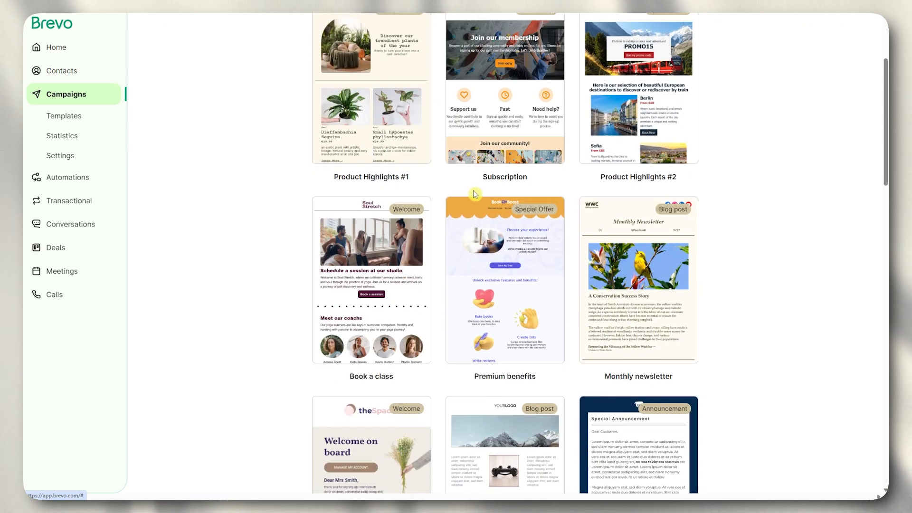
{"action": "mouse_move", "coordinate": [487, 267]}
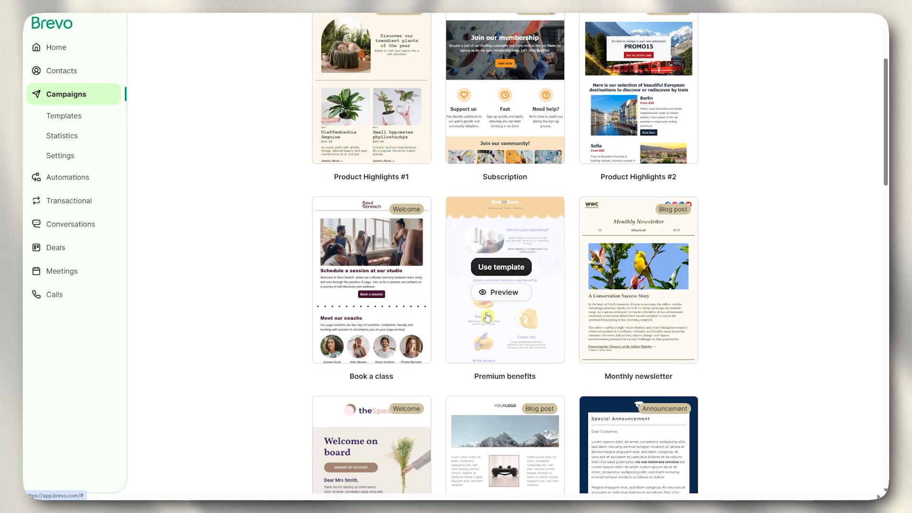
{"action": "left_click", "coordinate": [487, 268]}
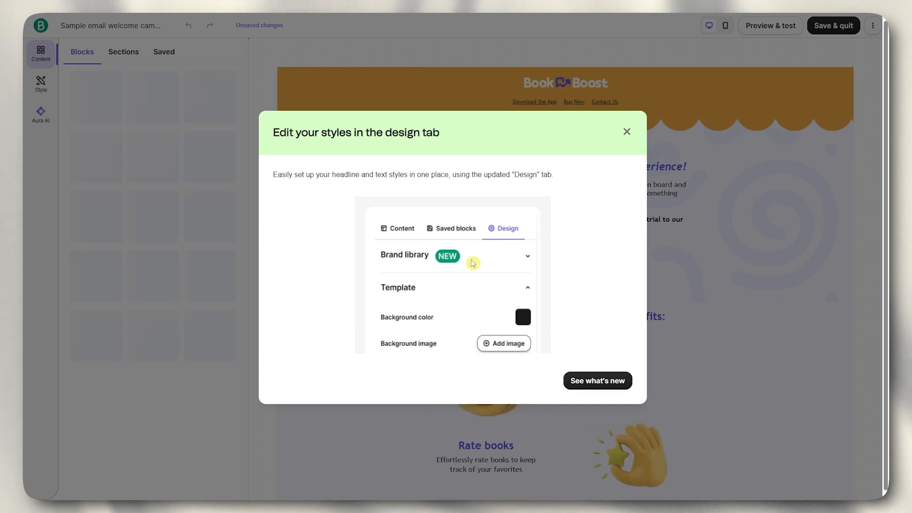
- Dismiss the 'Edit your styles' notice and select the Book Boost header logo to view its settings
{"action": "left_click_drag", "start_coordinate": [277, 132], "coordinate": [466, 141]}
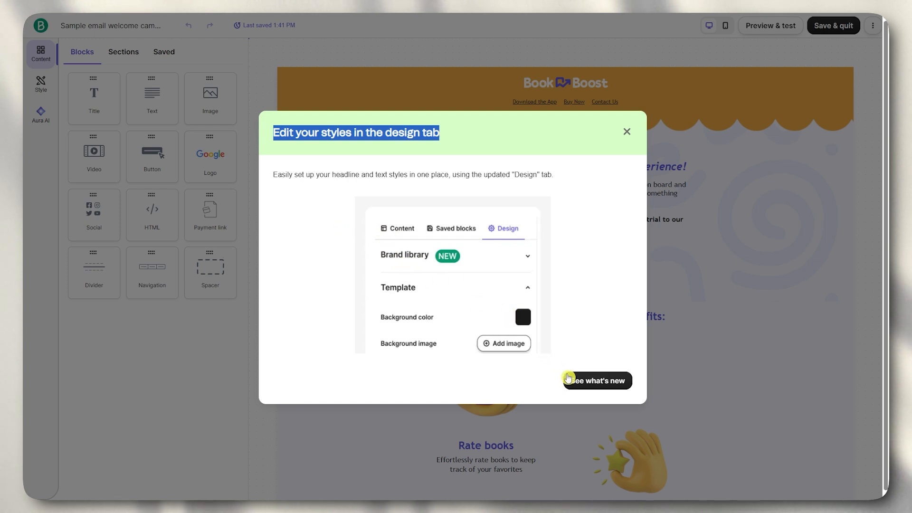
{"action": "left_click", "coordinate": [627, 132]}
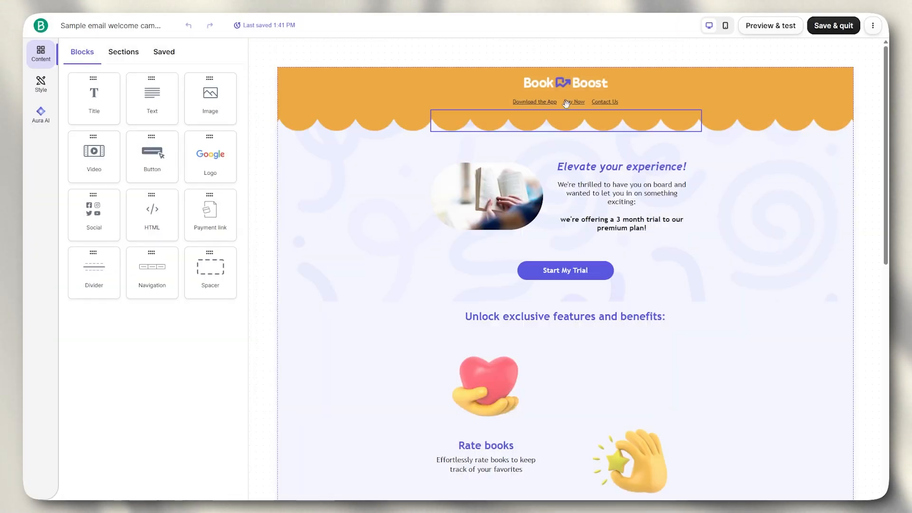
{"action": "scroll", "coordinate": [485, 143], "scroll_direction": "down", "scroll_amount": 10}
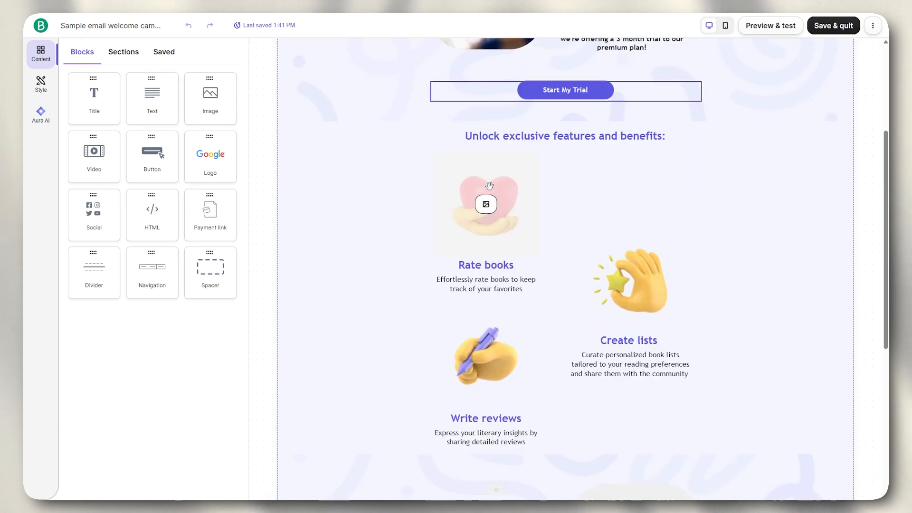
{"action": "scroll", "coordinate": [498, 191], "scroll_direction": "up", "scroll_amount": 10}
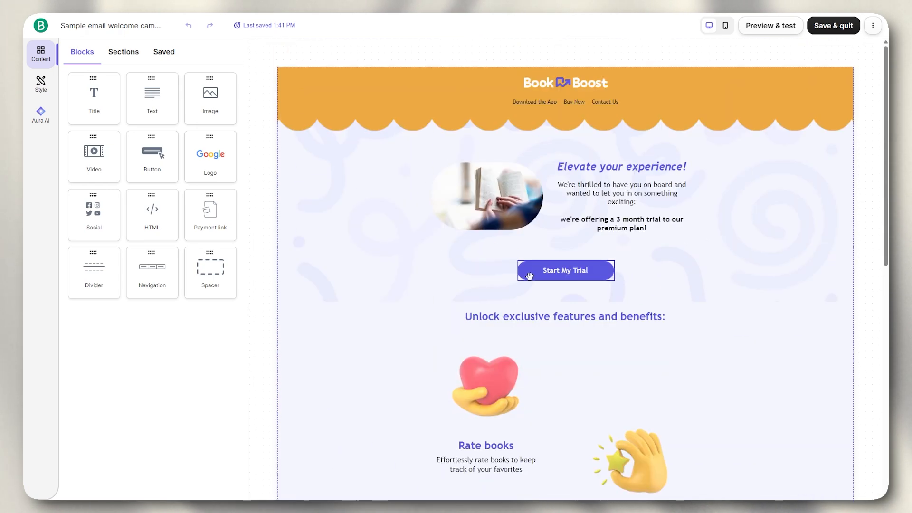
{"action": "left_click", "coordinate": [556, 81]}
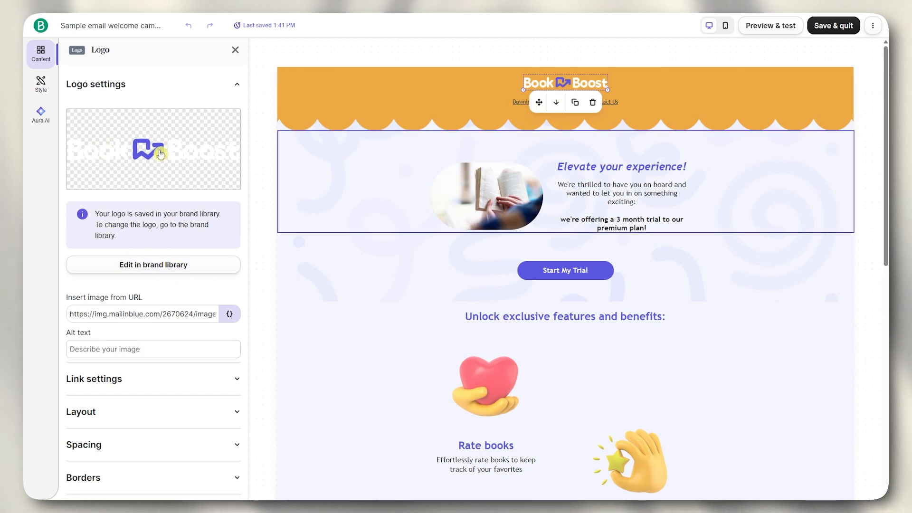
{"action": "scroll", "coordinate": [115, 321], "scroll_direction": "down", "scroll_amount": 2}
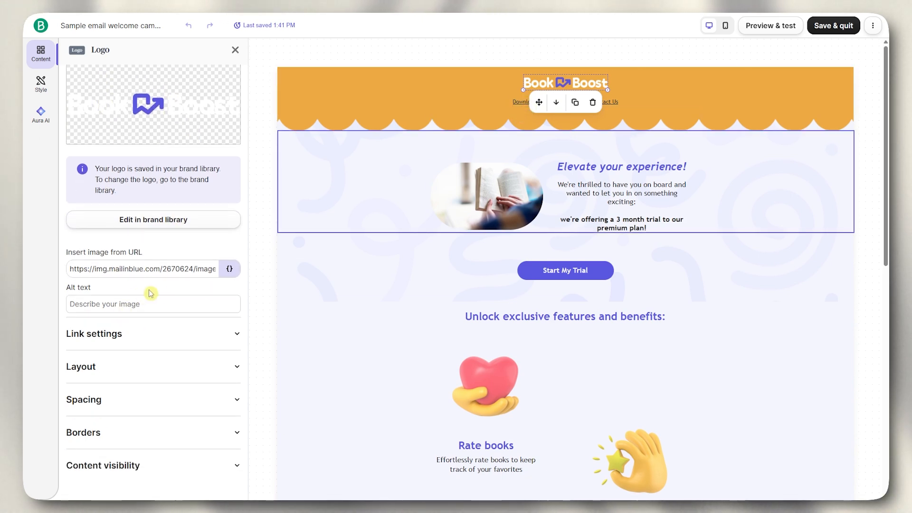
- Replace the brand logo with the uploaded Yellow and White Illustrative Real Estate Logo file
{"action": "left_click", "coordinate": [149, 216]}
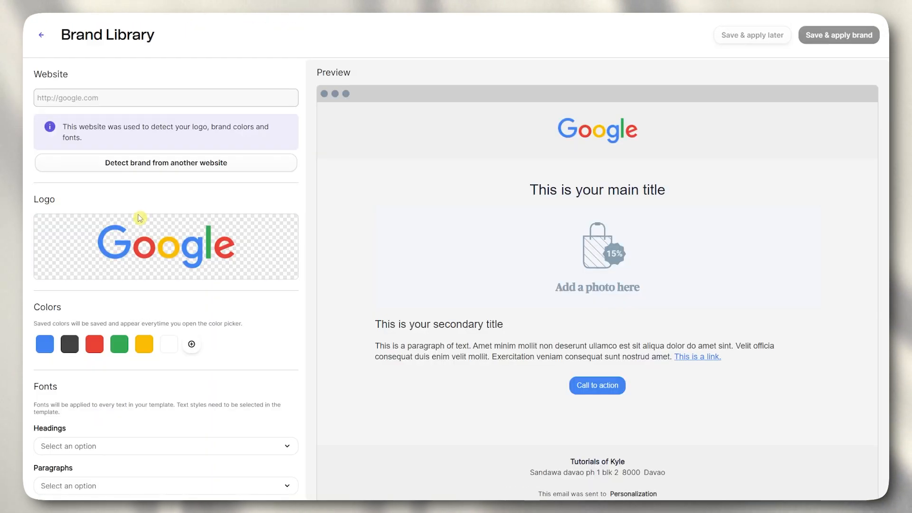
{"action": "mouse_move", "coordinate": [177, 259]}
{"action": "left_click", "coordinate": [179, 240]}
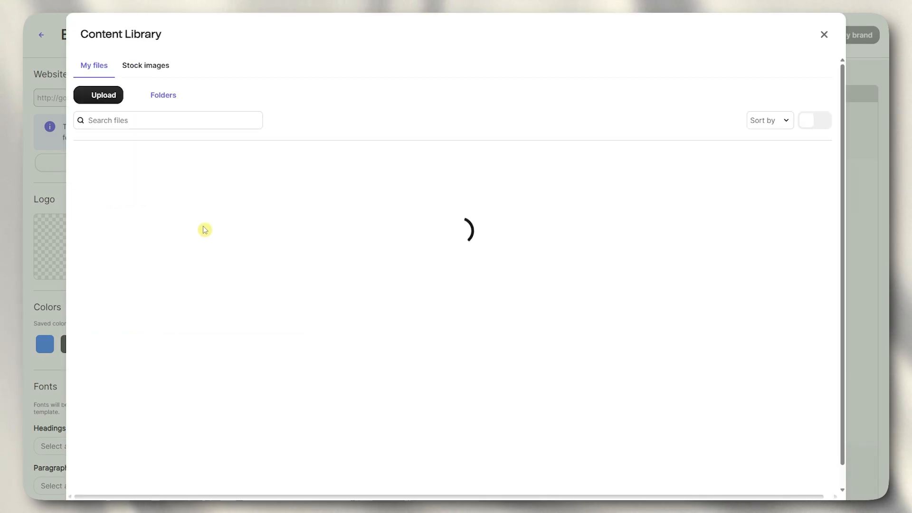
{"action": "left_click", "coordinate": [112, 96]}
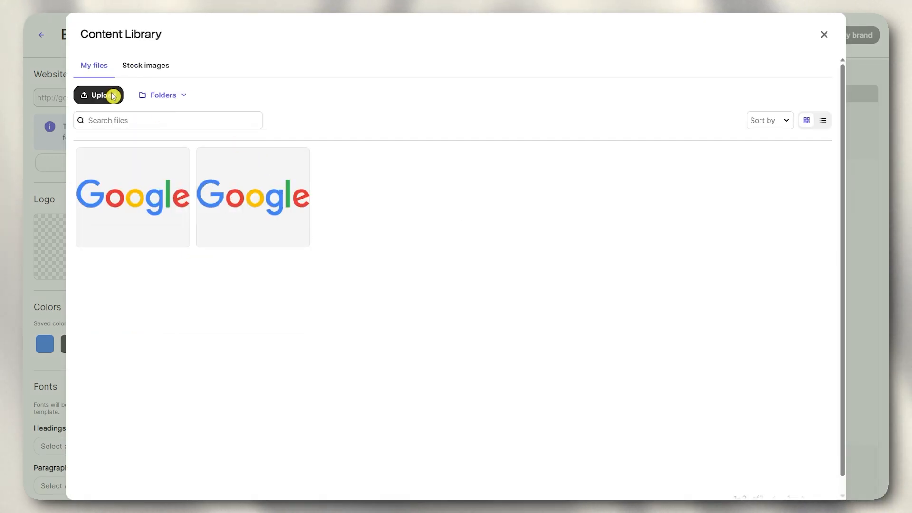
{"action": "left_click", "coordinate": [161, 98]}
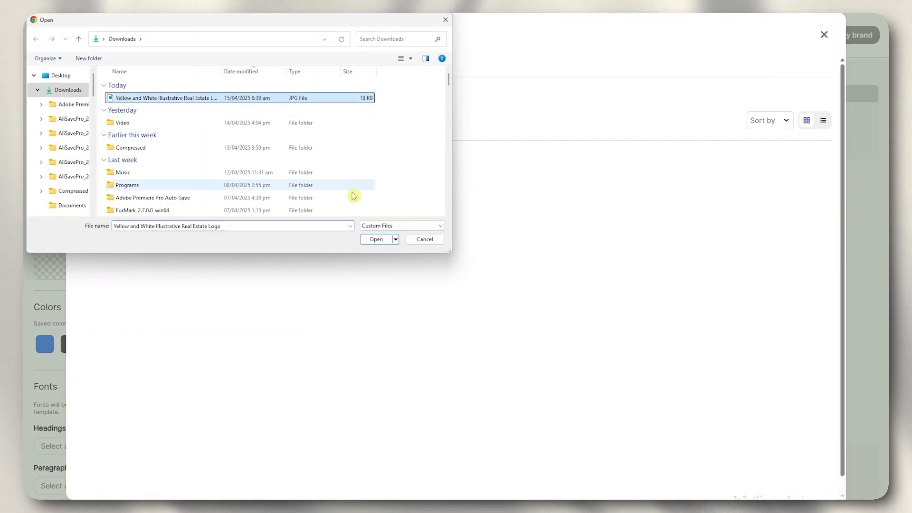
{"action": "left_click", "coordinate": [377, 240]}
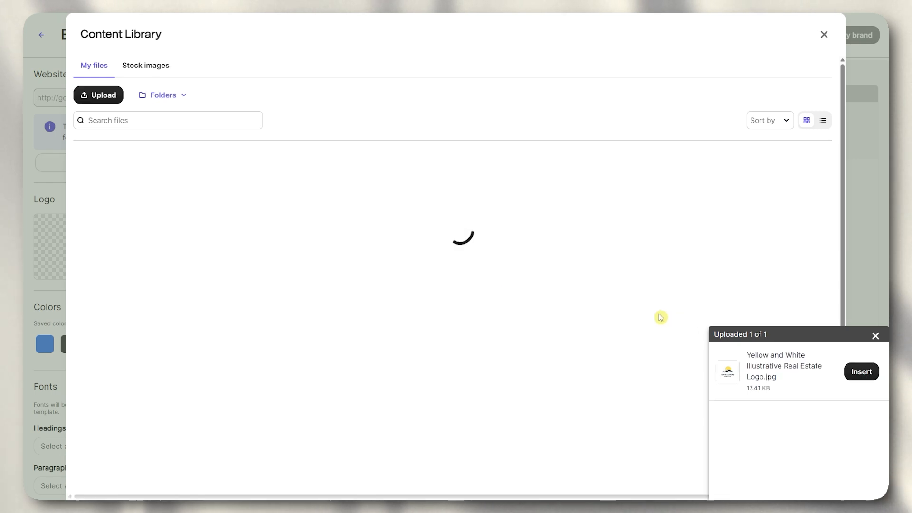
{"action": "left_click", "coordinate": [863, 372]}
{"action": "mouse_move", "coordinate": [287, 248]}
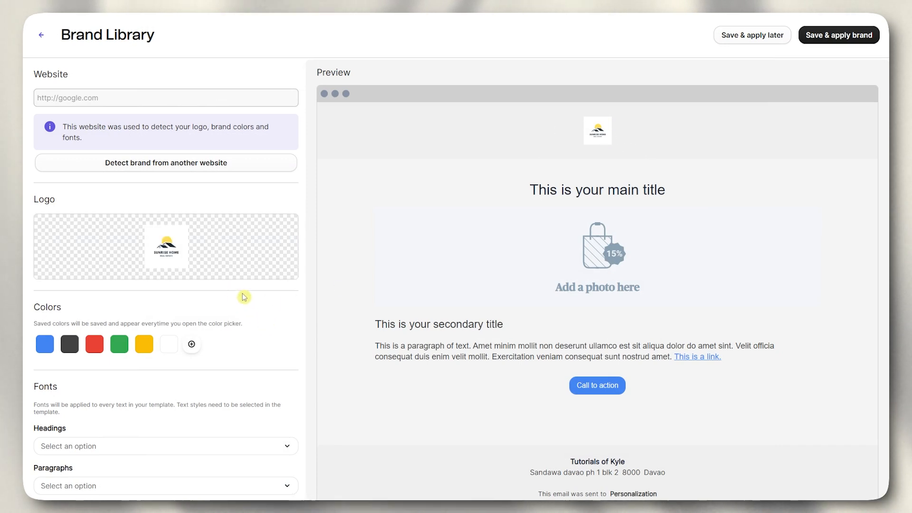
{"action": "scroll", "coordinate": [200, 285], "scroll_direction": "down", "scroll_amount": 2}
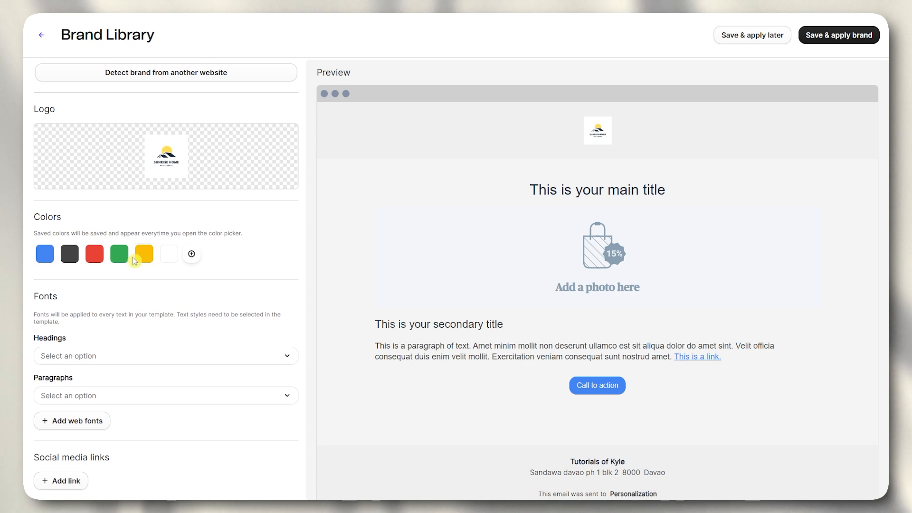
- Remove the red and blue brand colours, save and apply the brand, and reopen the email logo
{"action": "left_click", "coordinate": [141, 258]}
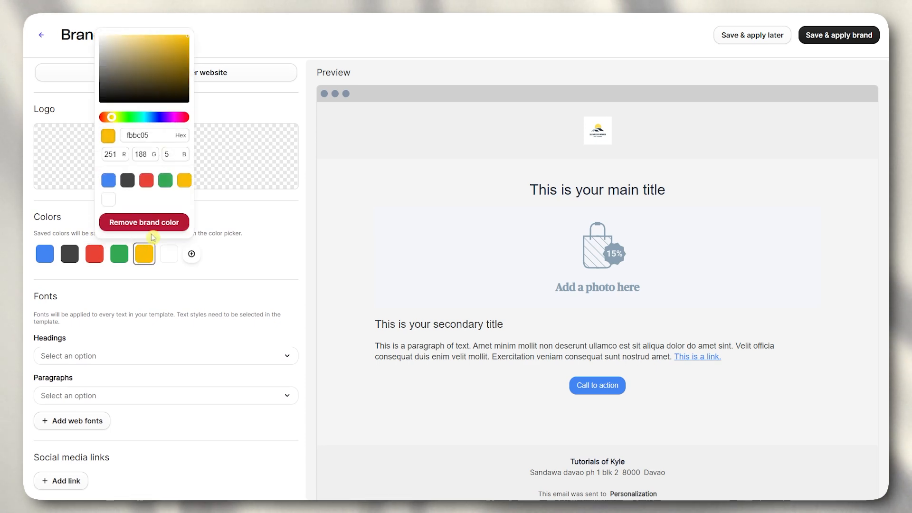
{"action": "left_click", "coordinate": [122, 256]}
{"action": "left_click", "coordinate": [121, 222]}
{"action": "left_click", "coordinate": [95, 254]}
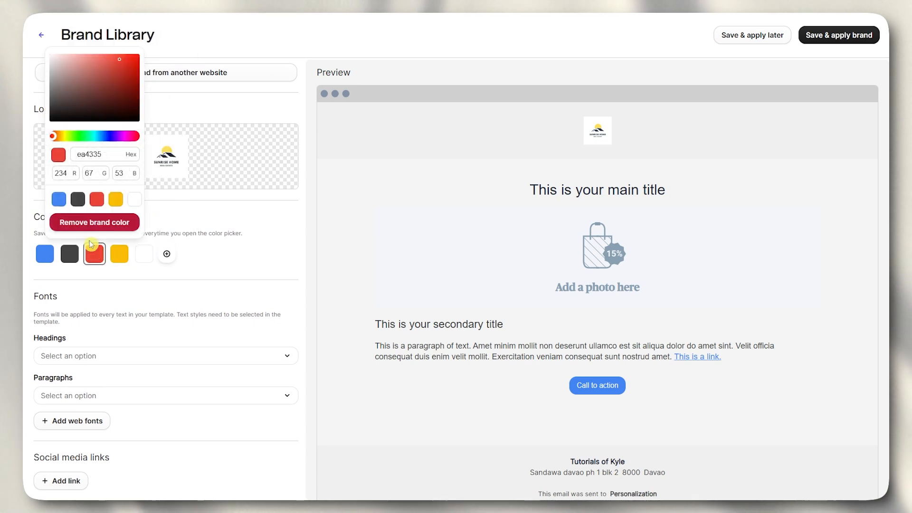
{"action": "left_click", "coordinate": [88, 222]}
{"action": "left_click", "coordinate": [43, 254]}
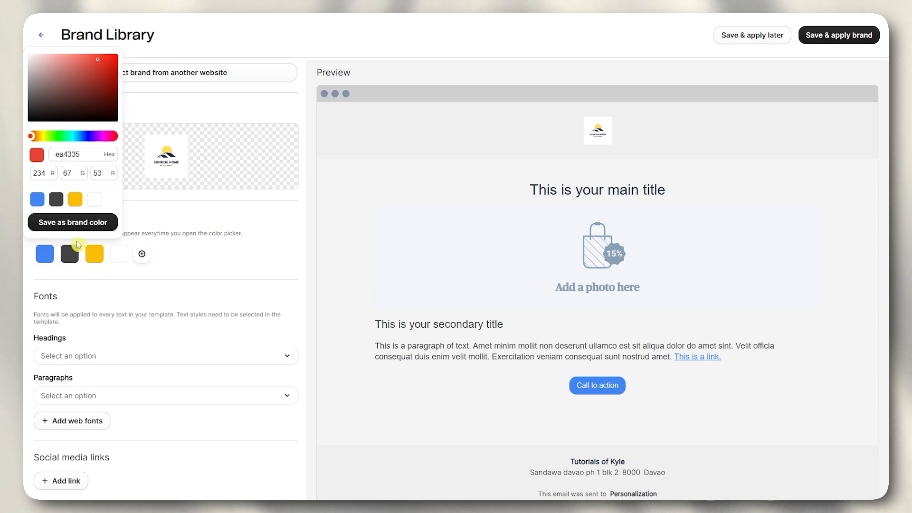
{"action": "left_click", "coordinate": [77, 222]}
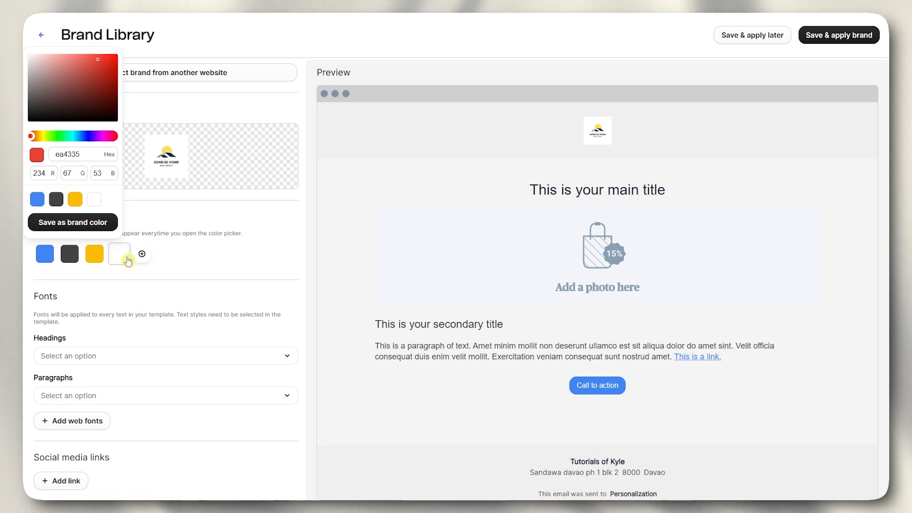
{"action": "left_click", "coordinate": [46, 253]}
{"action": "left_click", "coordinate": [51, 255]}
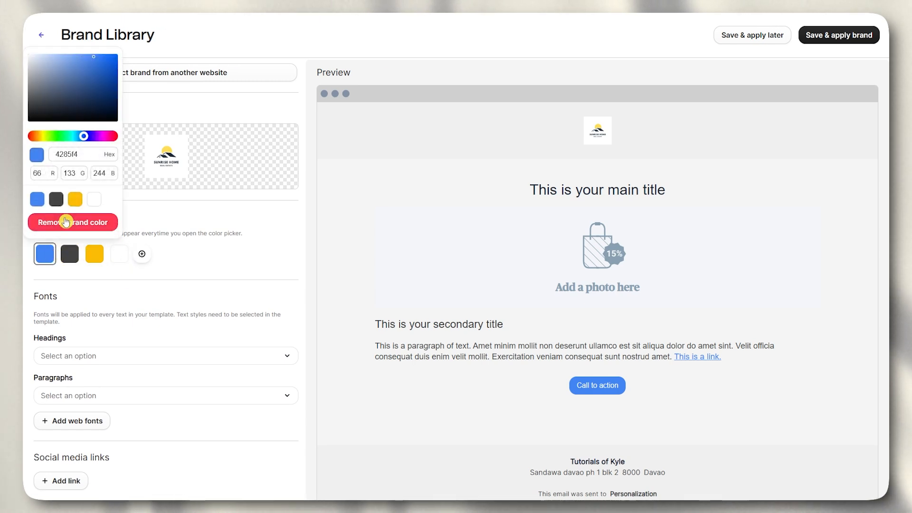
{"action": "left_click", "coordinate": [67, 222]}
{"action": "scroll", "coordinate": [175, 310], "scroll_direction": "up", "scroll_amount": 3}
{"action": "left_click", "coordinate": [830, 36]}
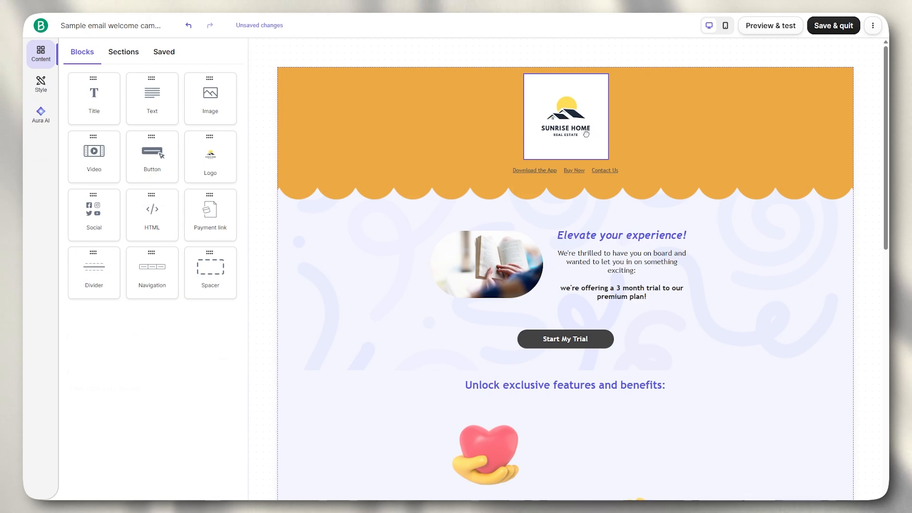
{"action": "left_click", "coordinate": [586, 133]}
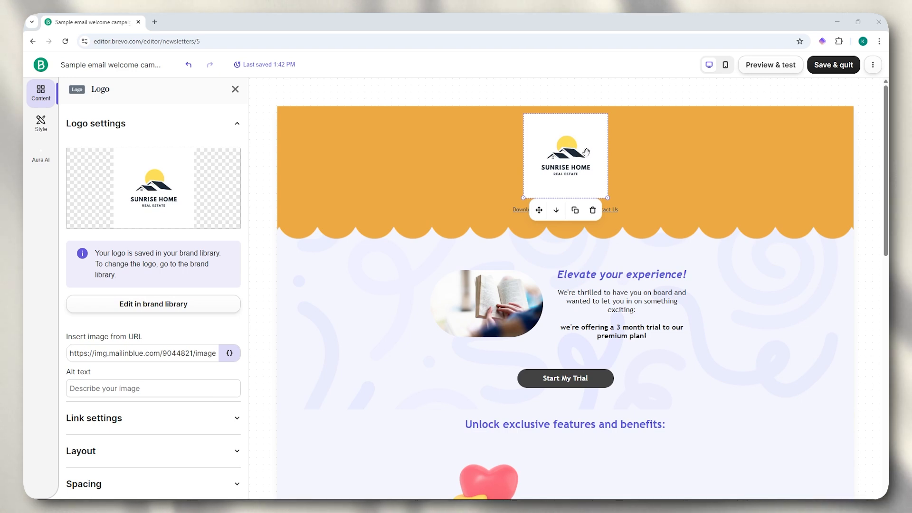
- Replace the brand logo with the background-free Sunrise Home PNG from Downloads
{"action": "left_click", "coordinate": [152, 312]}
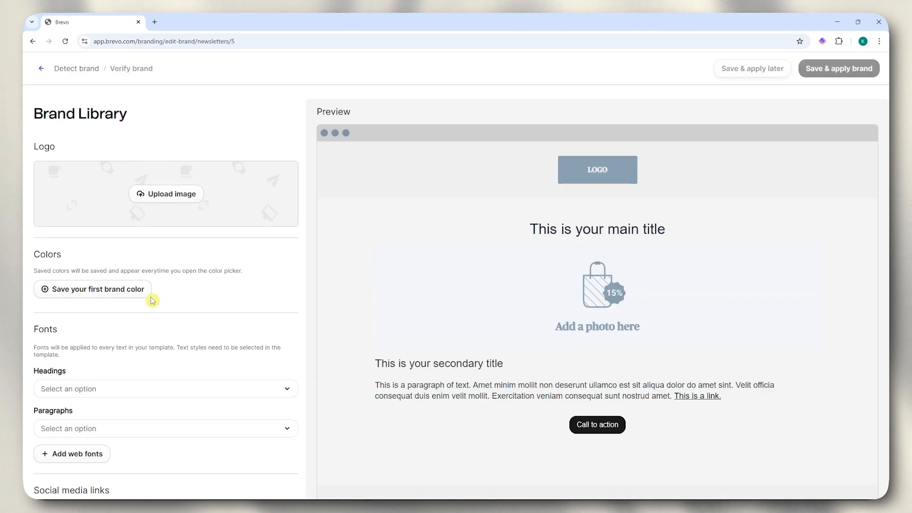
{"action": "left_click", "coordinate": [179, 274]}
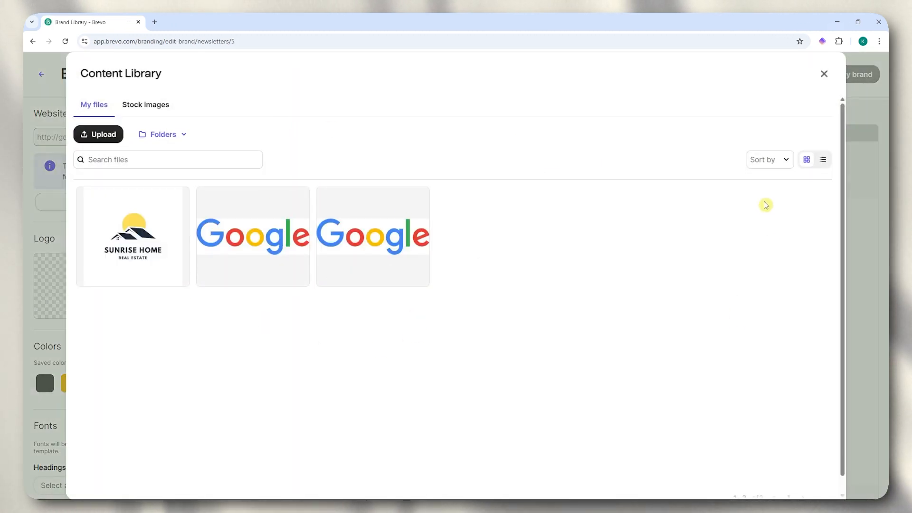
{"action": "left_click", "coordinate": [95, 134]}
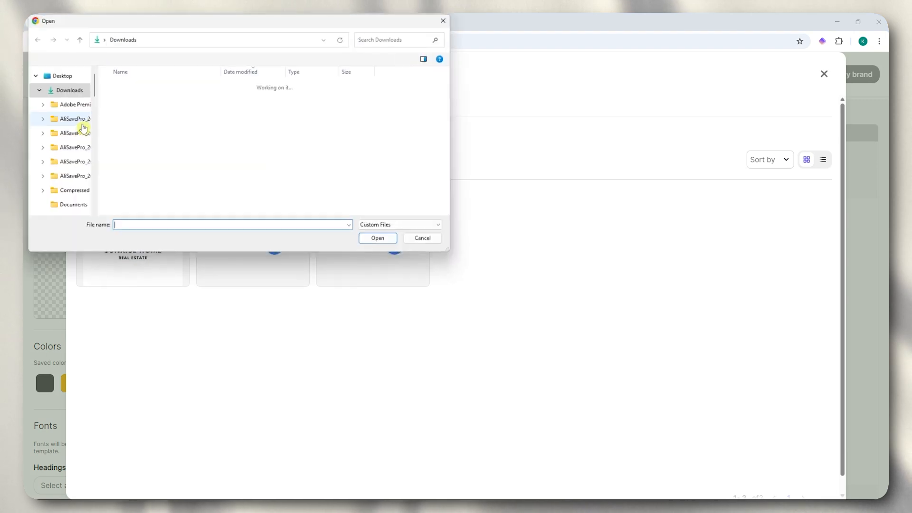
{"action": "left_click", "coordinate": [147, 98]}
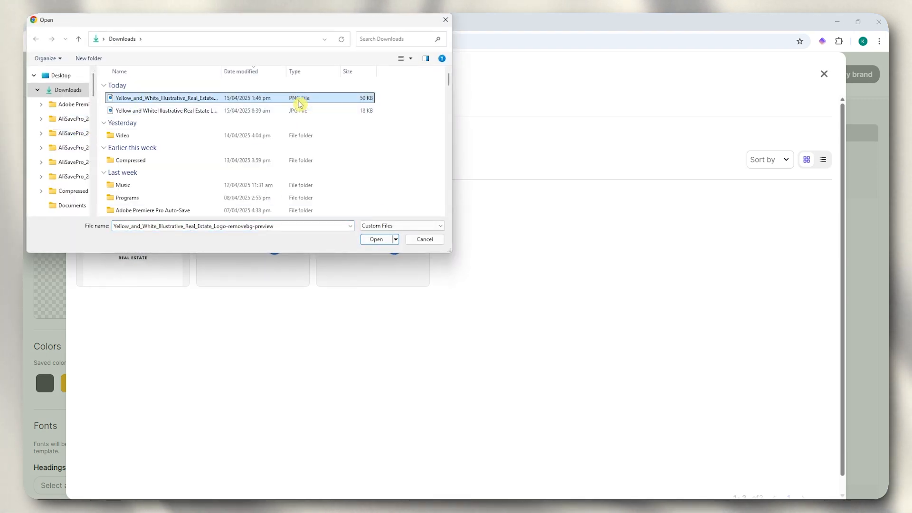
{"action": "left_click", "coordinate": [382, 240]}
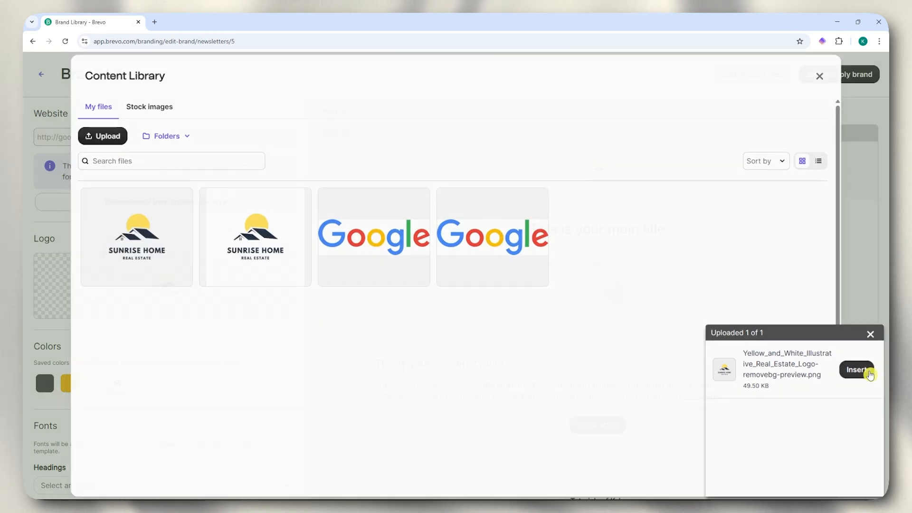
{"action": "left_click", "coordinate": [867, 371]}
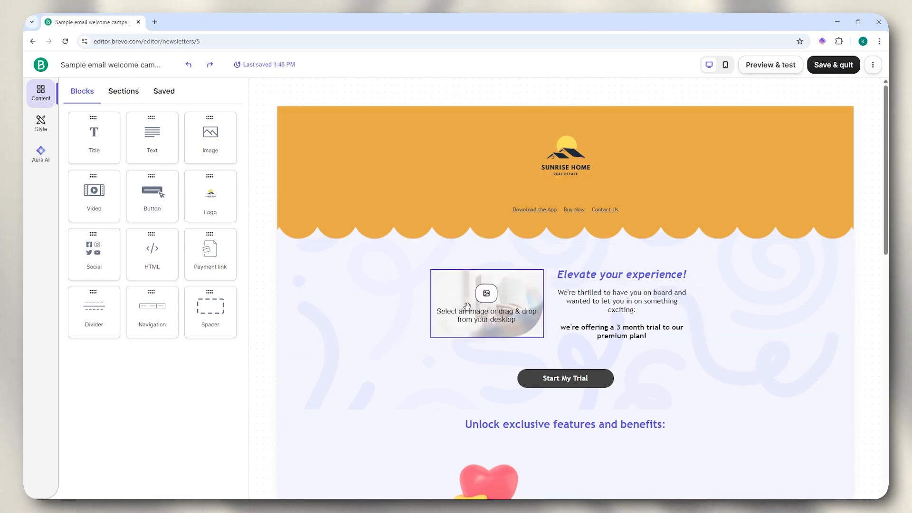
- Scroll through the welcome email to review the city sunset hero image, feature texts and testimonial
{"action": "scroll", "coordinate": [626, 316], "scroll_direction": "down", "scroll_amount": 2}
{"action": "scroll", "coordinate": [591, 356], "scroll_direction": "down", "scroll_amount": 3}
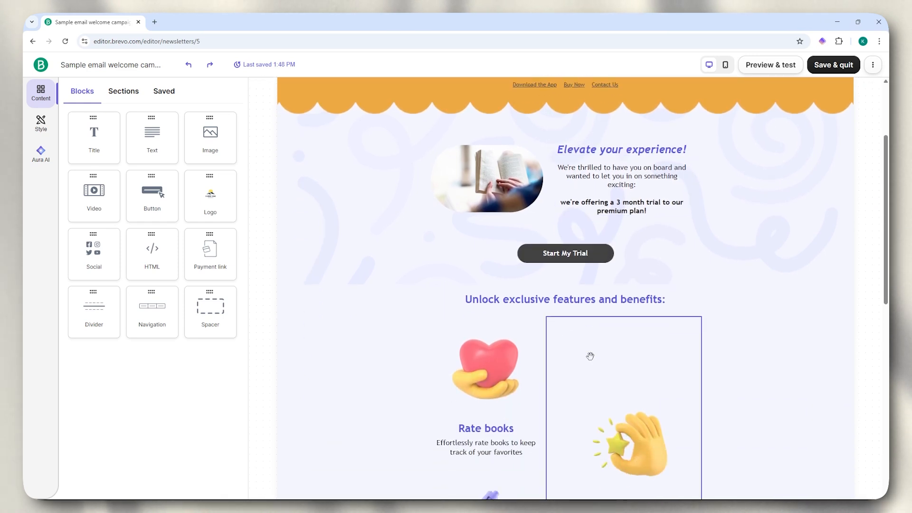
{"action": "scroll", "coordinate": [584, 348], "scroll_direction": "down", "scroll_amount": 1}
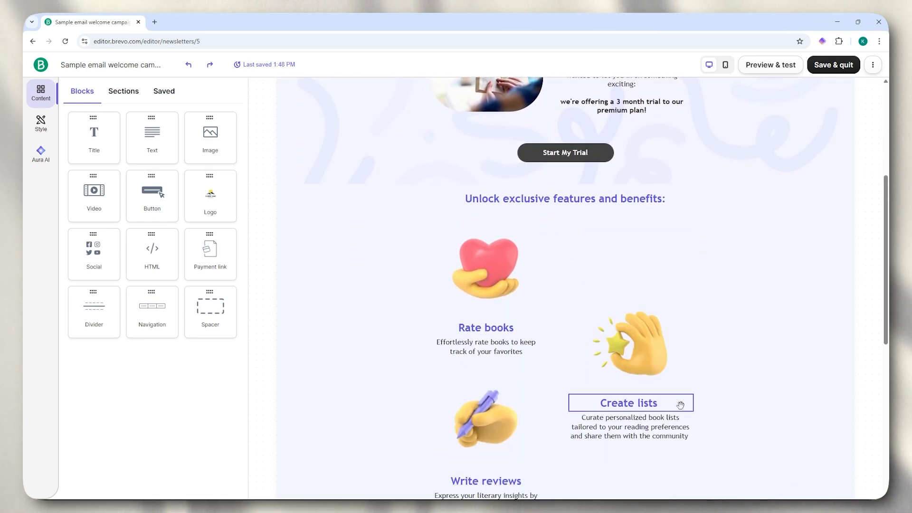
{"action": "scroll", "coordinate": [679, 375], "scroll_direction": "down", "scroll_amount": 2}
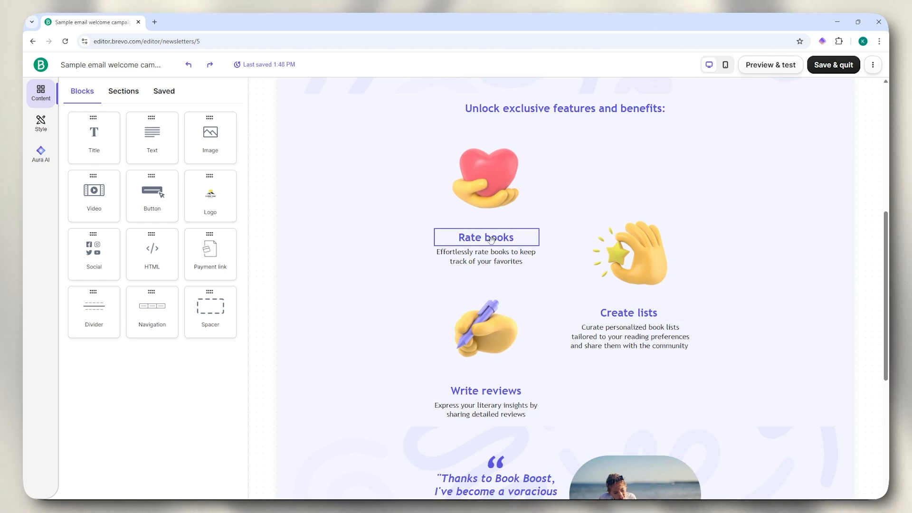
{"action": "scroll", "coordinate": [477, 255], "scroll_direction": "up", "scroll_amount": 7}
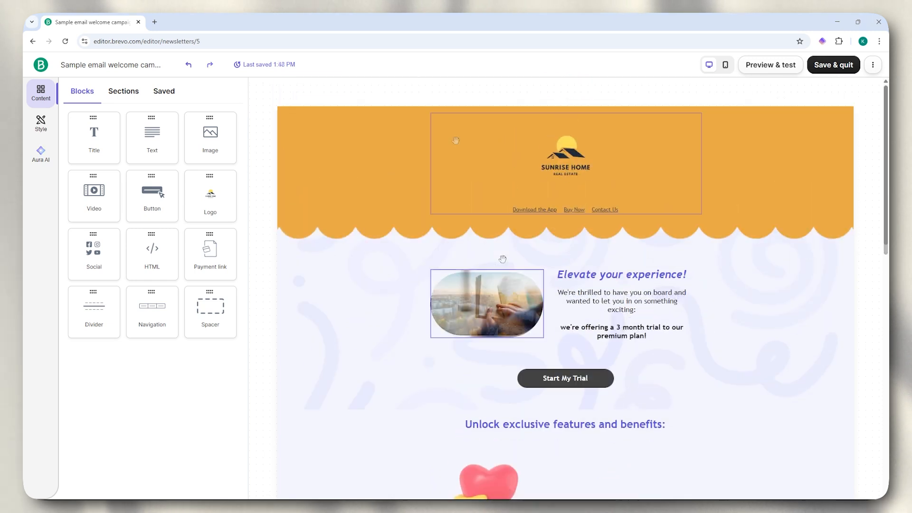
{"action": "scroll", "coordinate": [546, 209], "scroll_direction": "down", "scroll_amount": 2}
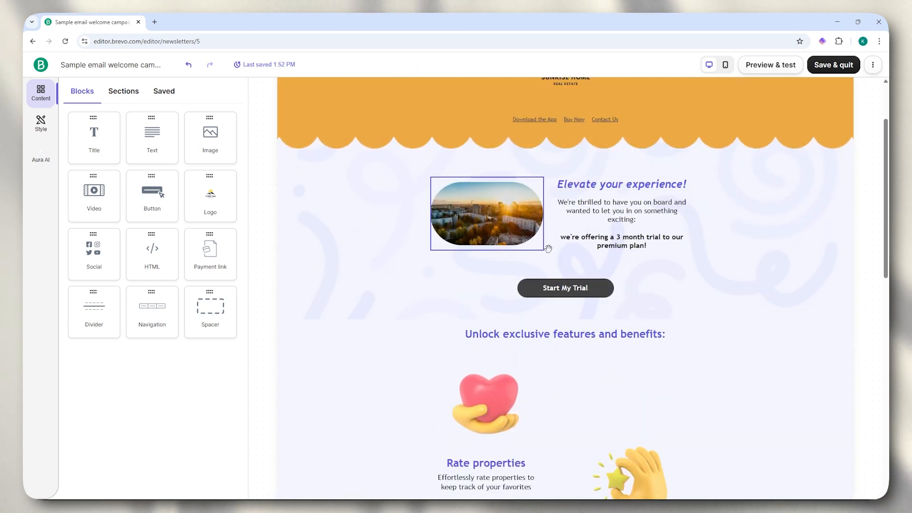
{"action": "scroll", "coordinate": [543, 236], "scroll_direction": "down", "scroll_amount": 10}
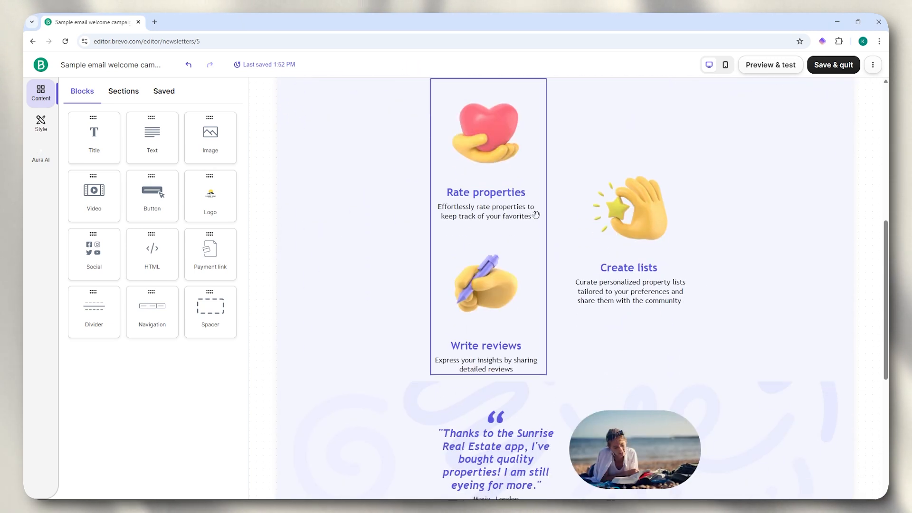
{"action": "scroll", "coordinate": [540, 212], "scroll_direction": "up", "scroll_amount": 6}
{"action": "scroll", "coordinate": [541, 213], "scroll_direction": "up", "scroll_amount": 7}
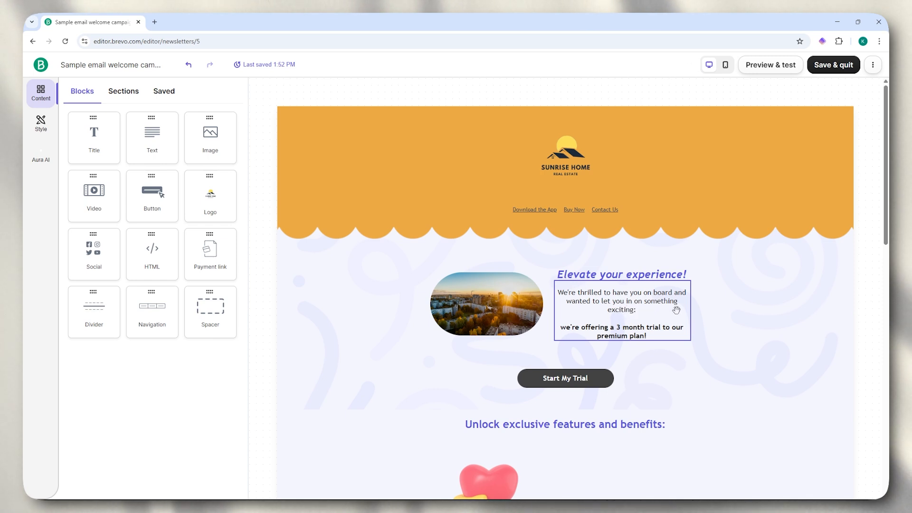
{"action": "scroll", "coordinate": [676, 311], "scroll_direction": "down", "scroll_amount": 1}
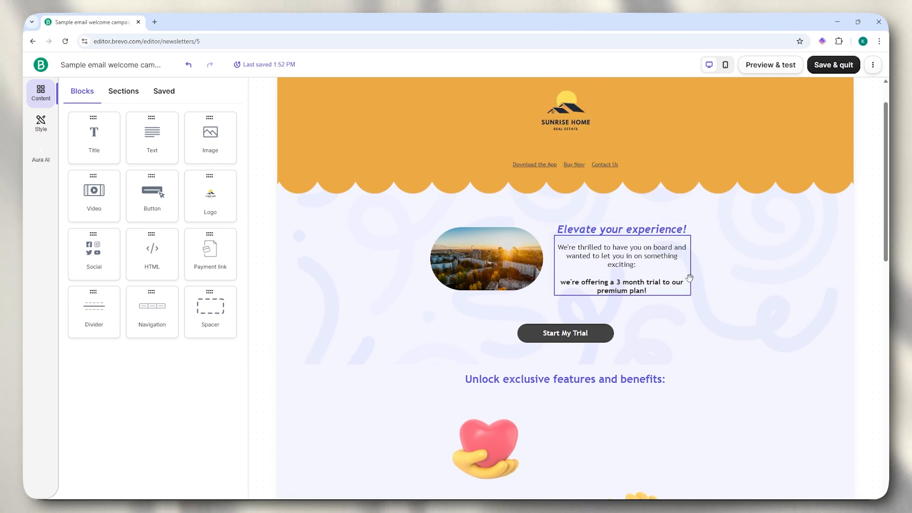
{"action": "scroll", "coordinate": [579, 309], "scroll_direction": "down", "scroll_amount": 1}
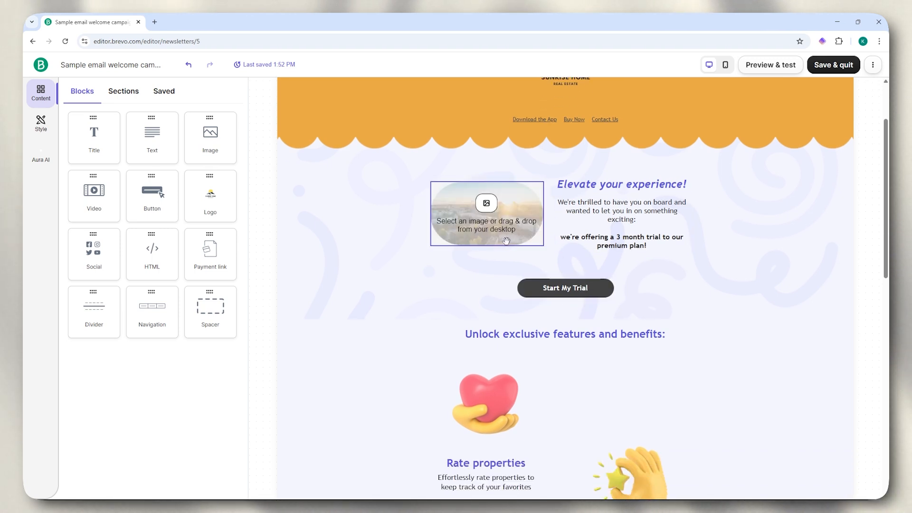
- Inspect the Start My Trial button, section layouts, saved content and the Benefits section title
{"action": "left_click", "coordinate": [567, 291]}
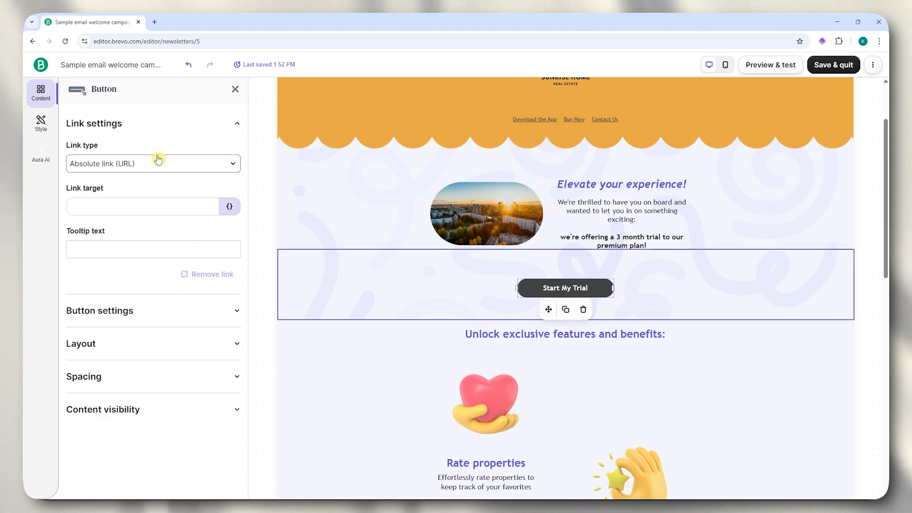
{"action": "left_click", "coordinate": [236, 89]}
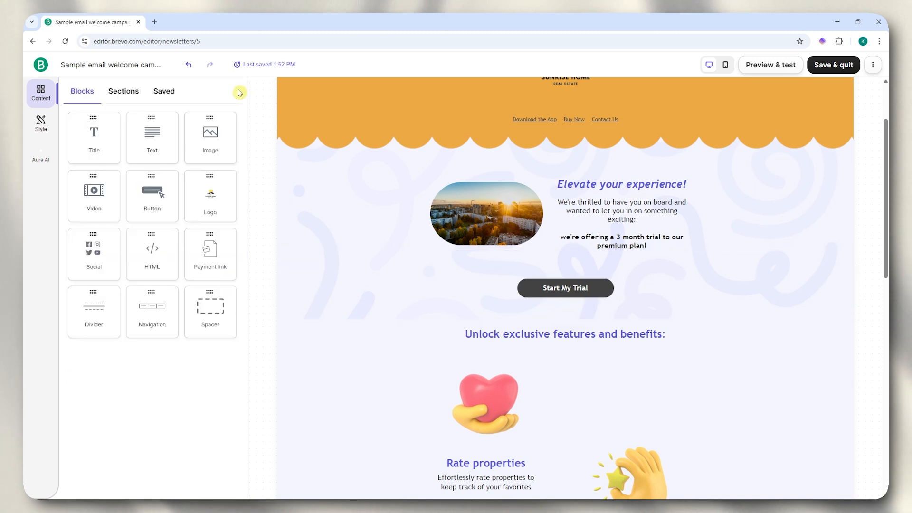
{"action": "left_click", "coordinate": [124, 97]}
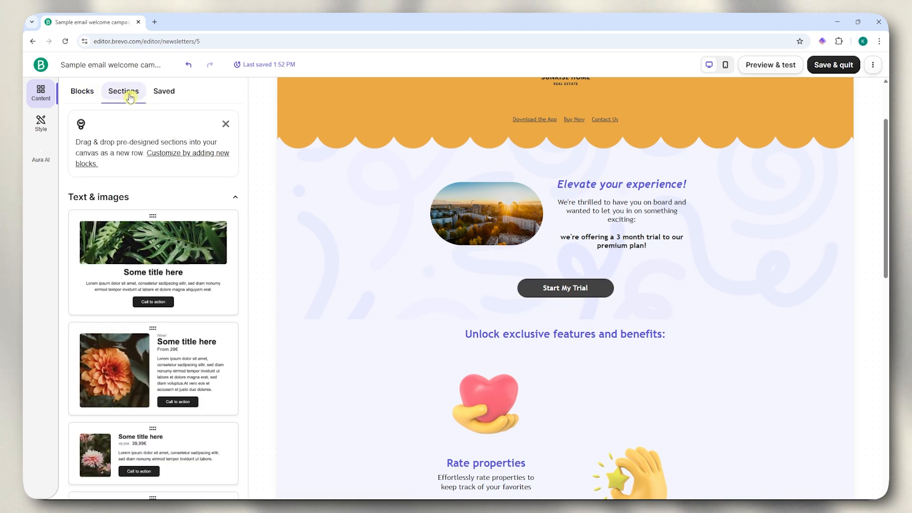
{"action": "left_click", "coordinate": [162, 96]}
{"action": "left_click", "coordinate": [85, 92]}
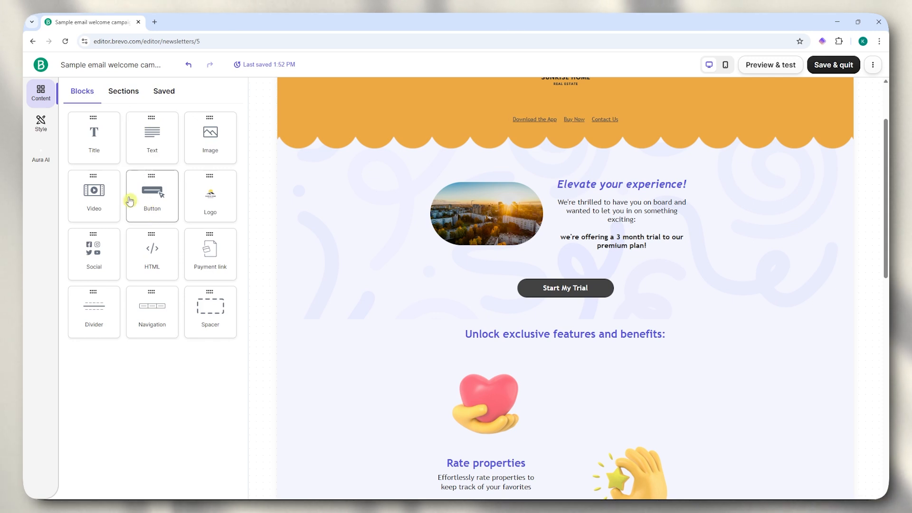
{"action": "left_click", "coordinate": [496, 340]}
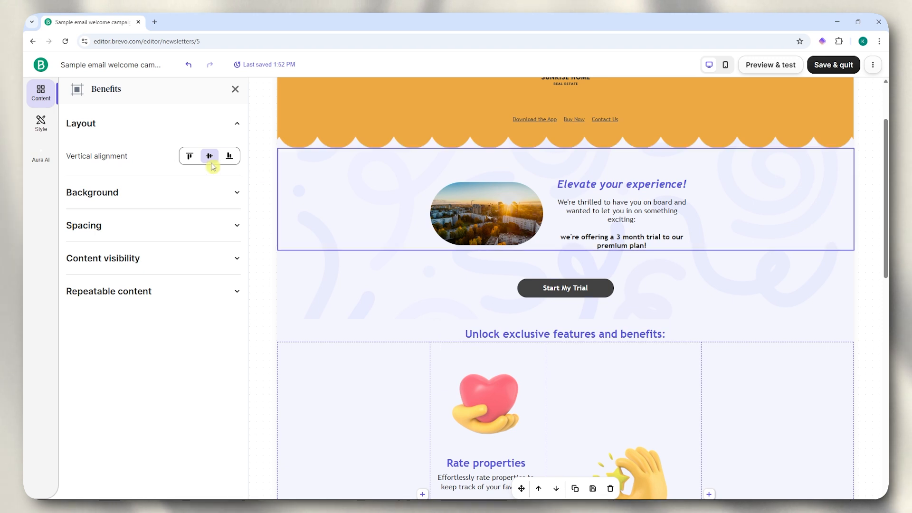
{"action": "left_click", "coordinate": [574, 335]}
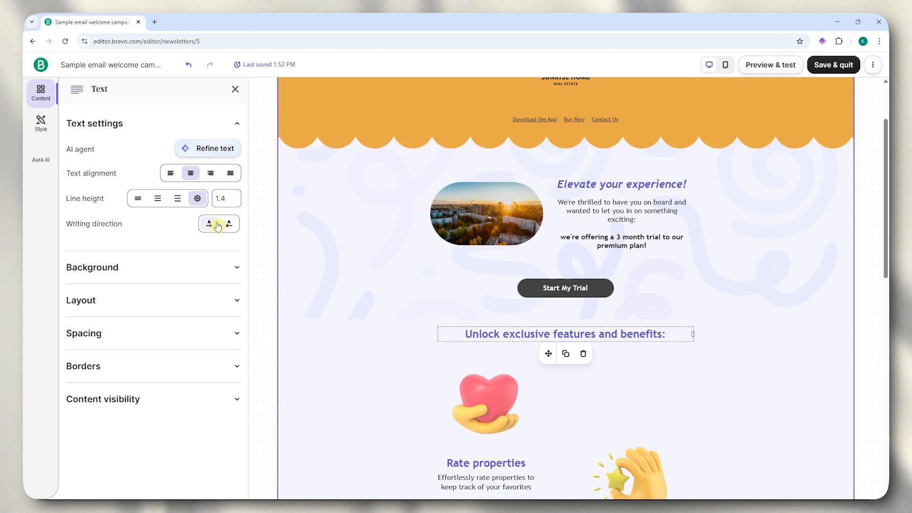
- Review the email's global style settings, with Trebuchet MS for paragraphs and headings
{"action": "left_click", "coordinate": [41, 125]}
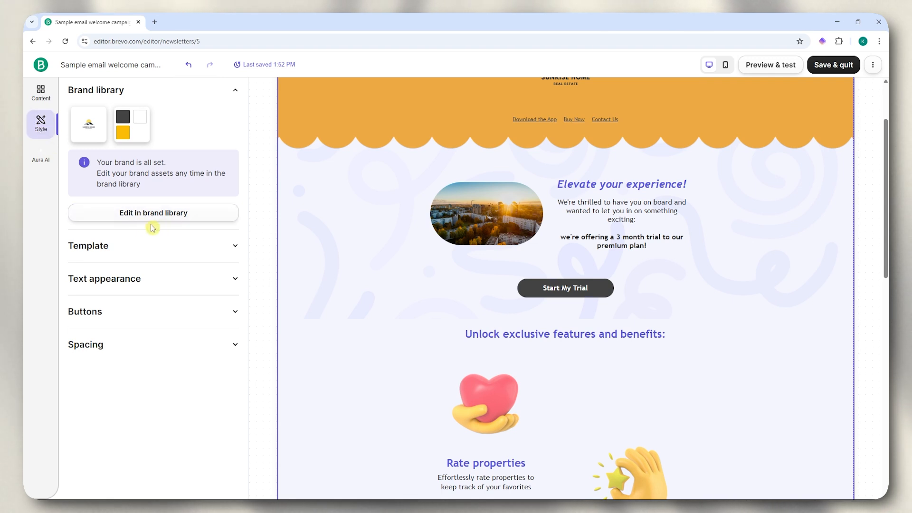
{"action": "left_click", "coordinate": [140, 278]}
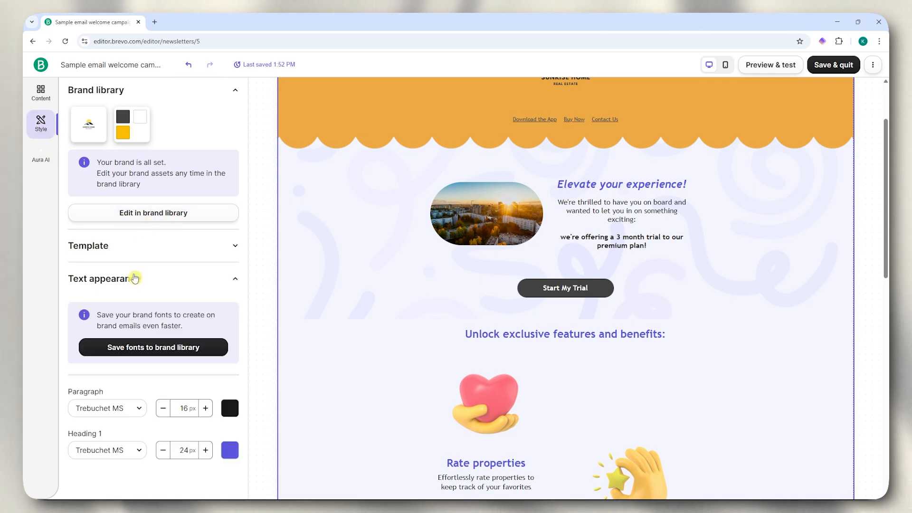
{"action": "scroll", "coordinate": [153, 333], "scroll_direction": "down", "scroll_amount": 2}
{"action": "scroll", "coordinate": [83, 331], "scroll_direction": "down", "scroll_amount": 2}
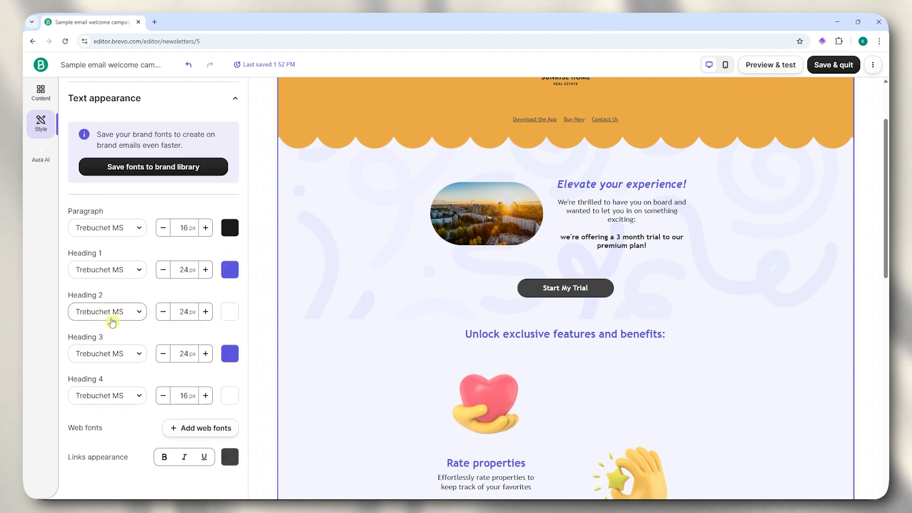
{"action": "scroll", "coordinate": [125, 338], "scroll_direction": "down", "scroll_amount": 3}
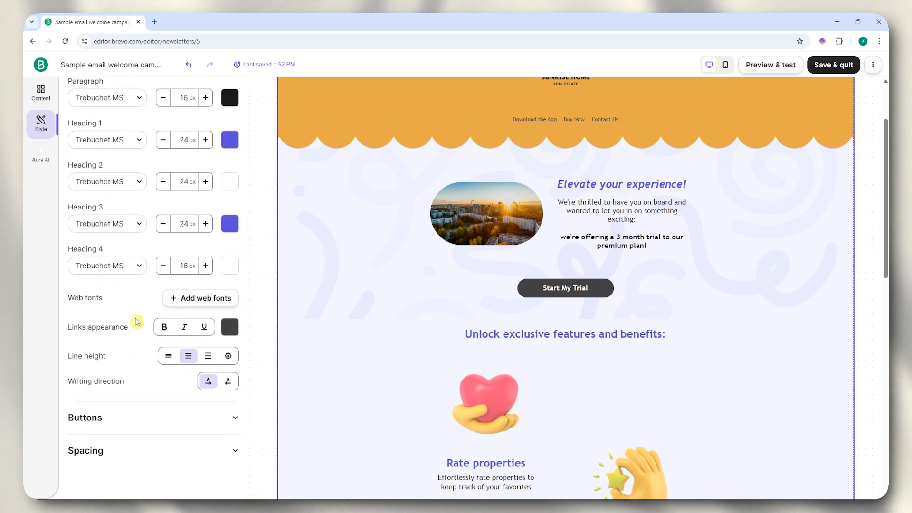
{"action": "left_click", "coordinate": [41, 93]}
{"action": "scroll", "coordinate": [442, 342], "scroll_direction": "down", "scroll_amount": 2}
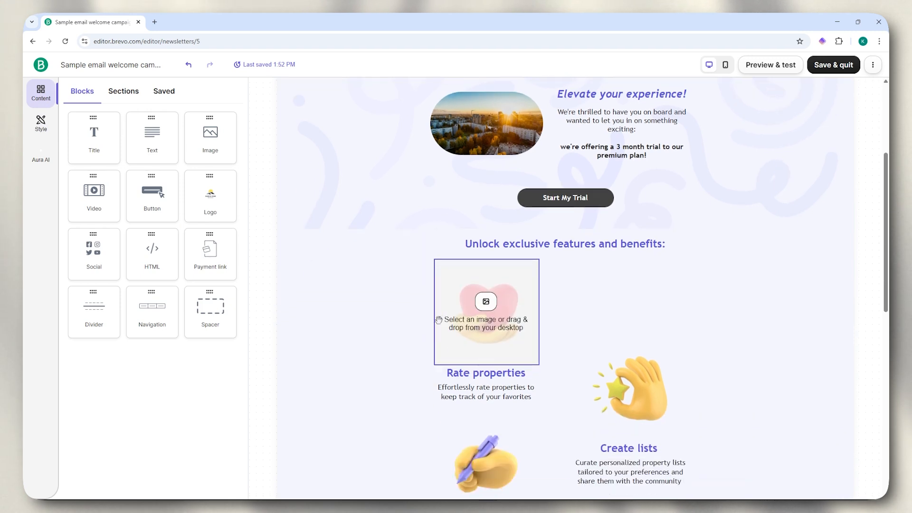
{"action": "left_click", "coordinate": [516, 309]}
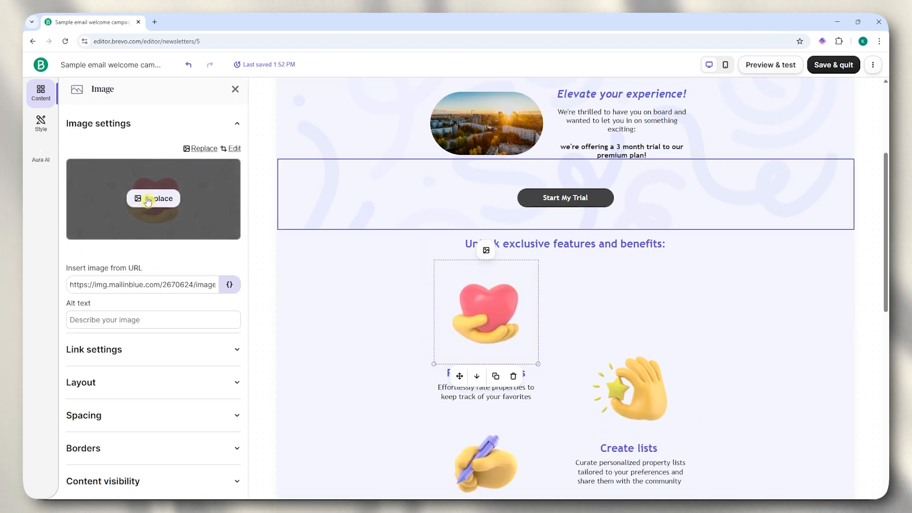
{"action": "scroll", "coordinate": [145, 201], "scroll_direction": "down", "scroll_amount": 1}
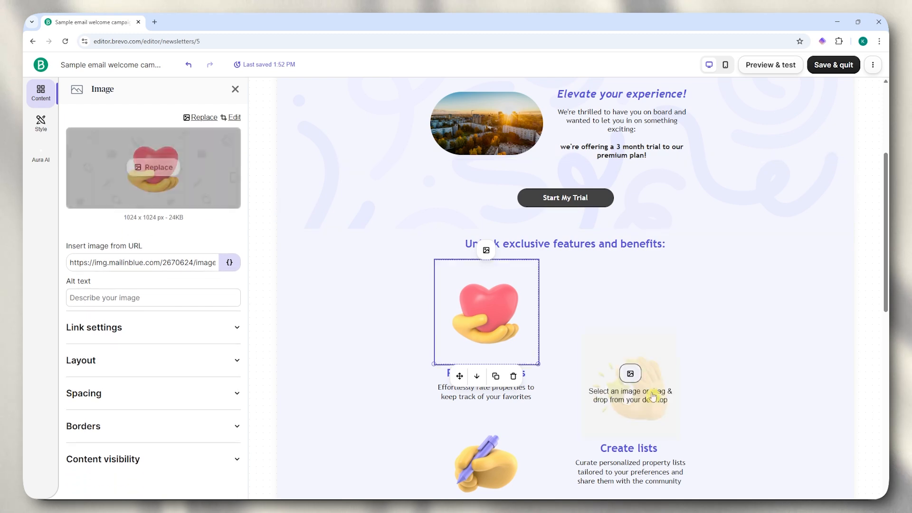
{"action": "left_click", "coordinate": [526, 394]}
{"action": "scroll", "coordinate": [520, 381], "scroll_direction": "down", "scroll_amount": 2}
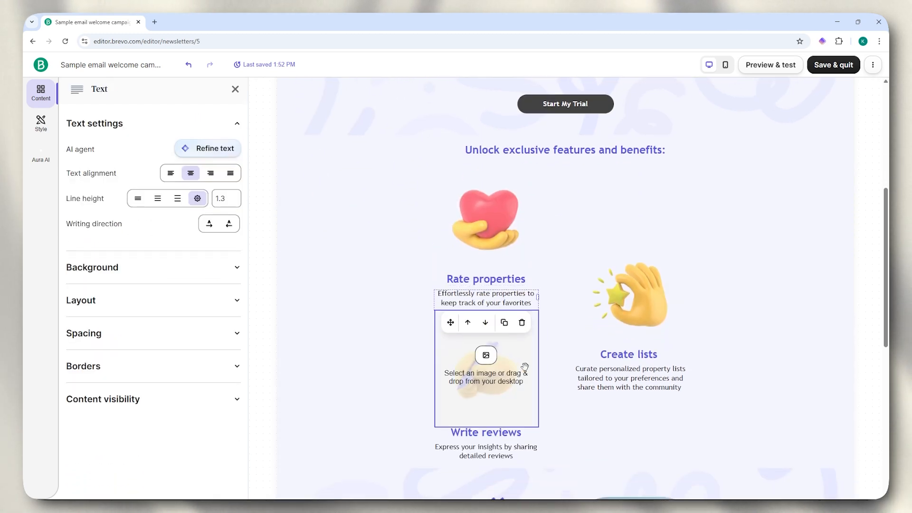
{"action": "scroll", "coordinate": [516, 365], "scroll_direction": "down", "scroll_amount": 5}
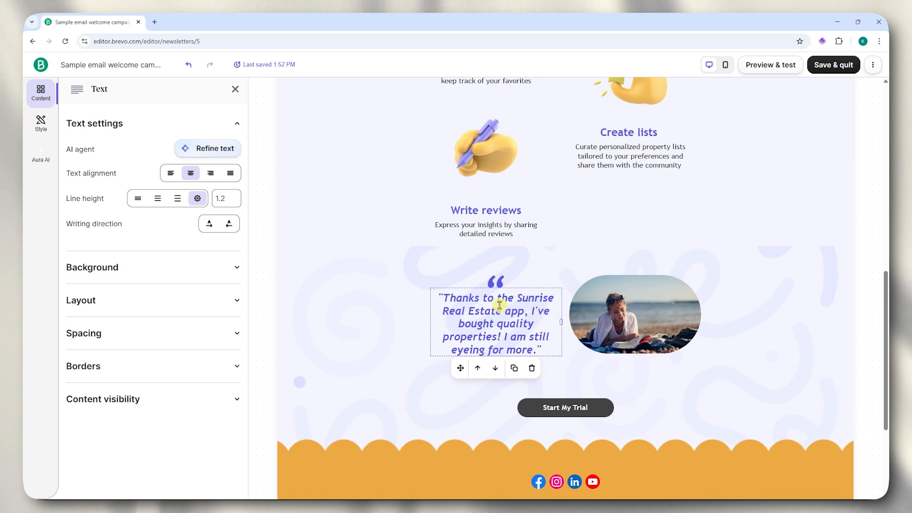
{"action": "scroll", "coordinate": [501, 305], "scroll_direction": "down", "scroll_amount": 1}
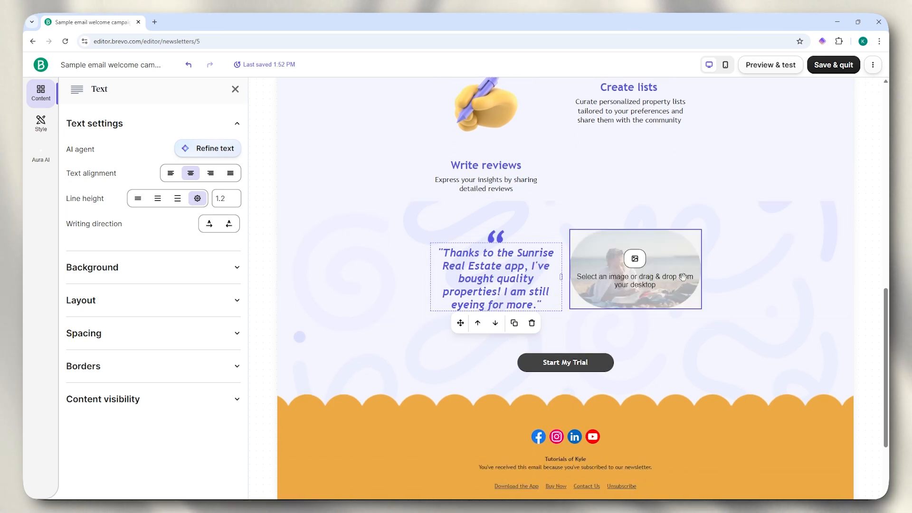
{"action": "left_click", "coordinate": [743, 266]}
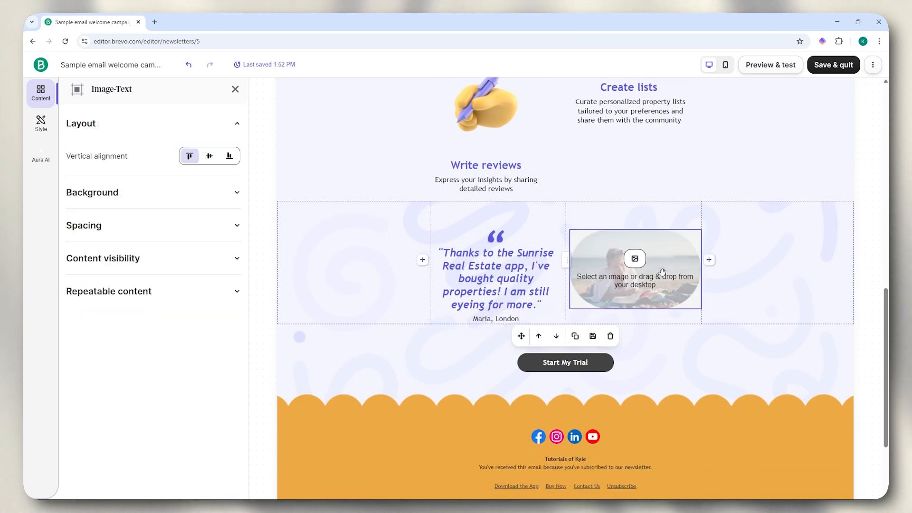
{"action": "left_click", "coordinate": [570, 359]}
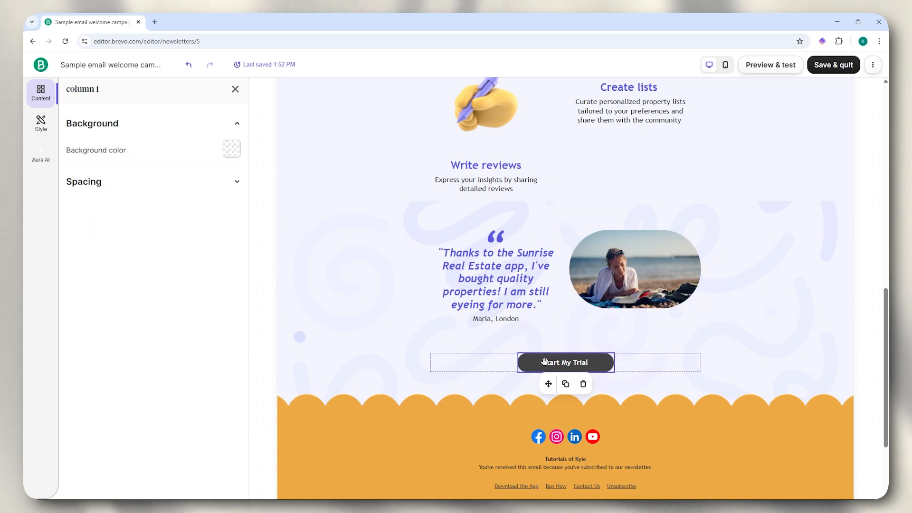
{"action": "scroll", "coordinate": [542, 362], "scroll_direction": "down", "scroll_amount": 2}
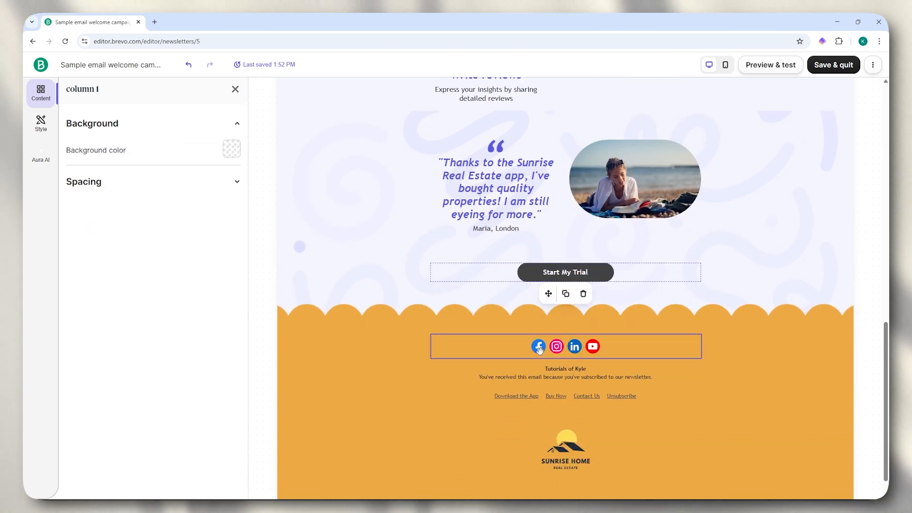
{"action": "left_click", "coordinate": [598, 405]}
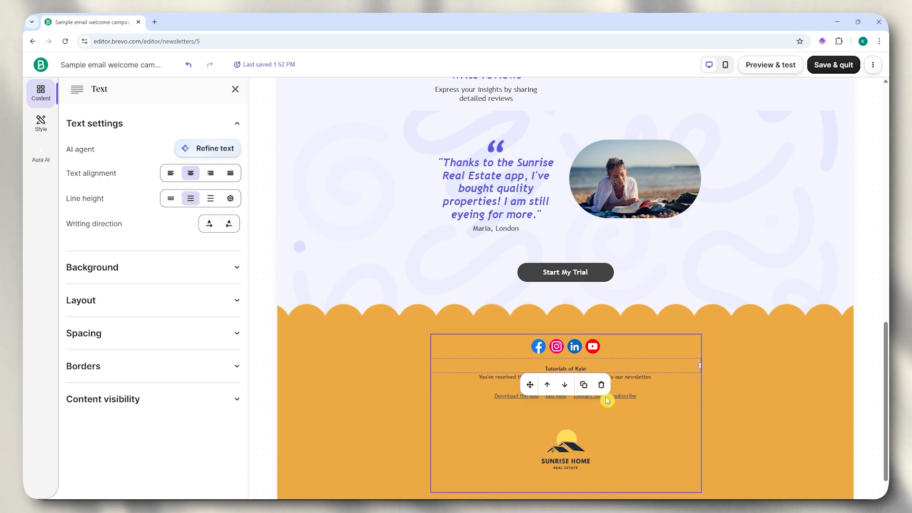
{"action": "left_click", "coordinate": [535, 398]}
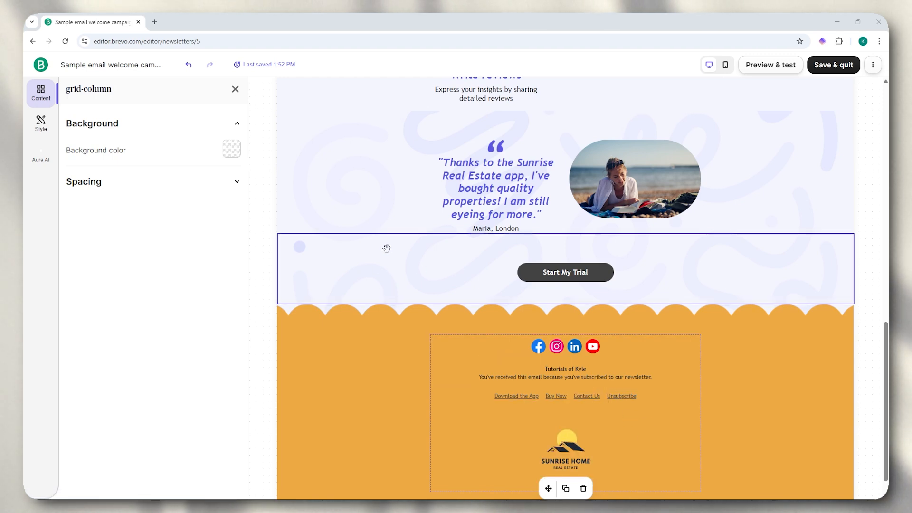
{"action": "left_click", "coordinate": [727, 66]}
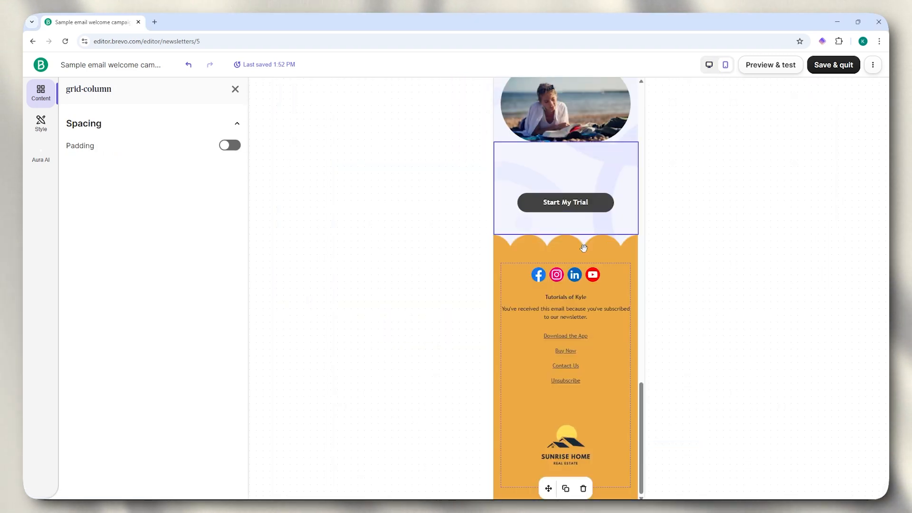
{"action": "scroll", "coordinate": [583, 246], "scroll_direction": "up", "scroll_amount": 10}
{"action": "scroll", "coordinate": [583, 246], "scroll_direction": "up", "scroll_amount": 7}
{"action": "scroll", "coordinate": [583, 241], "scroll_direction": "up", "scroll_amount": 2}
{"action": "left_click", "coordinate": [706, 66]}
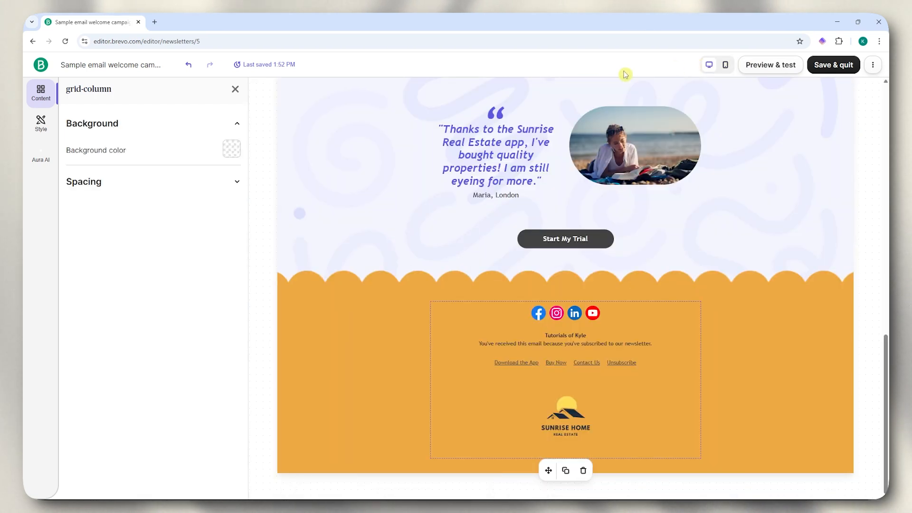
{"action": "scroll", "coordinate": [365, 252], "scroll_direction": "up", "scroll_amount": 3}
- Save the welcome email design and quit the editor back to campaign setup
{"action": "scroll", "coordinate": [364, 250], "scroll_direction": "up", "scroll_amount": 7}
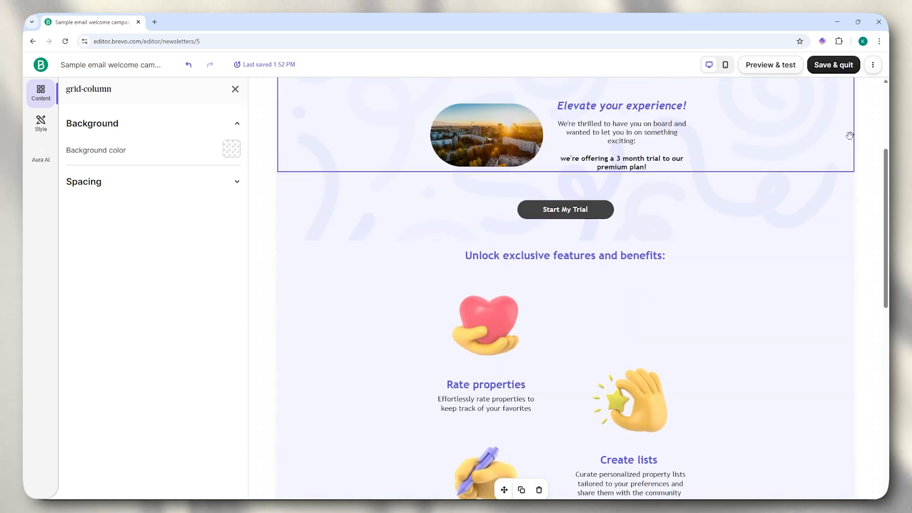
{"action": "left_click", "coordinate": [830, 66]}
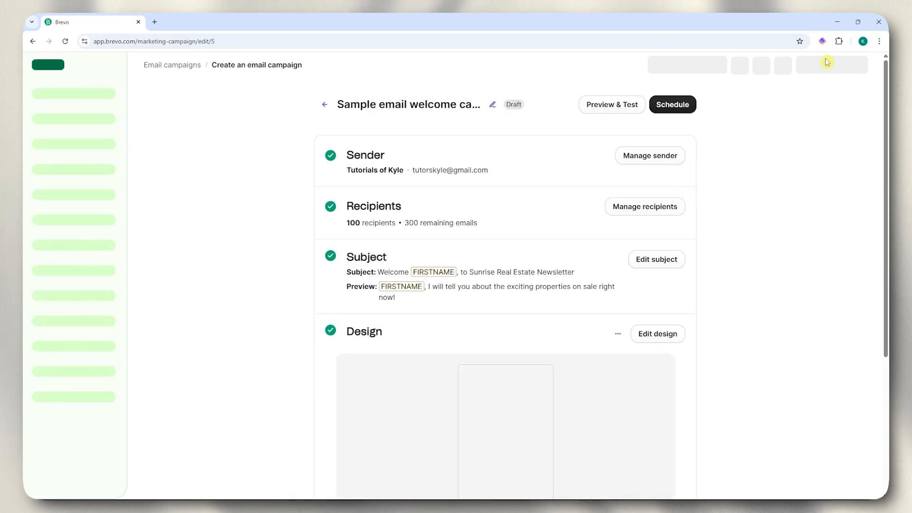
{"action": "scroll", "coordinate": [584, 283], "scroll_direction": "down", "scroll_amount": 4}
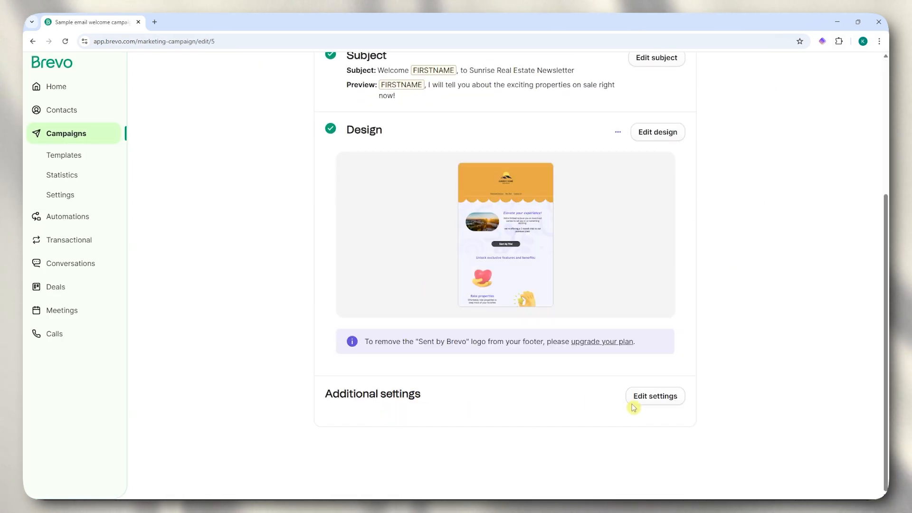
- Save the campaign's additional settings unchanged so the Design step shows complete
{"action": "left_click", "coordinate": [648, 404]}
{"action": "scroll", "coordinate": [644, 402], "scroll_direction": "down", "scroll_amount": 4}
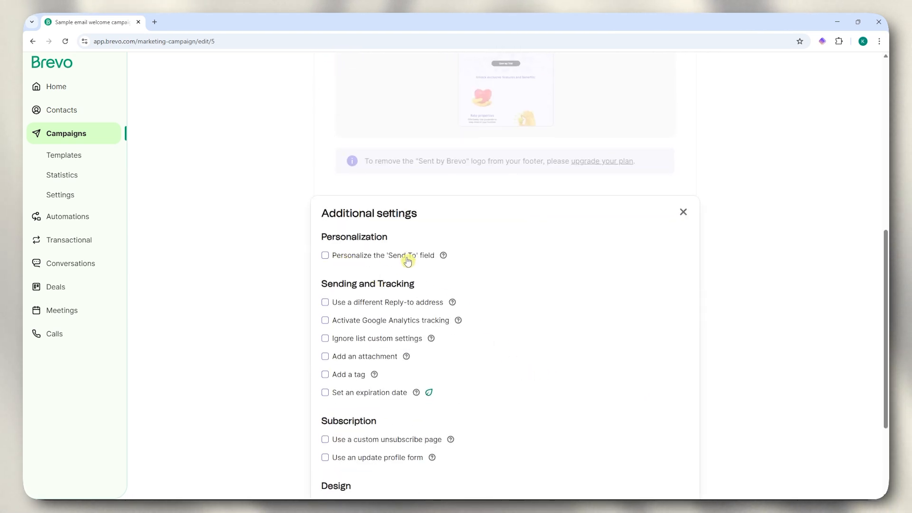
{"action": "scroll", "coordinate": [401, 283], "scroll_direction": "down", "scroll_amount": 2}
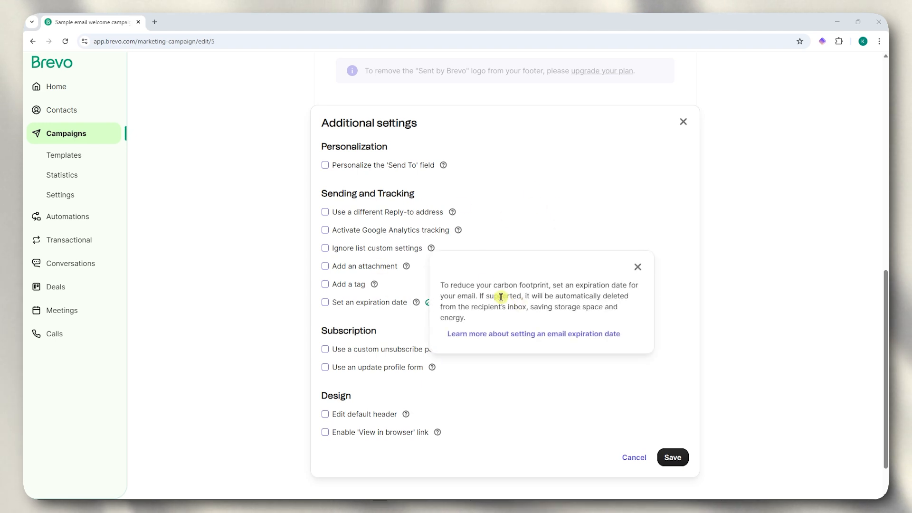
{"action": "left_click", "coordinate": [677, 459]}
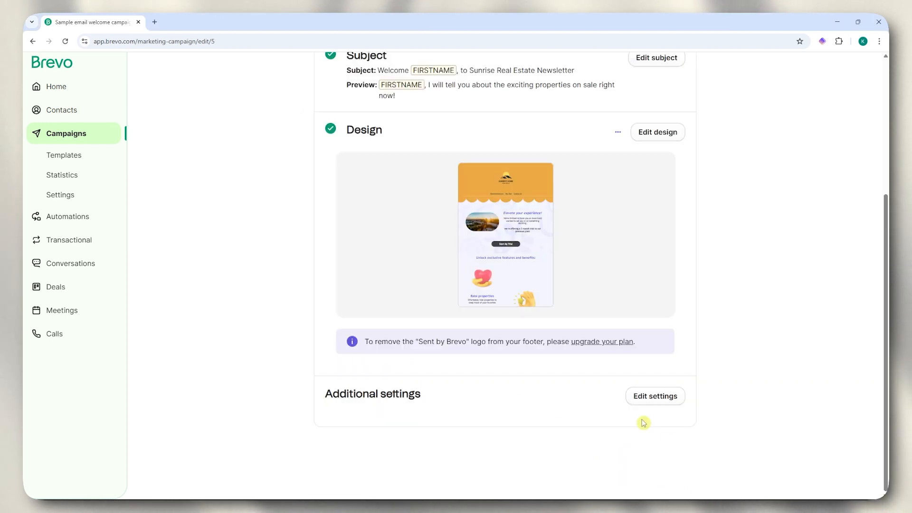
{"action": "scroll", "coordinate": [530, 359], "scroll_direction": "up", "scroll_amount": 4}
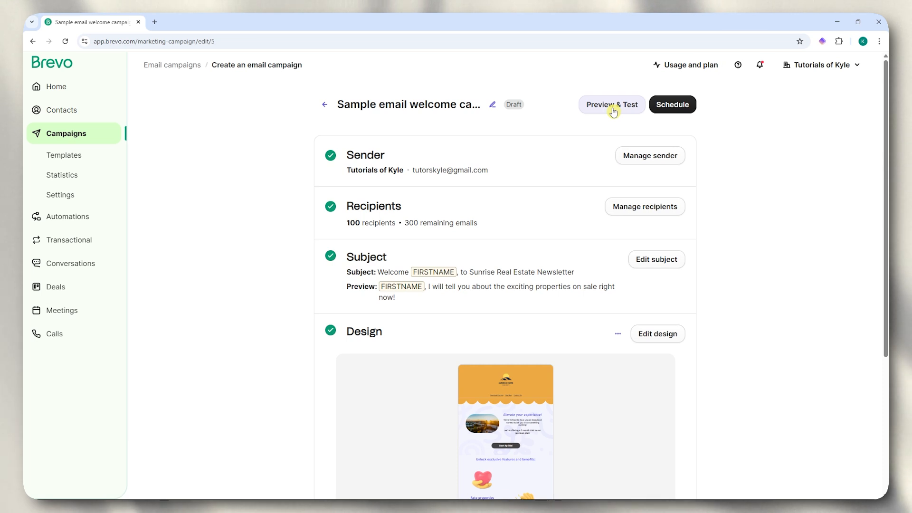
{"action": "left_click", "coordinate": [662, 103]}
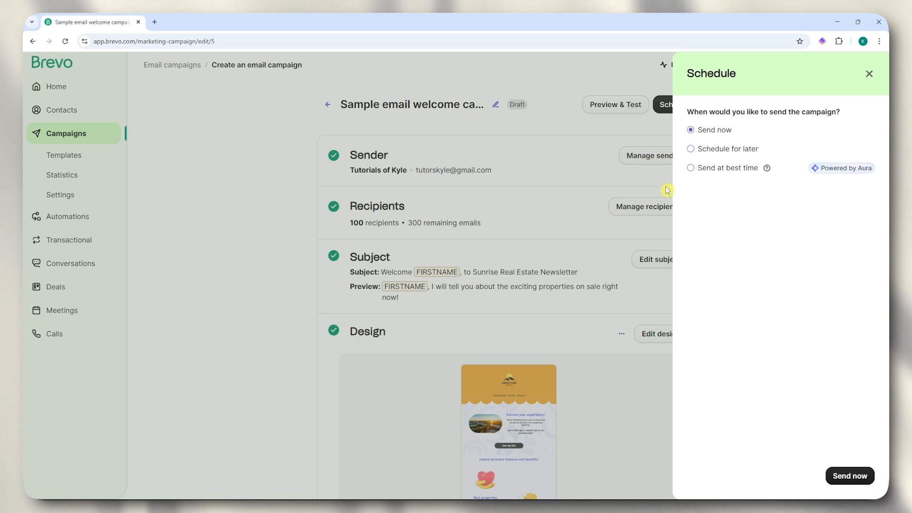
{"action": "left_click", "coordinate": [718, 150]}
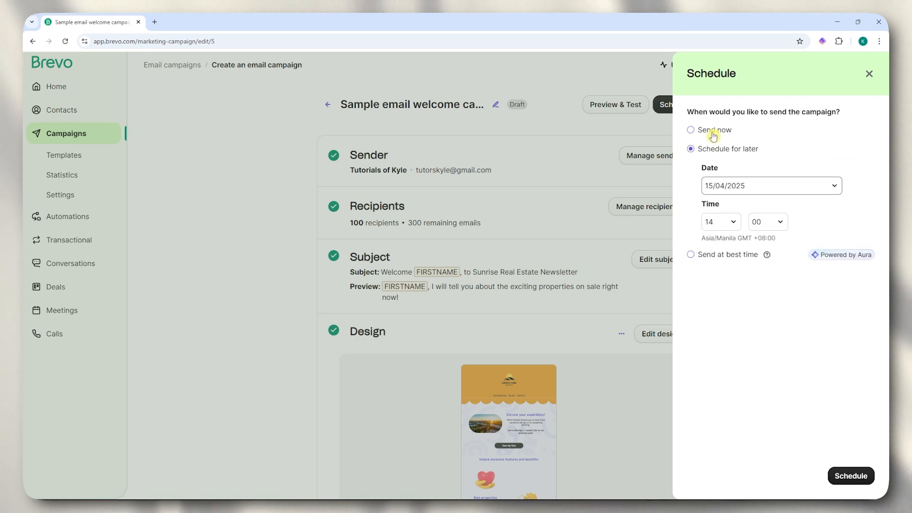
{"action": "left_click", "coordinate": [725, 255]}
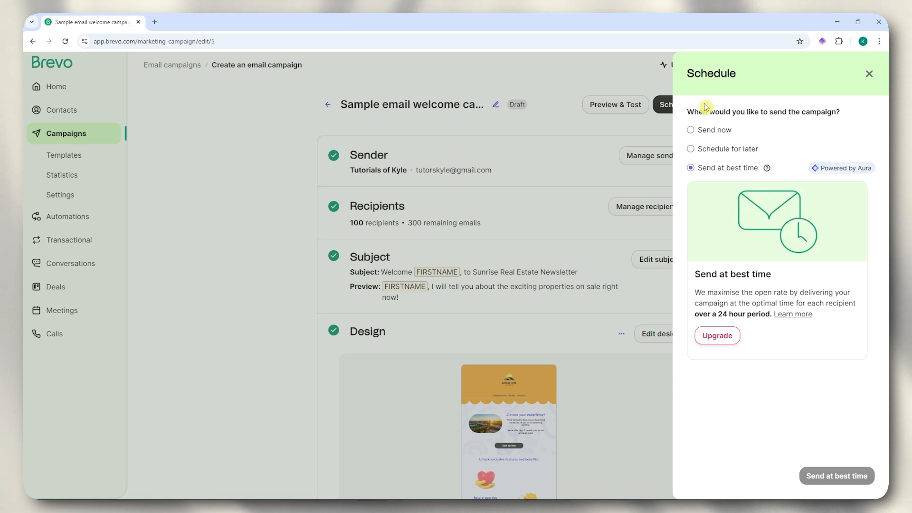
{"action": "left_click", "coordinate": [711, 136]}
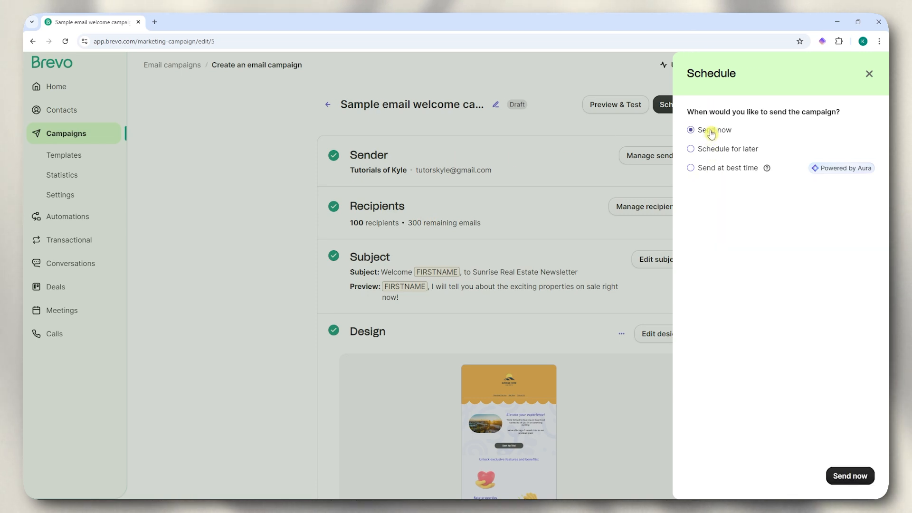
{"action": "left_click", "coordinate": [719, 151]}
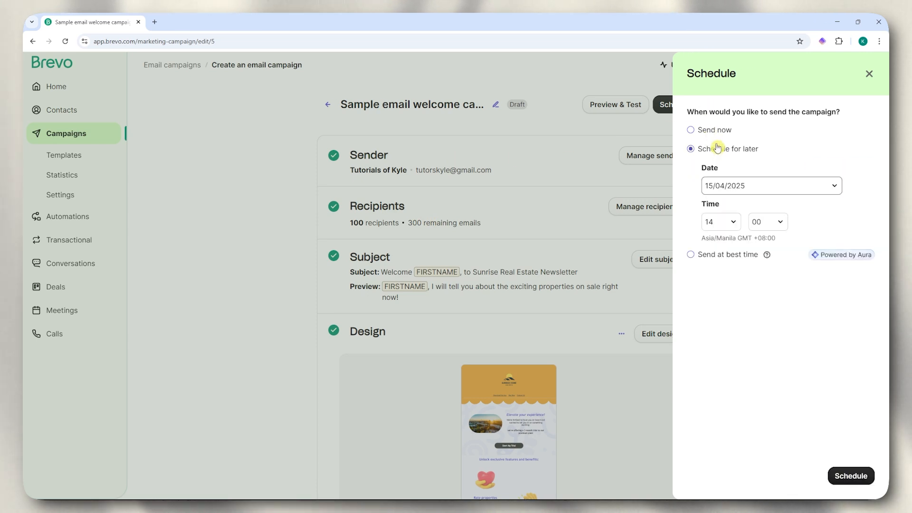
{"action": "left_click", "coordinate": [739, 256]}
{"action": "mouse_move", "coordinate": [769, 171]}
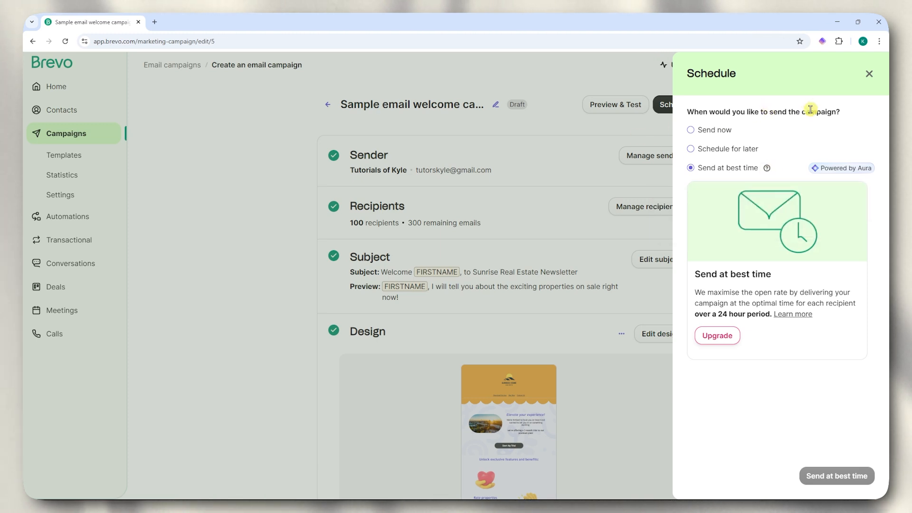
{"action": "left_click", "coordinate": [869, 73]}
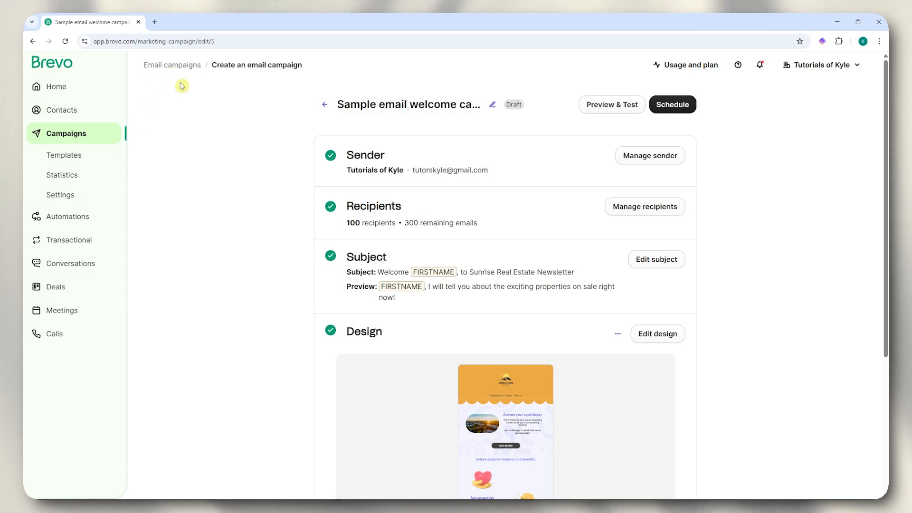
- Go from Email campaigns to Automations and start creating the first automation
{"action": "left_click", "coordinate": [171, 66]}
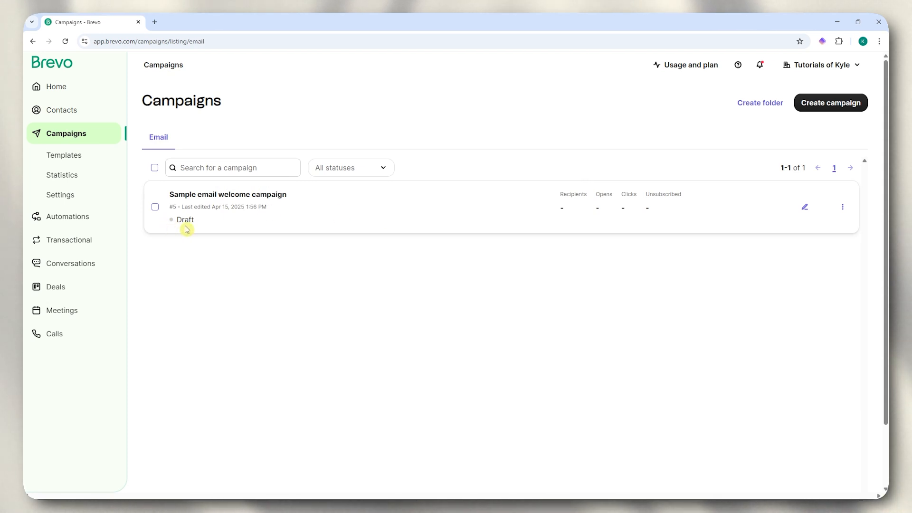
{"action": "left_click", "coordinate": [63, 219]}
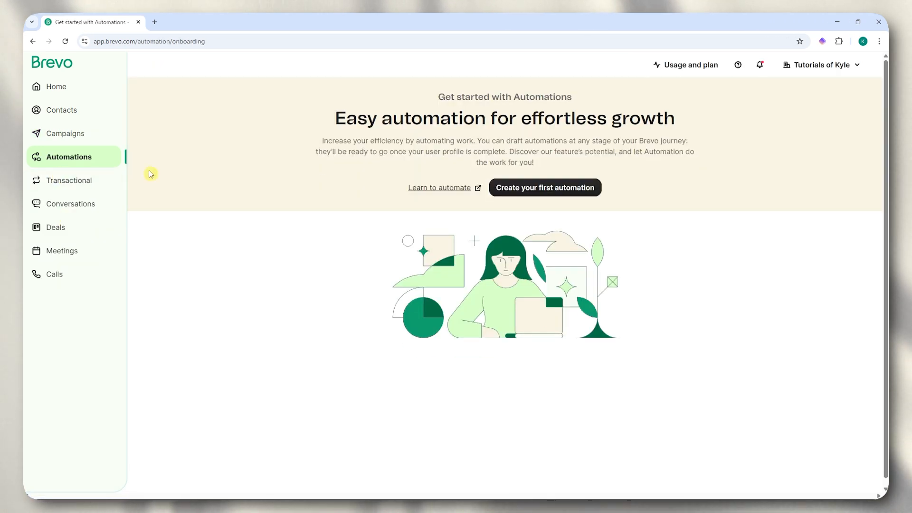
{"action": "left_click", "coordinate": [531, 193]}
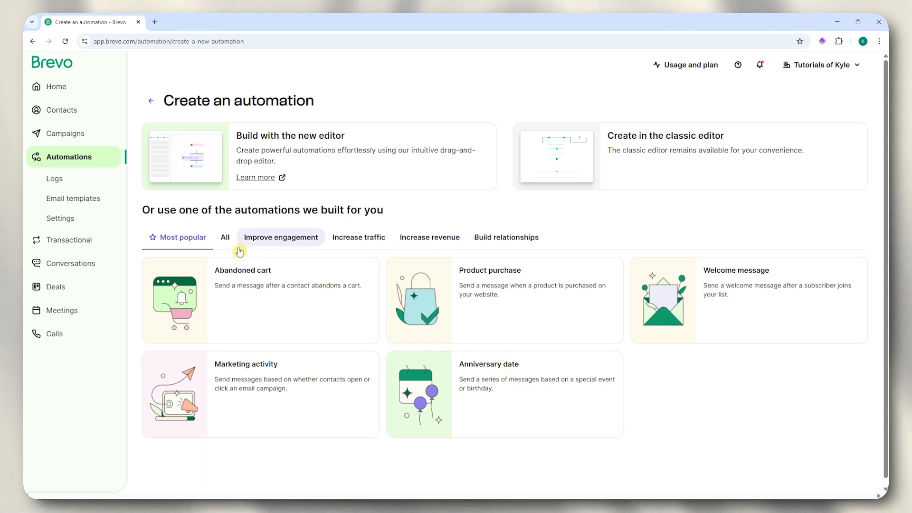
- Browse the template categories and create an automation from the Welcome message template
{"action": "left_click", "coordinate": [226, 237]}
{"action": "left_click", "coordinate": [272, 240]}
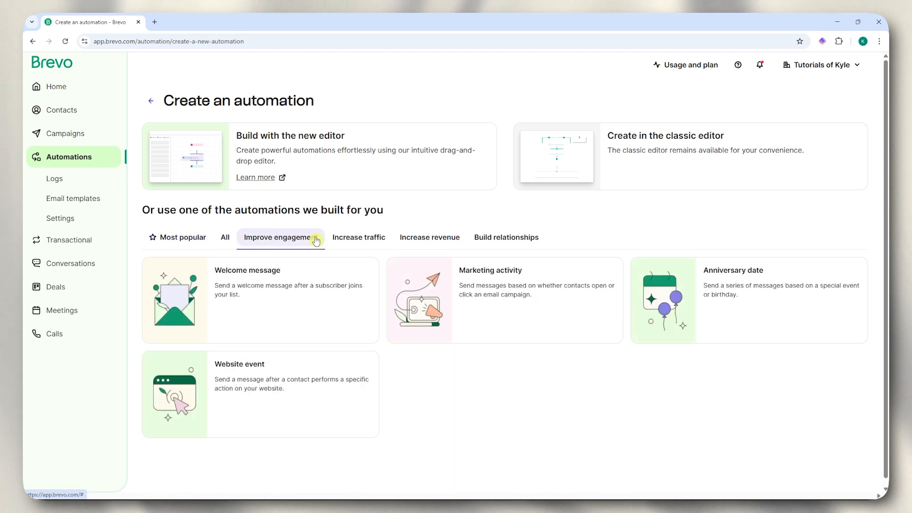
{"action": "left_click", "coordinate": [376, 240]}
{"action": "left_click", "coordinate": [423, 242]}
{"action": "left_click", "coordinate": [508, 248]}
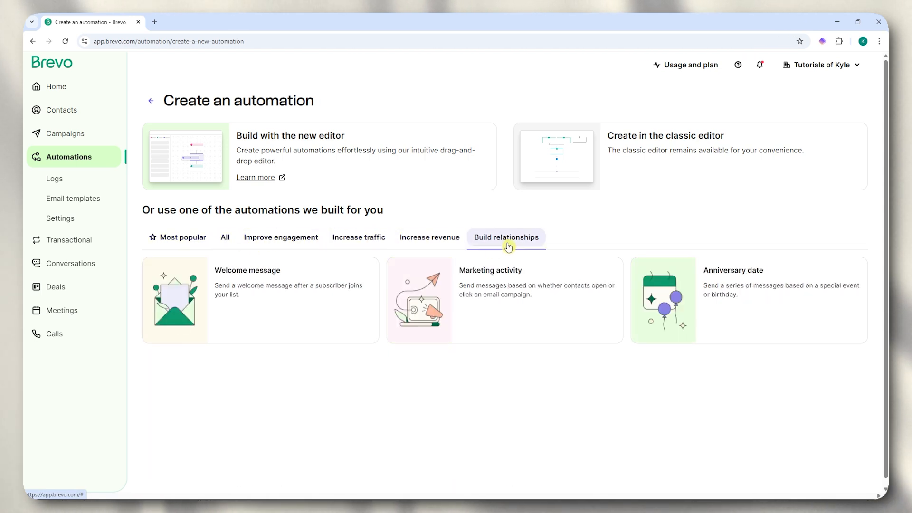
{"action": "left_click", "coordinate": [198, 240]}
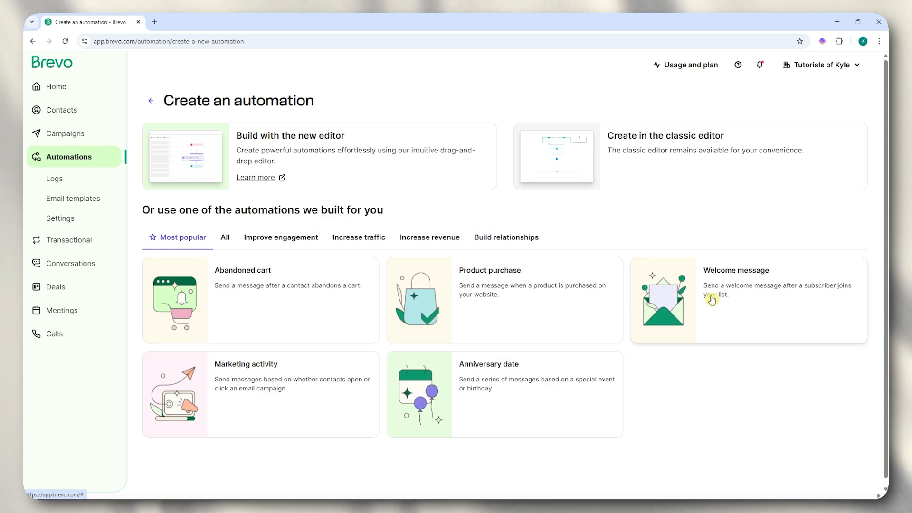
{"action": "left_click", "coordinate": [745, 301]}
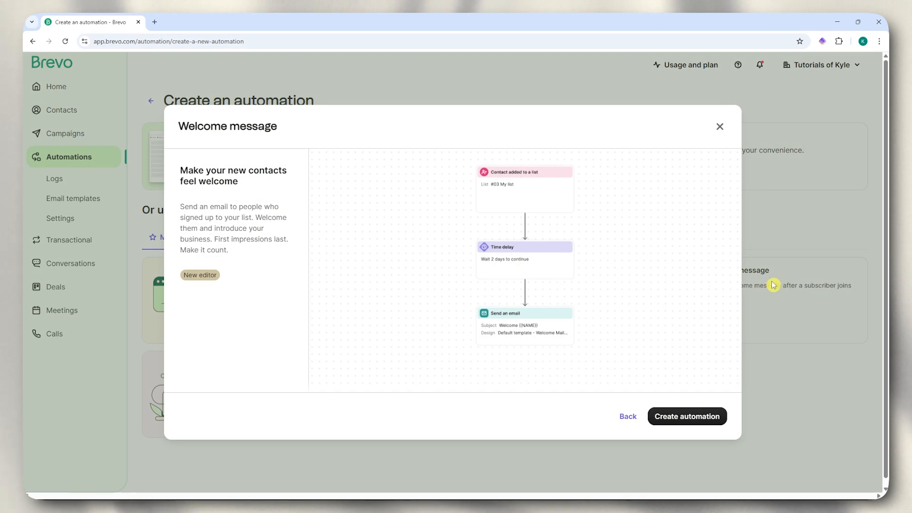
{"action": "left_click", "coordinate": [697, 420]}
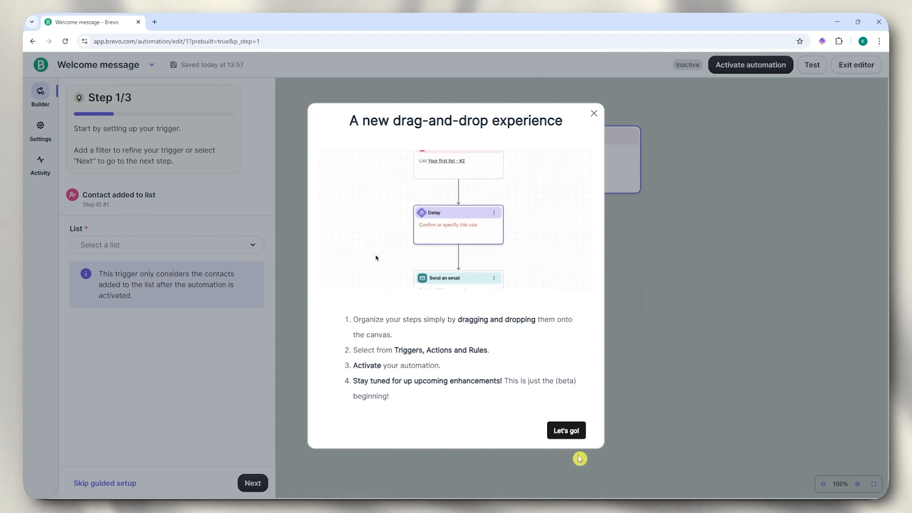
- Dismiss the editor intro, delete the Contact added to list trigger, then undo the deletion
{"action": "left_click", "coordinate": [572, 434]}
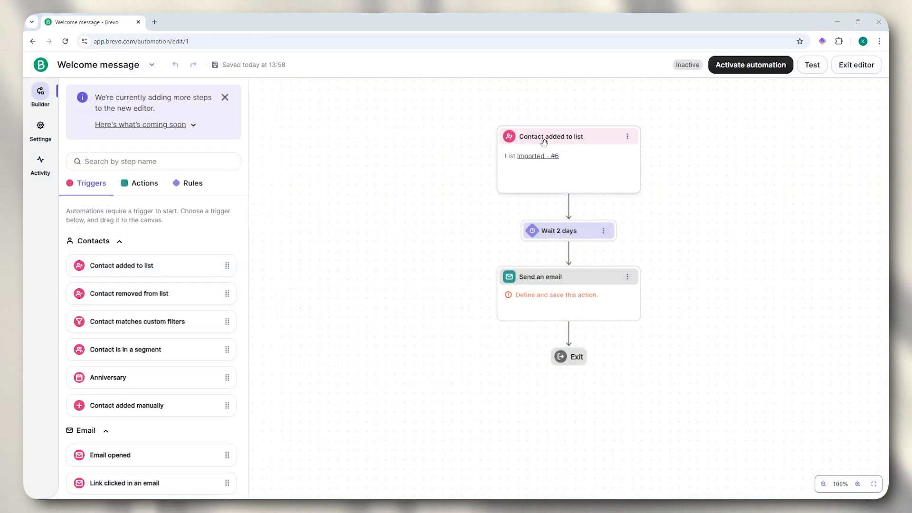
{"action": "left_click", "coordinate": [547, 137]}
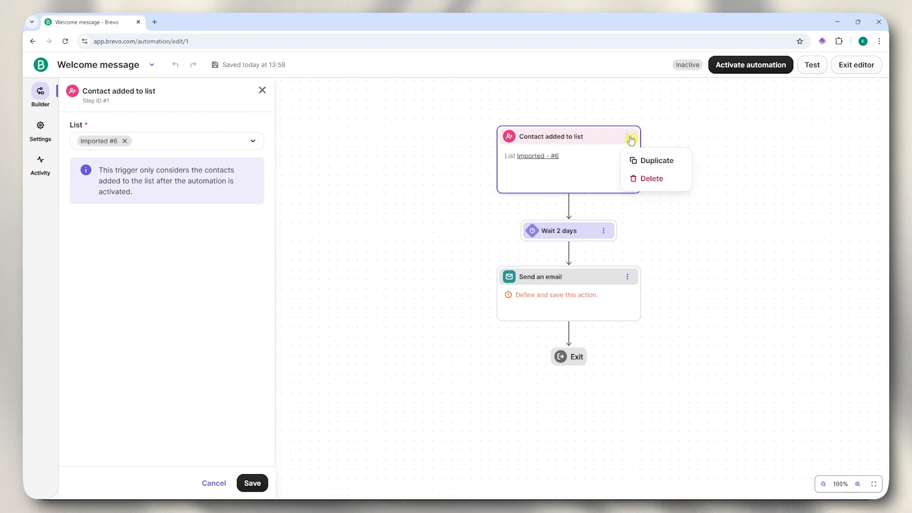
{"action": "left_click", "coordinate": [665, 182]}
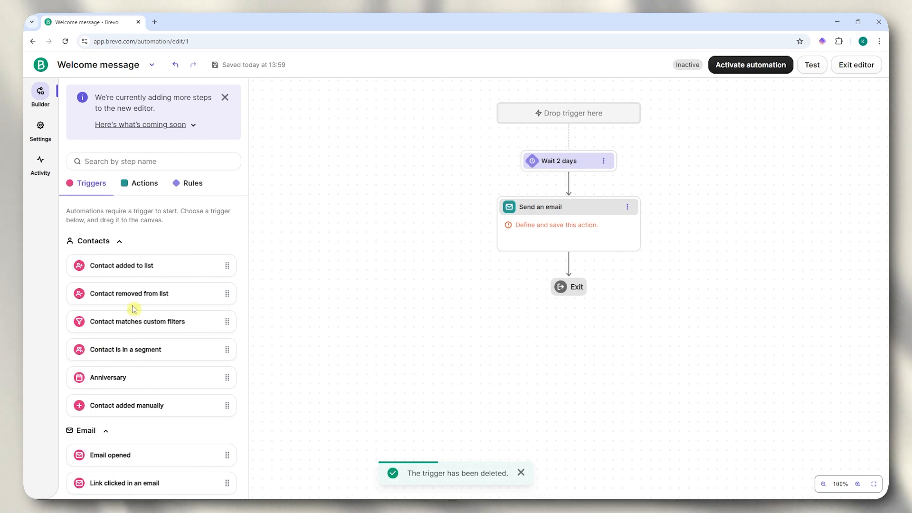
{"action": "scroll", "coordinate": [143, 285], "scroll_direction": "down", "scroll_amount": 1}
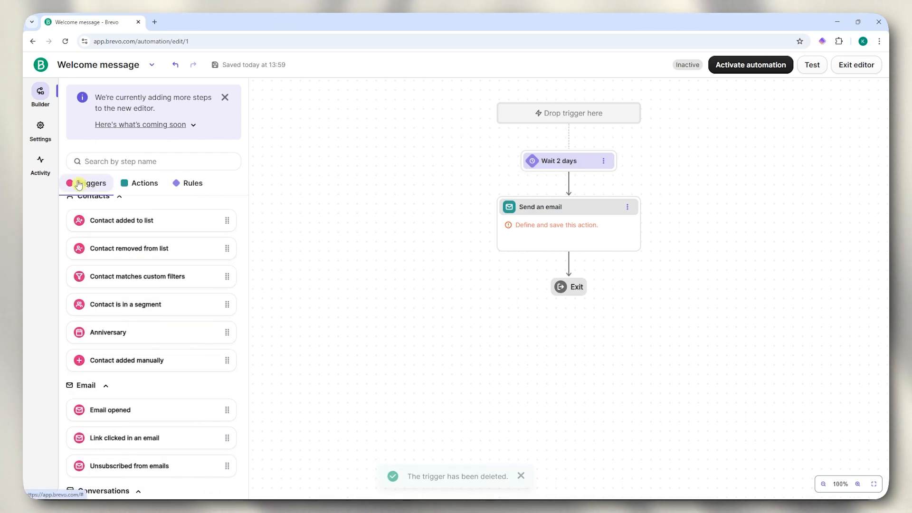
{"action": "scroll", "coordinate": [123, 314], "scroll_direction": "down", "scroll_amount": 2}
{"action": "scroll", "coordinate": [147, 347], "scroll_direction": "up", "scroll_amount": 3}
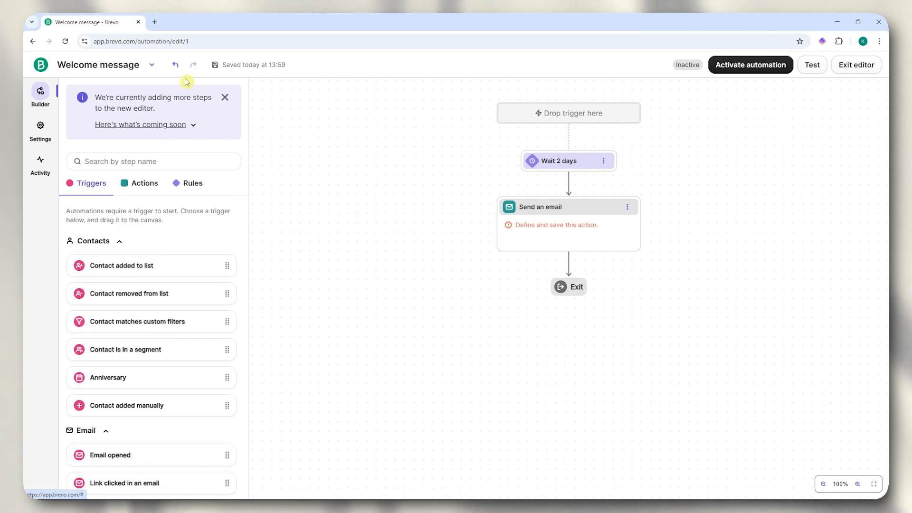
{"action": "left_click", "coordinate": [173, 66]}
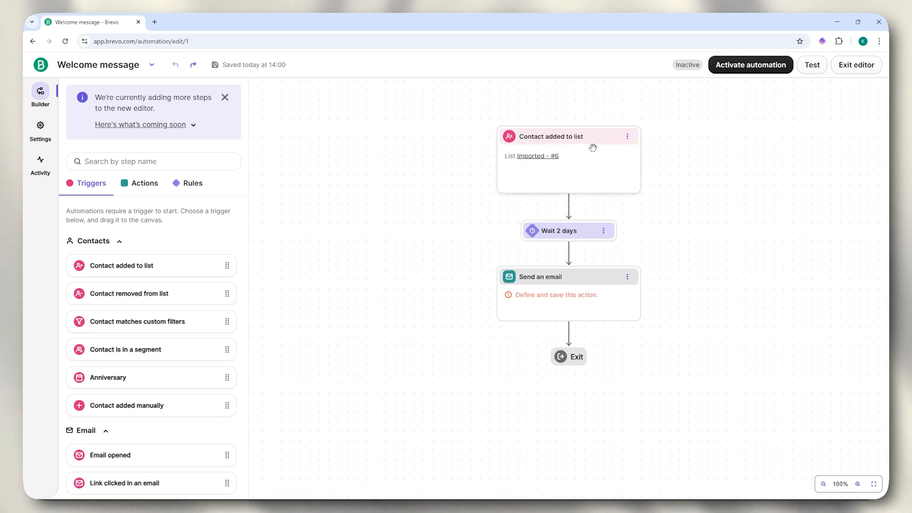
- Remove the Wait 2 days step from the workflow
{"action": "scroll", "coordinate": [168, 285], "scroll_direction": "down", "scroll_amount": 5}
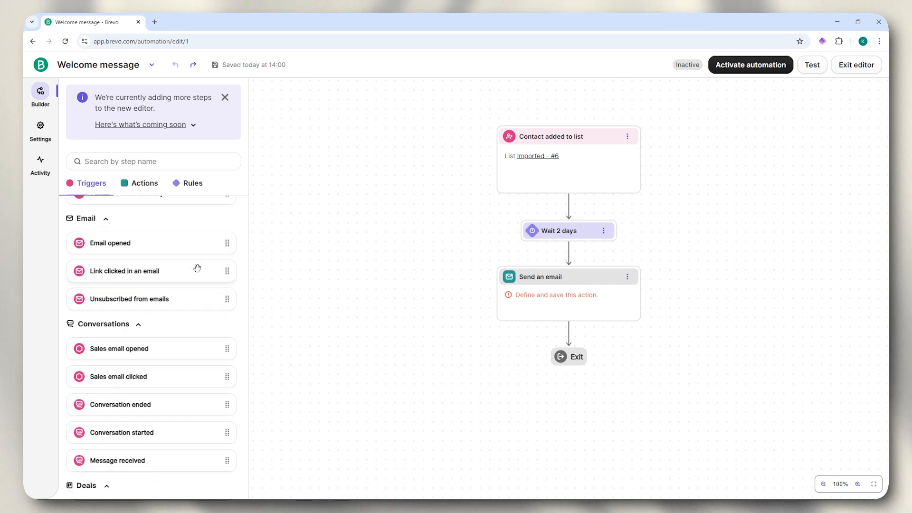
{"action": "scroll", "coordinate": [181, 318], "scroll_direction": "up", "scroll_amount": 5}
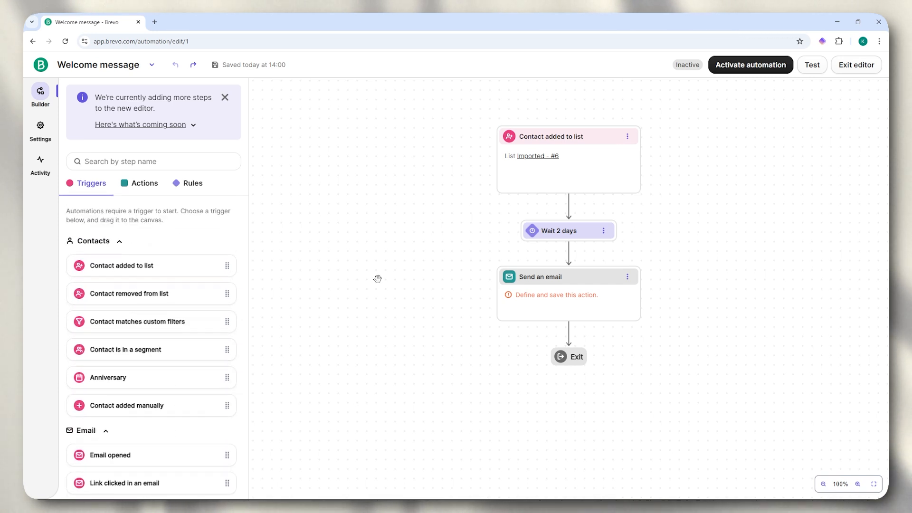
{"action": "left_click", "coordinate": [569, 231]}
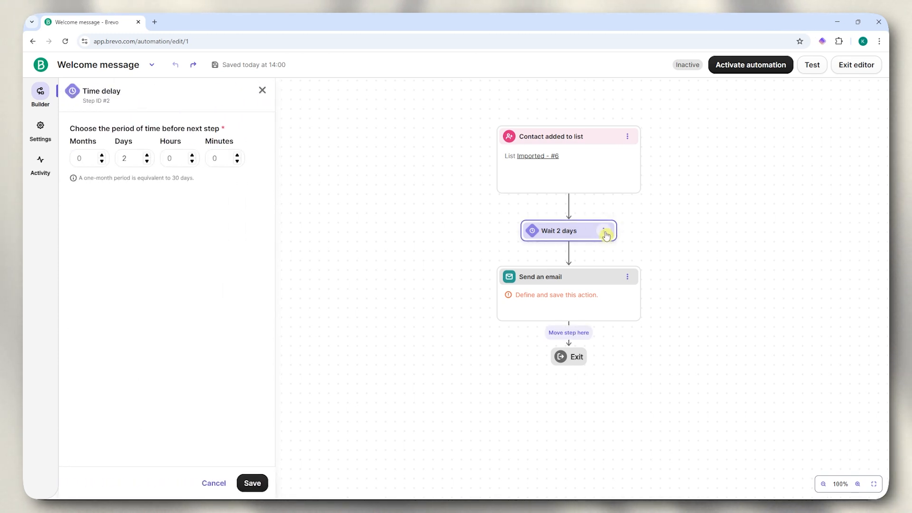
{"action": "left_click", "coordinate": [626, 273]}
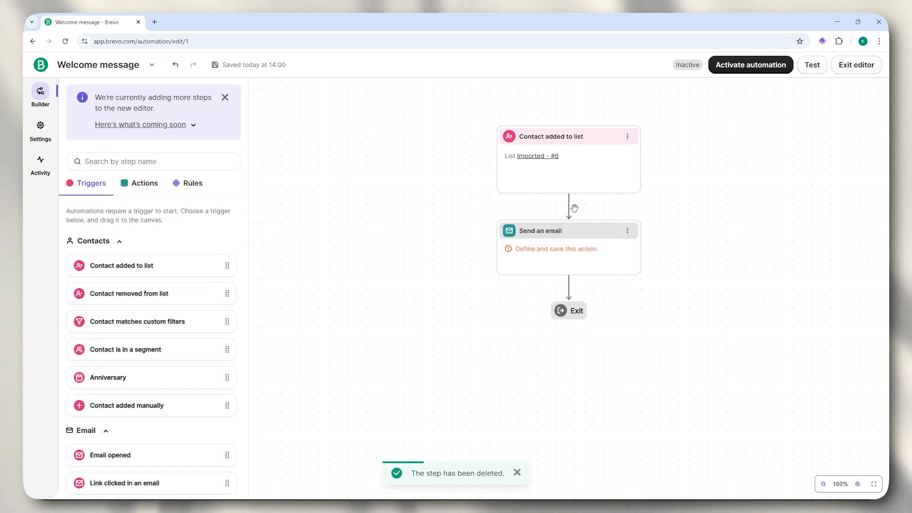
- Replace the Send an email step's design with the Sample email welcome campaign design
{"action": "left_click", "coordinate": [573, 237]}
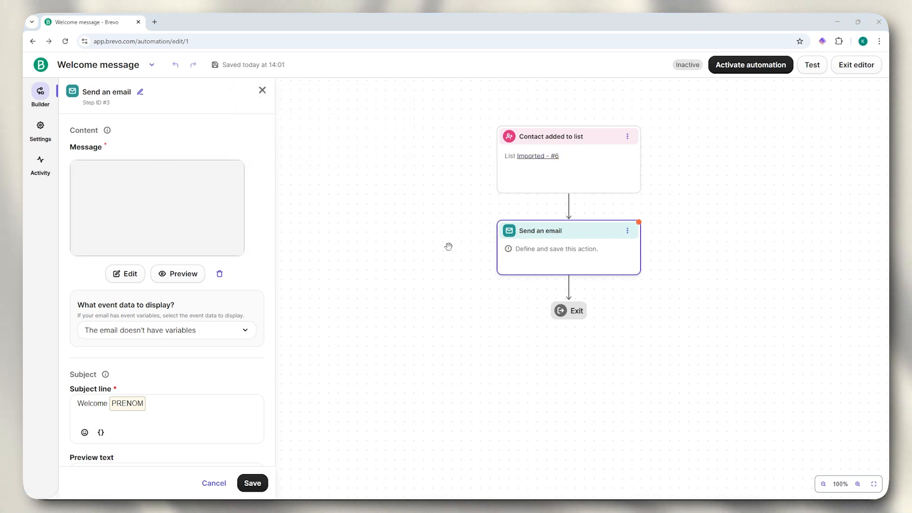
{"action": "left_click", "coordinate": [218, 276]}
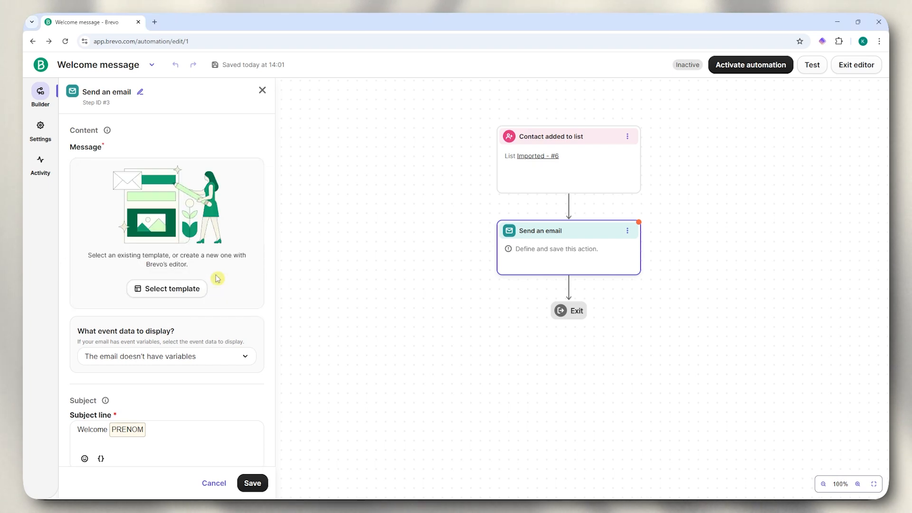
{"action": "left_click", "coordinate": [167, 290]}
{"action": "left_click", "coordinate": [297, 210]}
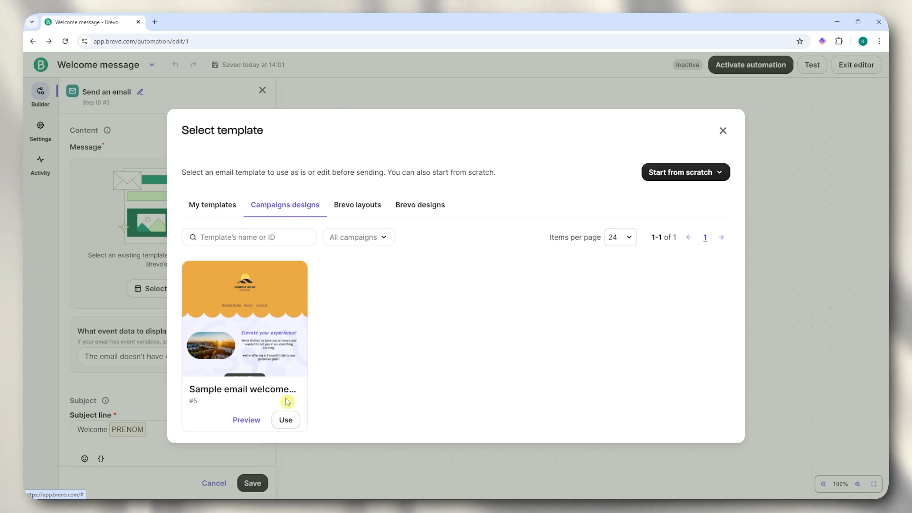
{"action": "left_click", "coordinate": [288, 420]}
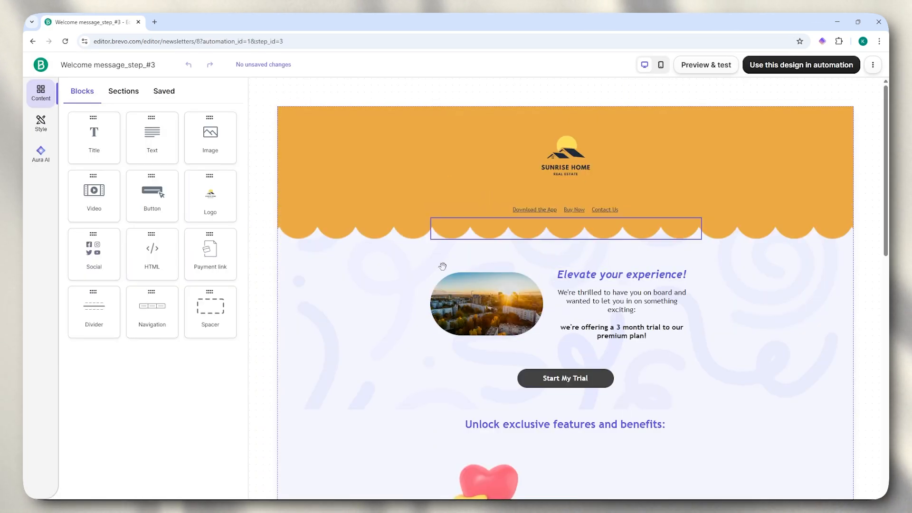
{"action": "left_click", "coordinate": [781, 70]}
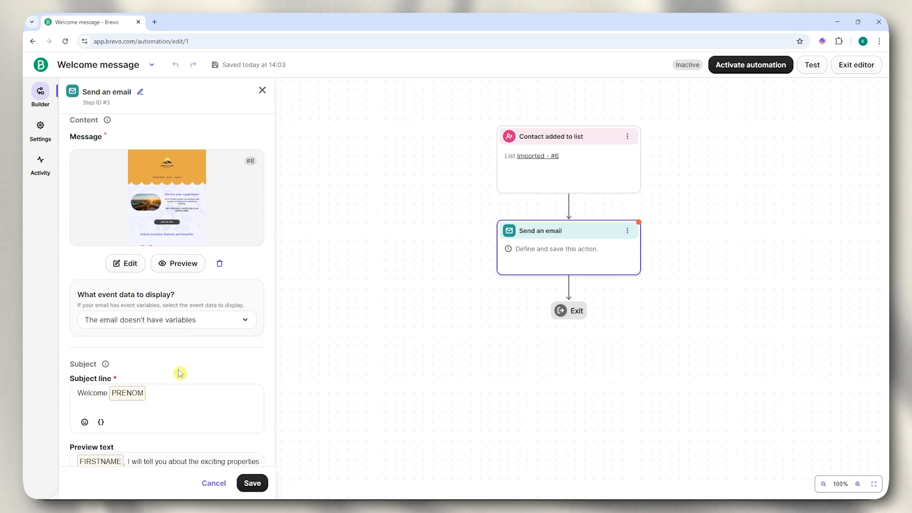
- Insert the FIRSTNAME contact attribute so the subject reads Welcome FIRSTNAME
{"action": "scroll", "coordinate": [179, 372], "scroll_direction": "down", "scroll_amount": 2}
{"action": "scroll", "coordinate": [143, 332], "scroll_direction": "down", "scroll_amount": 3}
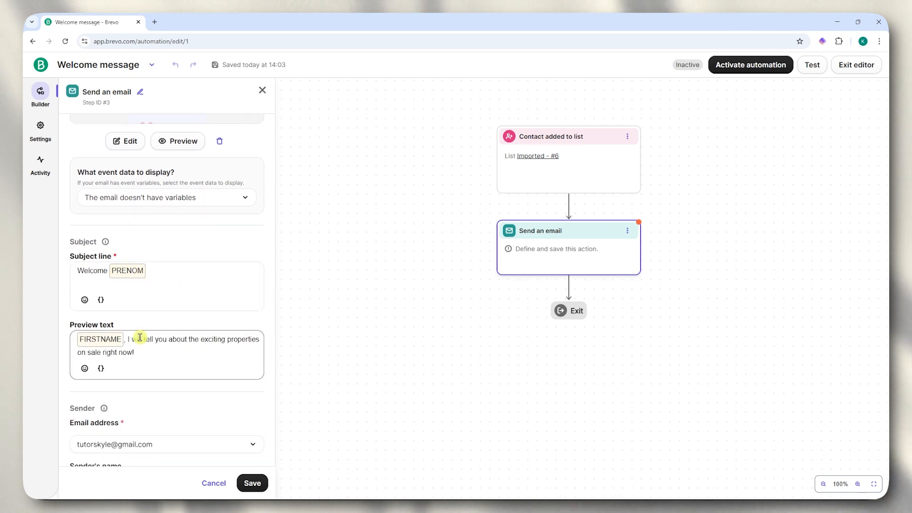
{"action": "scroll", "coordinate": [189, 381], "scroll_direction": "down", "scroll_amount": 2}
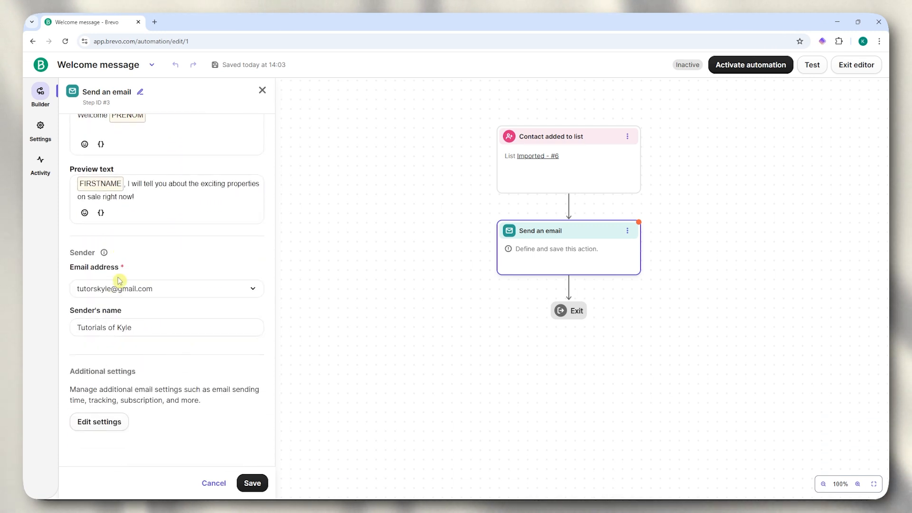
{"action": "scroll", "coordinate": [116, 280], "scroll_direction": "up", "scroll_amount": 4}
{"action": "left_click", "coordinate": [159, 299]}
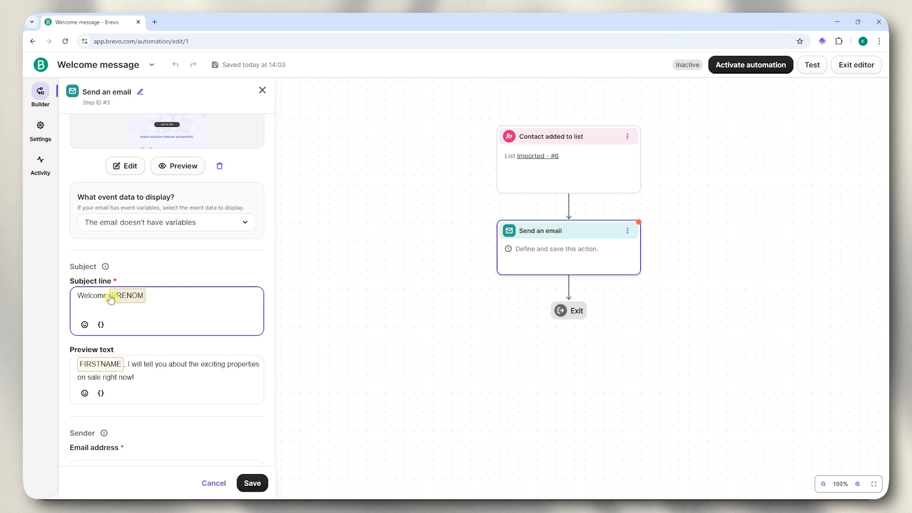
{"action": "left_click", "coordinate": [138, 300]}
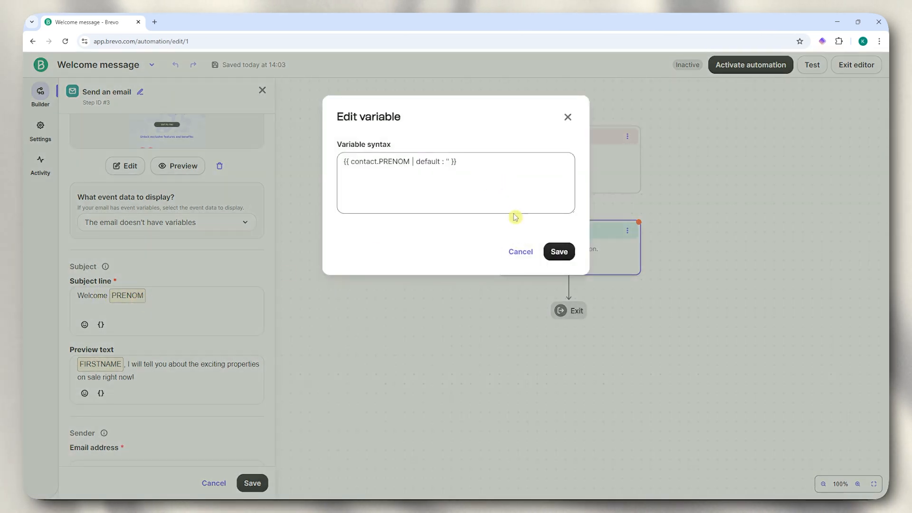
{"action": "left_click", "coordinate": [523, 252]}
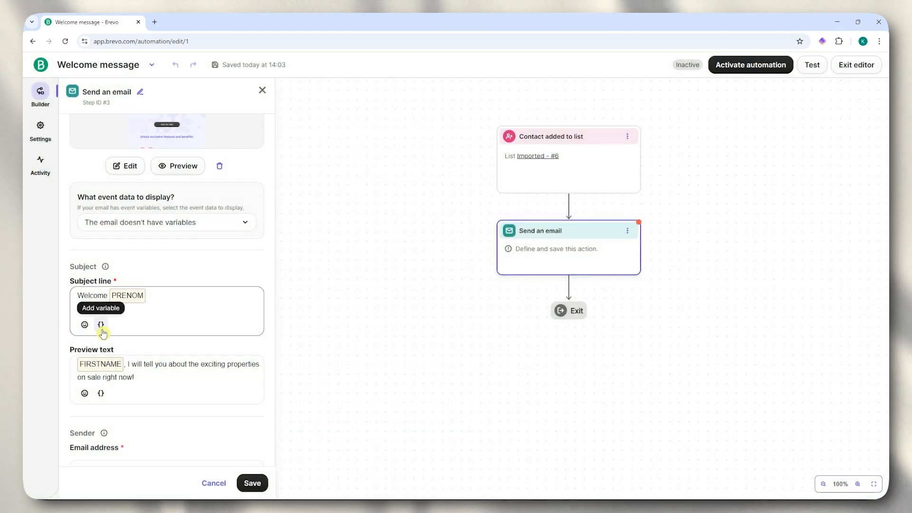
{"action": "left_click", "coordinate": [101, 326]}
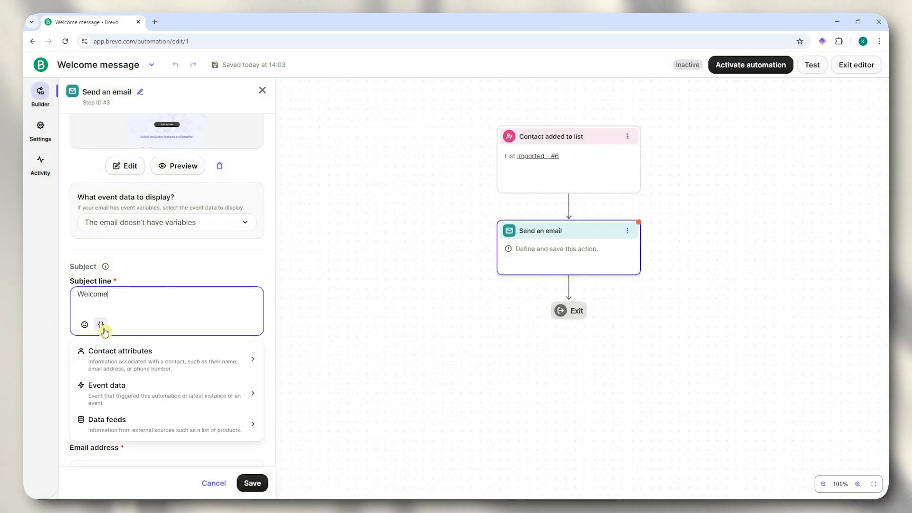
{"action": "left_click", "coordinate": [161, 352]}
{"action": "scroll", "coordinate": [175, 397], "scroll_direction": "down", "scroll_amount": 3}
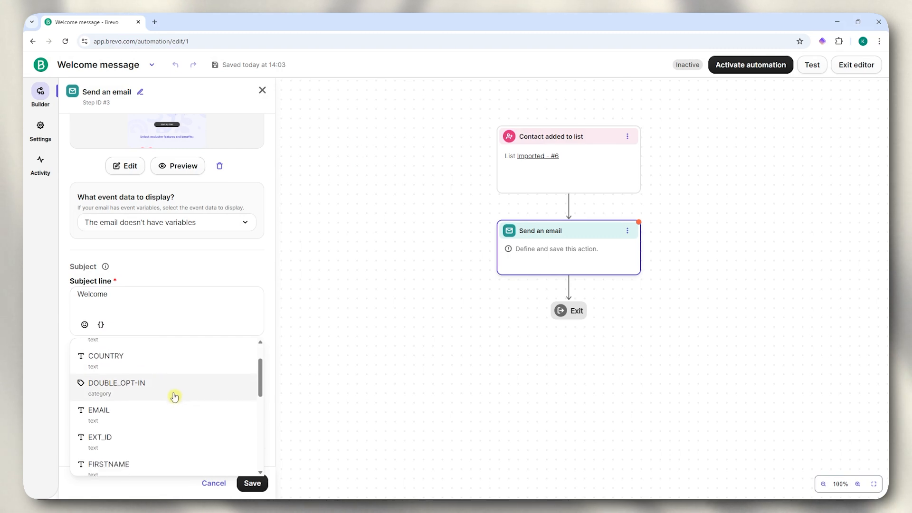
{"action": "left_click", "coordinate": [153, 377]}
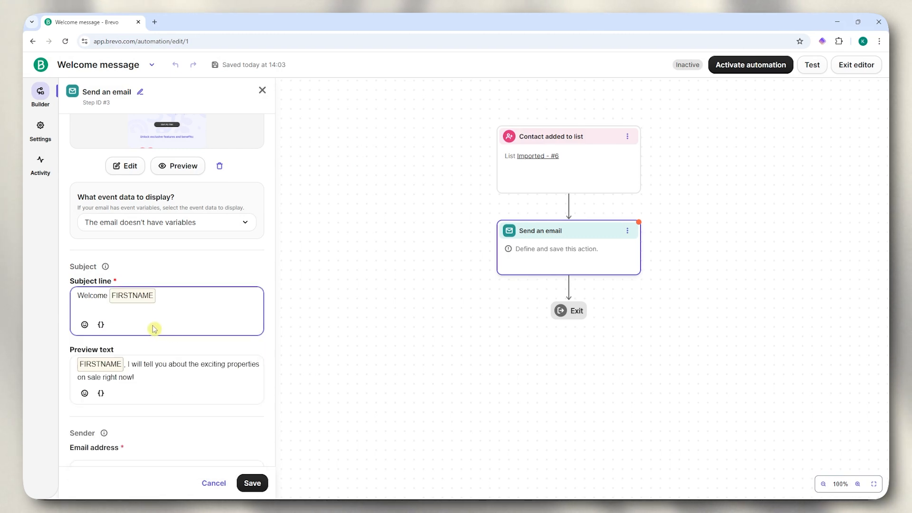
- Review the preview text, sender name and additional email settings, then save the step
{"action": "left_click", "coordinate": [136, 365]}
{"action": "scroll", "coordinate": [136, 285], "scroll_direction": "down", "scroll_amount": 1}
{"action": "scroll", "coordinate": [136, 286], "scroll_direction": "down", "scroll_amount": 2}
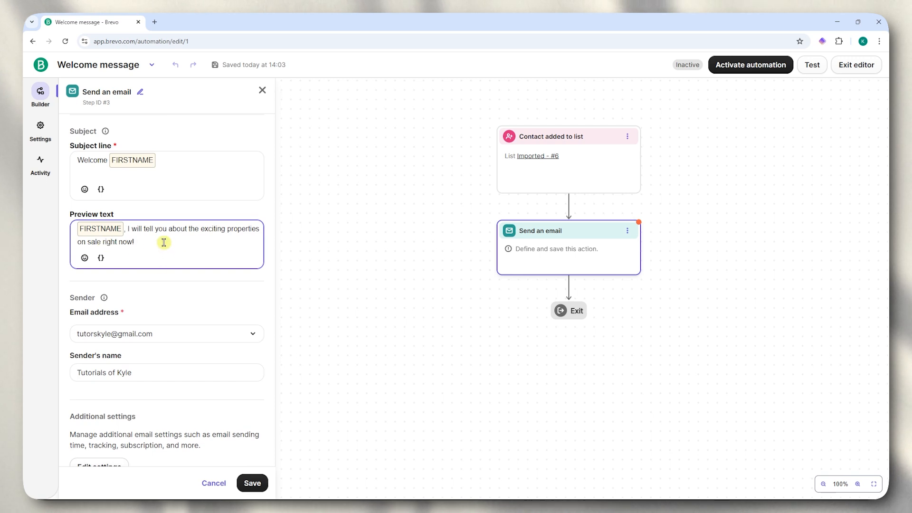
{"action": "scroll", "coordinate": [150, 256], "scroll_direction": "down", "scroll_amount": 1}
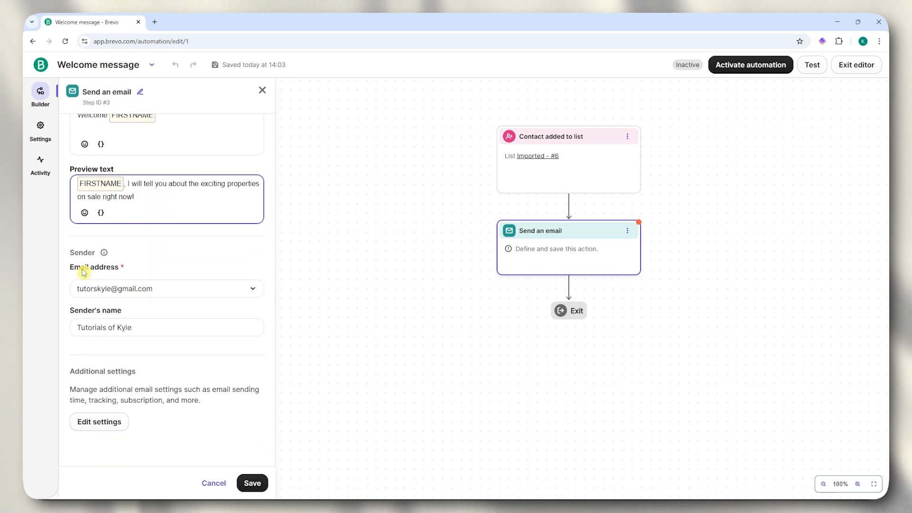
{"action": "left_click_drag", "start_coordinate": [74, 310], "coordinate": [139, 313]}
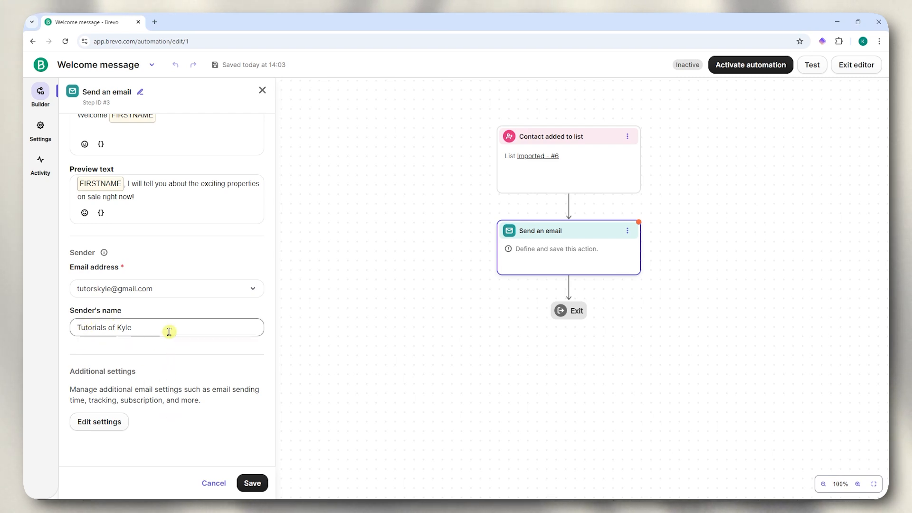
{"action": "left_click_drag", "start_coordinate": [79, 389], "coordinate": [230, 403]}
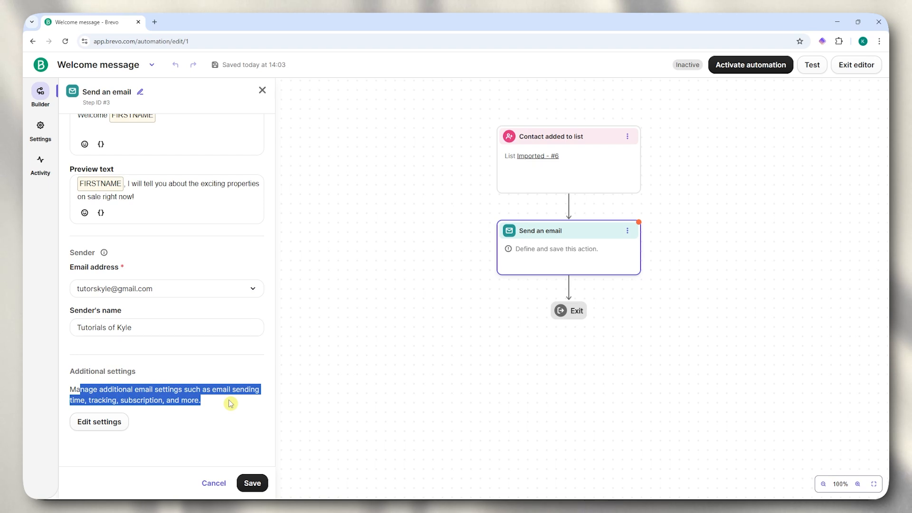
{"action": "left_click", "coordinate": [114, 424]}
{"action": "scroll", "coordinate": [316, 244], "scroll_direction": "down", "scroll_amount": 1}
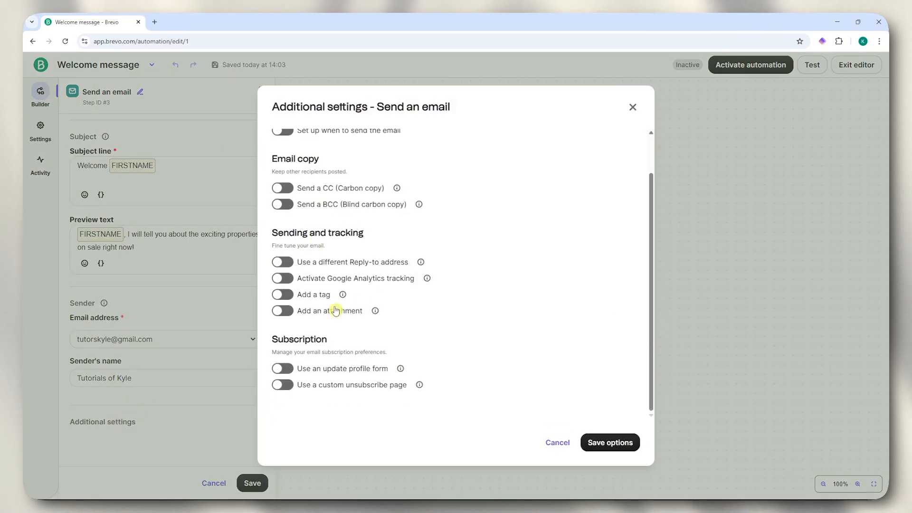
{"action": "scroll", "coordinate": [314, 273], "scroll_direction": "up", "scroll_amount": 1}
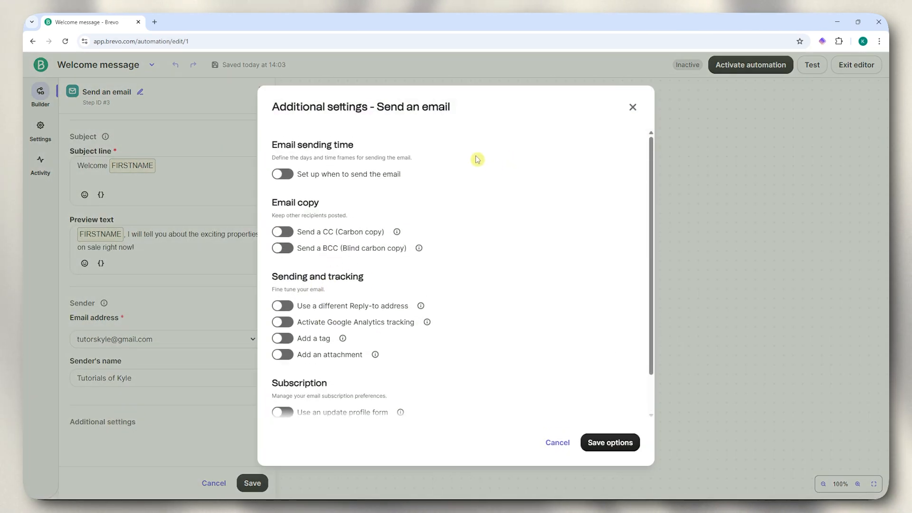
{"action": "left_click", "coordinate": [633, 107]}
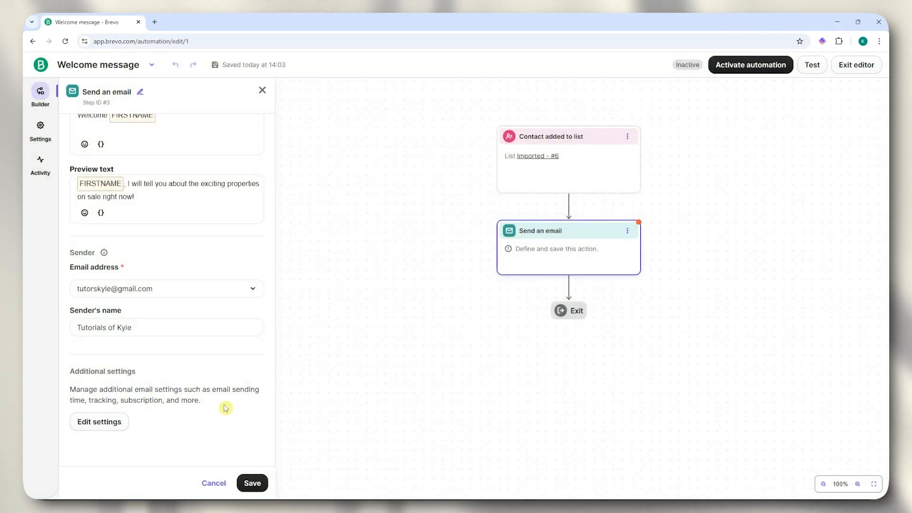
{"action": "left_click", "coordinate": [252, 483]}
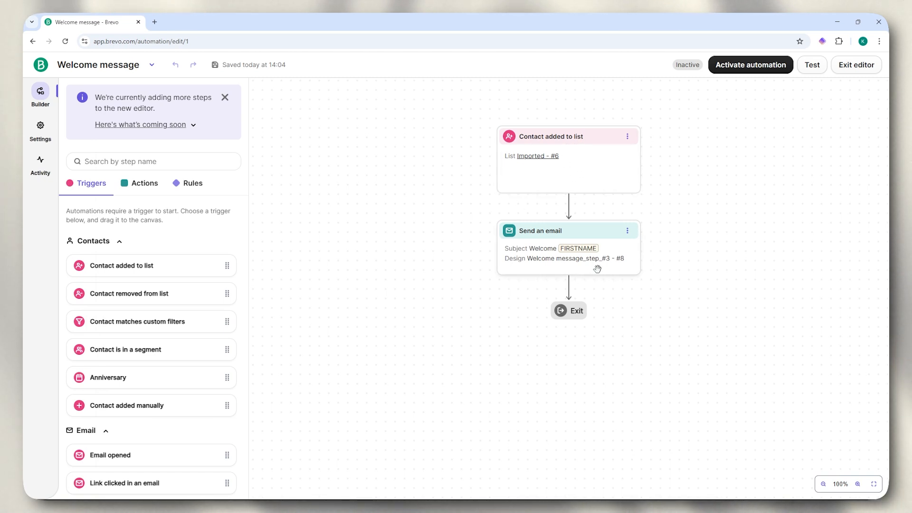
- Add a 1-day time delay after the Send an email step
{"action": "left_click", "coordinate": [202, 192]}
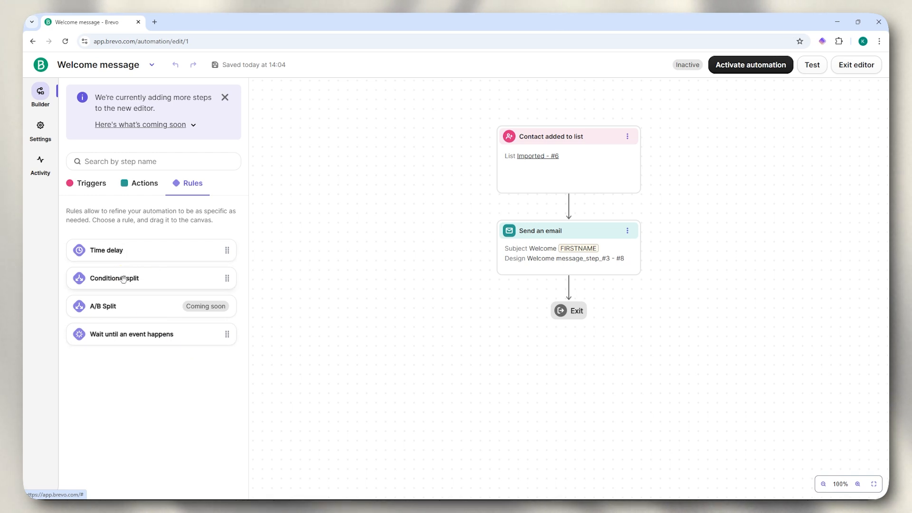
{"action": "left_click_drag", "start_coordinate": [110, 250], "coordinate": [561, 294]}
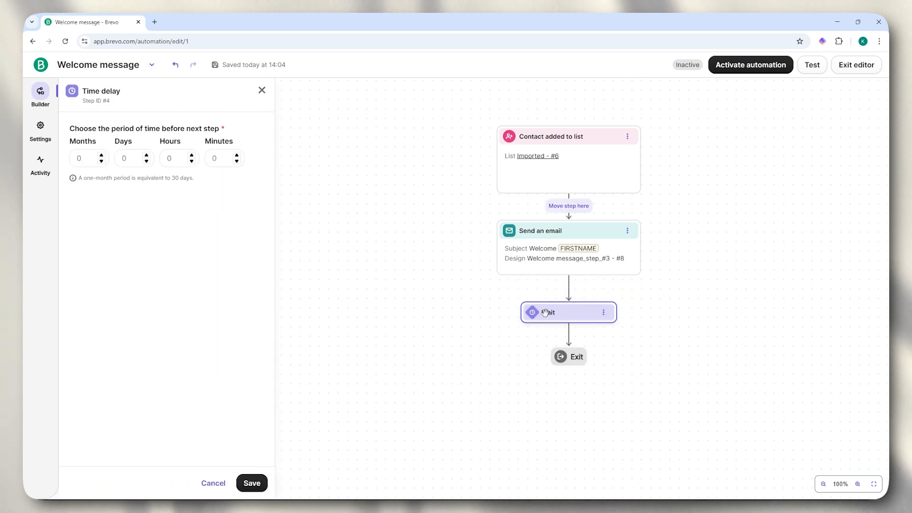
{"action": "left_click", "coordinate": [147, 156]}
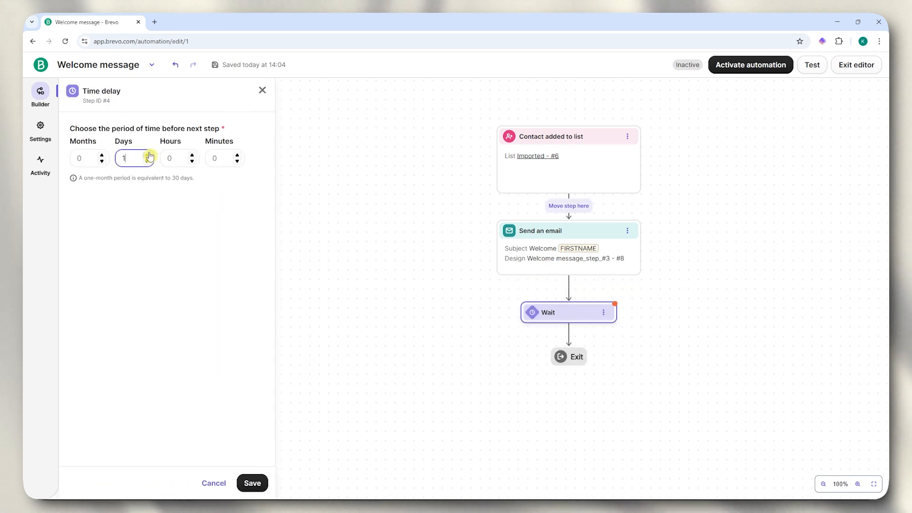
{"action": "left_click", "coordinate": [254, 483]}
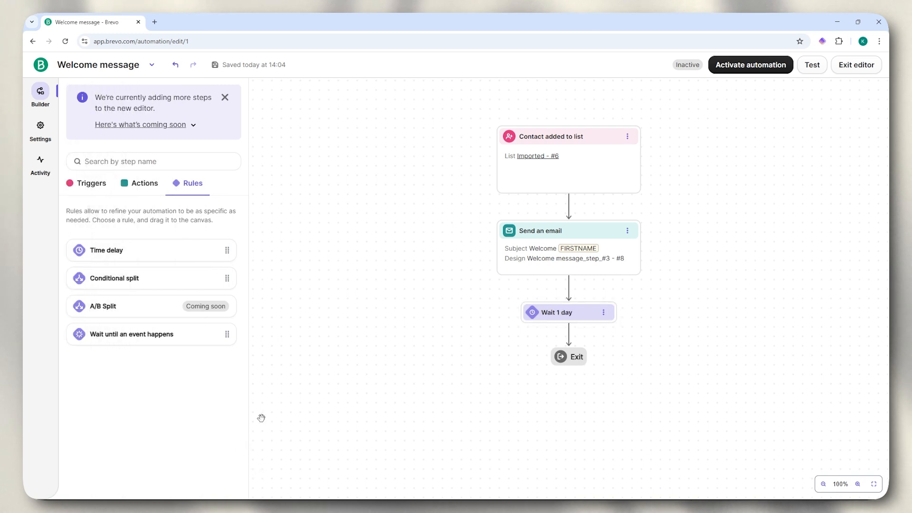
{"action": "left_click", "coordinate": [226, 101]}
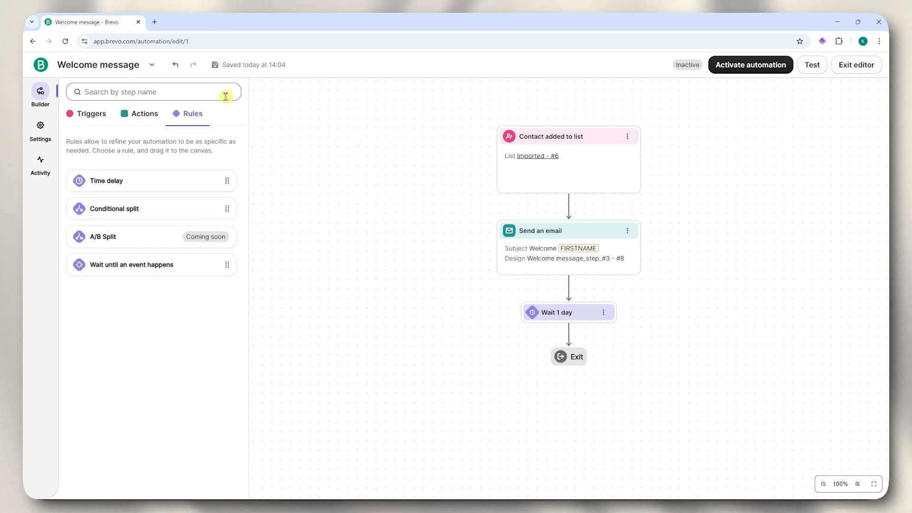
- Add a second, undefined Send an email step after the Wait 1 day delay
{"action": "left_click", "coordinate": [144, 115]}
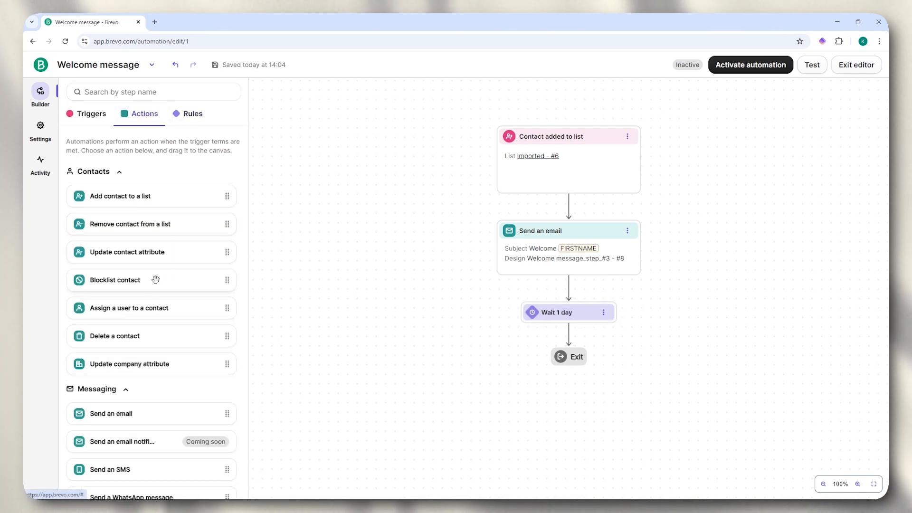
{"action": "scroll", "coordinate": [174, 324], "scroll_direction": "down", "scroll_amount": 1}
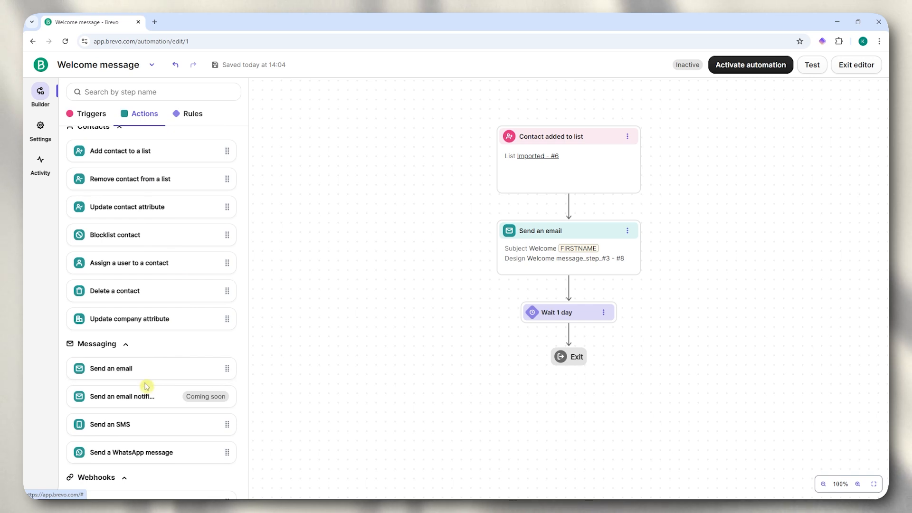
{"action": "left_click_drag", "start_coordinate": [402, 321], "coordinate": [589, 340]}
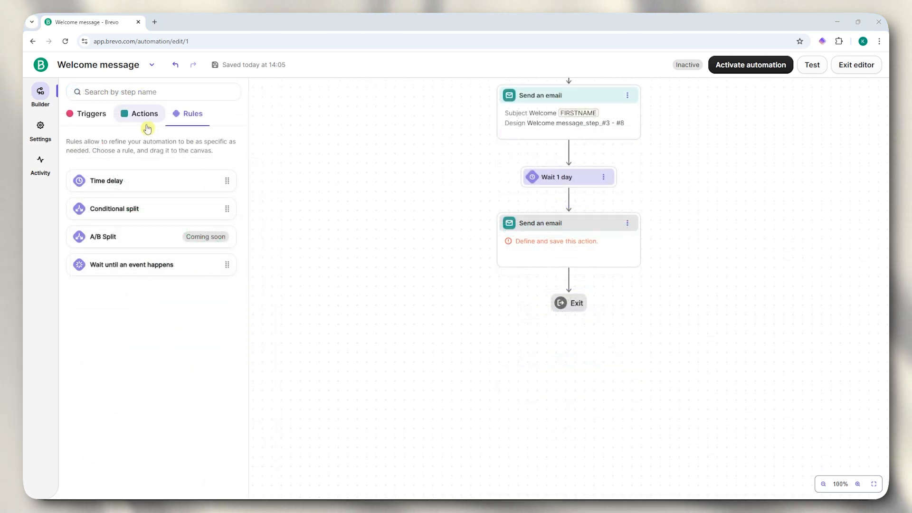
{"action": "left_click", "coordinate": [143, 122]}
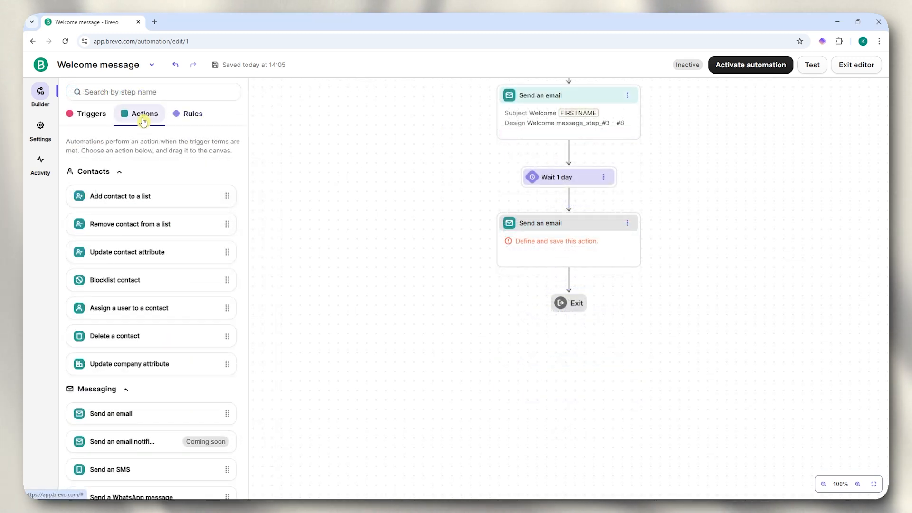
{"action": "left_click", "coordinate": [188, 114]}
{"action": "left_click", "coordinate": [98, 115]}
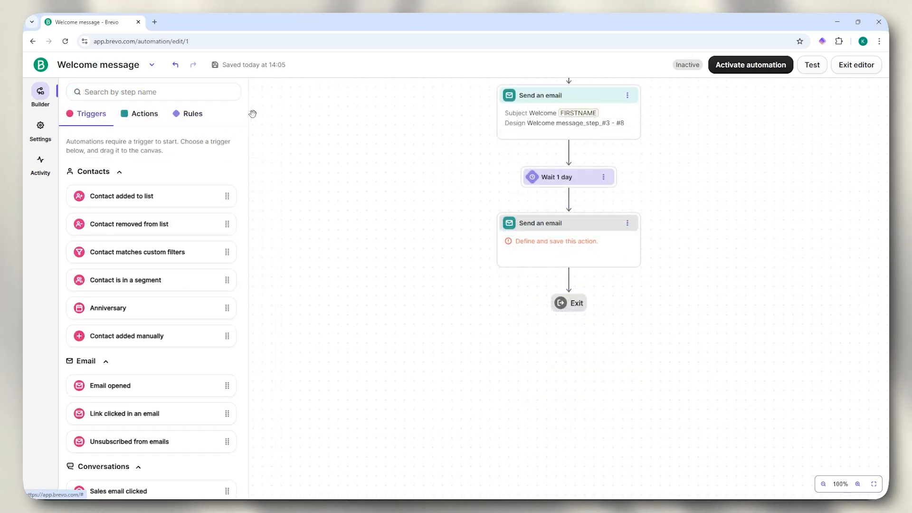
{"action": "scroll", "coordinate": [467, 275], "scroll_direction": "up", "scroll_amount": 4}
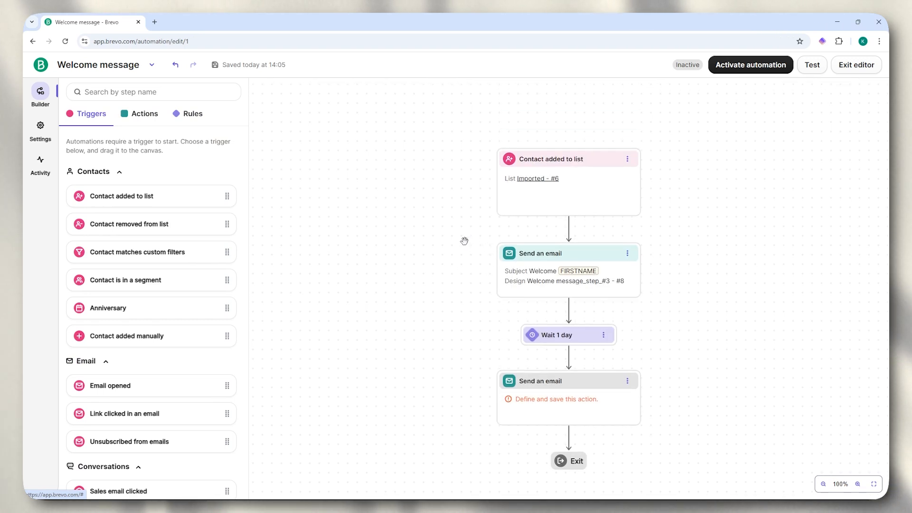
{"action": "scroll", "coordinate": [546, 281], "scroll_direction": "down", "scroll_amount": 2}
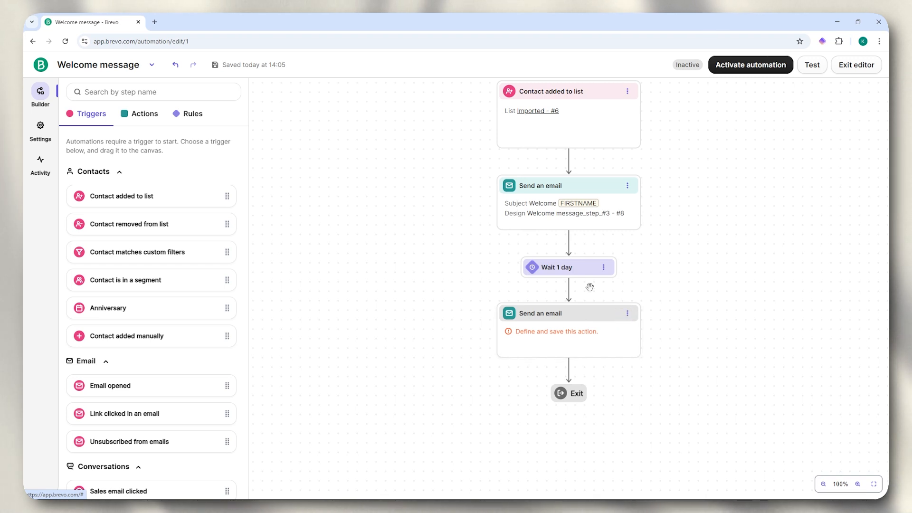
{"action": "scroll", "coordinate": [520, 134], "scroll_direction": "up", "scroll_amount": 1}
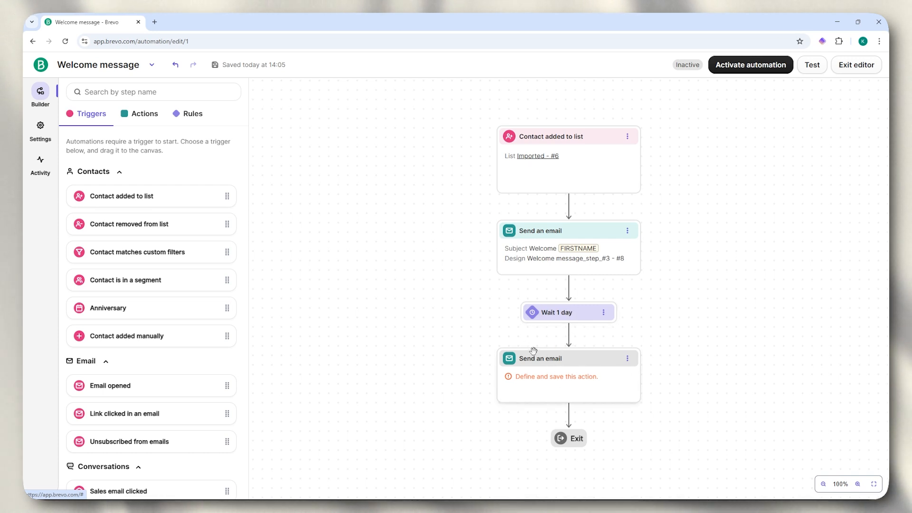
{"action": "scroll", "coordinate": [506, 328], "scroll_direction": "up", "scroll_amount": 1}
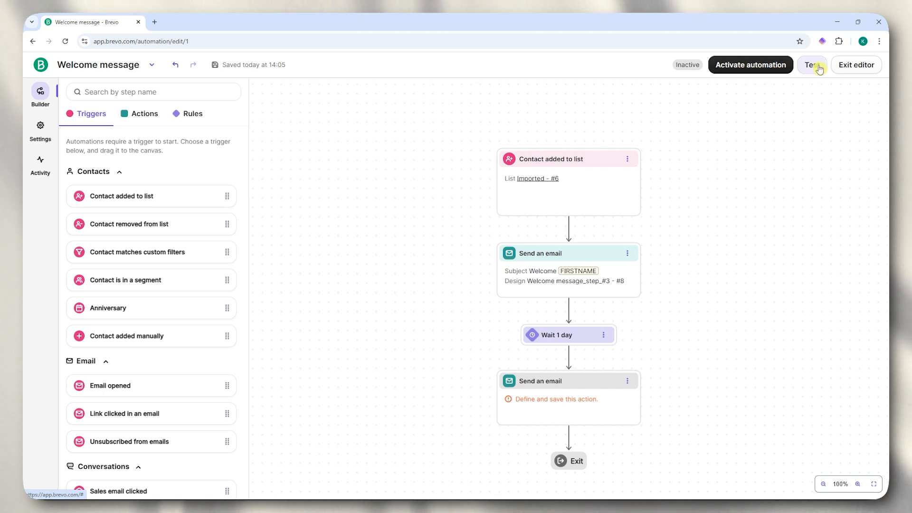
- Delete the unfinished second email step and the Wait 1 day step
{"action": "left_click", "coordinate": [741, 67]}
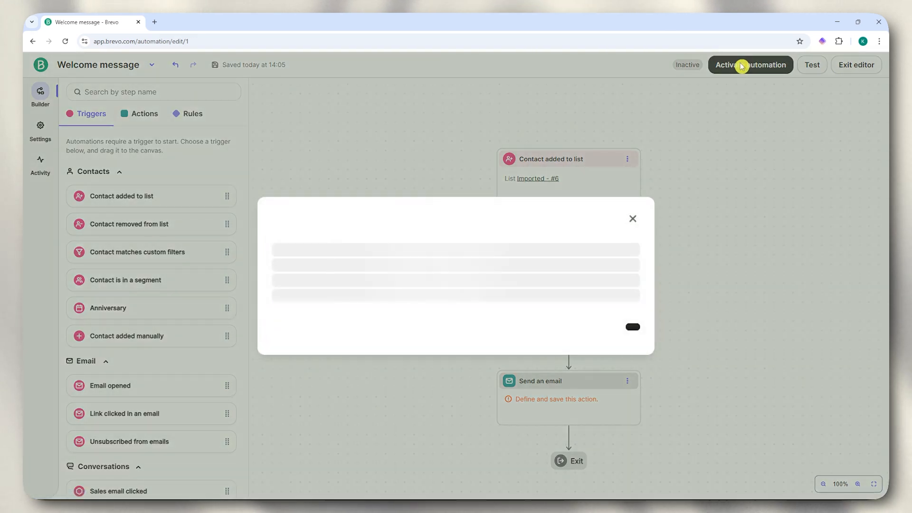
{"action": "left_click", "coordinate": [635, 178]}
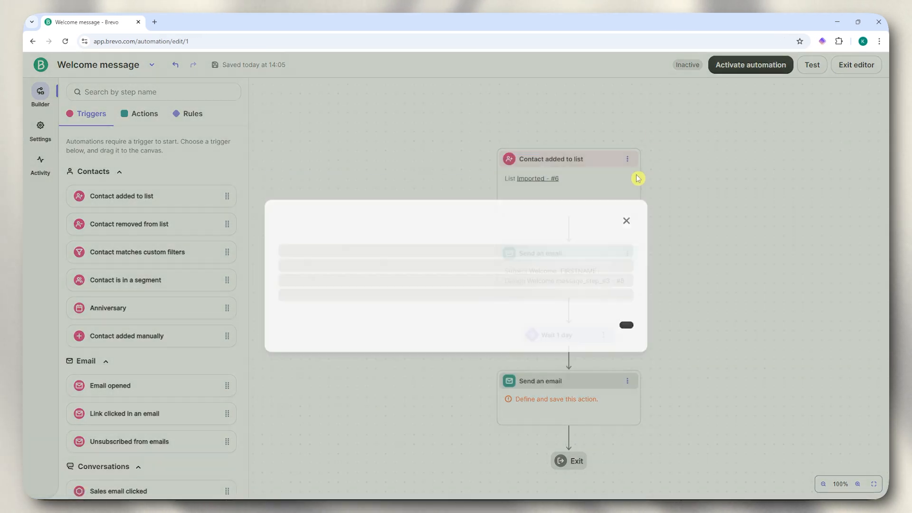
{"action": "left_click", "coordinate": [628, 381]}
{"action": "left_click", "coordinate": [652, 423]}
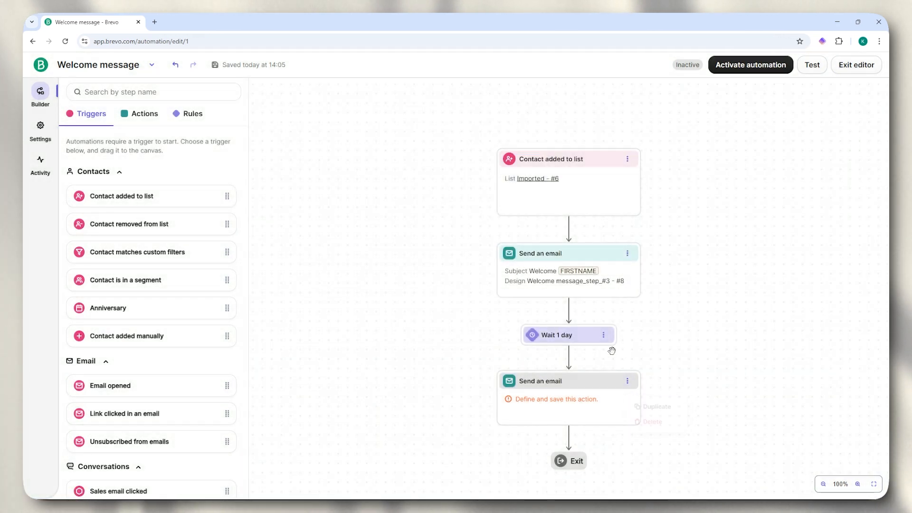
{"action": "left_click", "coordinate": [603, 335]}
{"action": "left_click", "coordinate": [628, 381]}
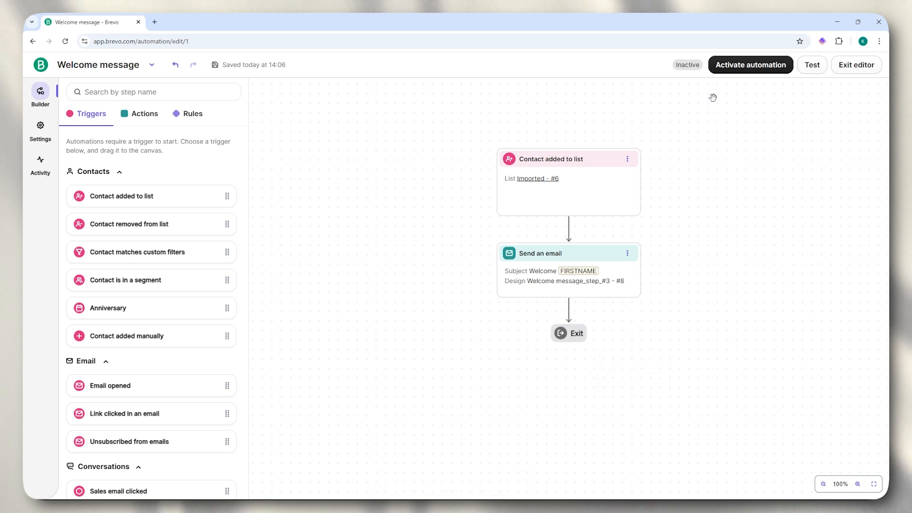
- Activate the Welcome message automation and return to the Automations list
{"action": "left_click", "coordinate": [760, 72]}
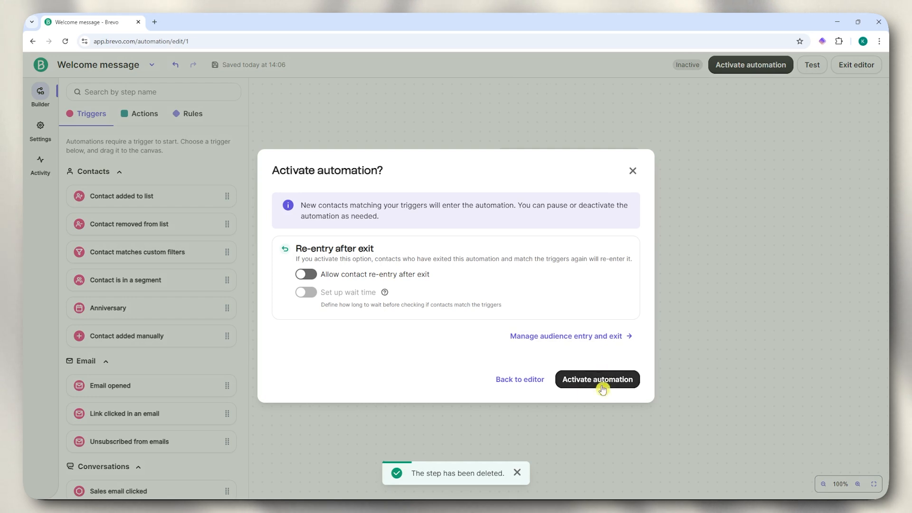
{"action": "left_click", "coordinate": [592, 384]}
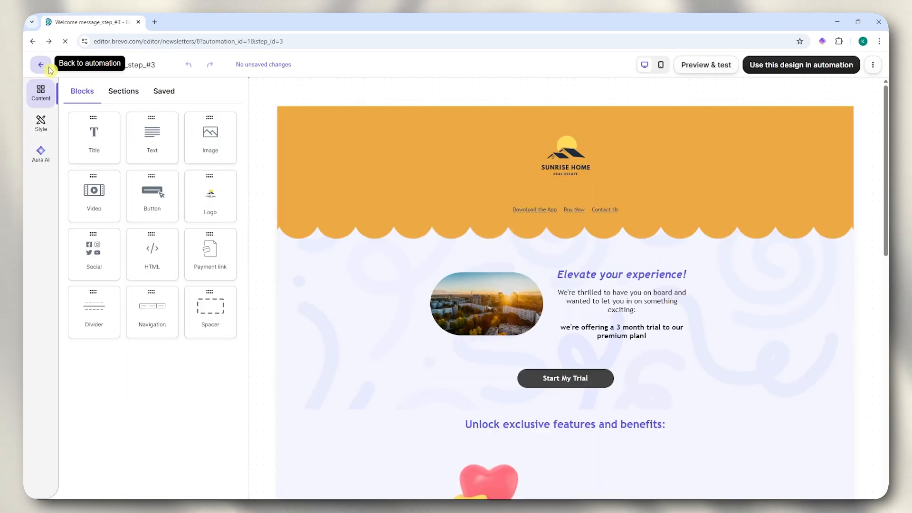
{"action": "left_click", "coordinate": [50, 70]}
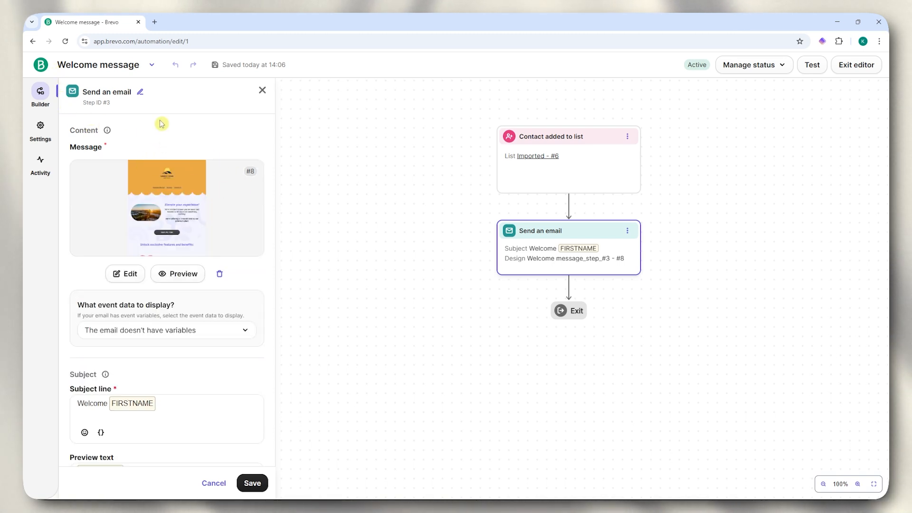
{"action": "left_click", "coordinate": [38, 64]}
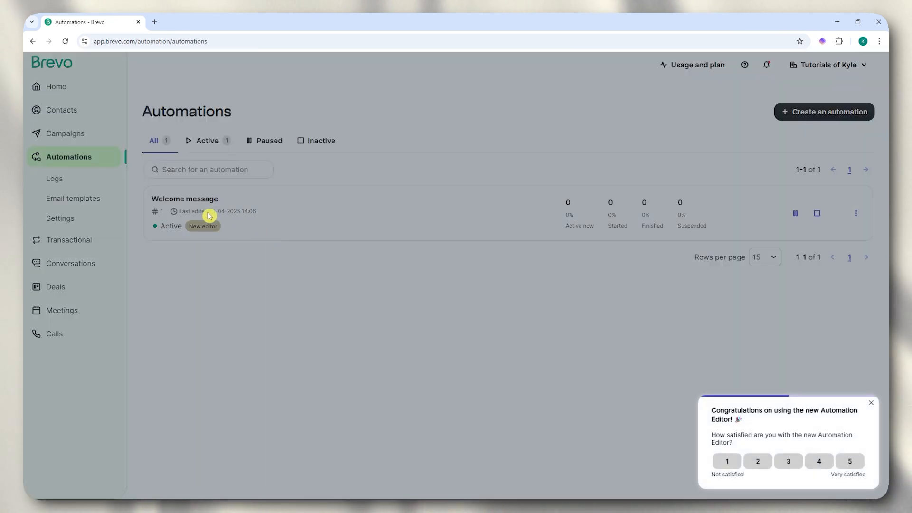
- Dismiss the satisfaction survey and return to Automations, where Welcome message shows Active with 0 contacts, without creating a new automation
{"action": "left_click", "coordinate": [870, 403]}
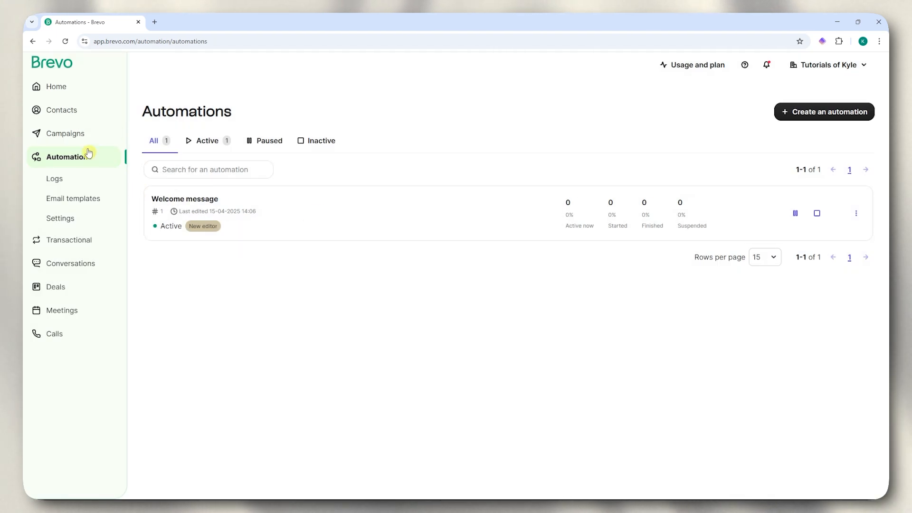
{"action": "left_click", "coordinate": [67, 132]}
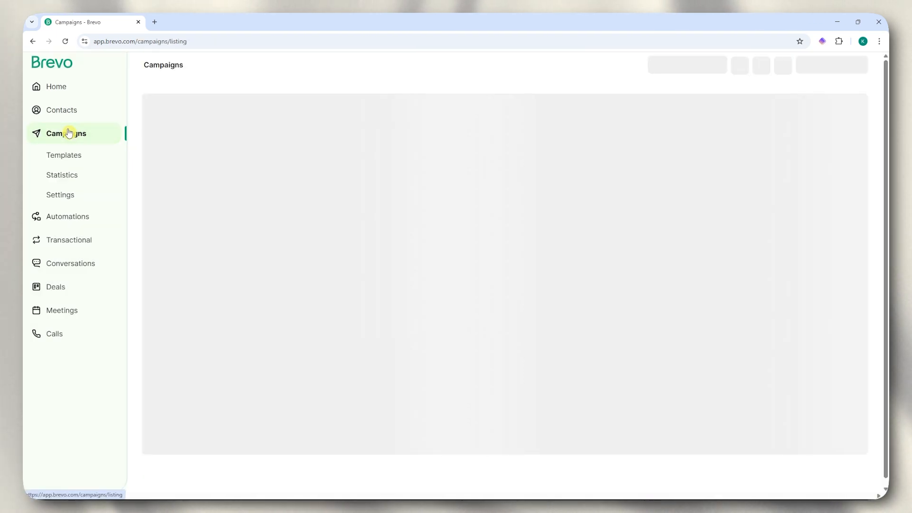
{"action": "left_click", "coordinate": [76, 219]}
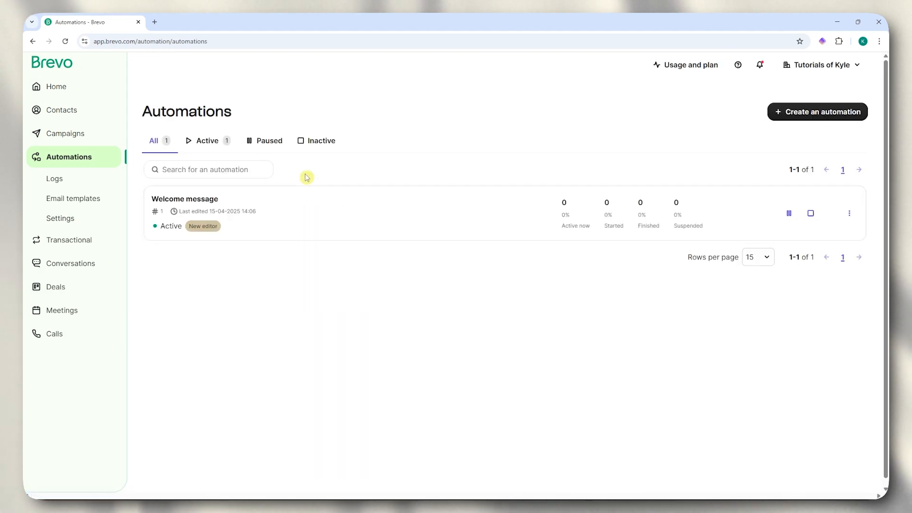
{"action": "left_click", "coordinate": [807, 114]}
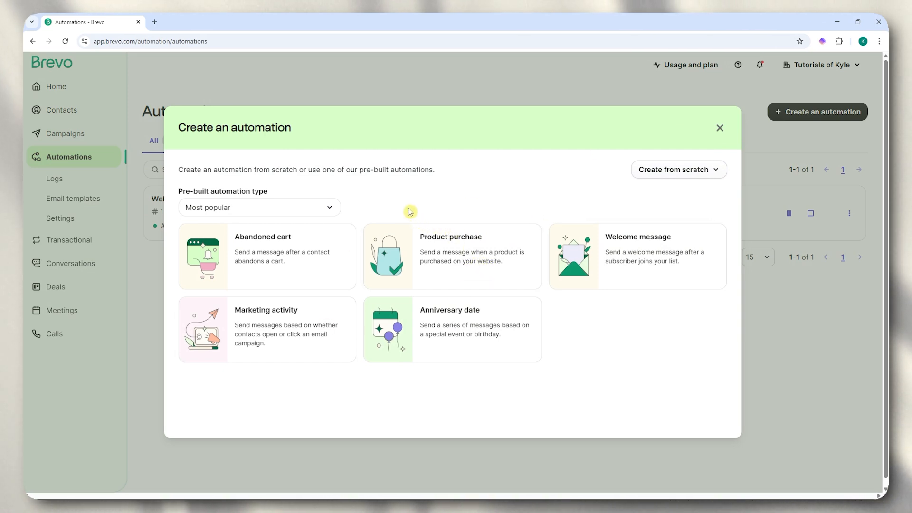
{"action": "left_click", "coordinate": [720, 127]}
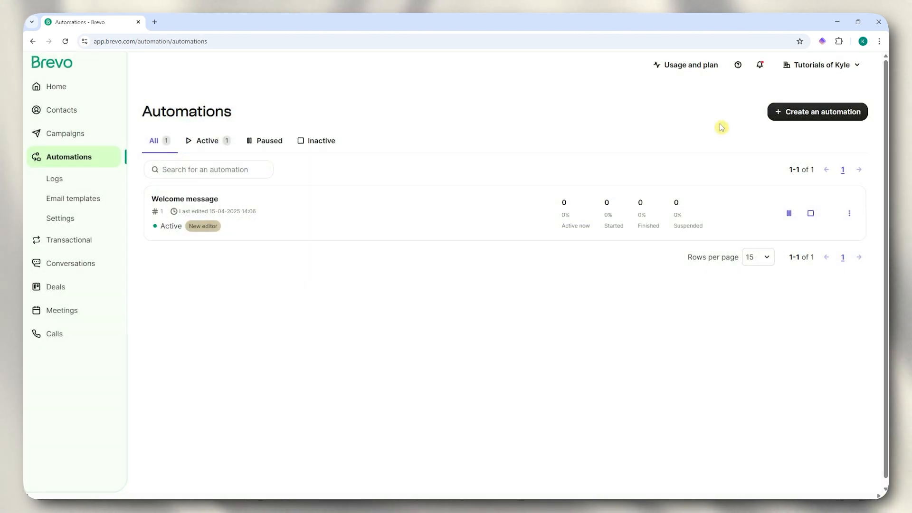